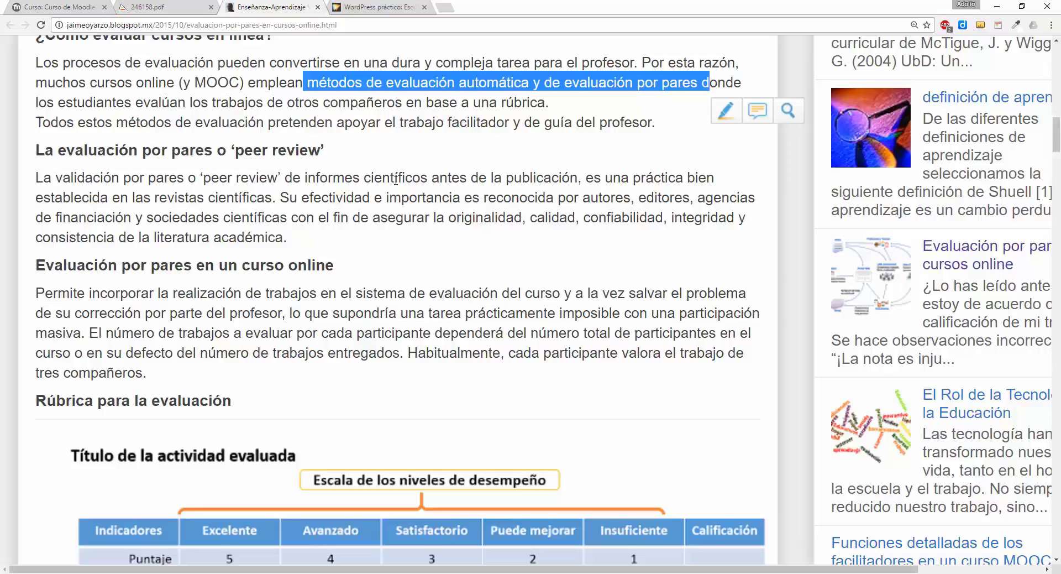
# Examine the article's passages on automatic and peer evaluation methods, down to the sample evaluation rubric
pyautogui.moveTo(79, 83); pyautogui.dragTo(223, 78)
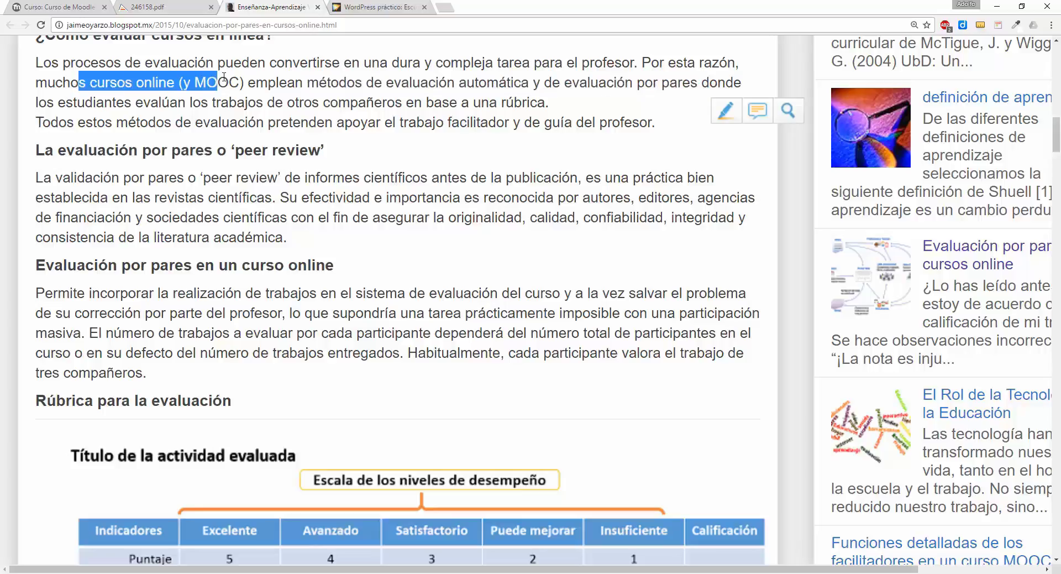
pyautogui.click(459, 115)
pyautogui.moveTo(414, 103); pyautogui.dragTo(565, 105)
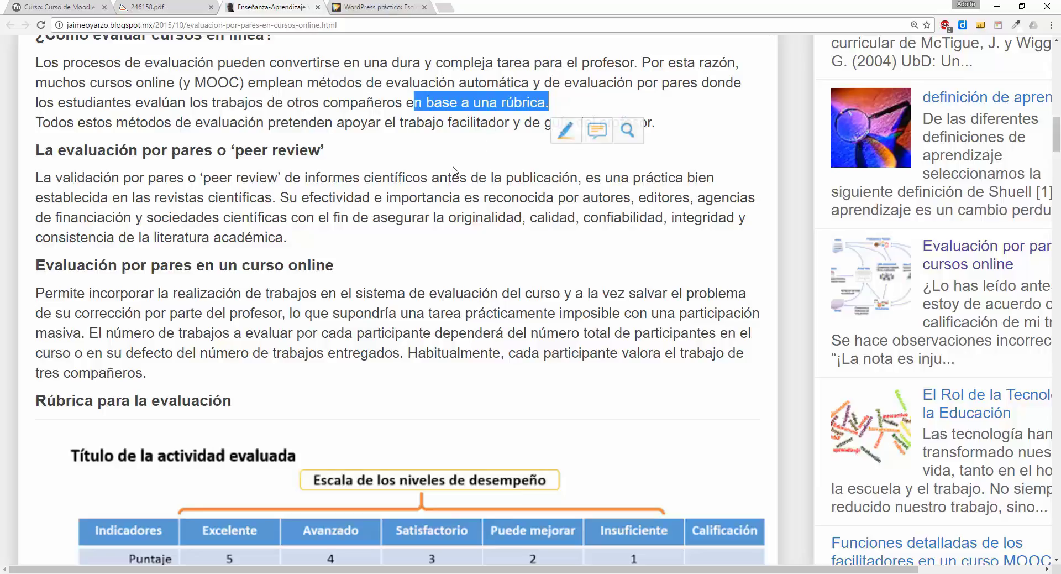
pyautogui.click(358, 169)
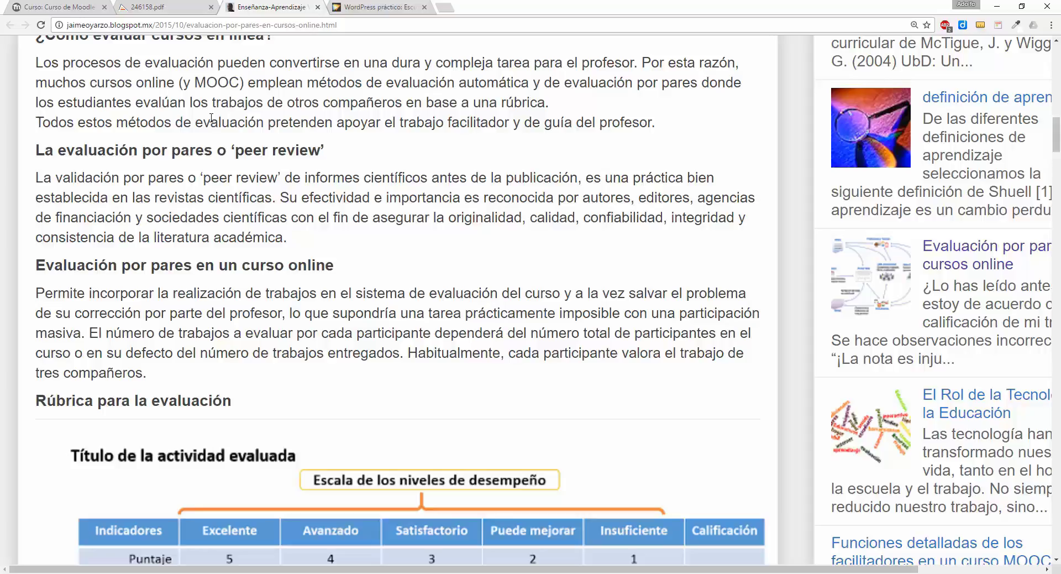
pyautogui.moveTo(344, 122); pyautogui.dragTo(661, 125)
pyautogui.scroll(-5, 661, 128)
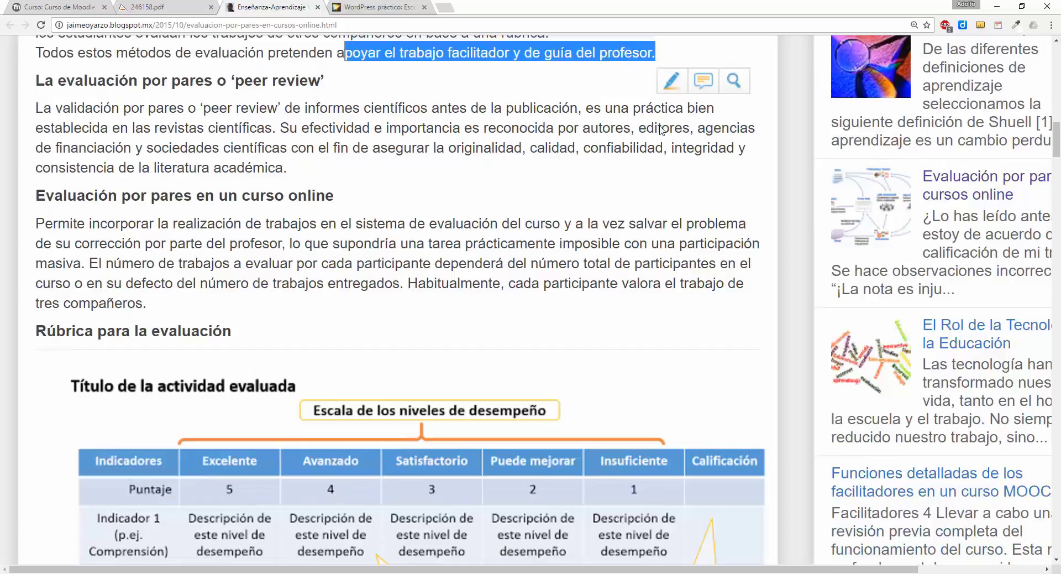
pyautogui.scroll(-1, 661, 131)
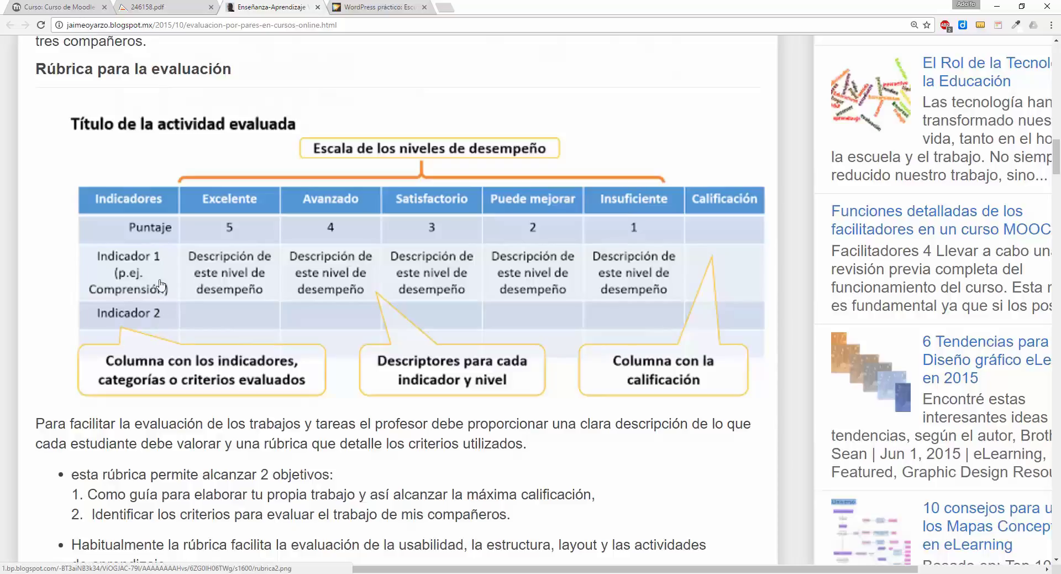
# In the Moodle course, start adding an activity to Tópico/tema 4 and select Taller as its type
pyautogui.click(63, 6)
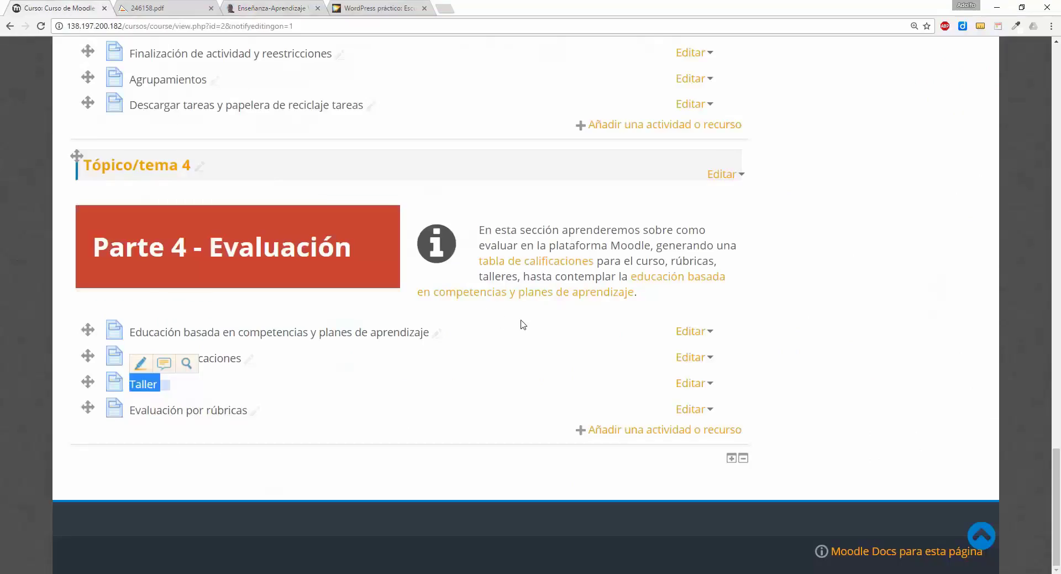
pyautogui.click(647, 431)
pyautogui.scroll(-1, 490, 420)
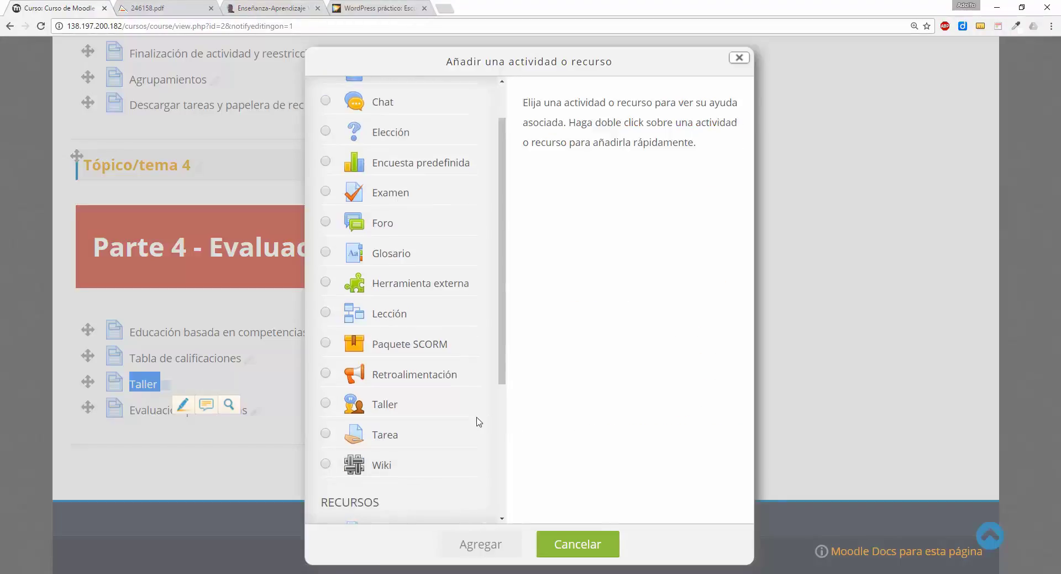
pyautogui.click(386, 409)
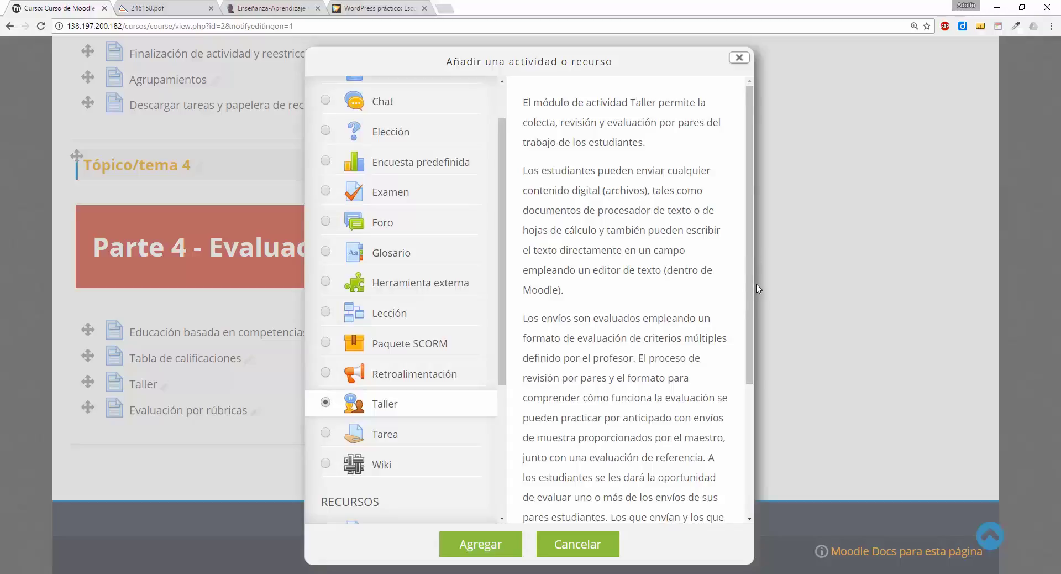
# Examine the Taller activity's description, covering student submissions, the multi-criteria evaluation format, peer review and grades
pyautogui.hotkey('ctrl', '+')
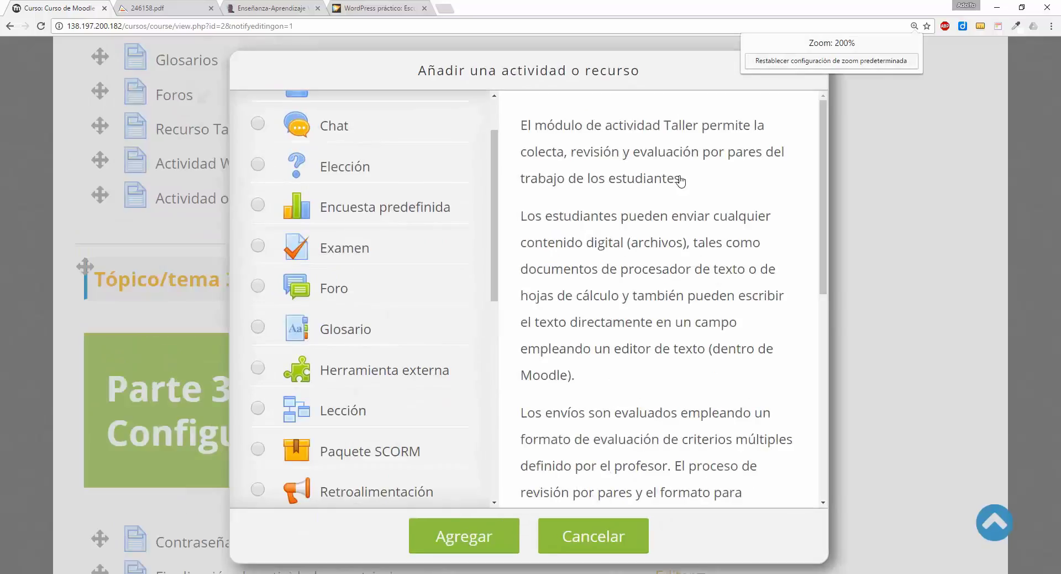
pyautogui.moveTo(531, 127); pyautogui.dragTo(709, 176)
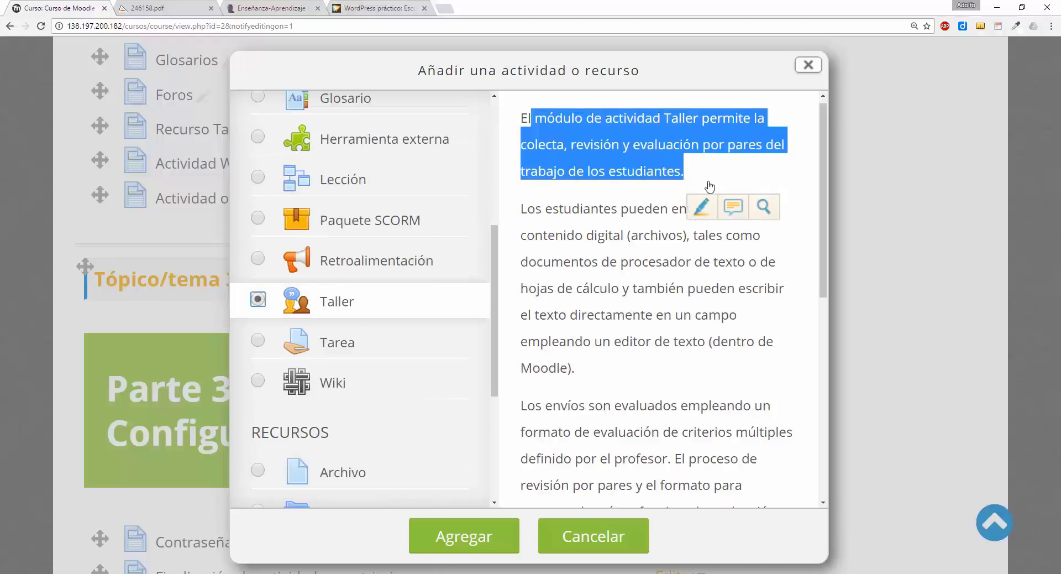
pyautogui.scroll(-2, 710, 180)
pyautogui.moveTo(535, 133); pyautogui.dragTo(679, 141)
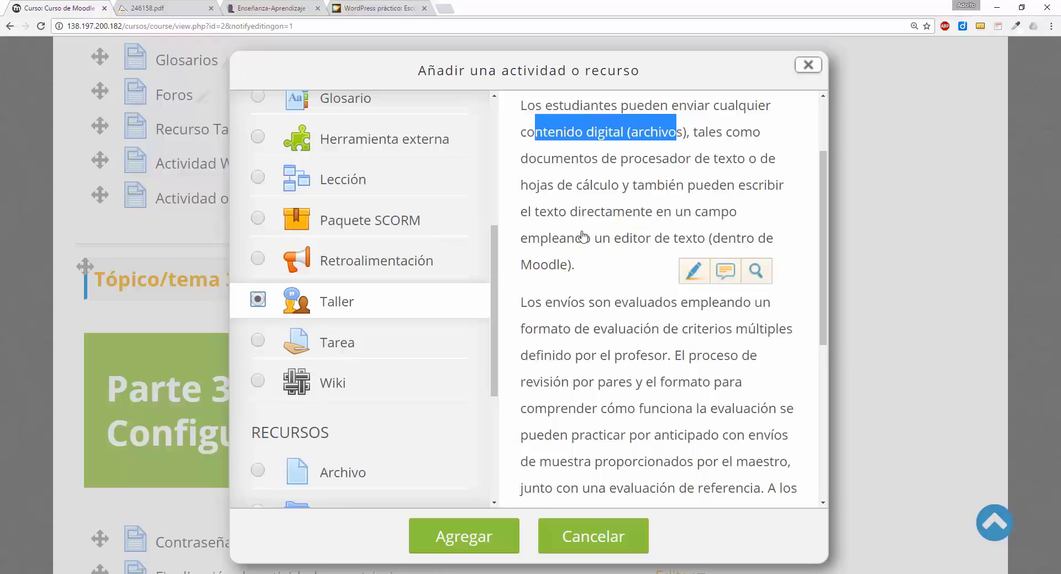
pyautogui.scroll(-3, 583, 236)
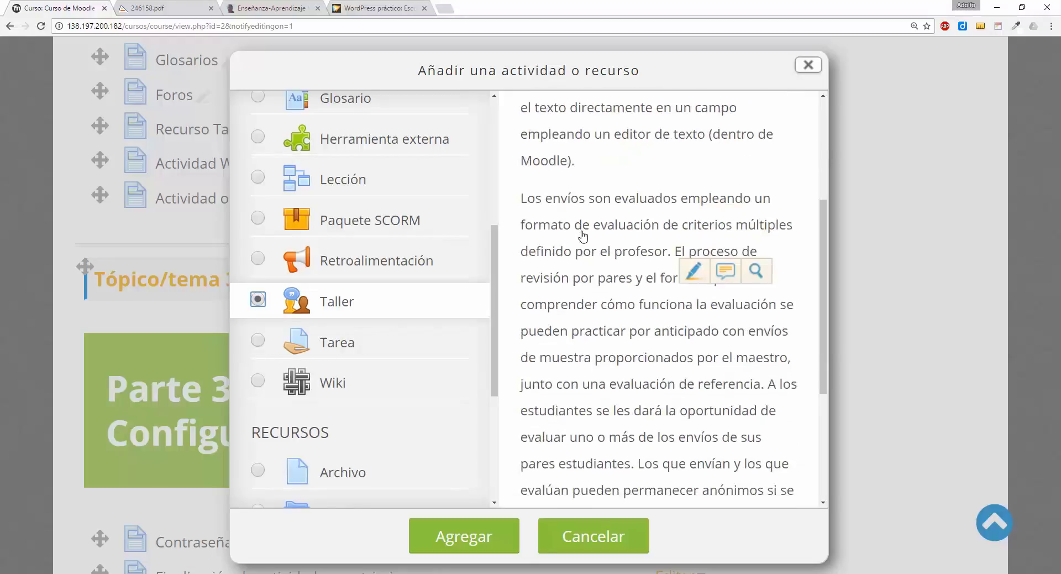
pyautogui.moveTo(579, 194); pyautogui.dragTo(729, 223)
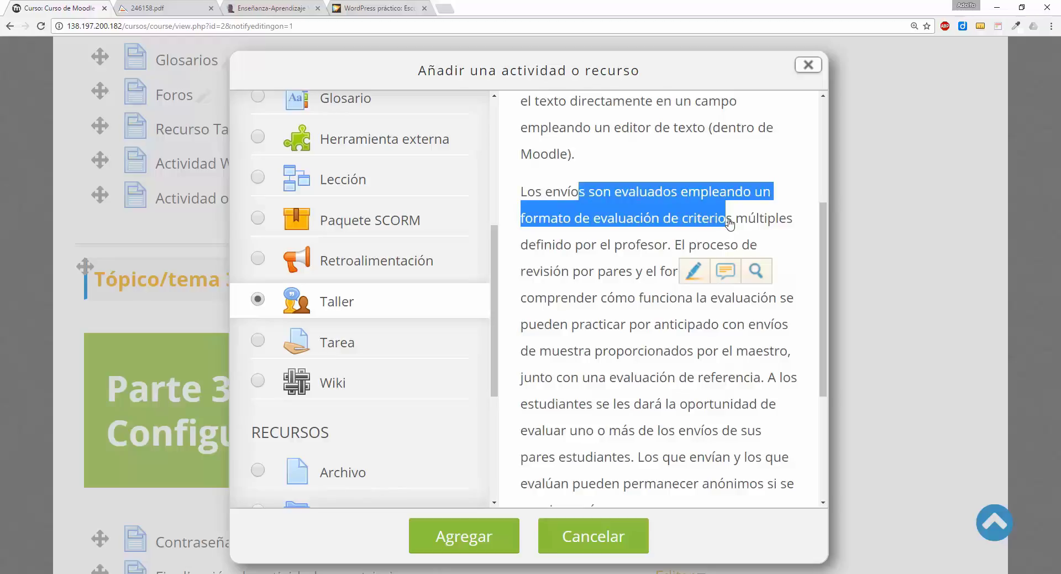
pyautogui.scroll(-1, 729, 223)
pyautogui.moveTo(697, 189); pyautogui.dragTo(638, 221)
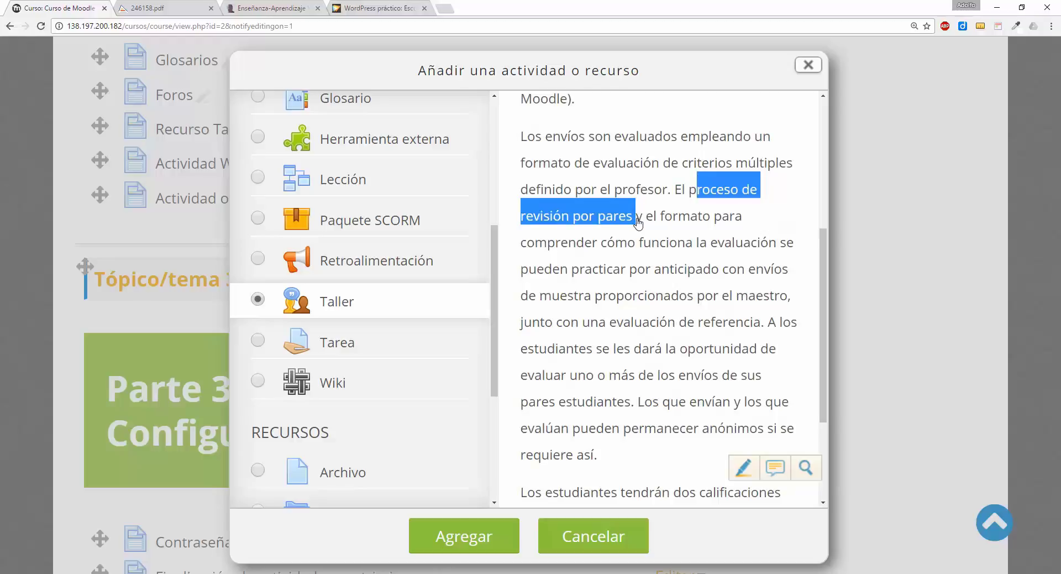
pyautogui.moveTo(638, 221); pyautogui.dragTo(639, 221)
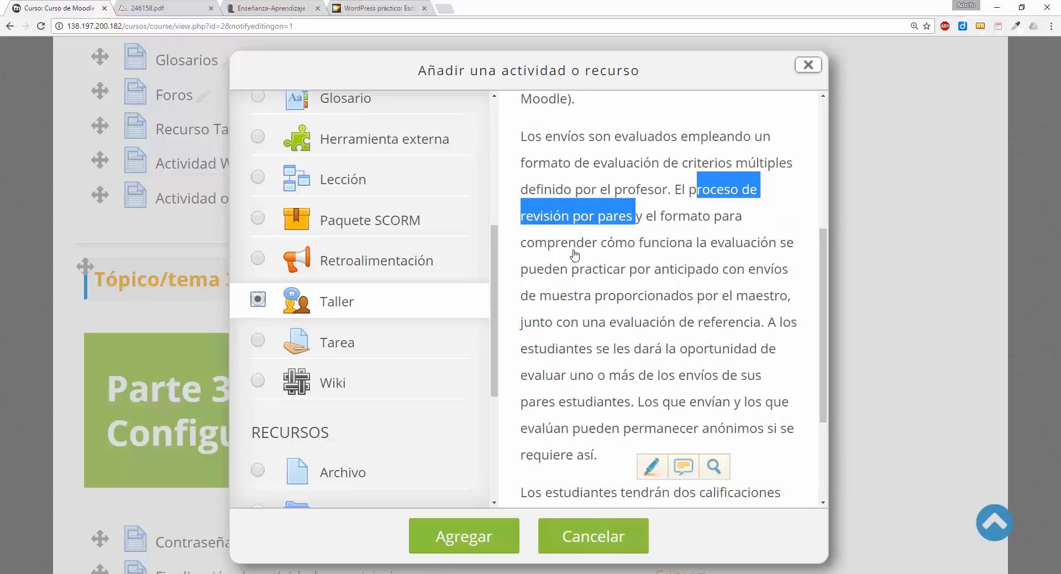
pyautogui.moveTo(536, 276); pyautogui.dragTo(795, 283)
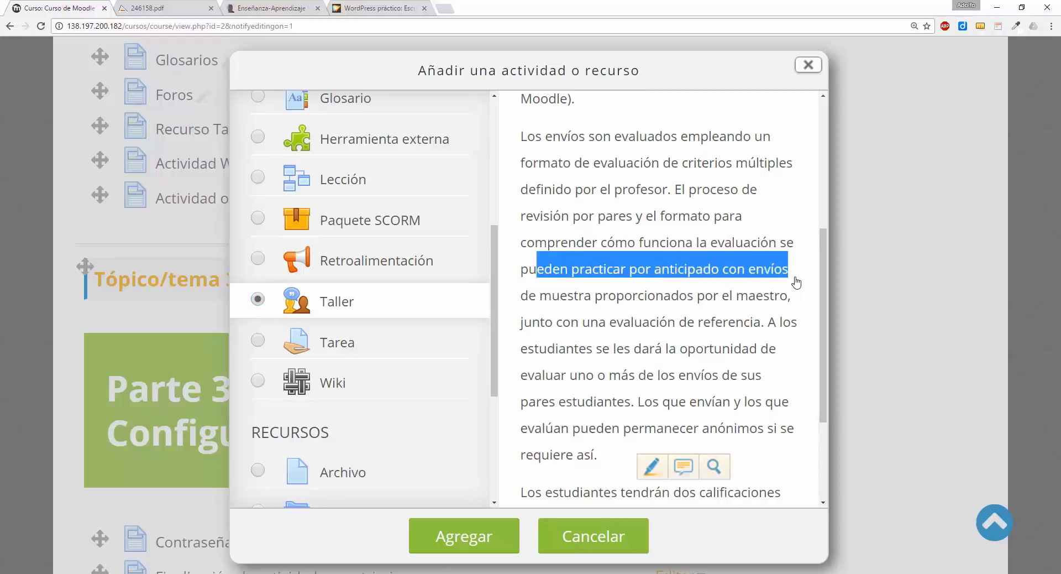
pyautogui.moveTo(795, 282); pyautogui.dragTo(759, 322)
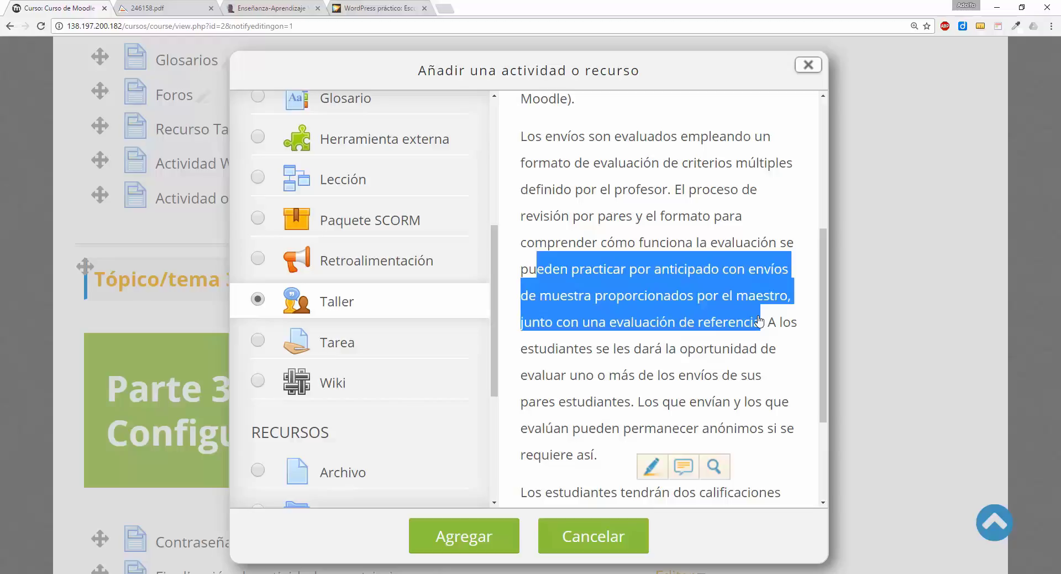
pyautogui.hotkey('ctrl', 'c')
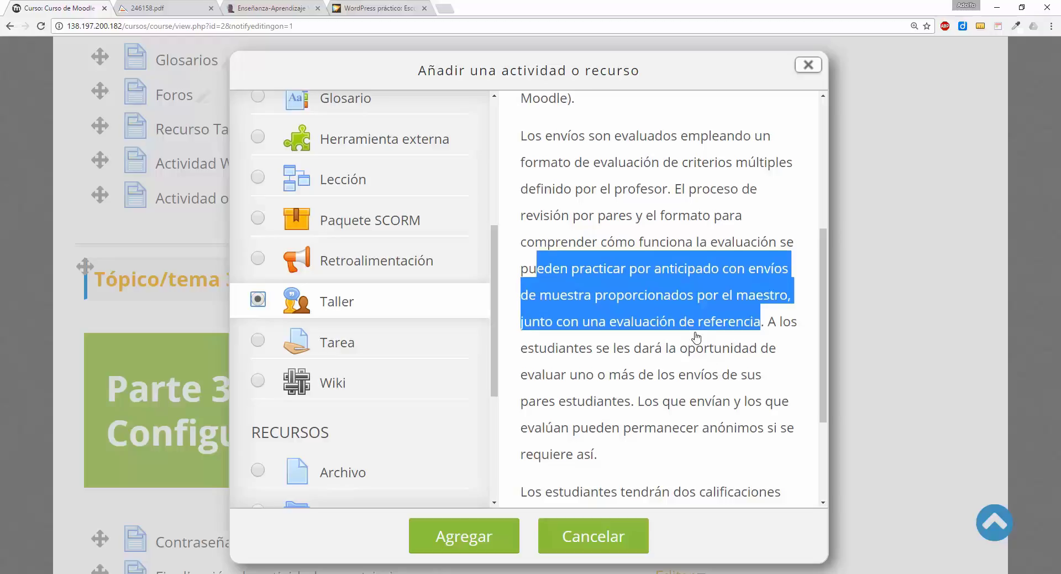
pyautogui.scroll(-1, 696, 337)
pyautogui.scroll(-2, 696, 337)
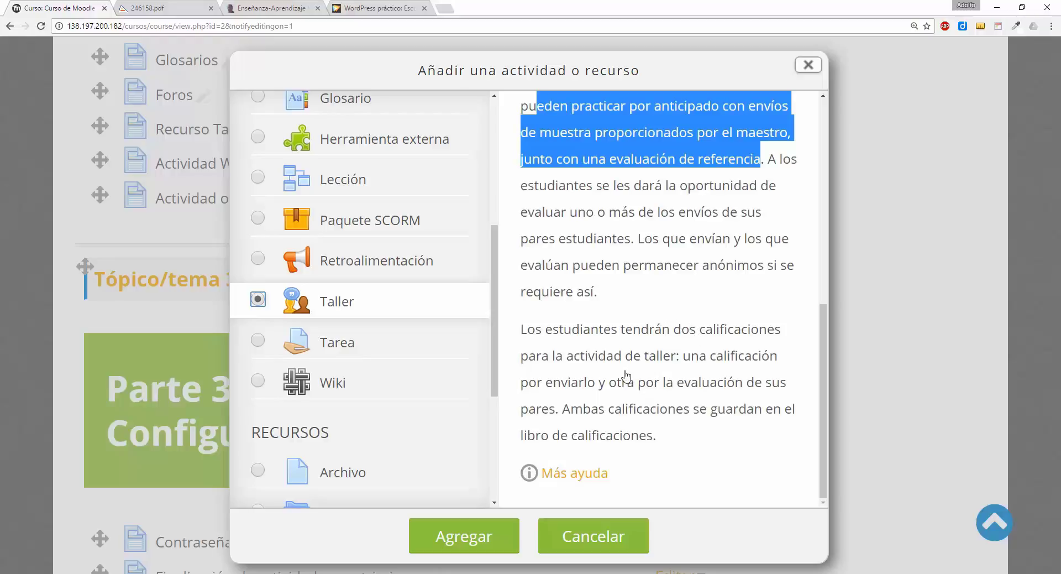
# Add the Taller activity and name the workshop "Evaluación dibujo"
pyautogui.click(480, 544)
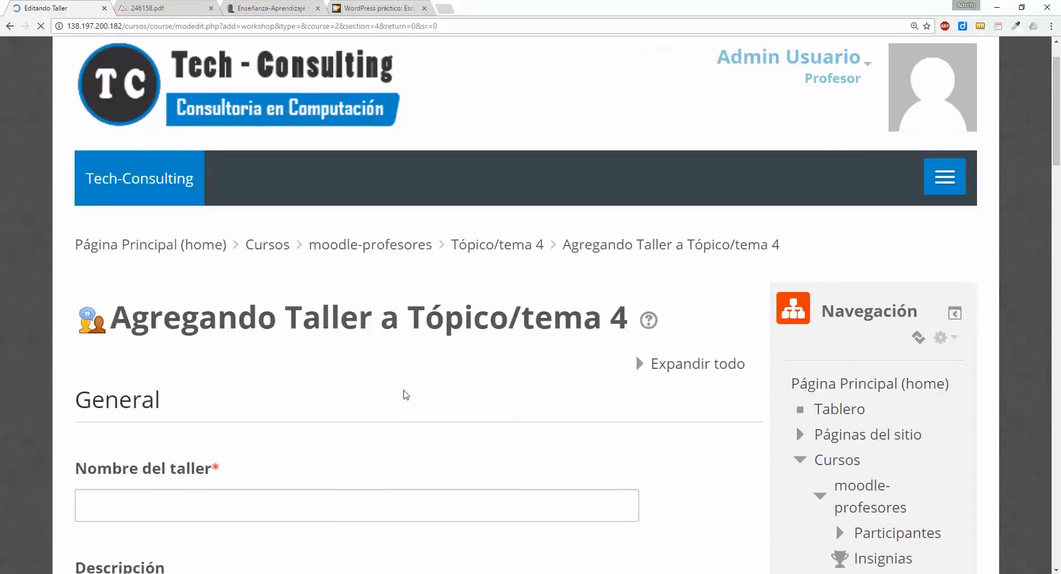
pyautogui.scroll(-4, 406, 394)
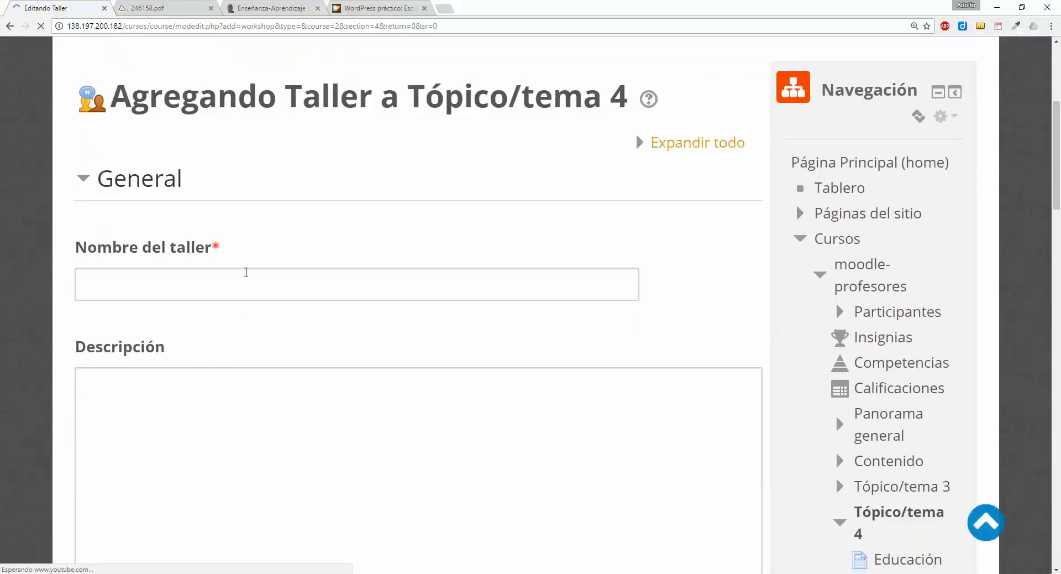
pyautogui.click(180, 284)
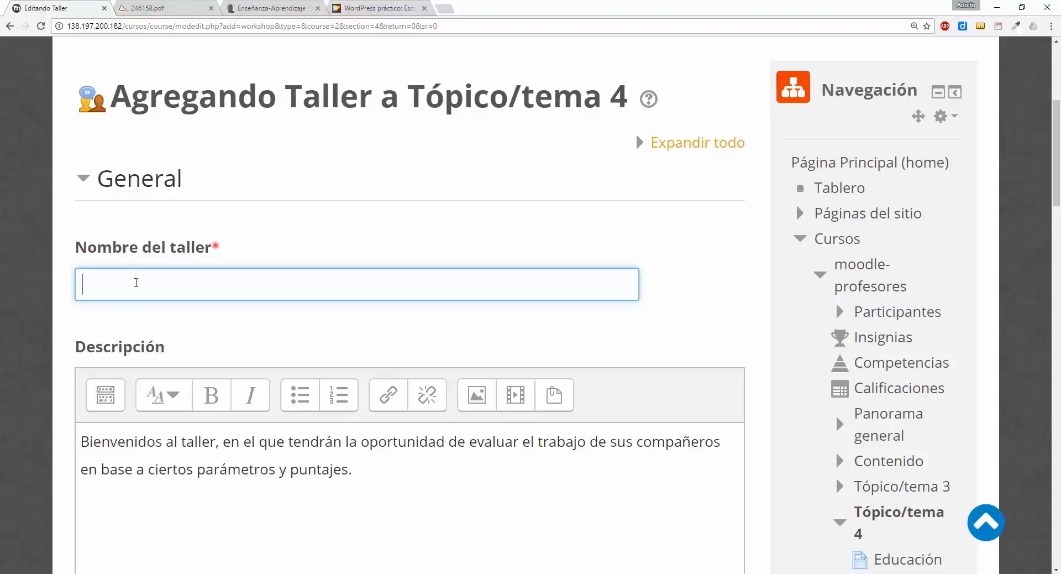
pyautogui.write('Evaluación dibujo')
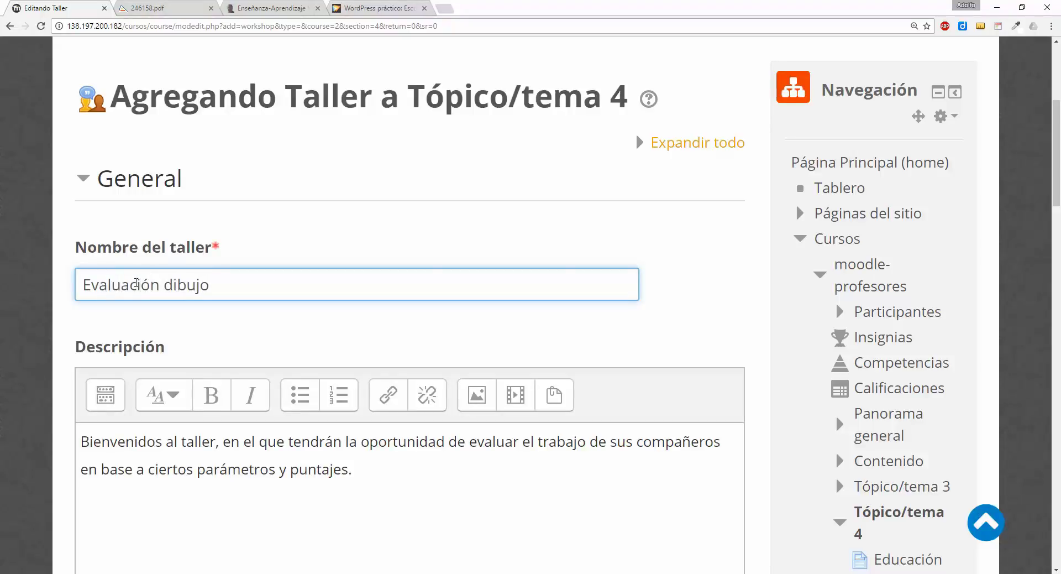
pyautogui.moveTo(210, 284); pyautogui.dragTo(78, 287)
pyautogui.scroll(-1, 350, 416)
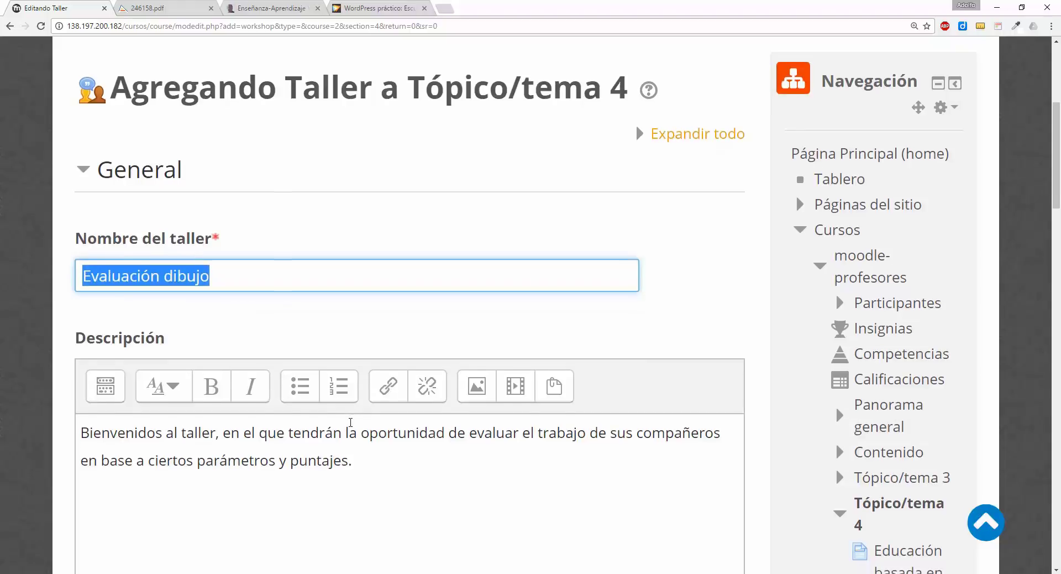
# Review the workshop's welcome text in the Descripción field
pyautogui.scroll(-2, 350, 423)
pyautogui.click(299, 358)
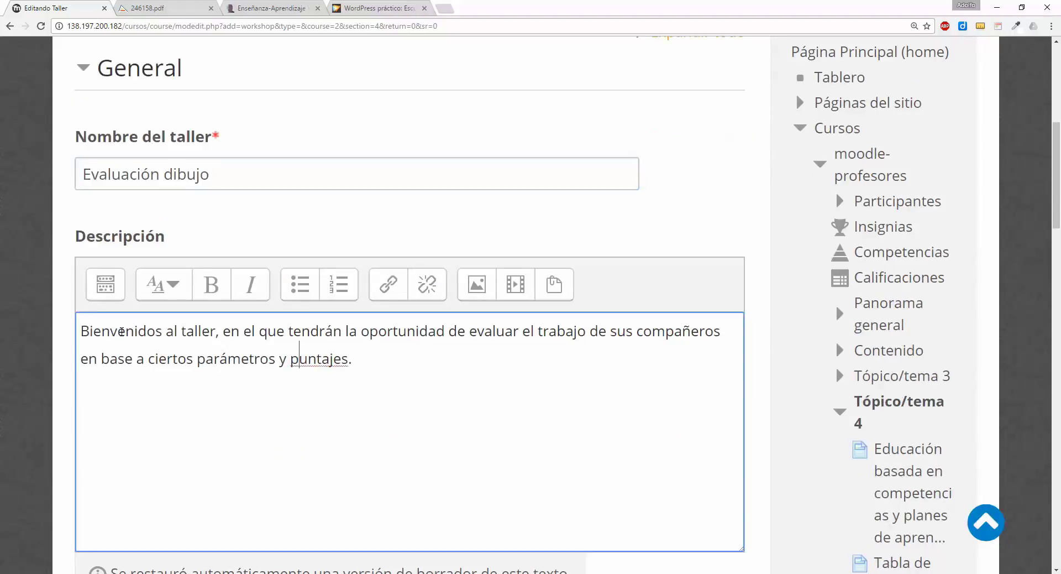
pyautogui.moveTo(76, 236); pyautogui.dragTo(166, 232)
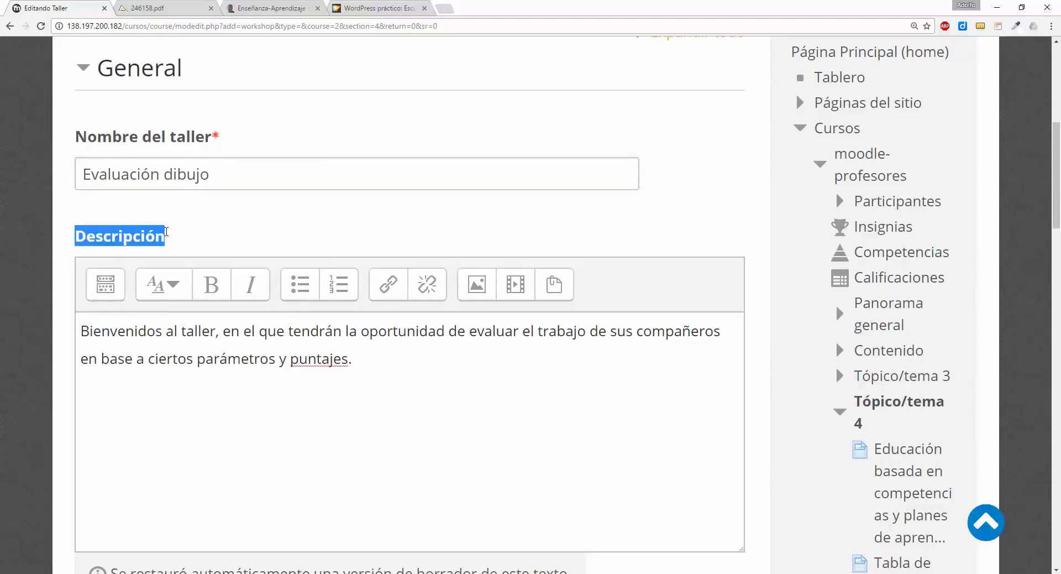
pyautogui.moveTo(137, 331); pyautogui.dragTo(371, 363)
pyautogui.click(369, 362)
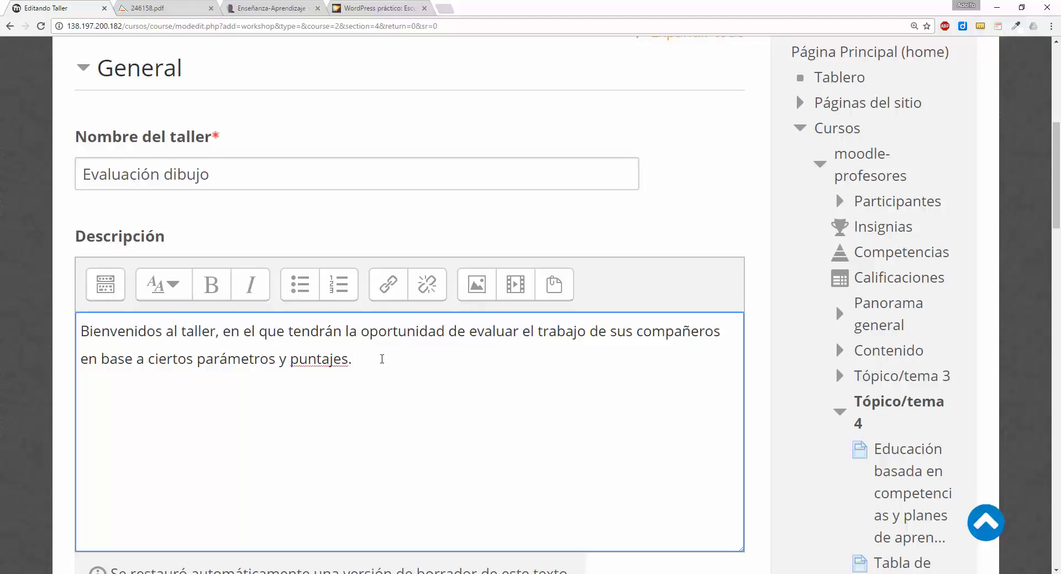
pyautogui.moveTo(368, 364); pyautogui.dragTo(61, 333)
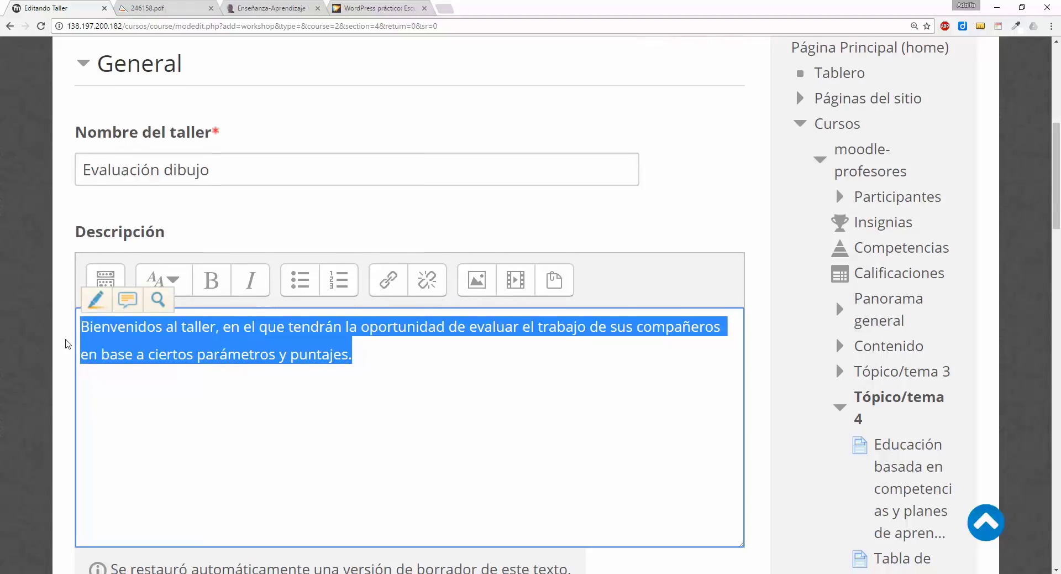
# Look through the available Estrategia de calificación options in the Ajustes de calificación section
pyautogui.scroll(-4, 64, 338)
pyautogui.scroll(-2, 67, 344)
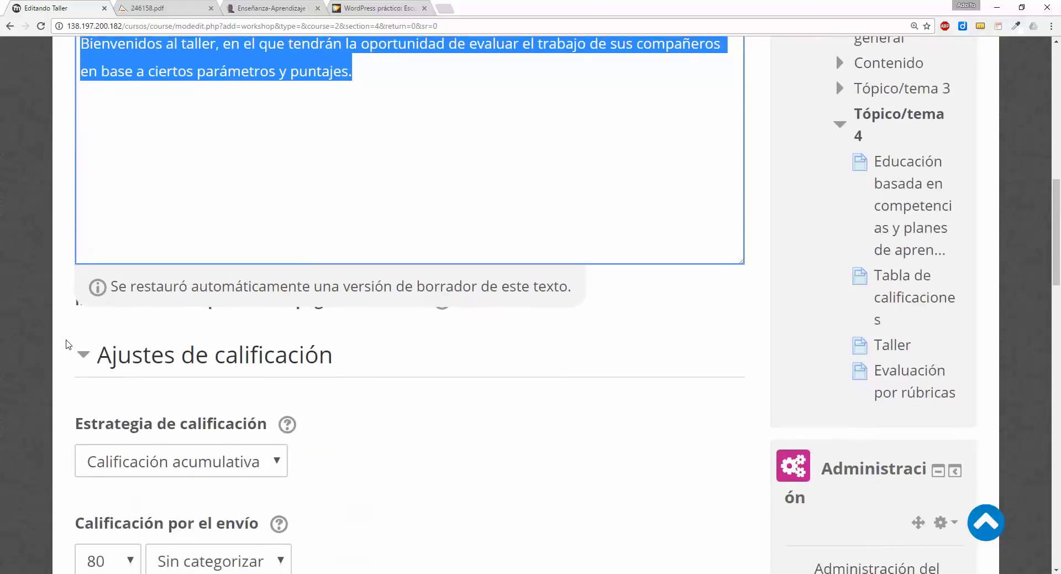
pyautogui.scroll(-1, 94, 348)
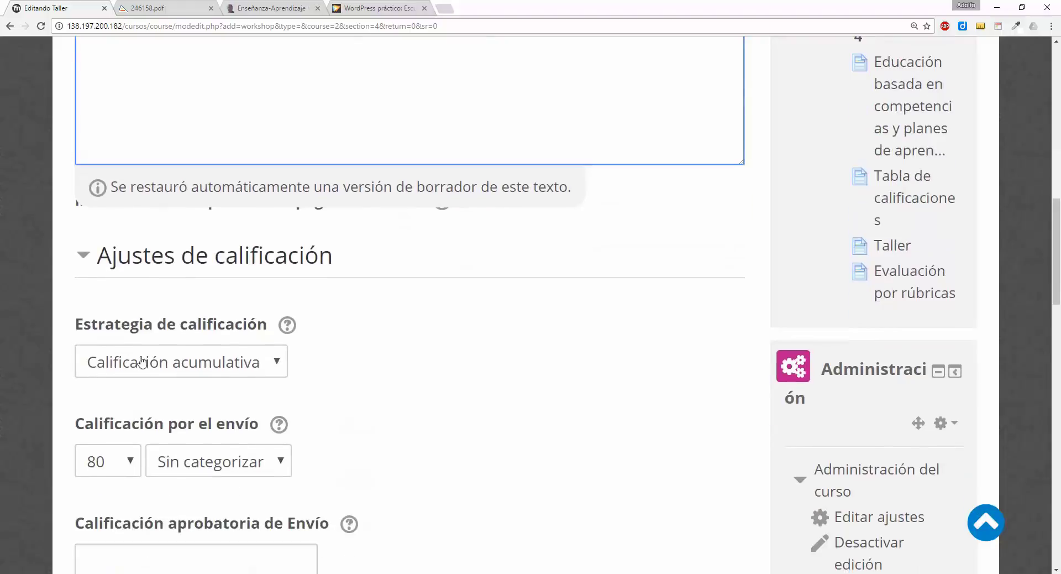
pyautogui.scroll(-1, 210, 353)
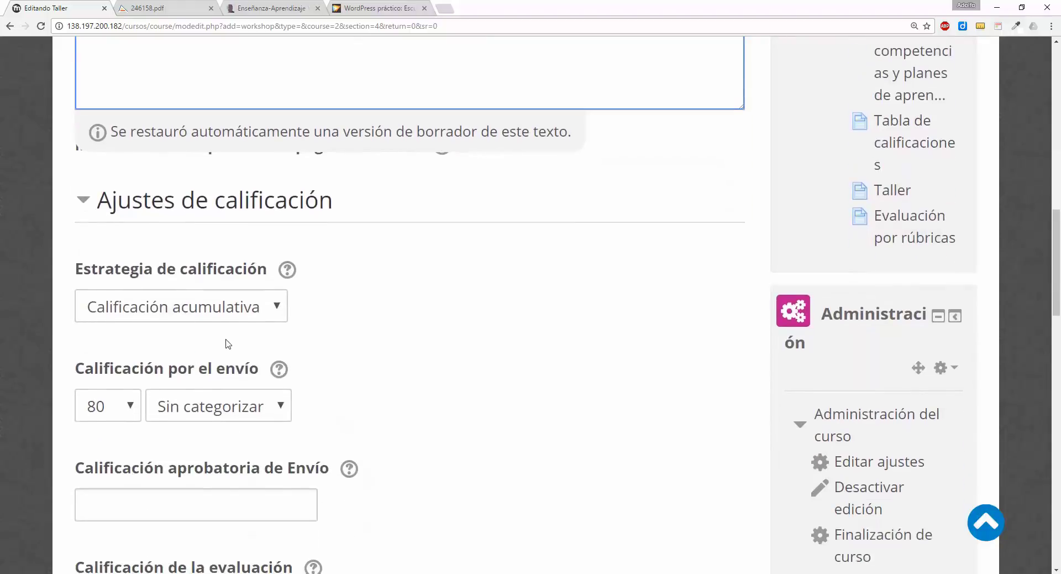
pyautogui.click(269, 315)
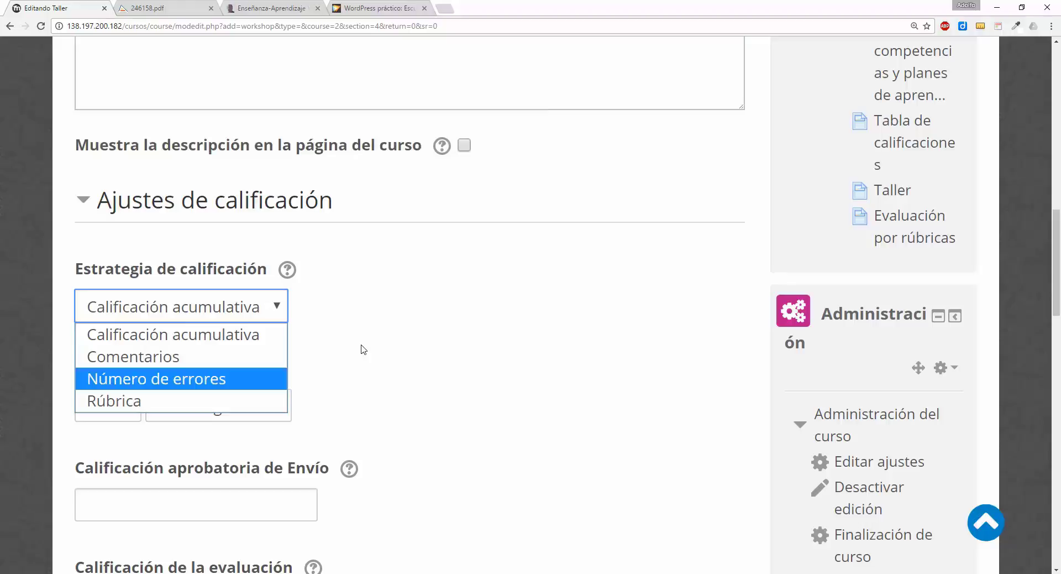
pyautogui.click(289, 271)
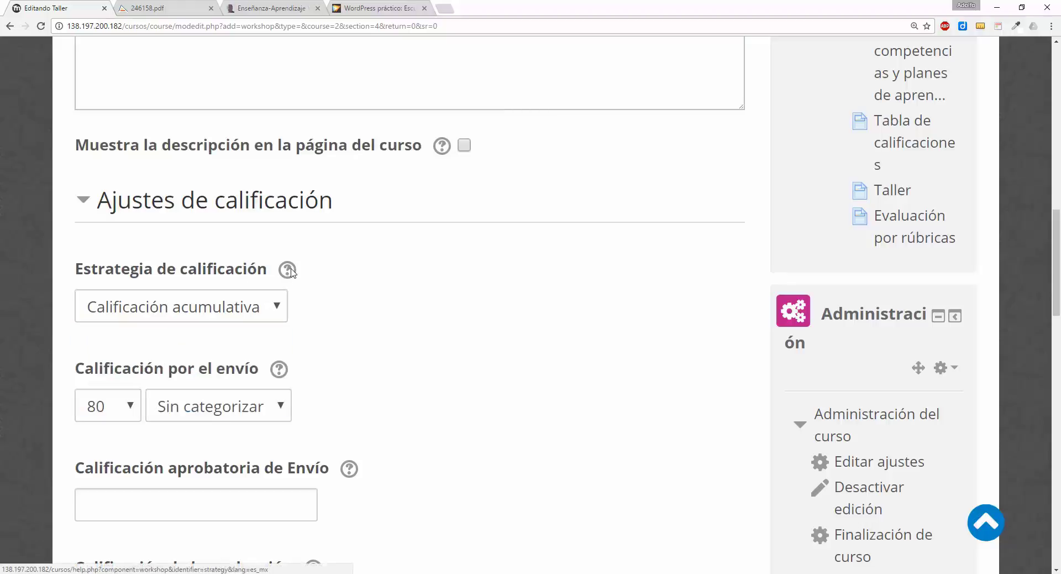
# Read the help on Estrategia de calificación, covering Calificación acumulativa, Comentarios, Número de errores and Rúbrica
pyautogui.click(287, 270)
pyautogui.scroll(-2, 526, 360)
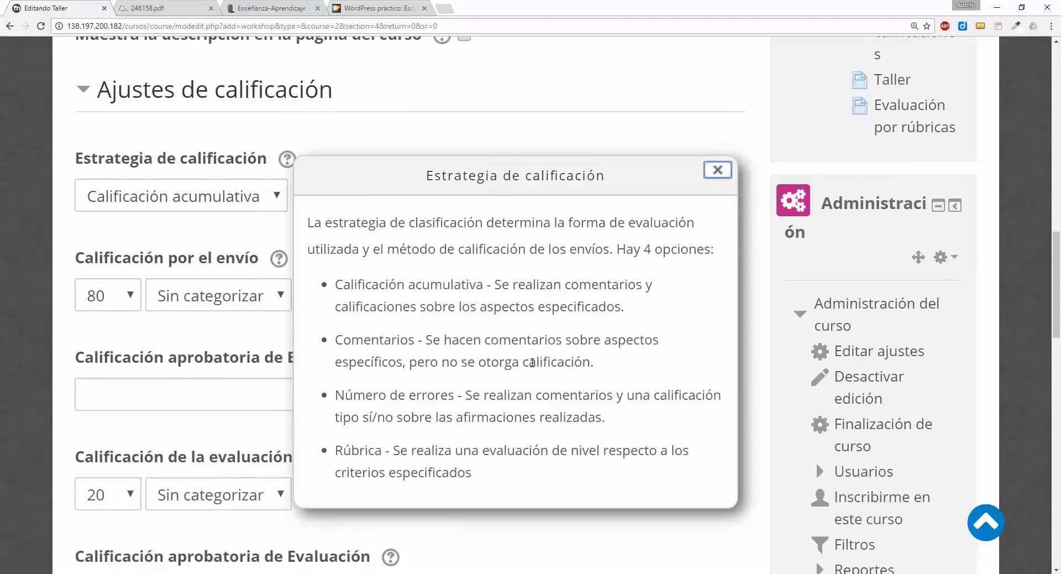
pyautogui.moveTo(362, 221)
pyautogui.mouseDown()
pyautogui.moveTo(651, 223)
pyautogui.moveTo(489, 250)
pyautogui.moveTo(378, 250)
pyautogui.moveTo(705, 254)
pyautogui.mouseUp()
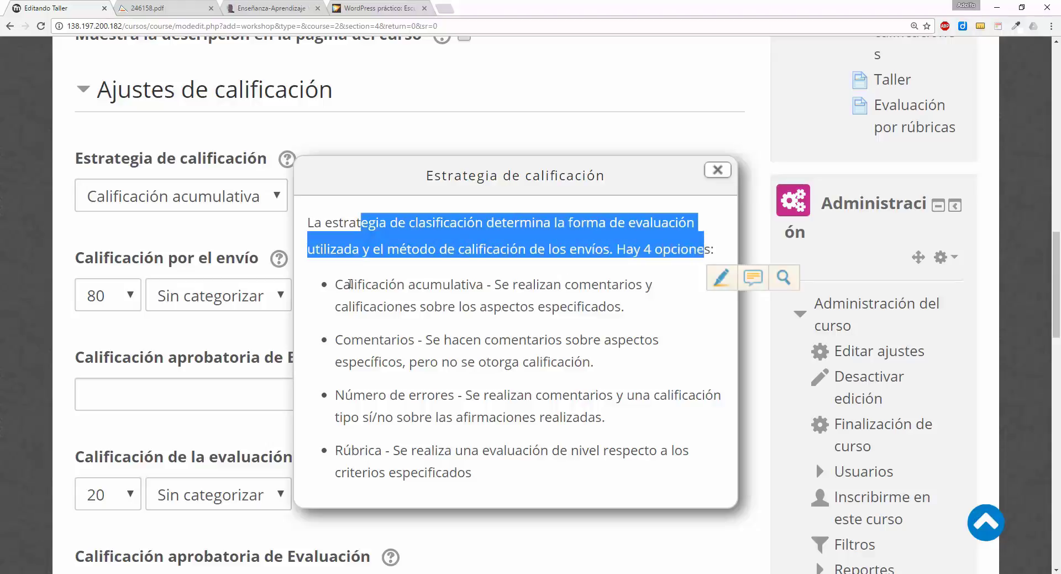
pyautogui.moveTo(352, 284); pyautogui.dragTo(488, 286)
pyautogui.moveTo(350, 339); pyautogui.dragTo(410, 341)
pyautogui.moveTo(351, 451); pyautogui.dragTo(375, 453)
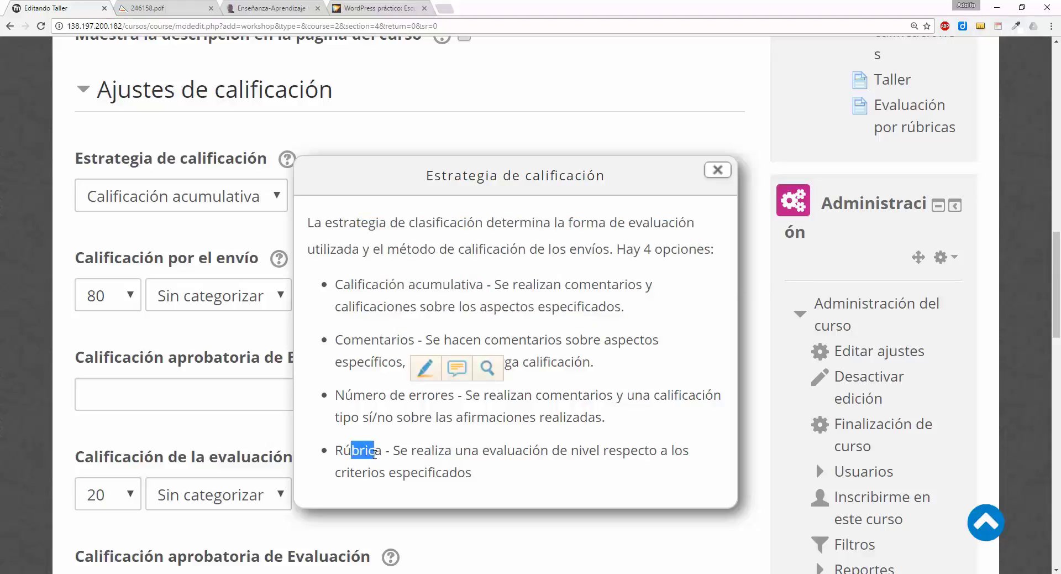
pyautogui.moveTo(366, 395)
pyautogui.mouseDown()
pyautogui.moveTo(387, 417)
pyautogui.moveTo(426, 419)
pyautogui.mouseUp()
pyautogui.moveTo(365, 450); pyautogui.dragTo(369, 450)
pyautogui.click(114, 339)
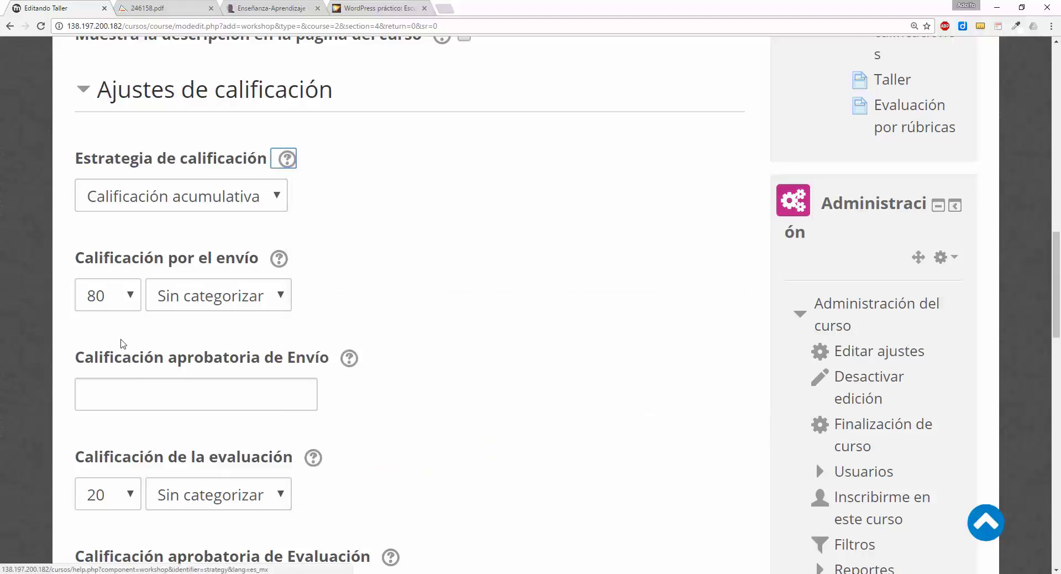
# Read the help on Calificación por el envío about the maximum grade for submitted work
pyautogui.moveTo(132, 258); pyautogui.dragTo(260, 259)
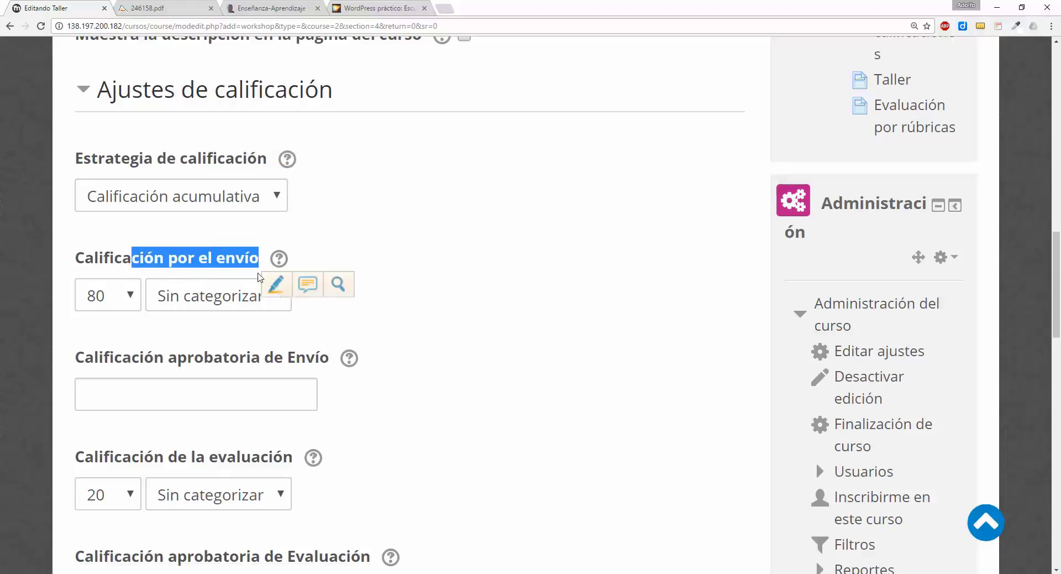
pyautogui.click(278, 260)
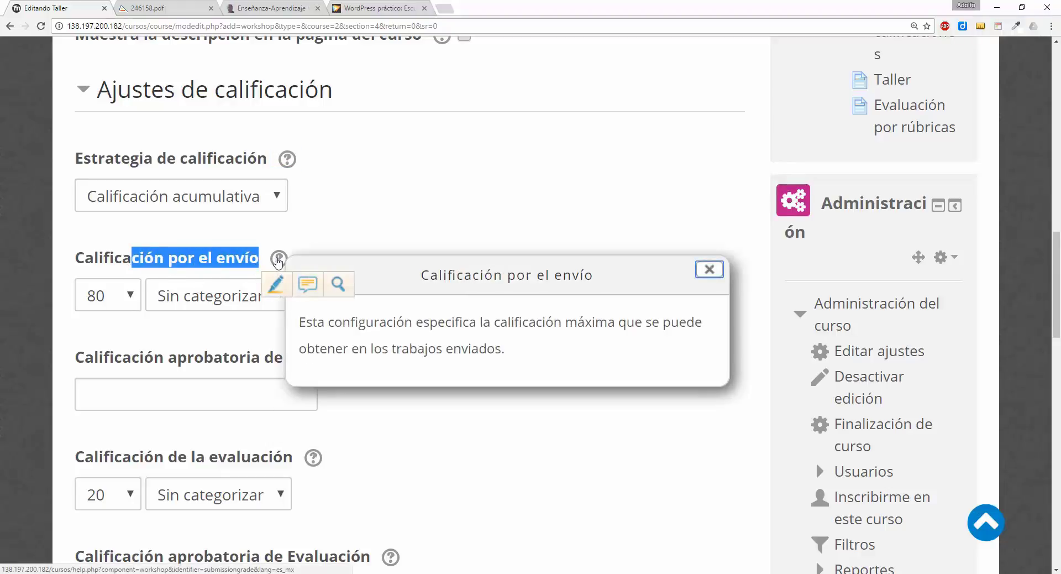
pyautogui.moveTo(511, 322); pyautogui.dragTo(643, 323)
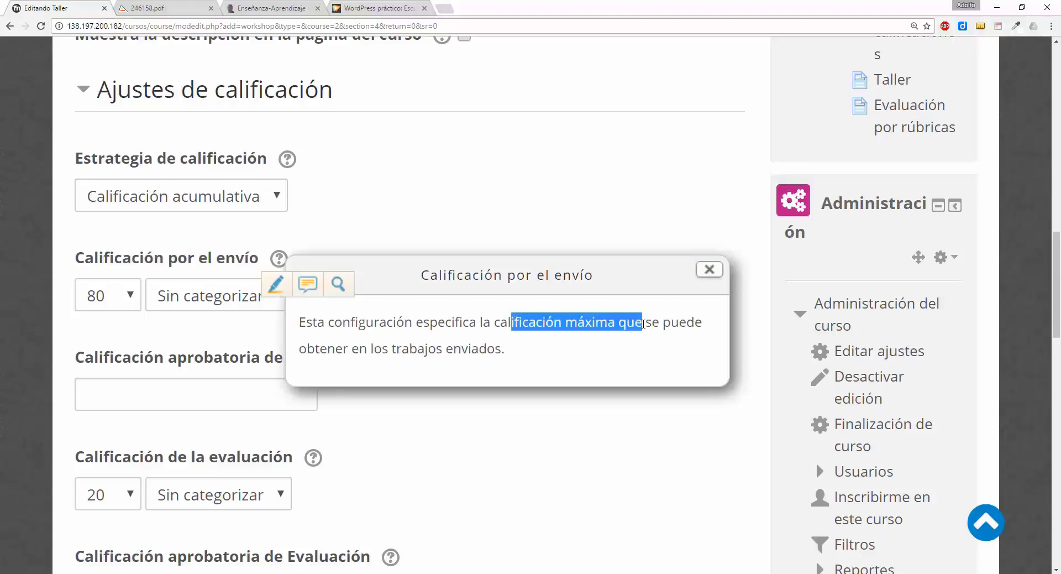
pyautogui.click(566, 438)
# Set Calificación por el envío to 100 and leave its category as Sin categorizar
pyautogui.click(131, 299)
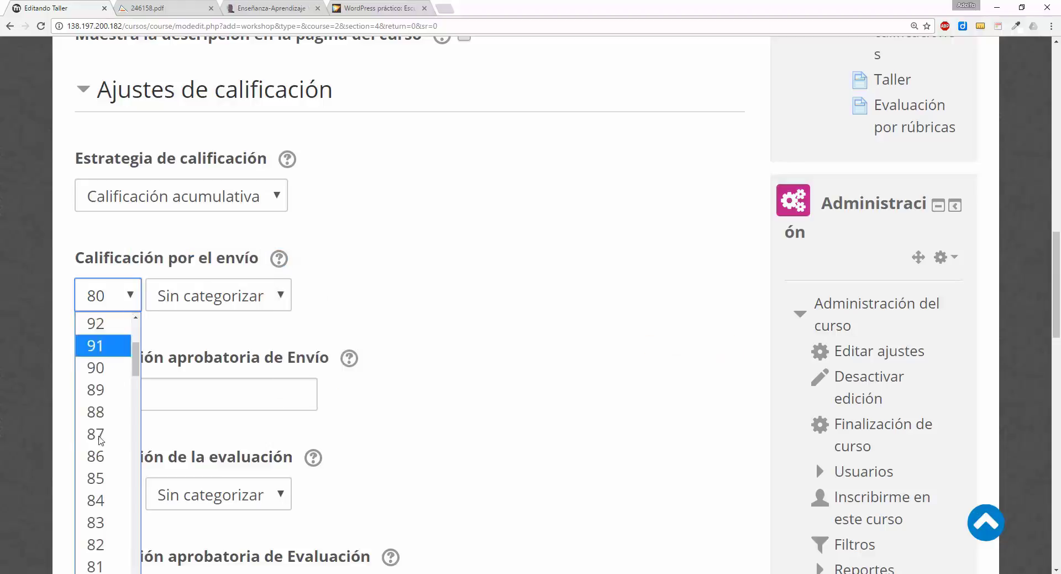
pyautogui.scroll(3, 135, 380)
pyautogui.click(110, 322)
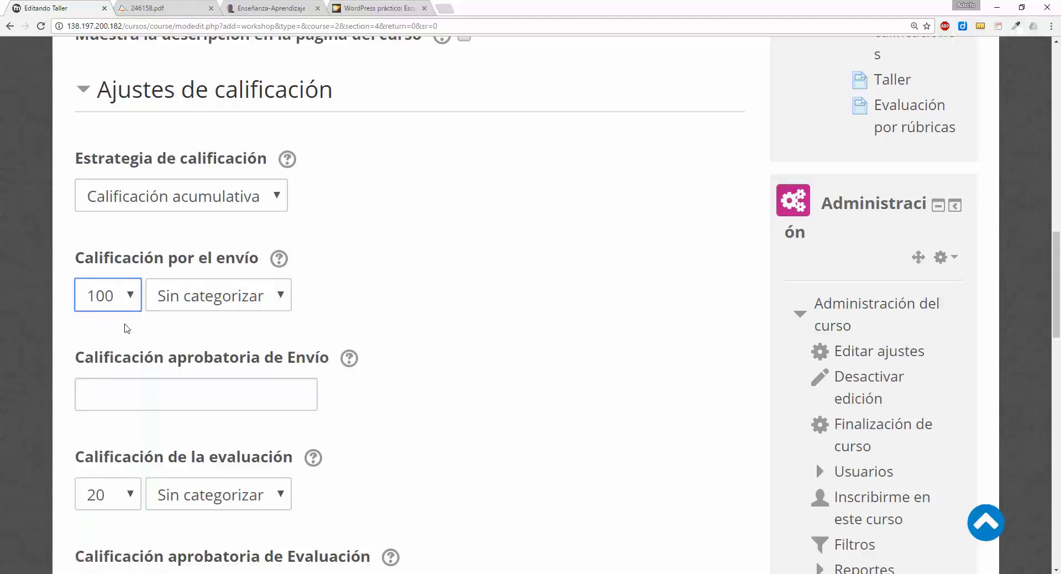
pyautogui.click(255, 296)
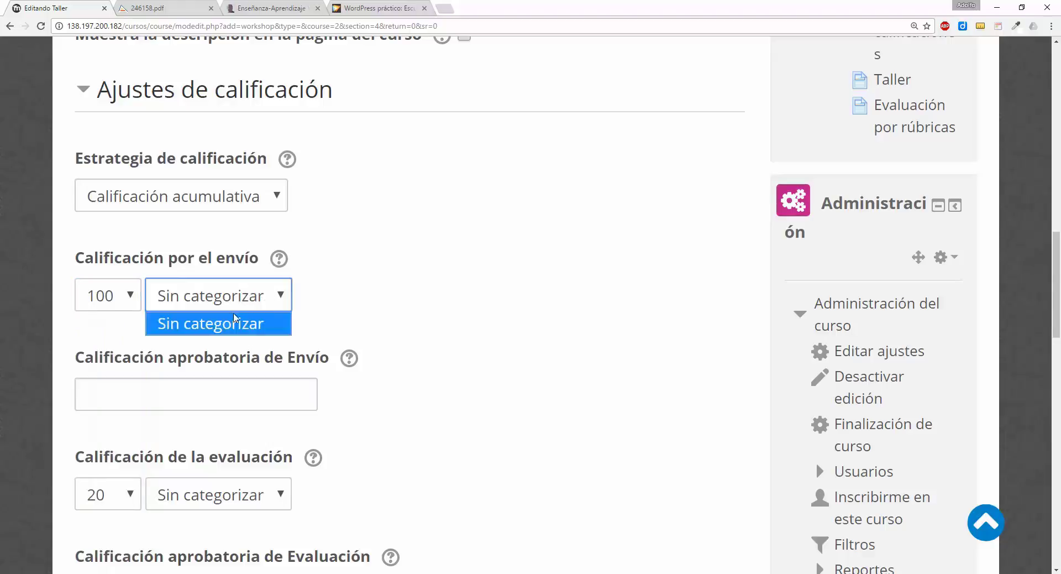
pyautogui.click(354, 297)
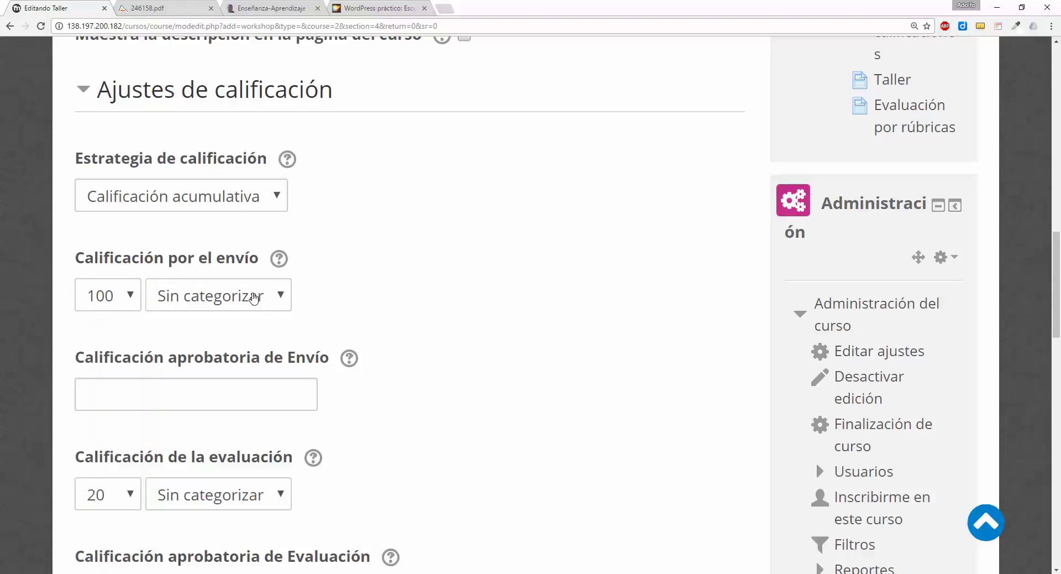
pyautogui.scroll(-1, 301, 358)
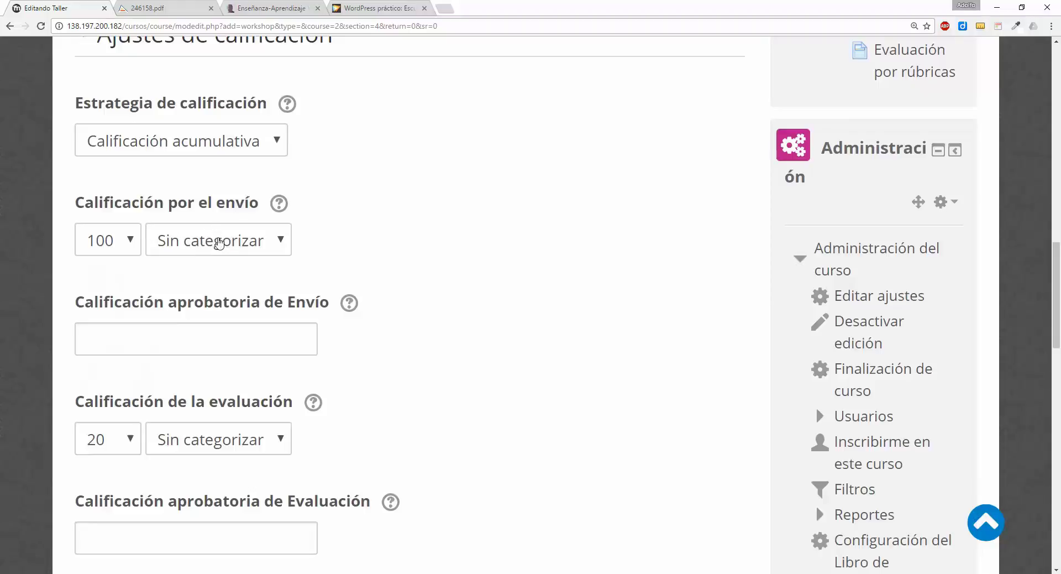
pyautogui.scroll(1, 359, 248)
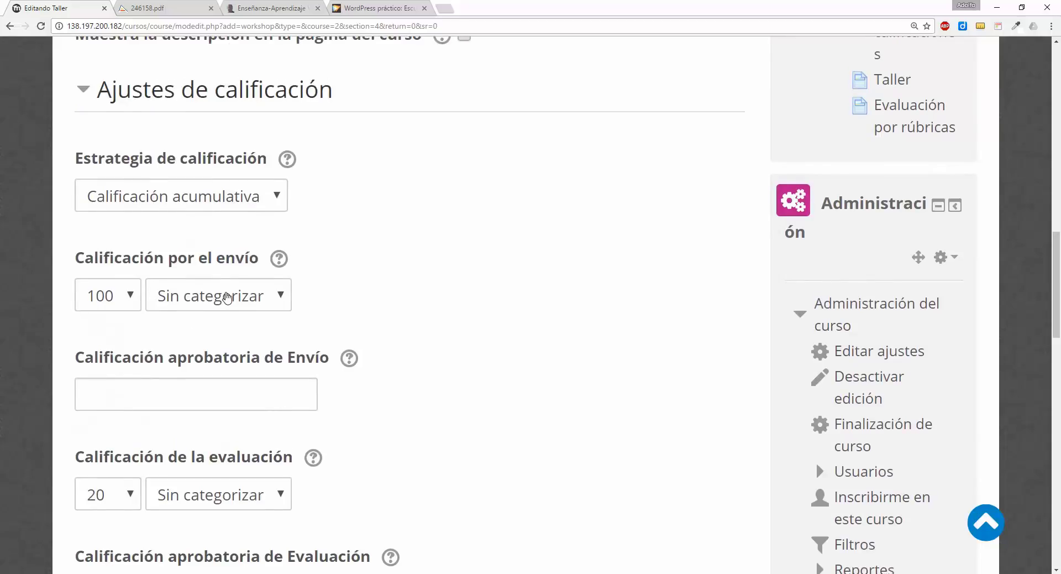
# Read the help on Calificación aprobatoria de Envío about the minimum passing grade and how grades are highlighted
pyautogui.scroll(-1, 227, 297)
pyautogui.scroll(-1, 227, 297)
pyautogui.click(165, 291)
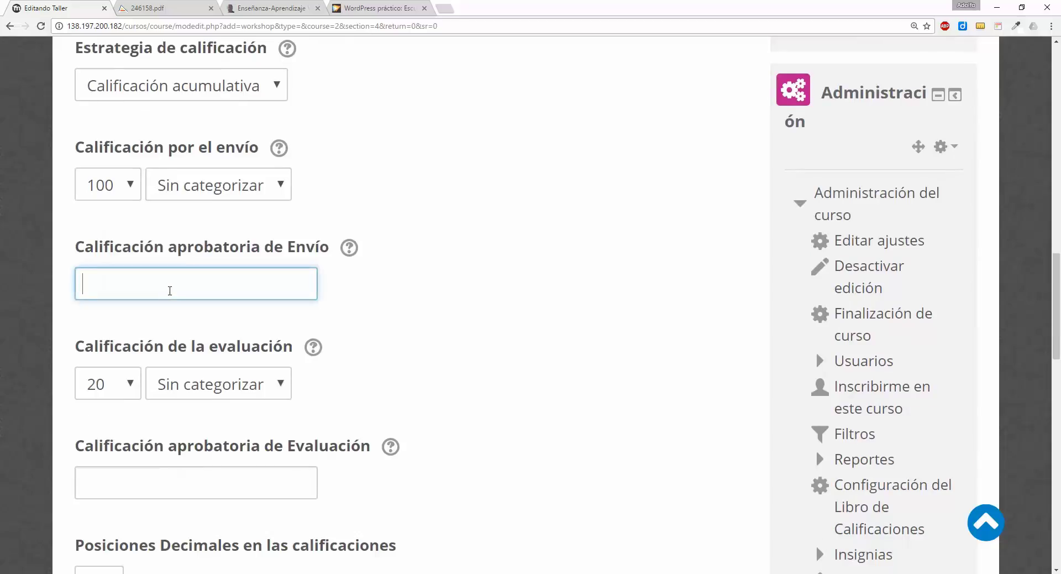
pyautogui.click(349, 248)
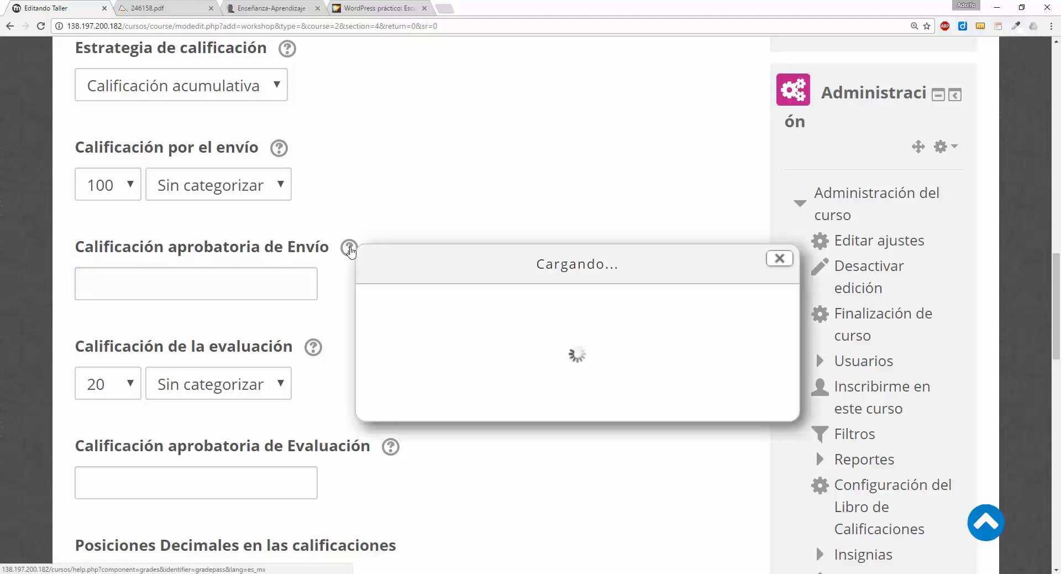
pyautogui.moveTo(554, 311)
pyautogui.mouseDown()
pyautogui.moveTo(744, 311)
pyautogui.moveTo(366, 334)
pyautogui.moveTo(398, 335)
pyautogui.mouseUp()
pyautogui.moveTo(518, 337)
pyautogui.mouseDown()
pyautogui.moveTo(719, 340)
pyautogui.moveTo(615, 366)
pyautogui.moveTo(462, 366)
pyautogui.moveTo(491, 369)
pyautogui.mouseUp()
pyautogui.moveTo(573, 365)
pyautogui.mouseDown()
pyautogui.moveTo(665, 365)
pyautogui.moveTo(445, 390)
pyautogui.moveTo(669, 387)
pyautogui.mouseUp()
pyautogui.scroll(-1, 281, 409)
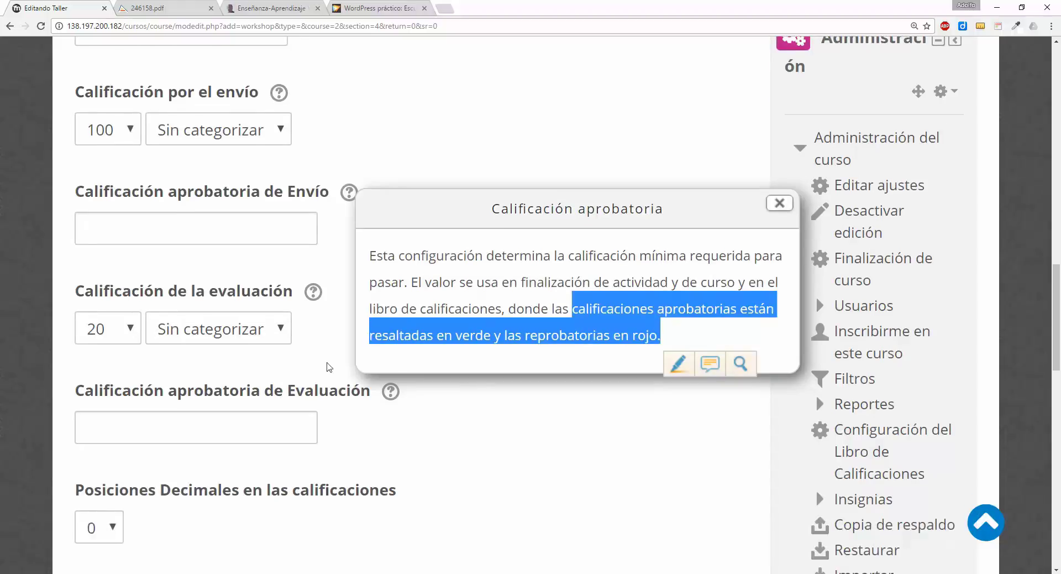
pyautogui.click(333, 363)
# Read the help on Calificación de la evaluación about the maximum grade for assessing a submission
pyautogui.moveTo(84, 291); pyautogui.dragTo(269, 292)
pyautogui.click(313, 291)
pyautogui.moveTo(364, 355); pyautogui.dragTo(602, 375)
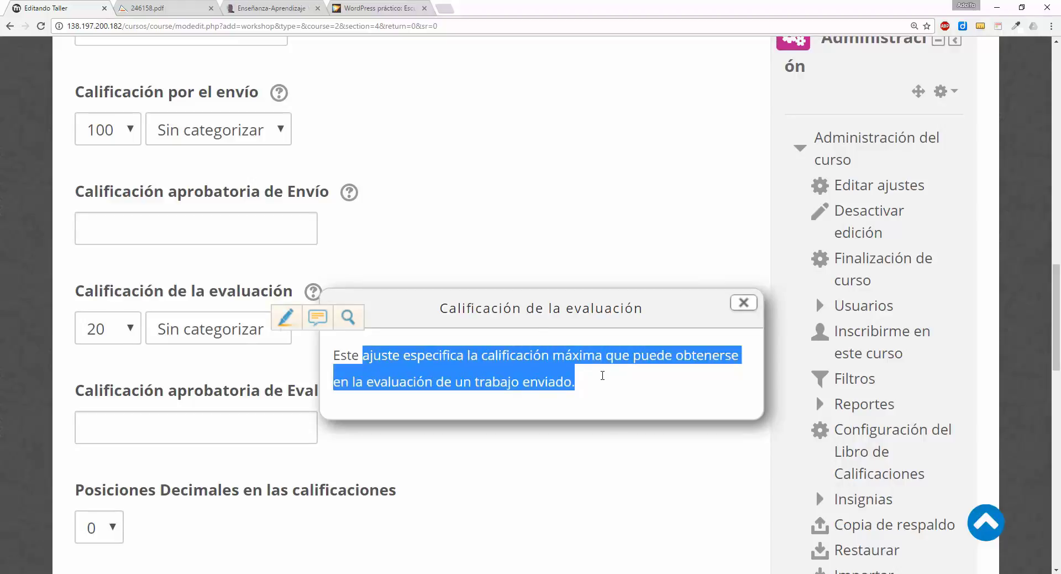
pyautogui.moveTo(602, 375); pyautogui.dragTo(602, 375)
pyautogui.click(117, 361)
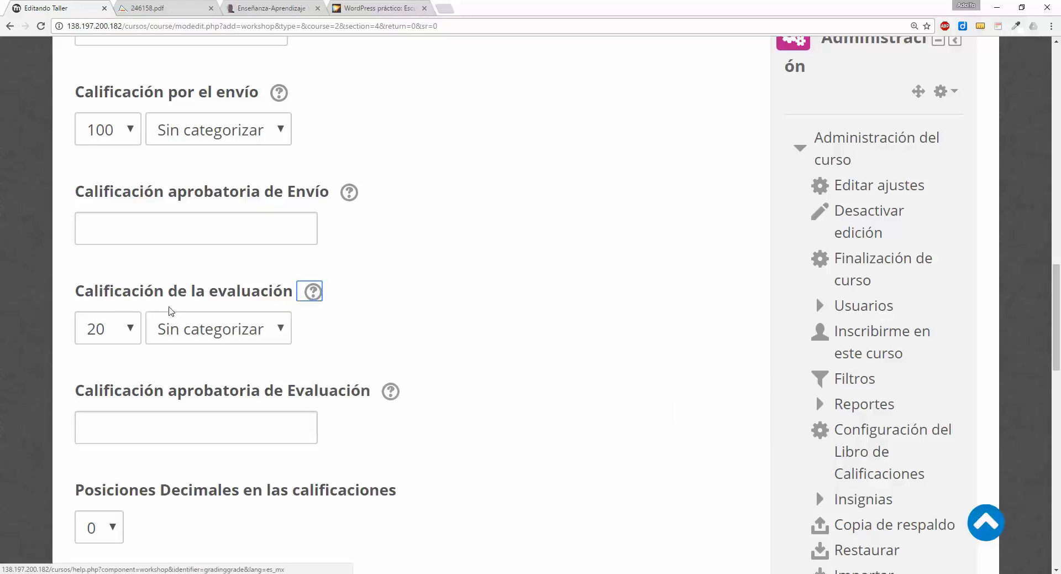
pyautogui.moveTo(143, 293); pyautogui.dragTo(288, 297)
# Read the help on Calificación aprobatoria de Evaluación
pyautogui.scroll(-1, 111, 331)
pyautogui.click(79, 340)
pyautogui.moveTo(79, 339); pyautogui.dragTo(386, 336)
pyautogui.click(389, 336)
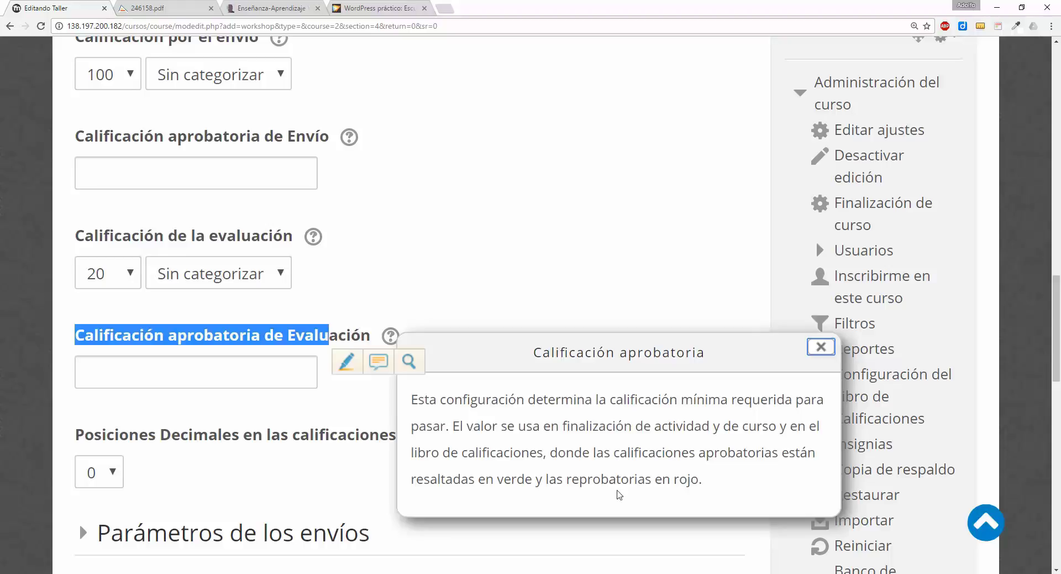
pyautogui.click(477, 171)
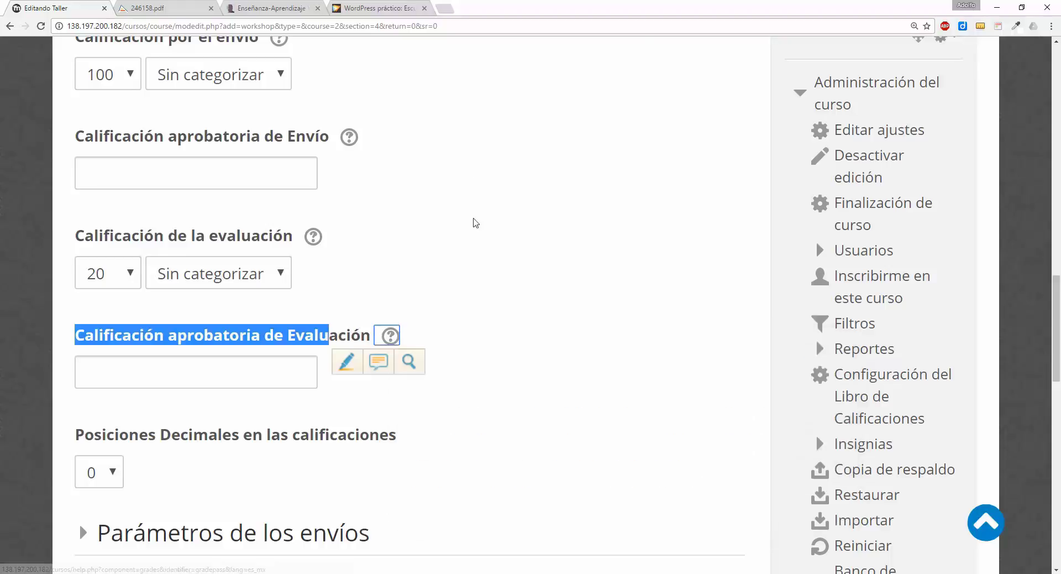
# Review the Estrategia de calificación options again, along with the workshop's name and description text
pyautogui.scroll(2, 478, 316)
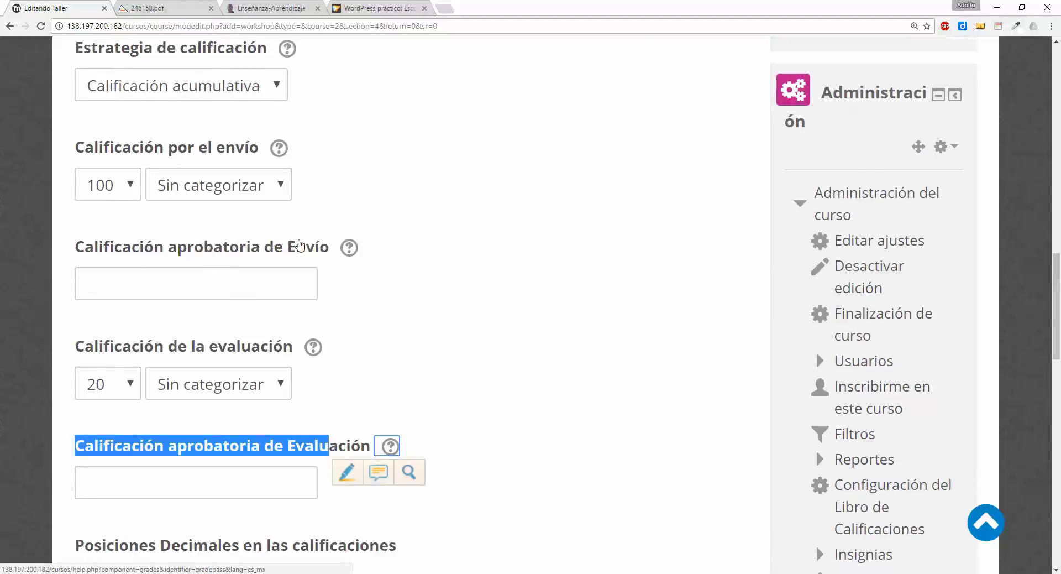
pyautogui.scroll(2, 437, 295)
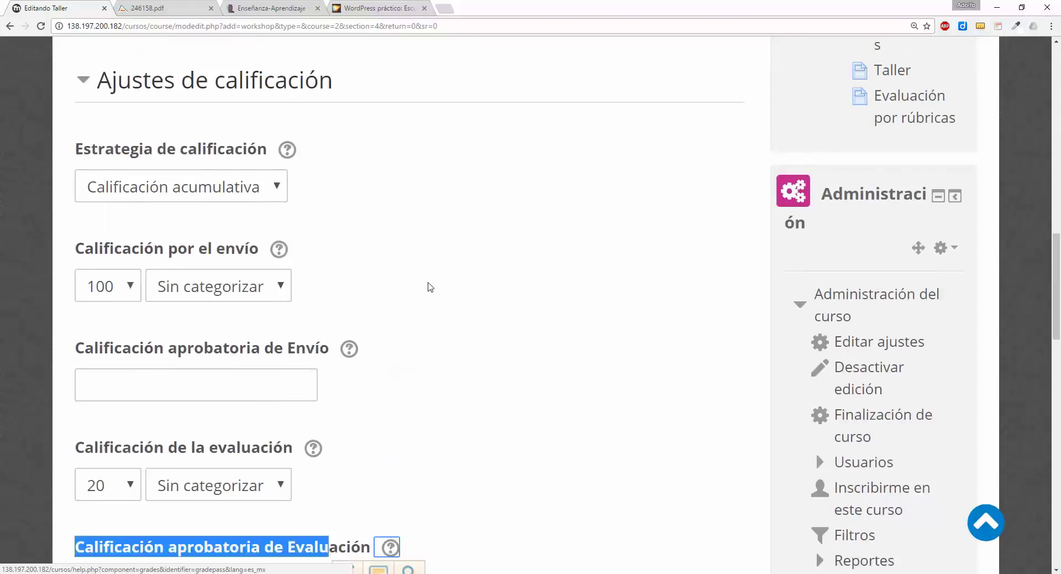
pyautogui.click(268, 196)
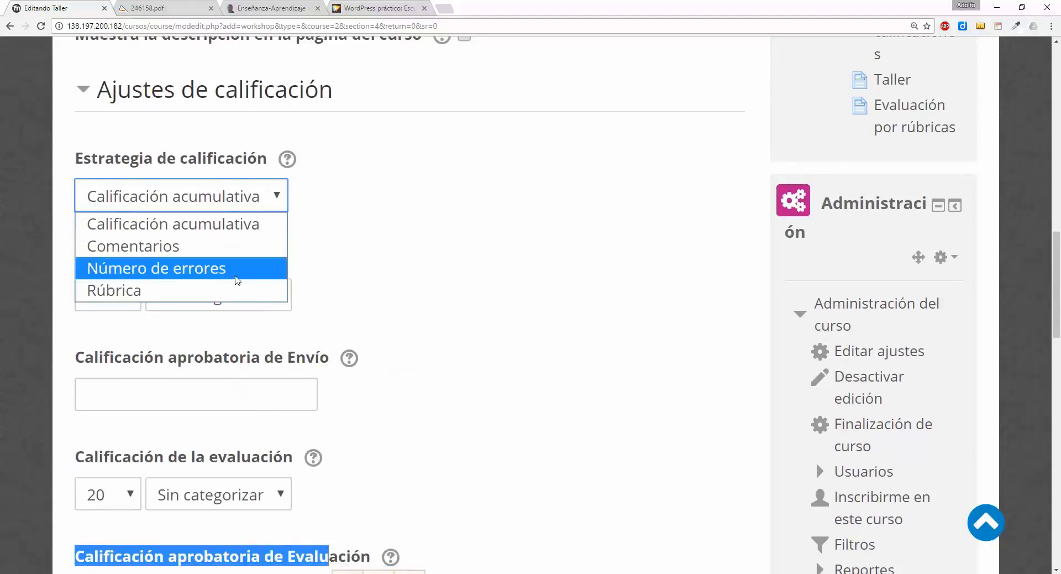
pyautogui.click(483, 284)
pyautogui.scroll(6, 462, 284)
pyautogui.scroll(4, 462, 282)
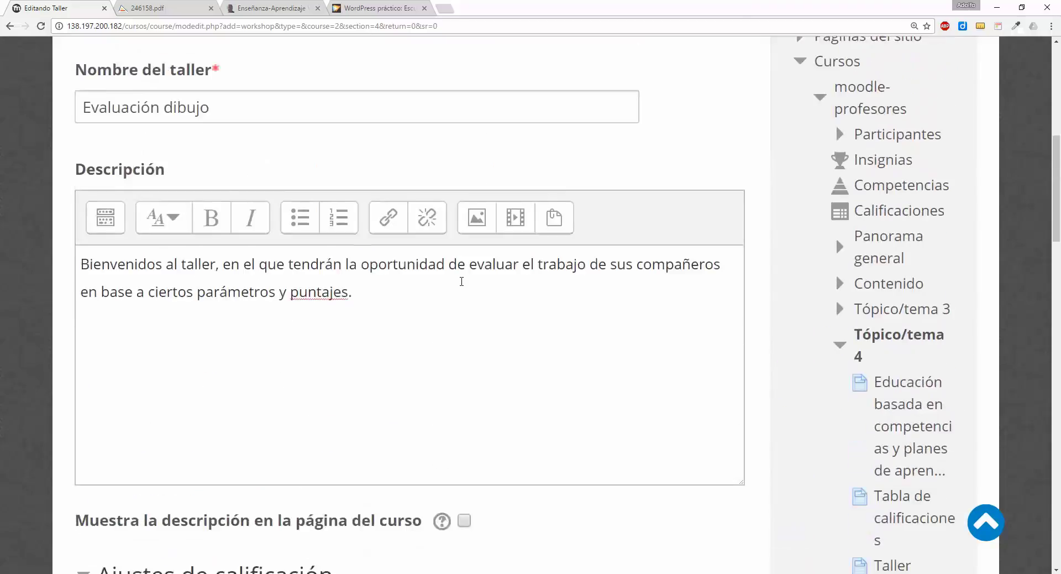
pyautogui.moveTo(210, 174); pyautogui.dragTo(40, 174)
pyautogui.scroll(-2, 332, 387)
pyautogui.moveTo(353, 249); pyautogui.dragTo(76, 218)
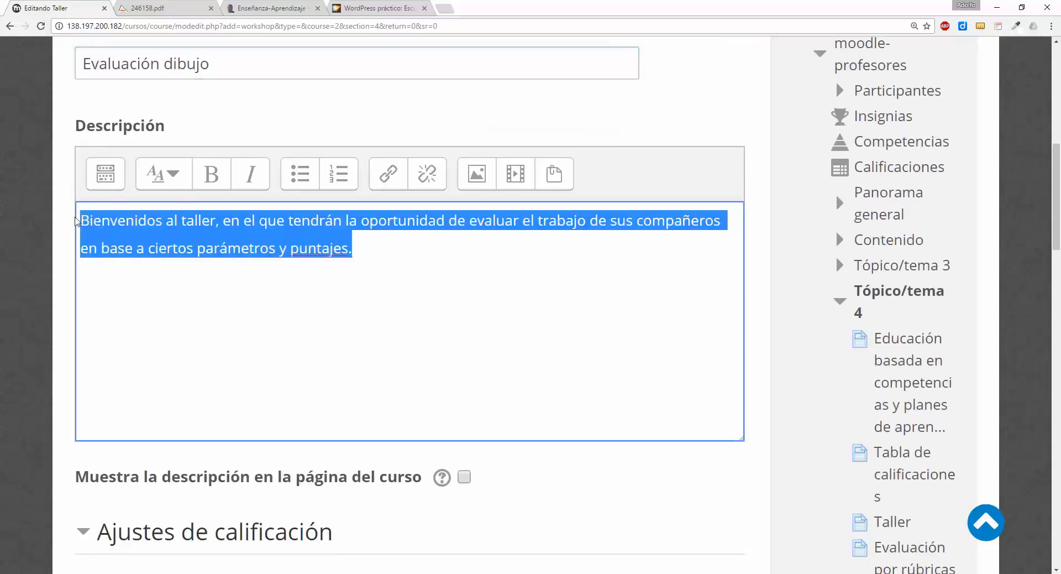
# Expand the Parámetros de los envíos section and place the cursor in the Instrucciones para el envío editor
pyautogui.scroll(-4, 433, 407)
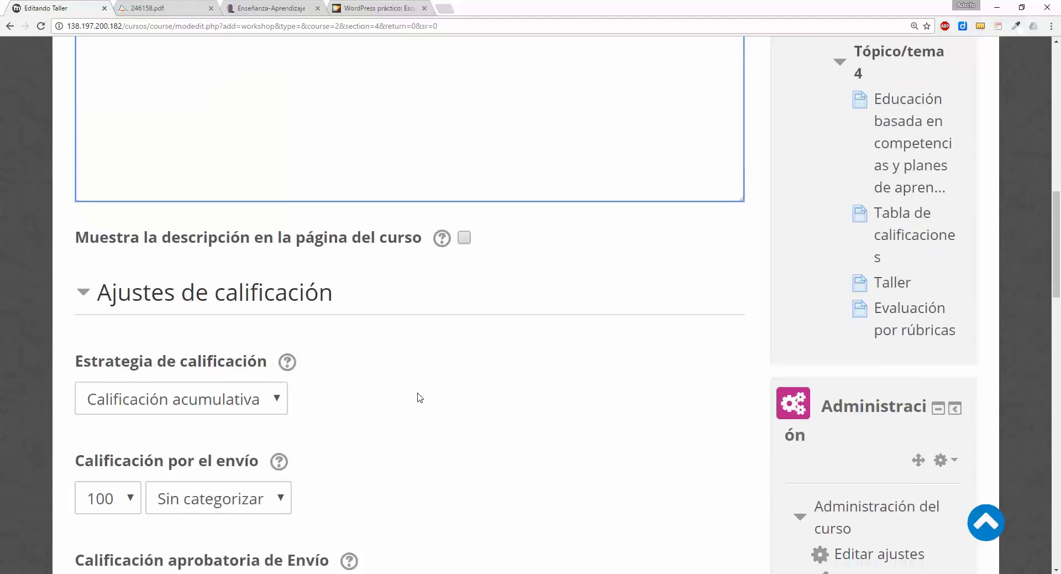
pyautogui.scroll(-10, 422, 401)
pyautogui.scroll(-4, 445, 303)
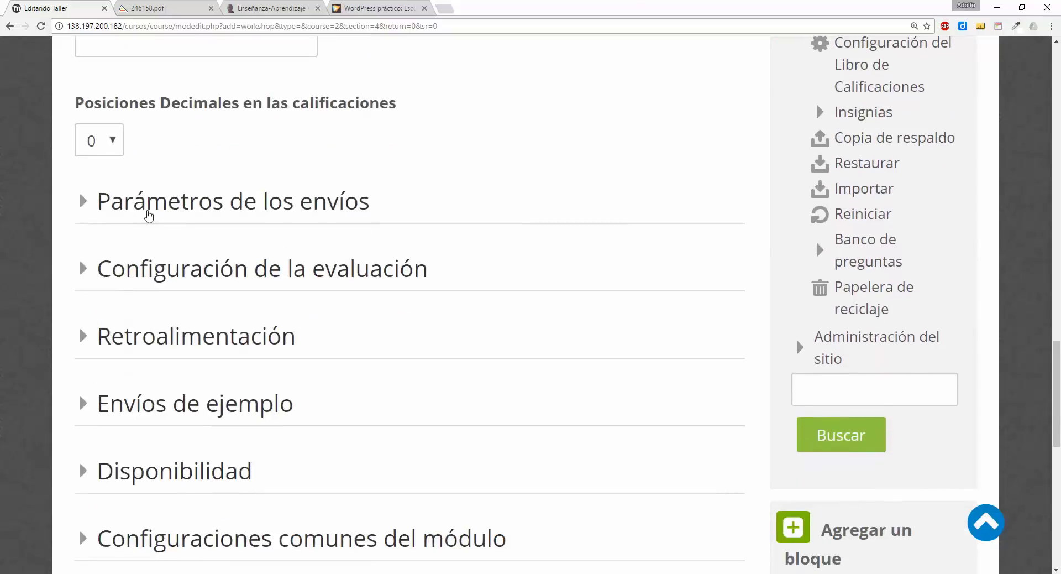
pyautogui.click(149, 218)
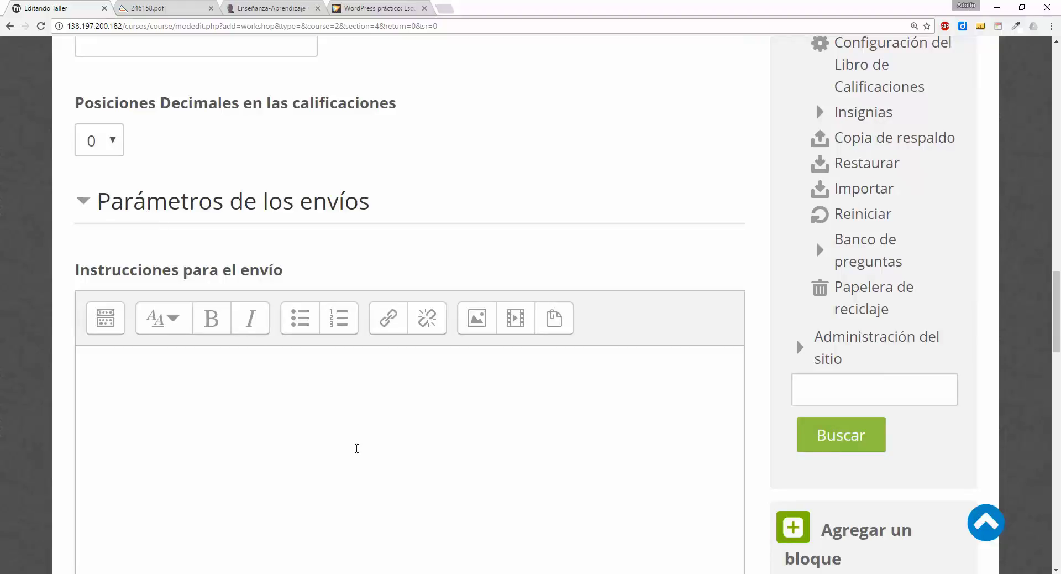
pyautogui.click(345, 430)
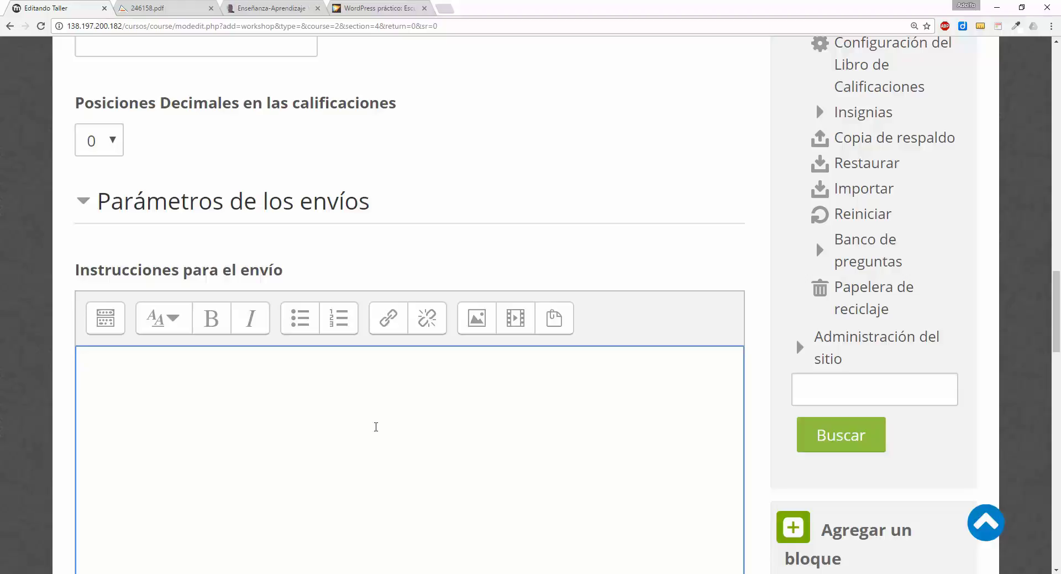
pyautogui.scroll(-1, 313, 400)
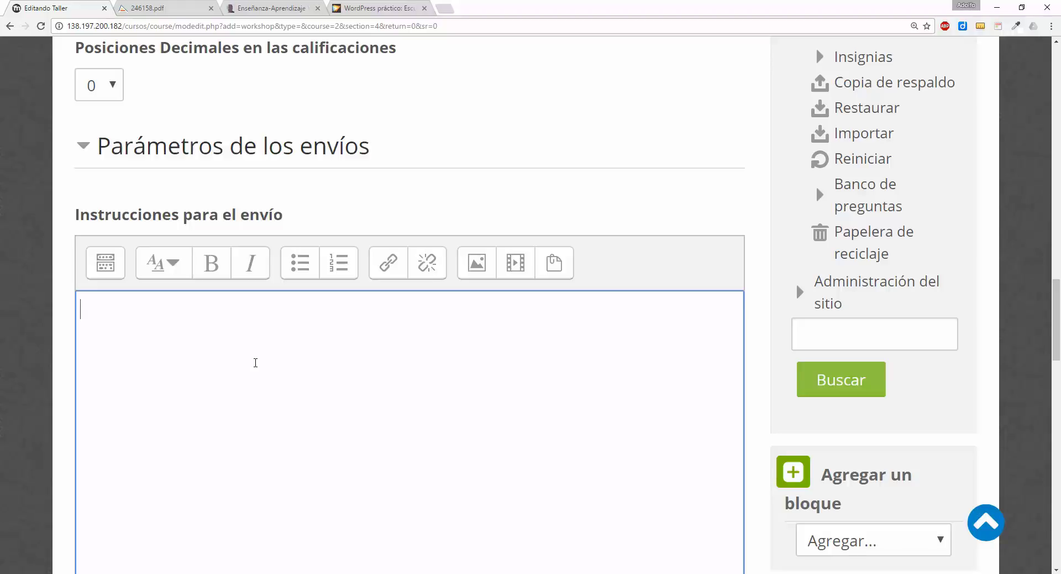
# Write "Describir como se debe realizar el envío, la forma que se debe presentar lo que hay que e nviar" as the submission instructions
pyautogui.write('Describir como se debe r')
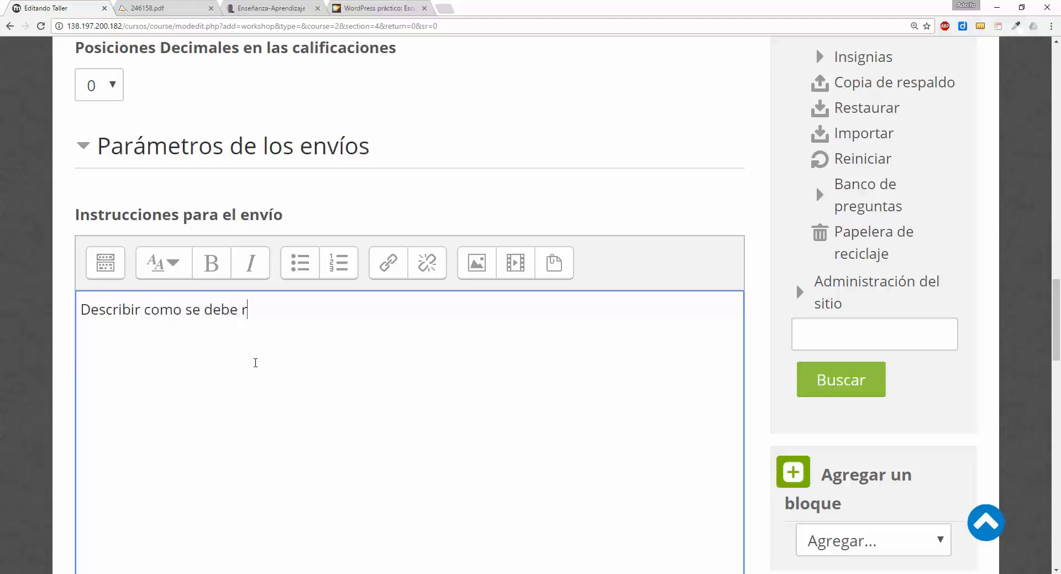
pyautogui.write('ealizar el envío')
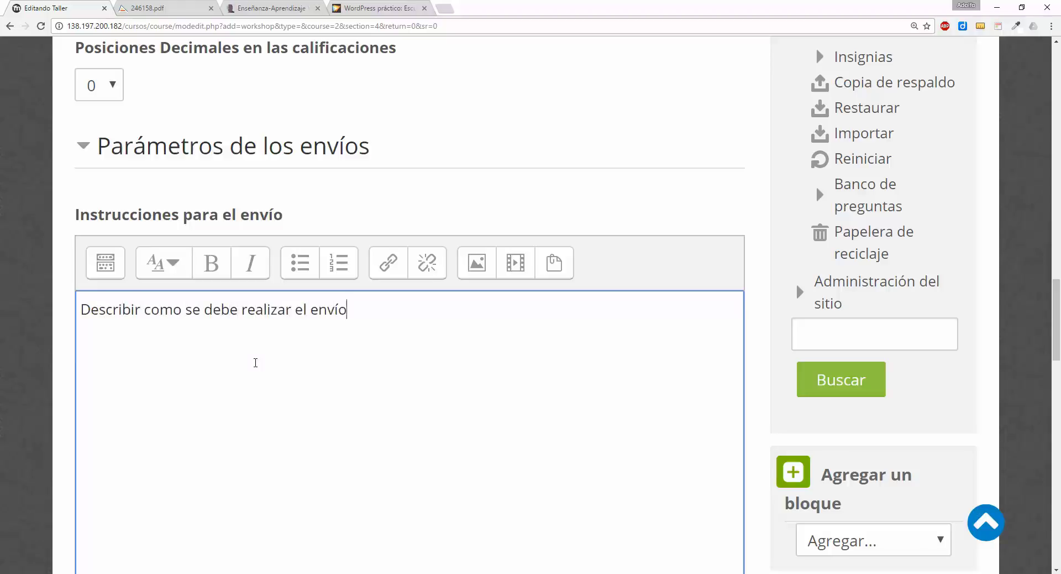
pyautogui.write(', la forma que se d')
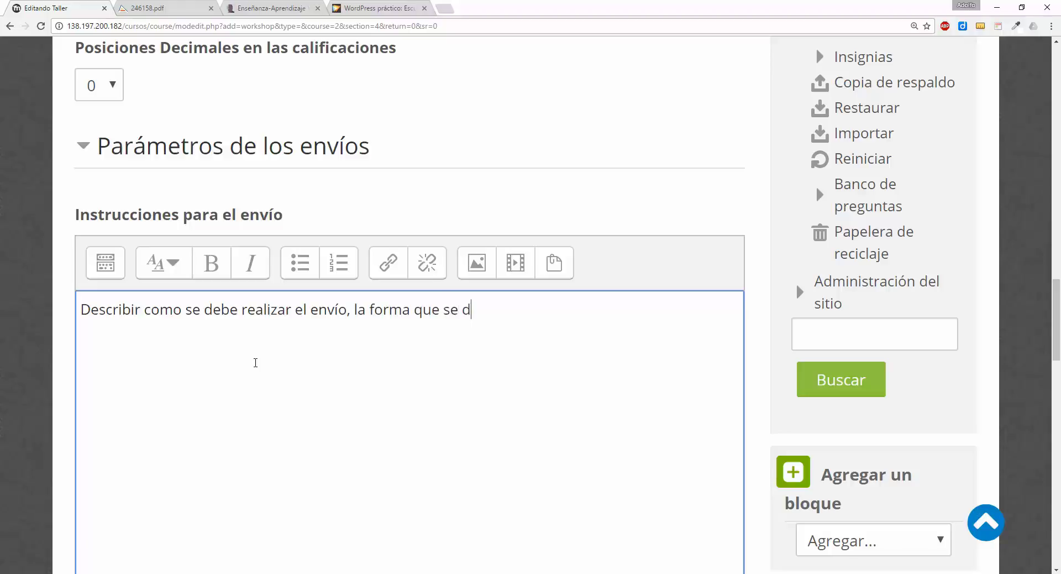
pyautogui.write('ebe presentar lo que')
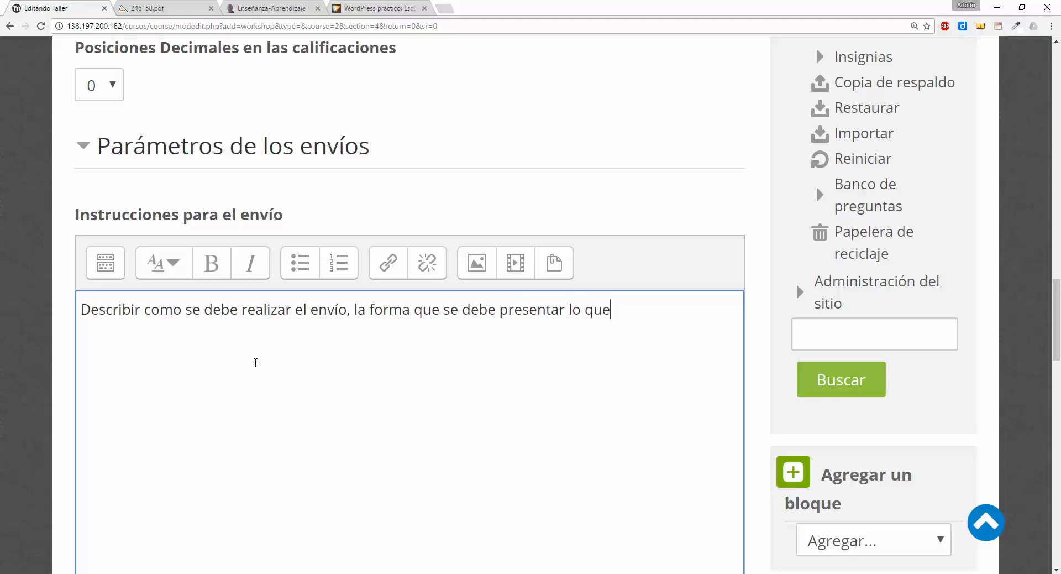
pyautogui.write(' hay que e nviar')
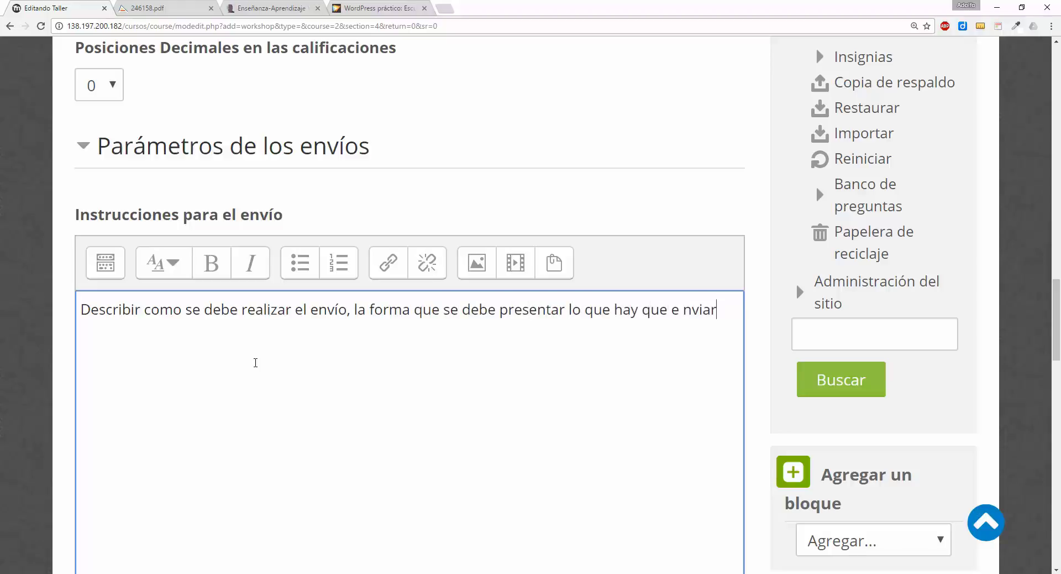
# Reword the end of the submission instructions after "presentar" to read ", qué es lo que se tiene que enviar"
pyautogui.moveTo(90, 214); pyautogui.dragTo(334, 213)
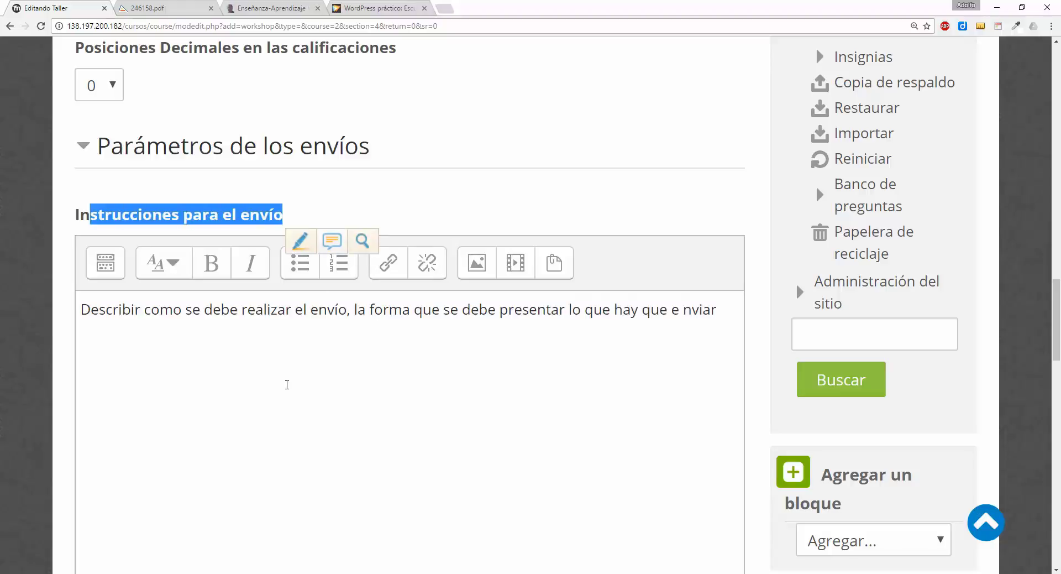
pyautogui.scroll(-1, 286, 381)
pyautogui.click(278, 254)
pyautogui.click(347, 255)
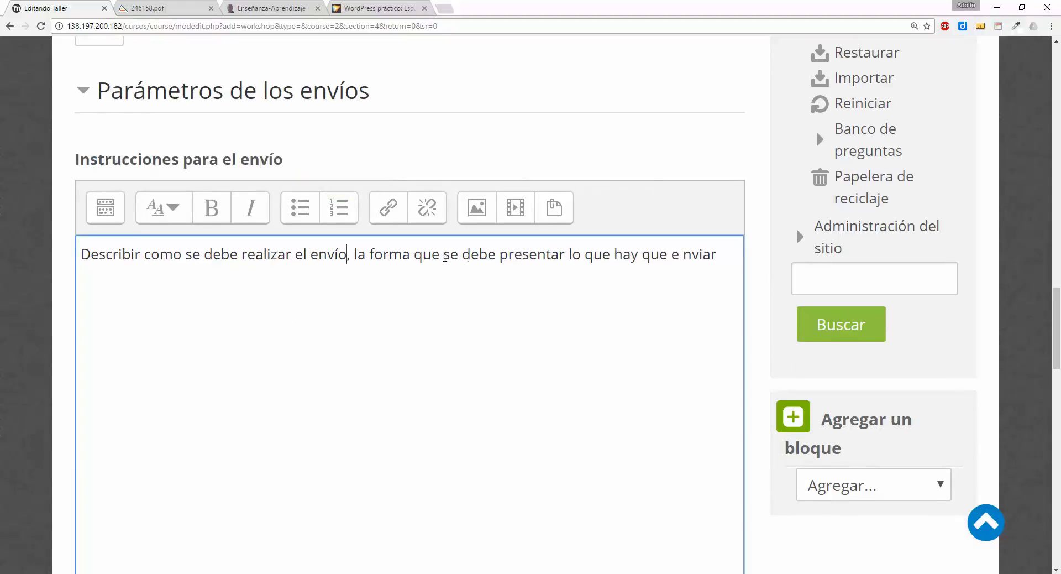
pyautogui.click(566, 254)
pyautogui.write(', qué')
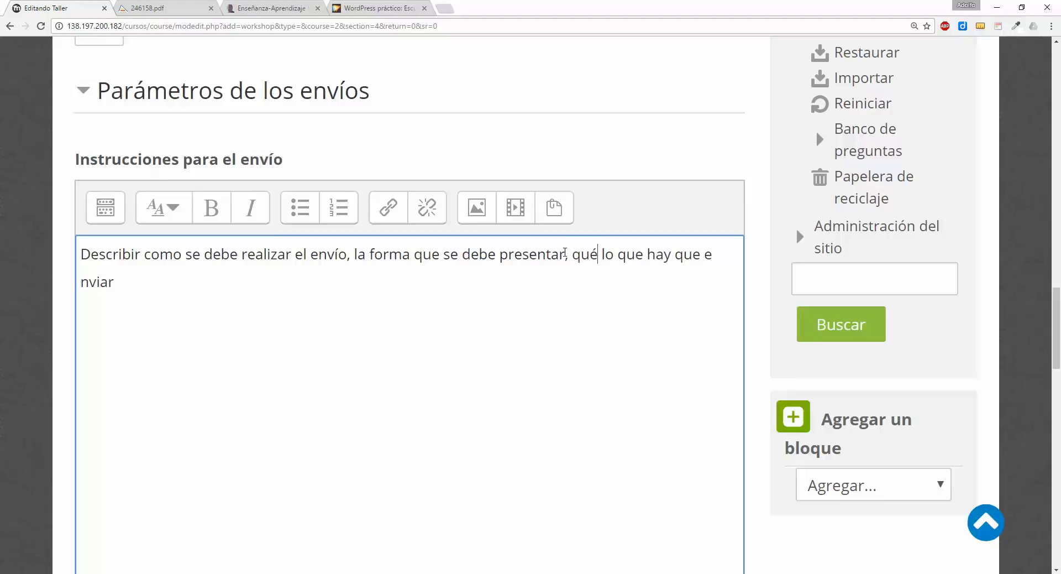
pyautogui.write(' es')
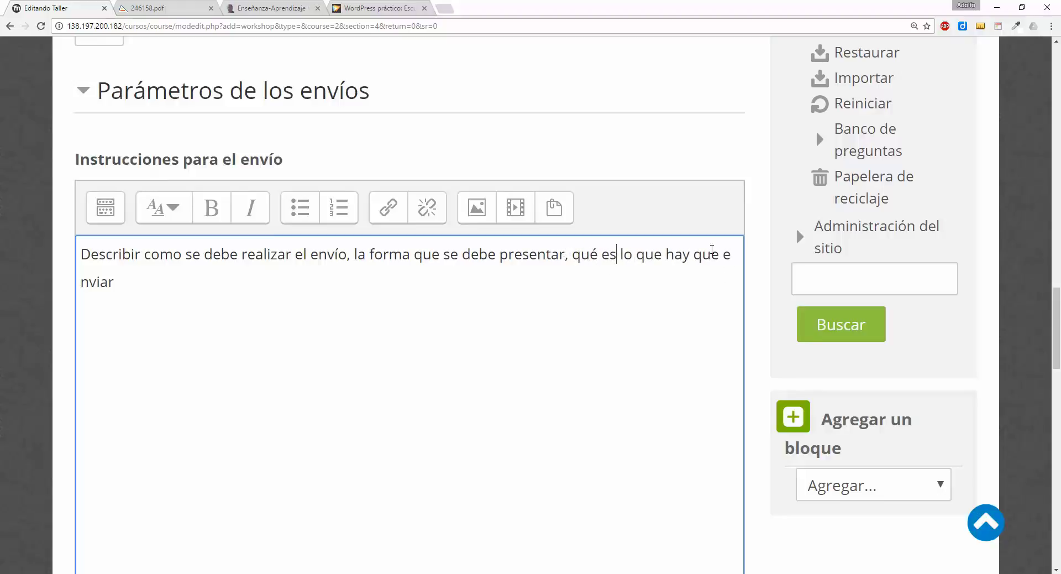
pyautogui.moveTo(667, 254); pyautogui.dragTo(731, 283)
pyautogui.write('se tiene que enviar')
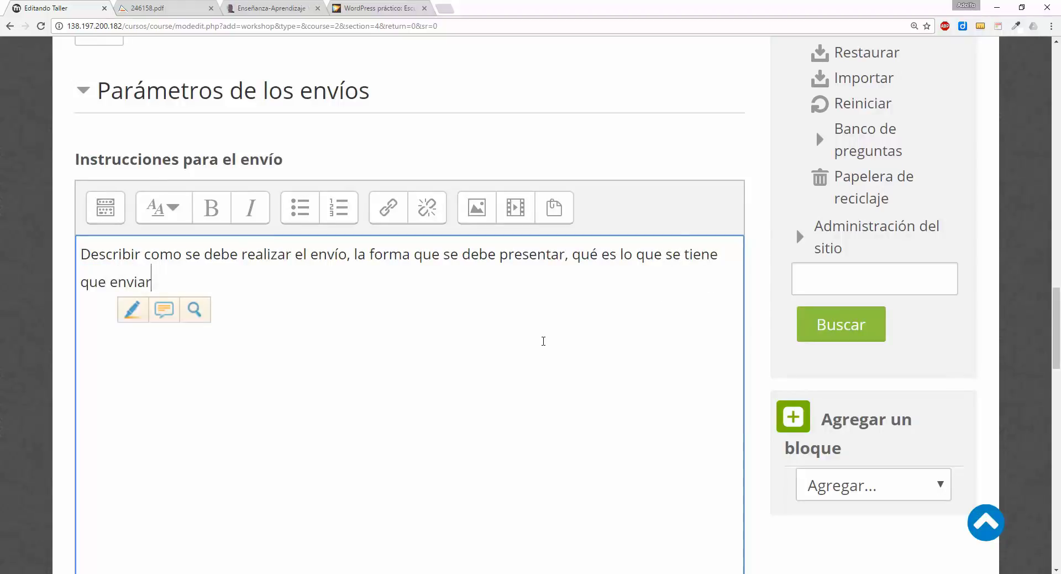
# Append ", resulta de gran interés para que conozcas los puntos importantes antes de iniviar la evaluación de las tareas de los compañeros" to the submission instructions
pyautogui.scroll(-1, 545, 339)
pyautogui.scroll(-2, 543, 341)
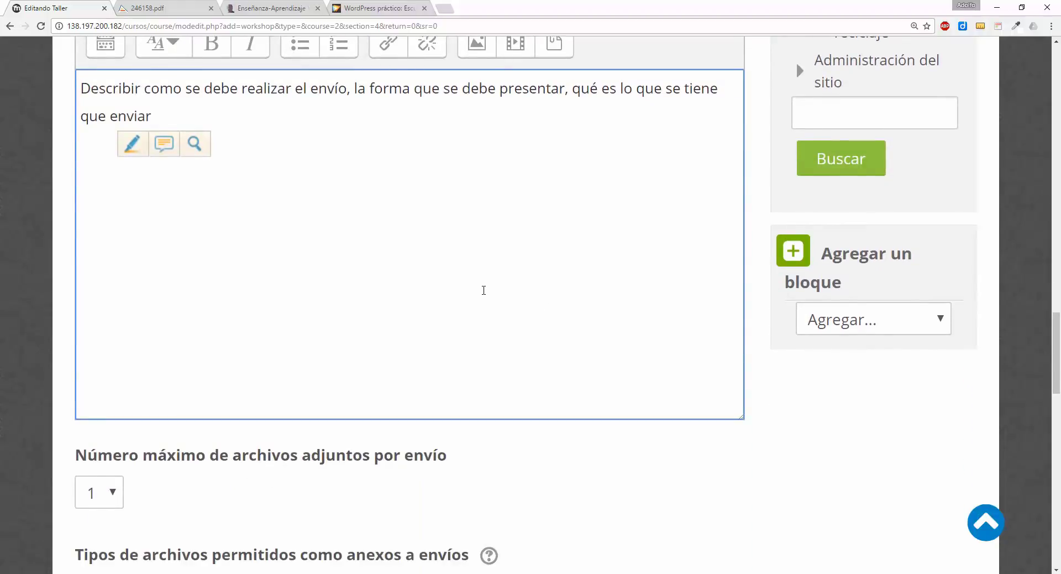
pyautogui.write(',')
pyautogui.write('resulta de gran interés')
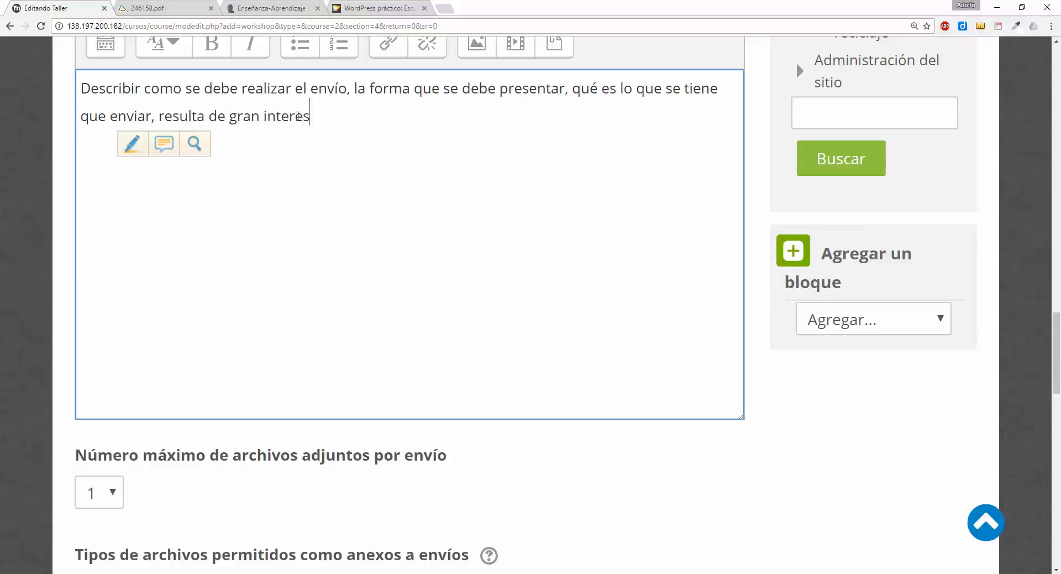
pyautogui.write(' para que coo')
pyautogui.press('BackSpace')
pyautogui.write('nozcas l')
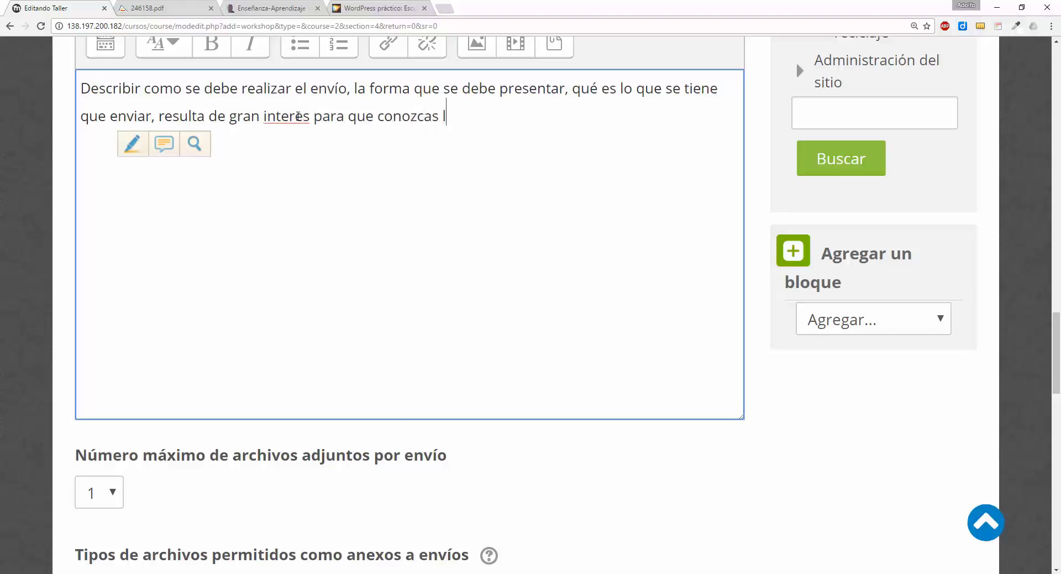
pyautogui.write('os puntos impor')
pyautogui.write('tantes antes de i')
pyautogui.write('nn')
pyautogui.press('BackSpace')
pyautogui.write('iviar la evalu')
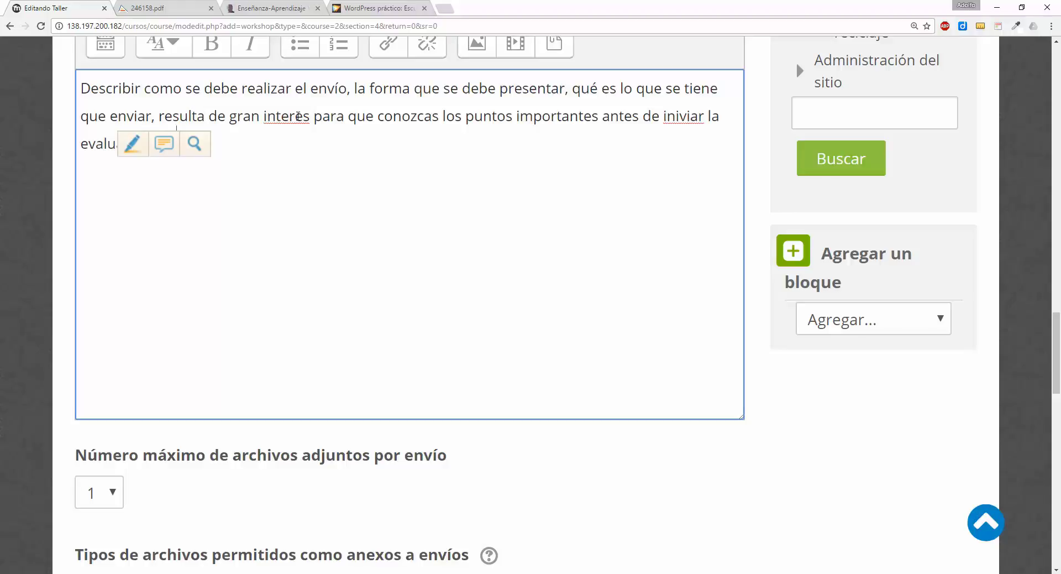
pyautogui.write('reas de los compañ')
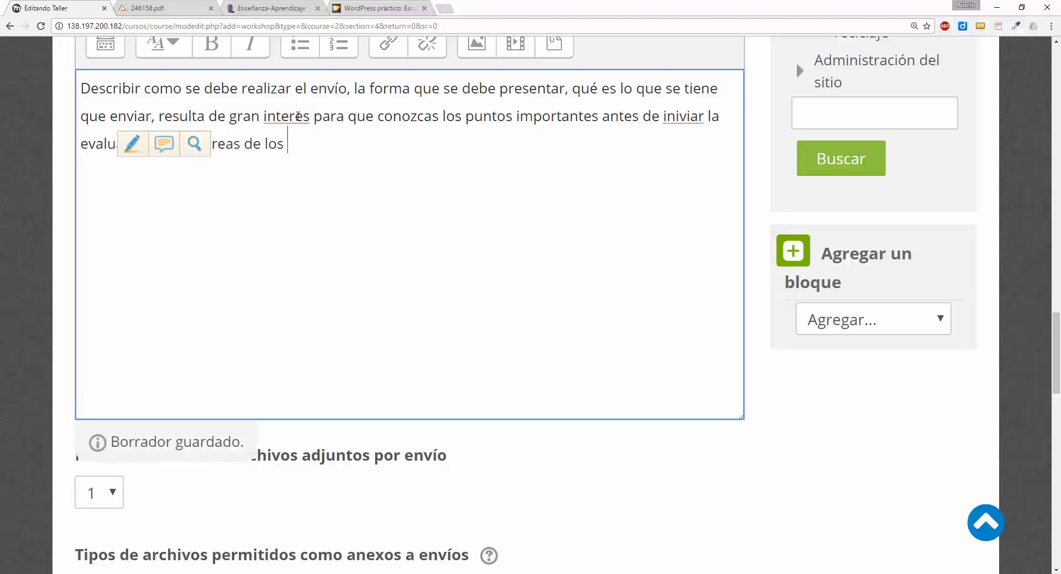
pyautogui.write('eros')
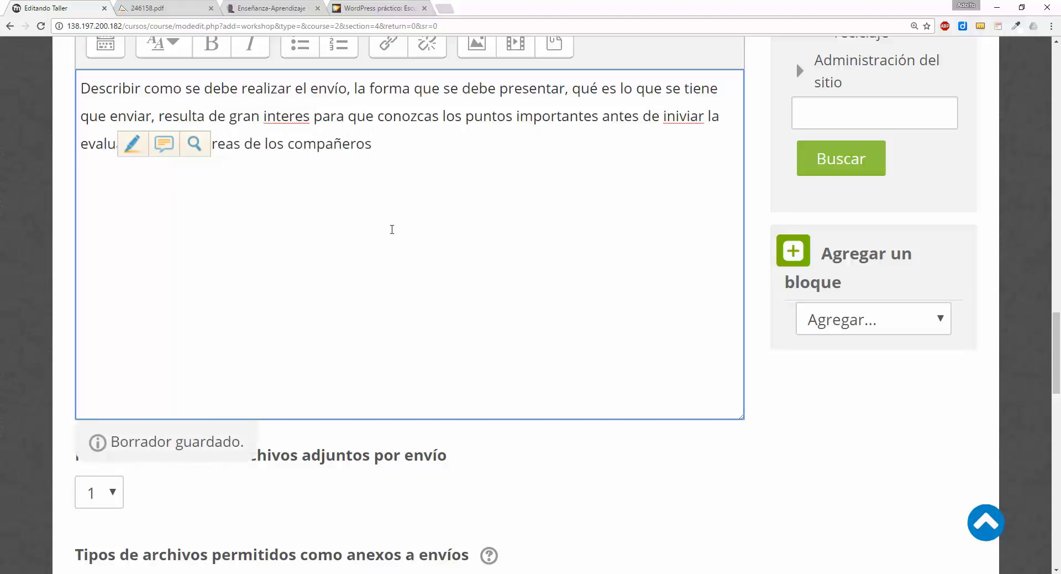
pyautogui.rightClick(299, 114)
pyautogui.click(331, 60)
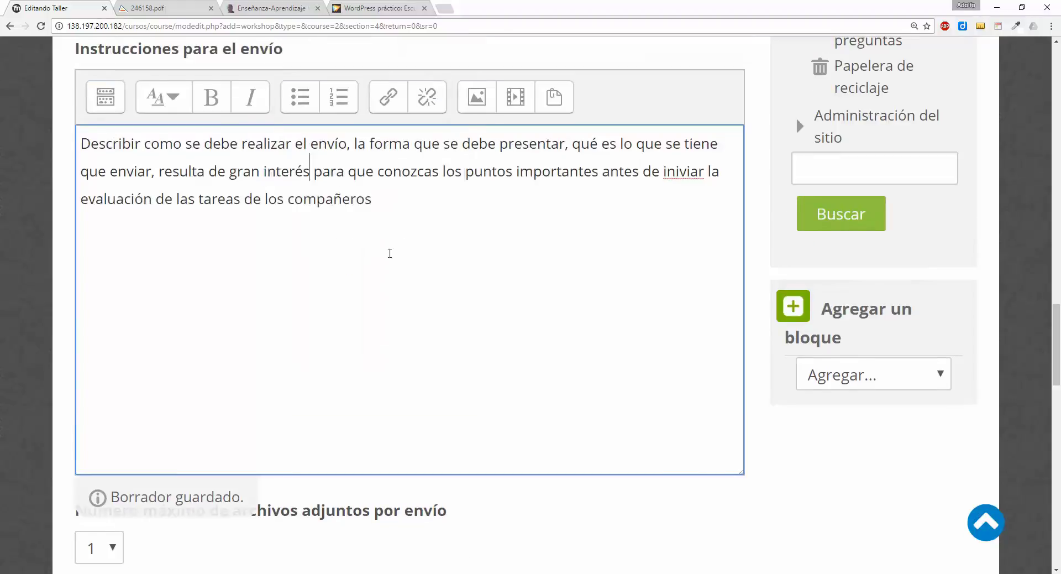
# Review the available options for Número máximo de archivos adjuntos por envío
pyautogui.scroll(-5, 393, 270)
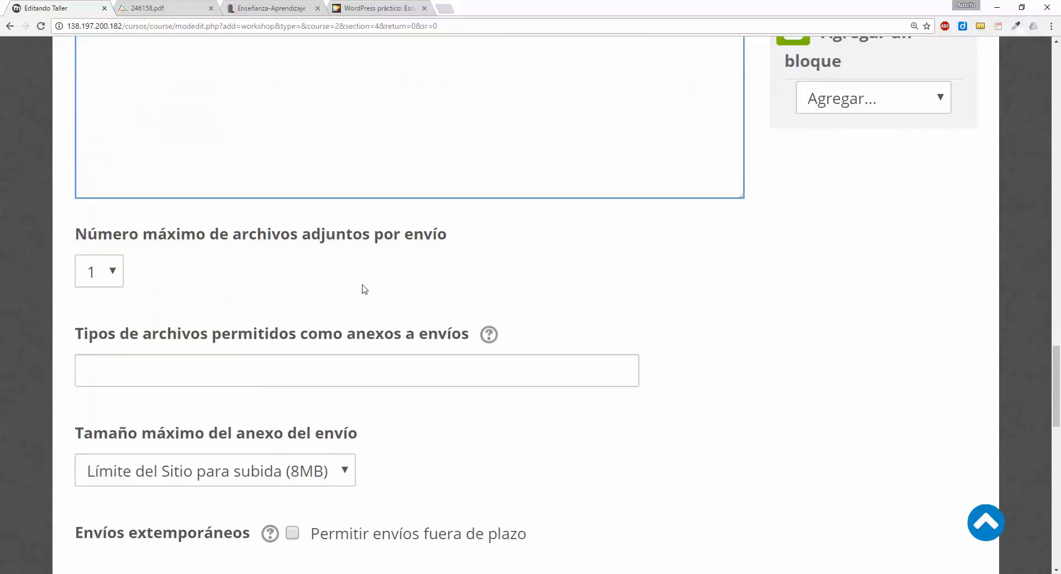
pyautogui.scroll(-1, 242, 284)
pyautogui.click(120, 220)
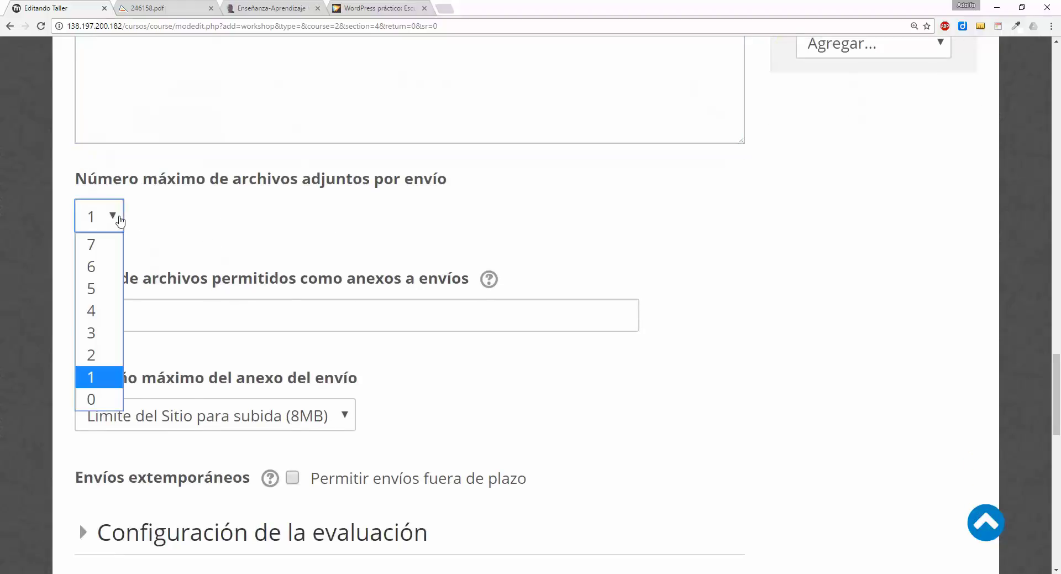
pyautogui.click(227, 201)
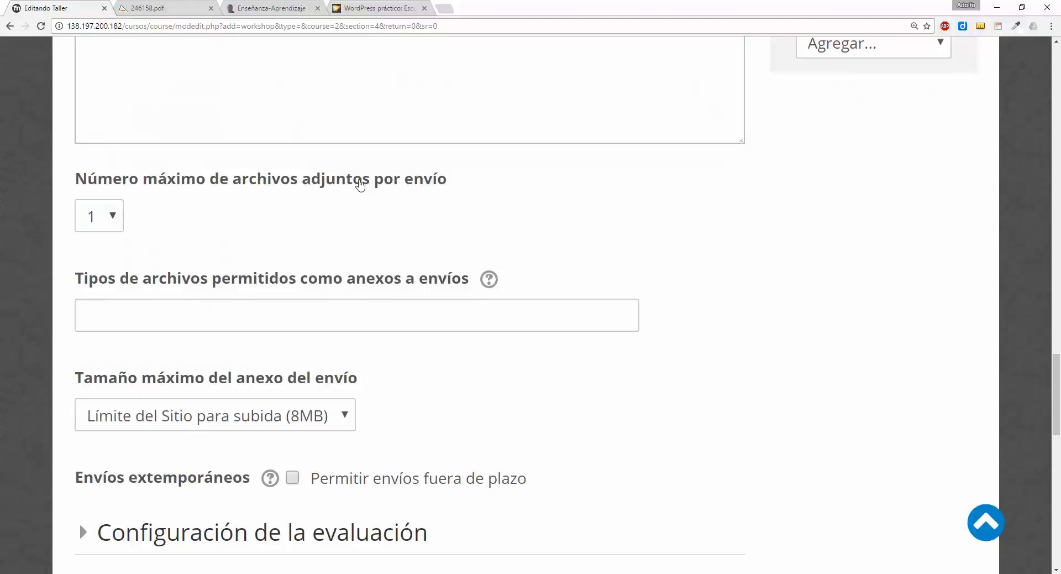
pyautogui.moveTo(302, 179); pyautogui.dragTo(478, 178)
pyautogui.scroll(3, 502, 218)
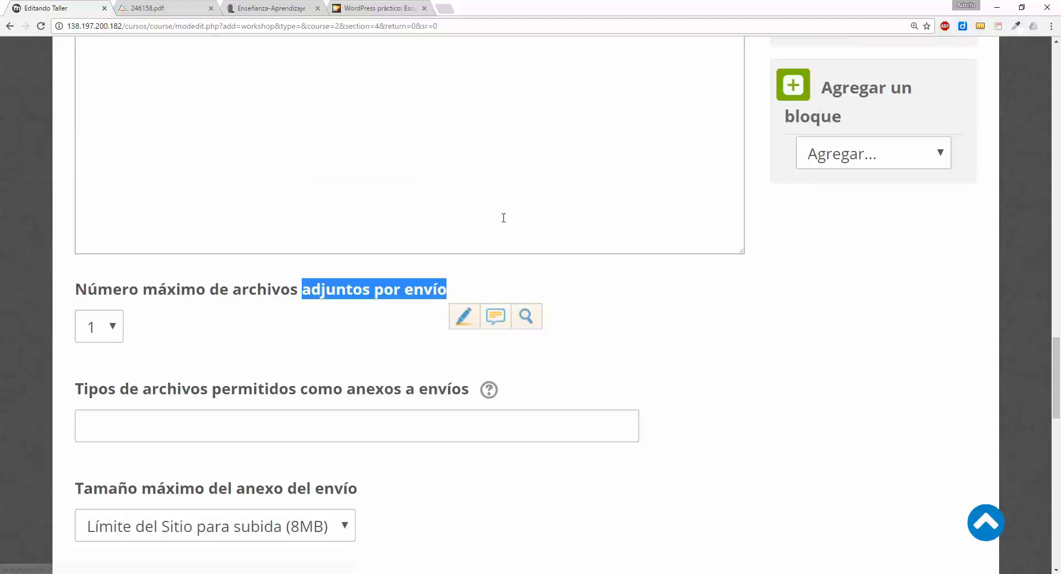
pyautogui.scroll(-3, 387, 205)
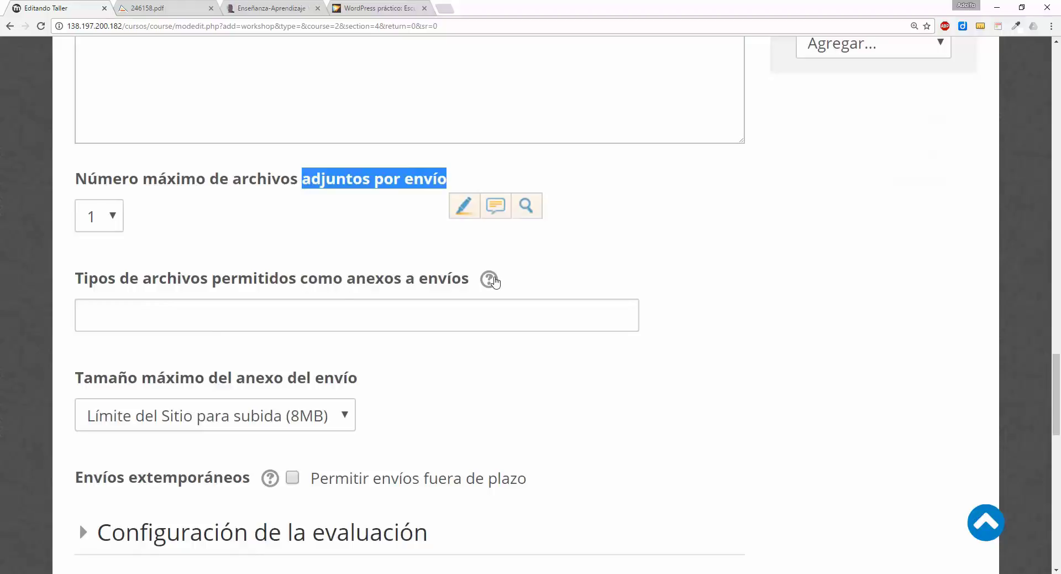
# Read the help on Tipos de archivos permitidos como anexos a envíos about restricting file extensions, and close it
pyautogui.click(490, 280)
pyautogui.moveTo(593, 343); pyautogui.dragTo(820, 372)
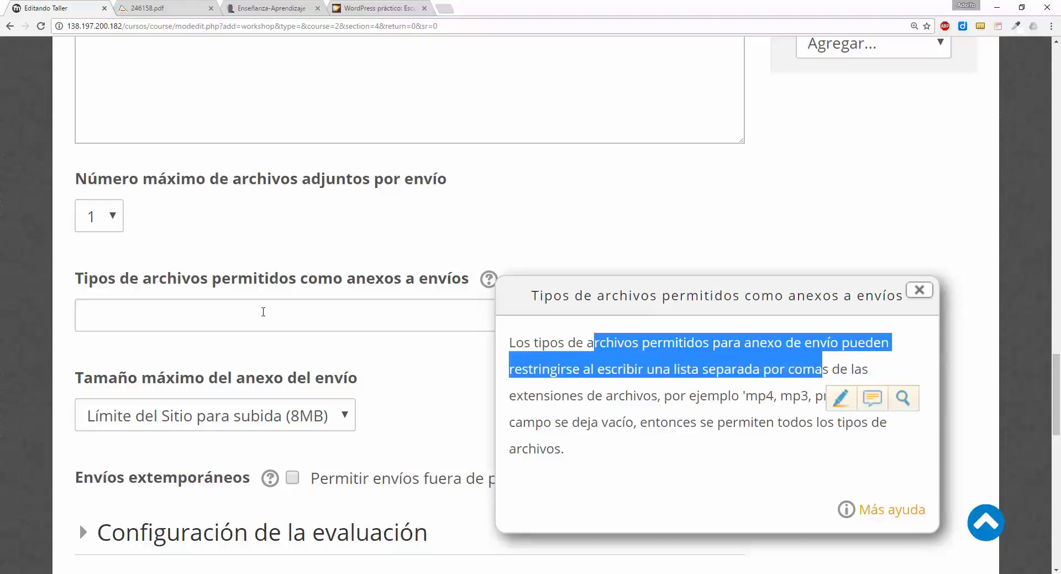
pyautogui.moveTo(745, 395); pyautogui.dragTo(868, 397)
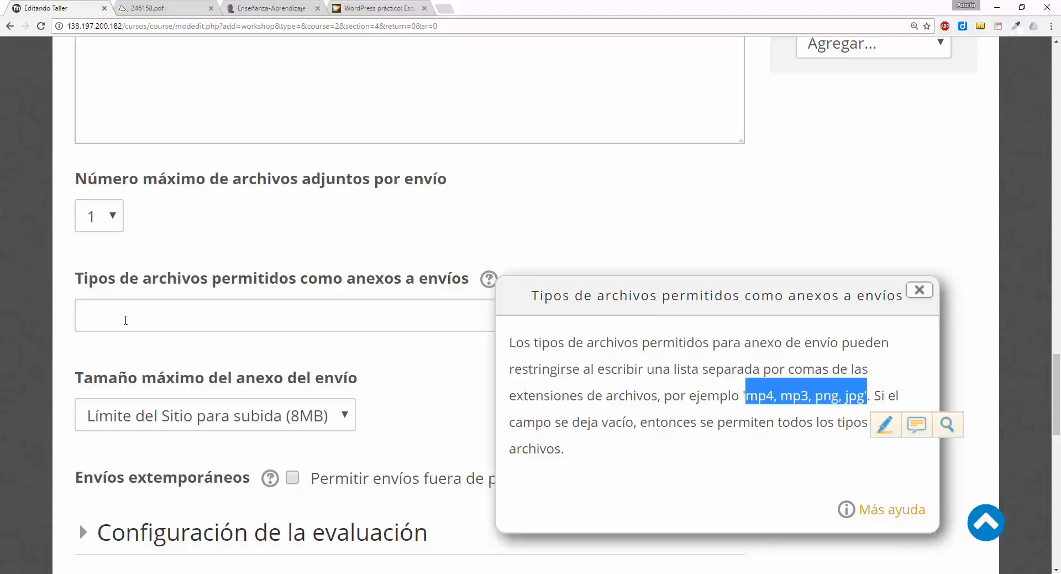
pyautogui.moveTo(608, 422); pyautogui.dragTo(648, 422)
pyautogui.scroll(-2, 210, 363)
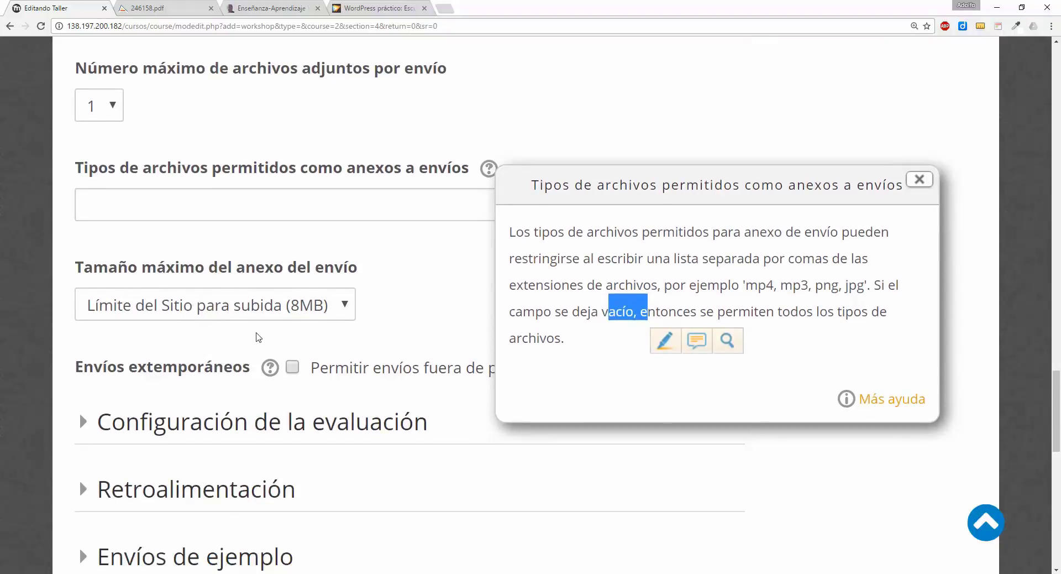
pyautogui.scroll(-1, 241, 326)
pyautogui.click(919, 124)
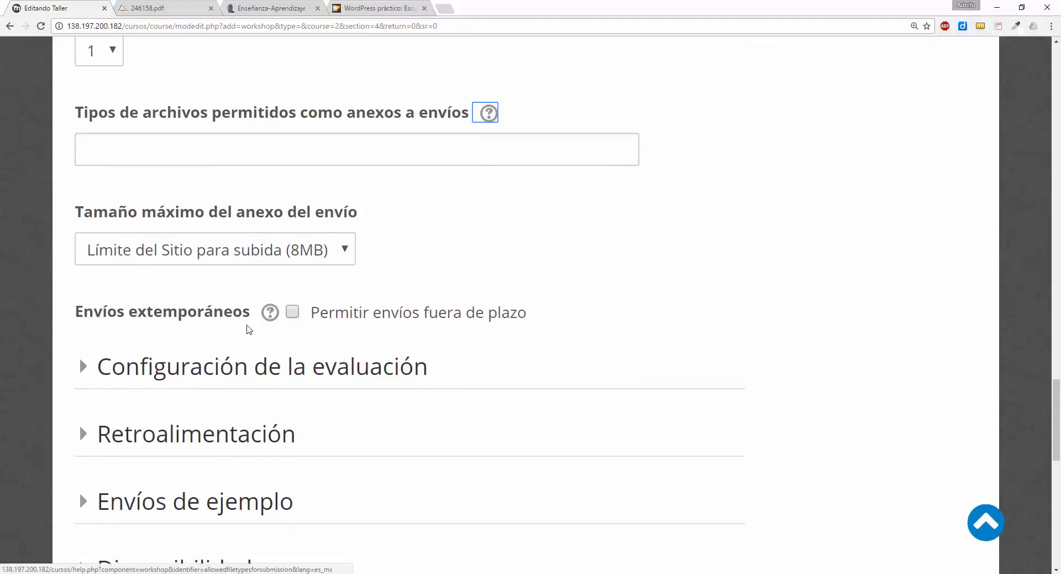
# Read the help on Envíos extemporáneos about submitting work after the deadline, and close it
pyautogui.moveTo(84, 316); pyautogui.dragTo(214, 317)
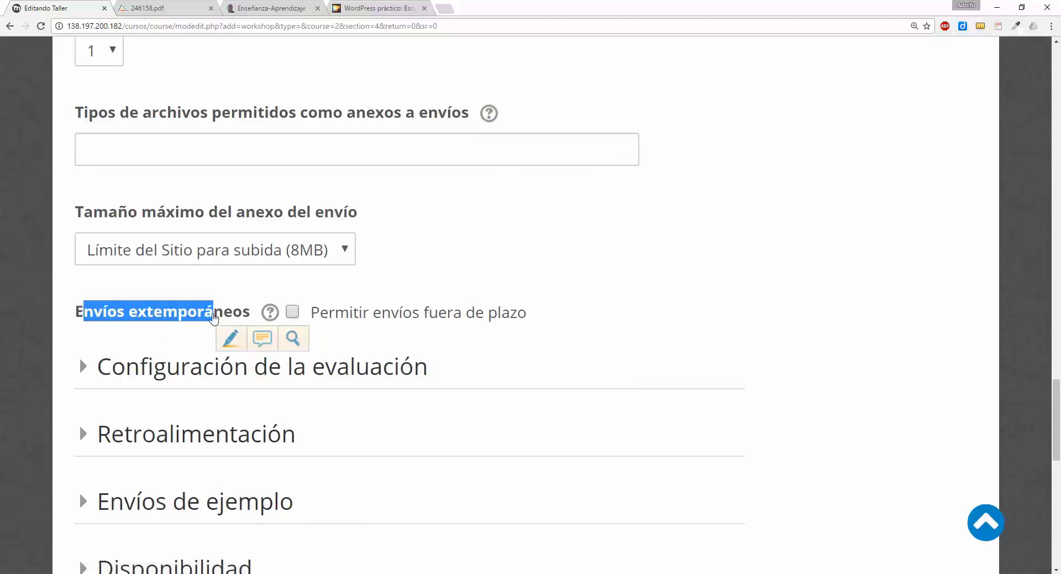
pyautogui.click(270, 312)
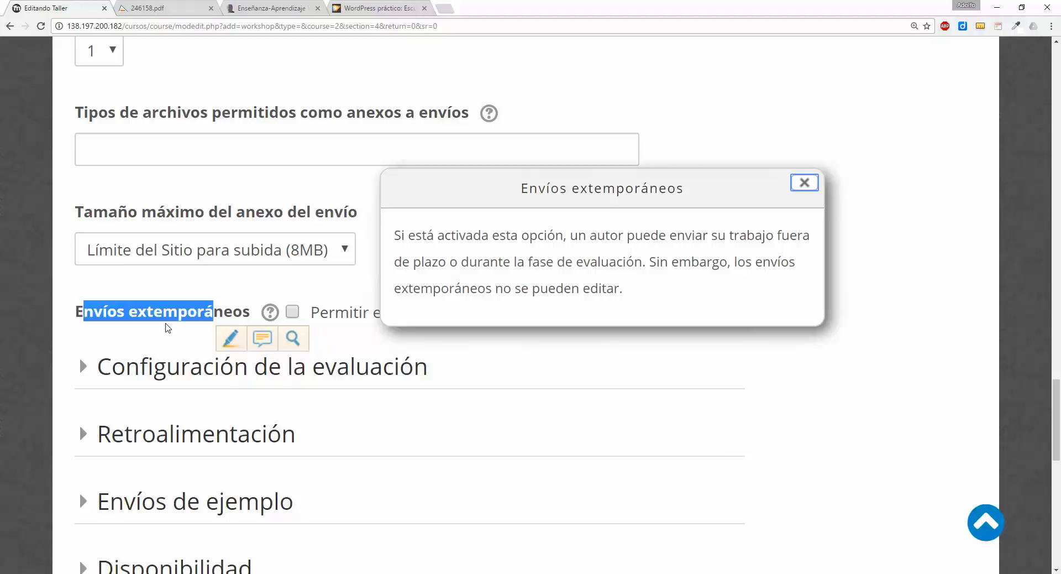
pyautogui.moveTo(626, 237); pyautogui.dragTo(623, 288)
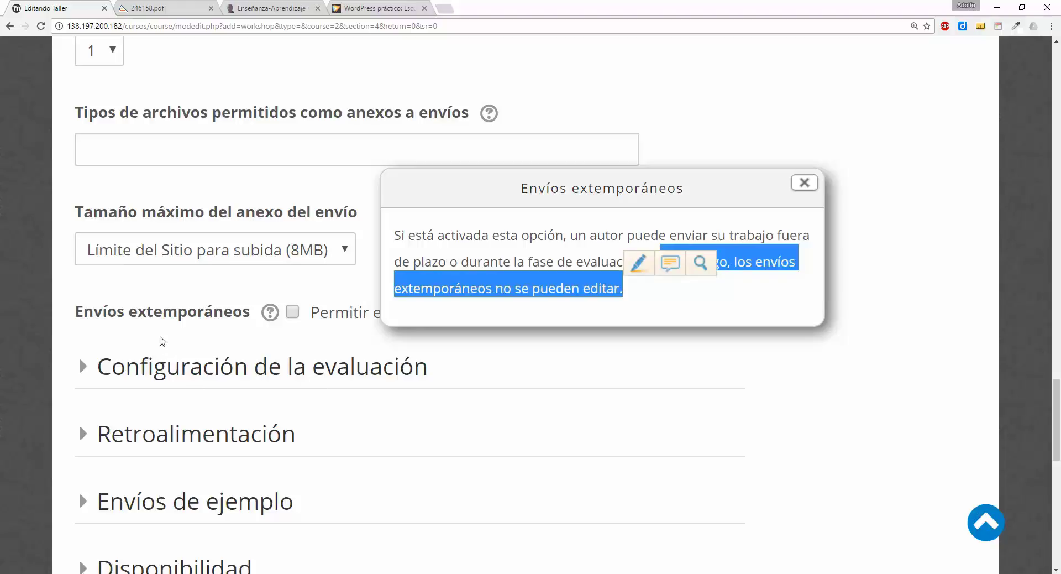
pyautogui.click(162, 340)
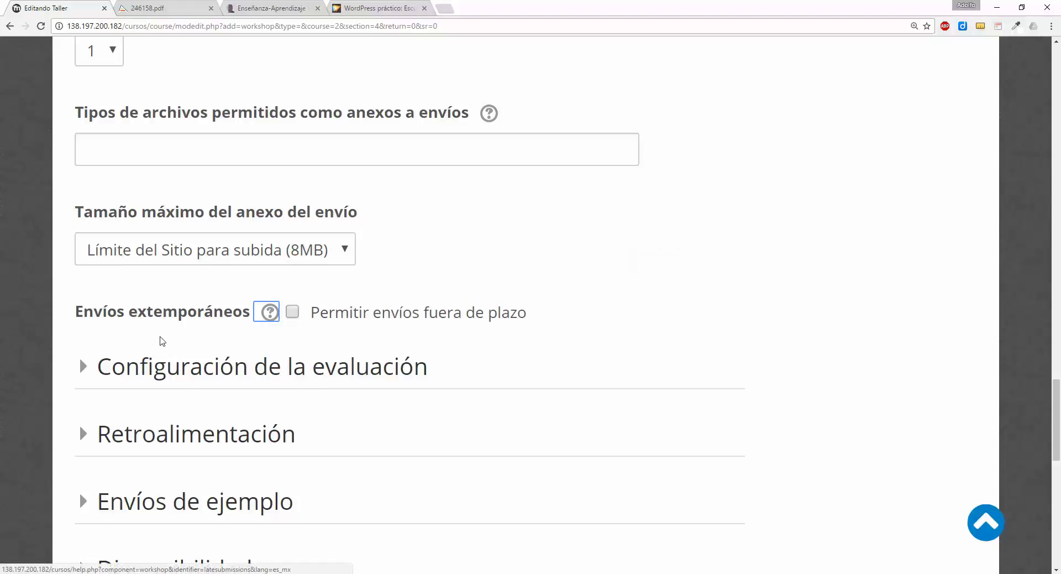
# Expand the Configuración de la evaluación section and place the cursor in the Instrucciones para la evaluación editor
pyautogui.scroll(-1, 162, 341)
pyautogui.click(153, 311)
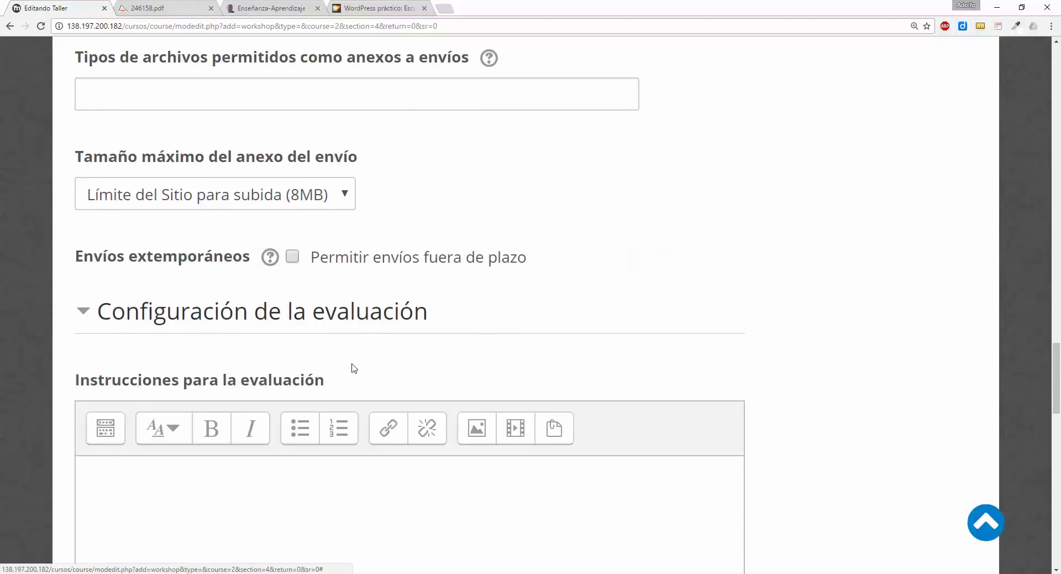
pyautogui.scroll(-3, 352, 367)
pyautogui.click(284, 344)
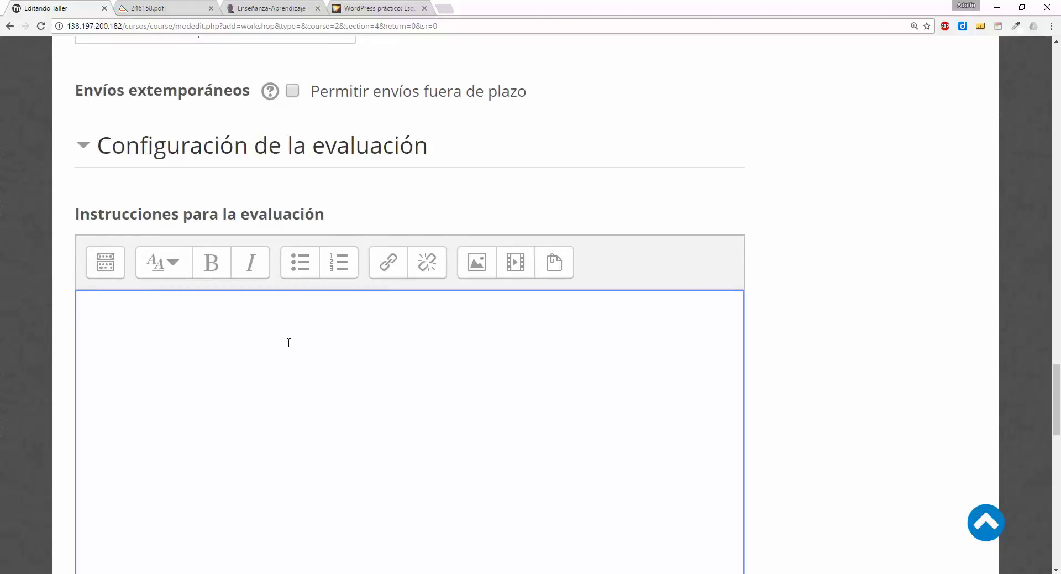
# Go back to the Instrucciones para el envío field and review the text written there
pyautogui.scroll(14, 288, 342)
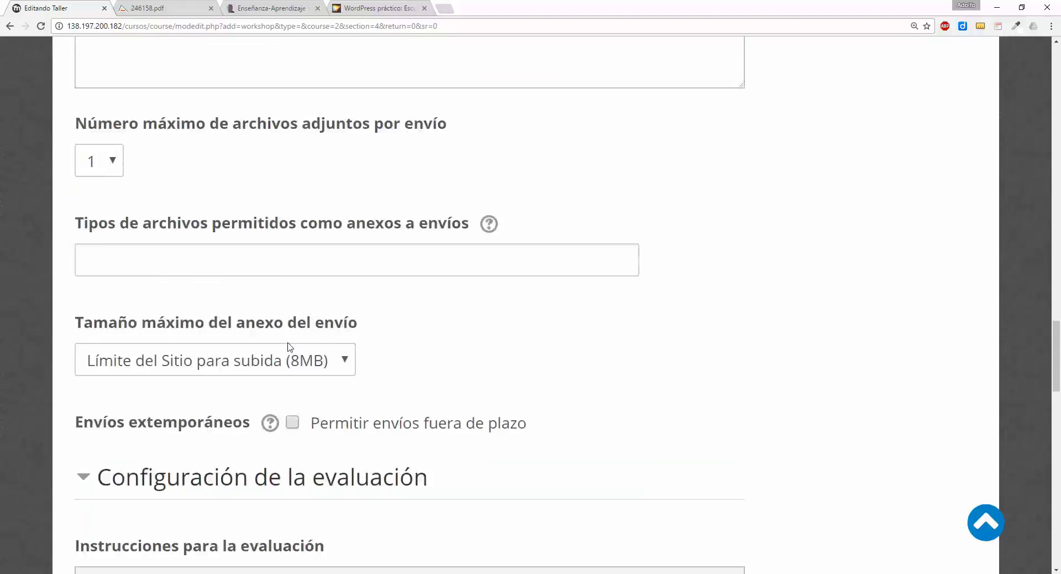
pyautogui.scroll(3, 288, 343)
pyautogui.scroll(-1, 288, 346)
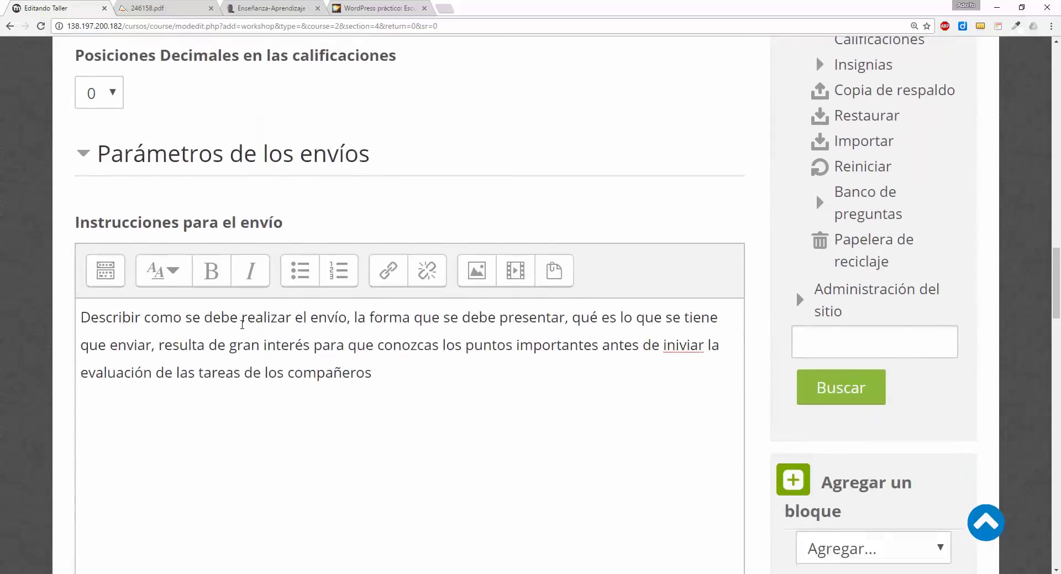
pyautogui.moveTo(79, 215); pyautogui.dragTo(346, 215)
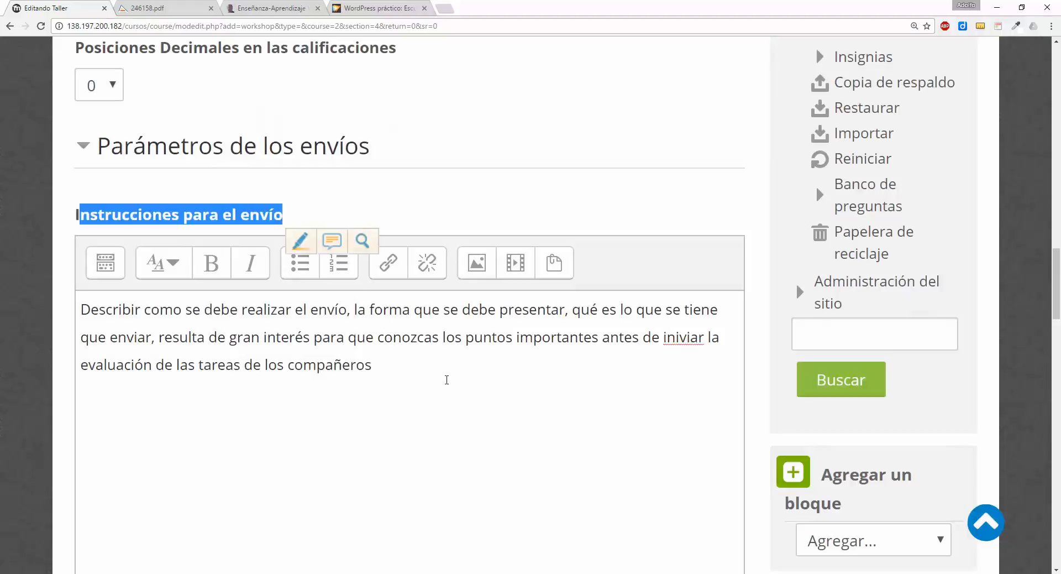
pyautogui.click(433, 379)
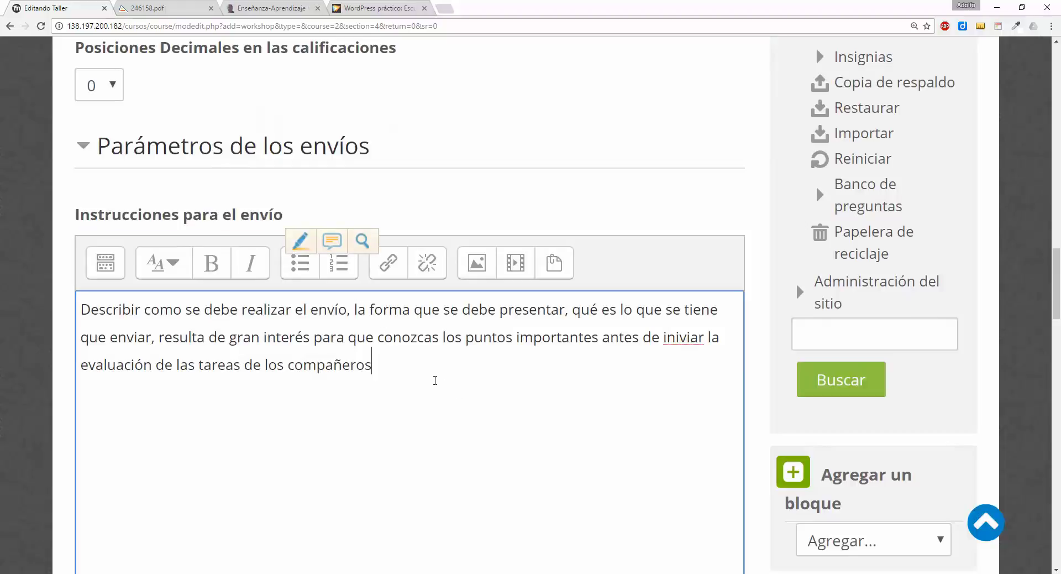
pyautogui.scroll(-1, 340, 369)
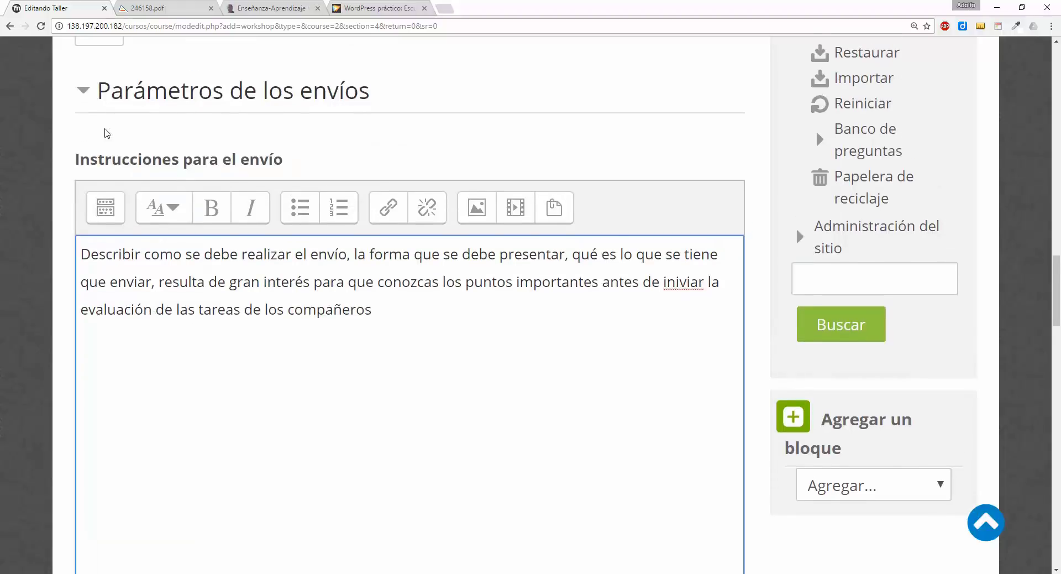
pyautogui.moveTo(105, 161); pyautogui.dragTo(344, 170)
# Write "como debes de evaluar la tarea, basado por ejemplo en una guía de rúbricas." in the Instrucciones para la evaluación editor
pyautogui.scroll(-15, 360, 332)
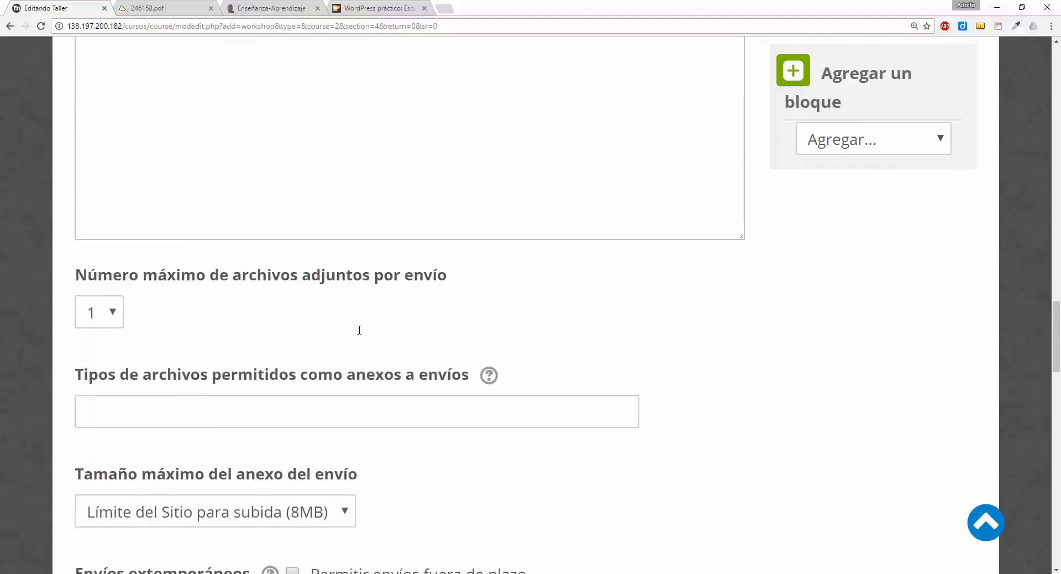
pyautogui.scroll(-5, 360, 331)
pyautogui.scroll(5, 356, 324)
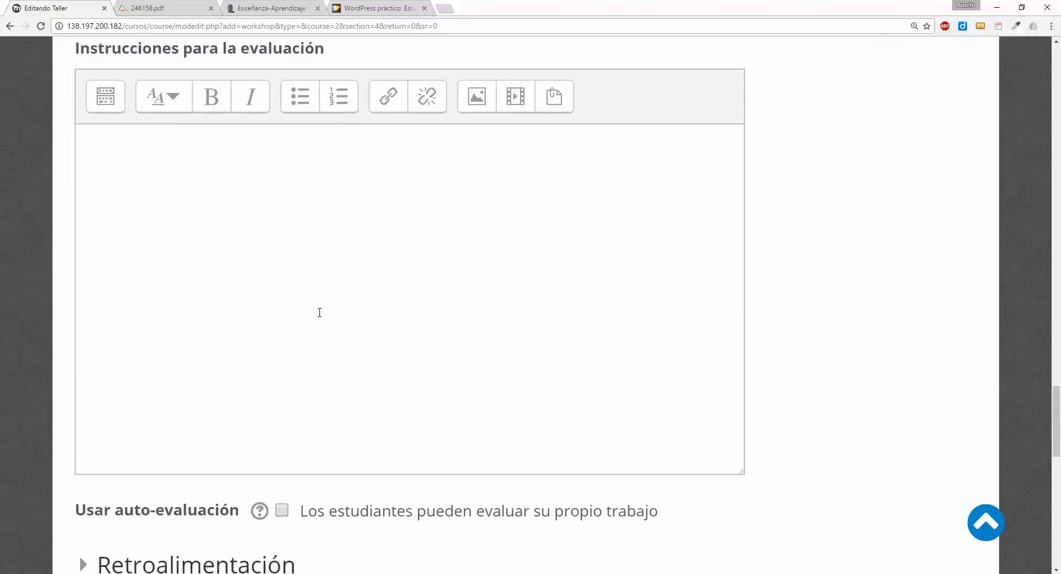
pyautogui.click(211, 191)
pyautogui.scroll(2, 257, 216)
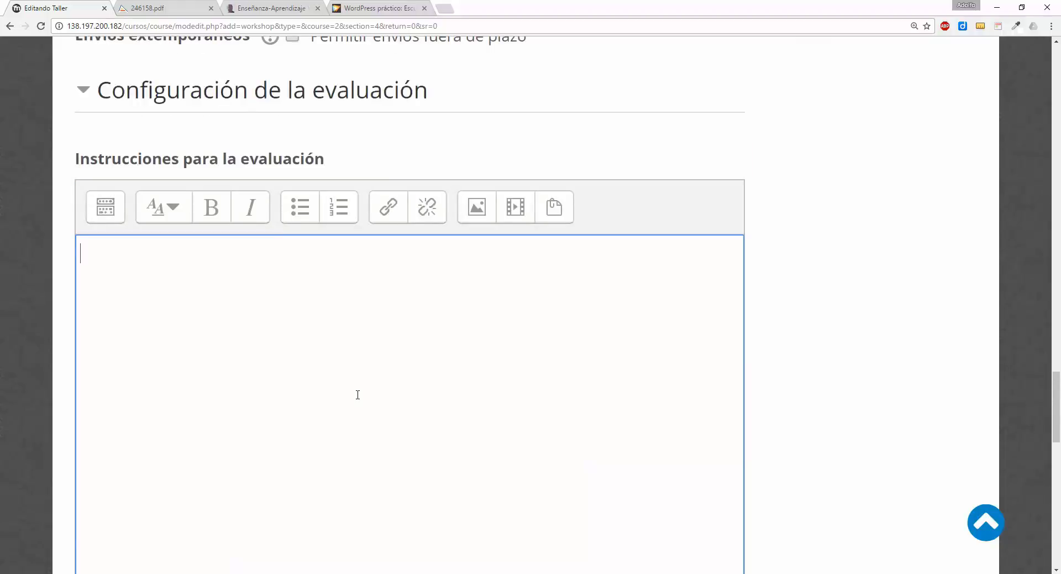
pyautogui.write('como debes de evaluar la t')
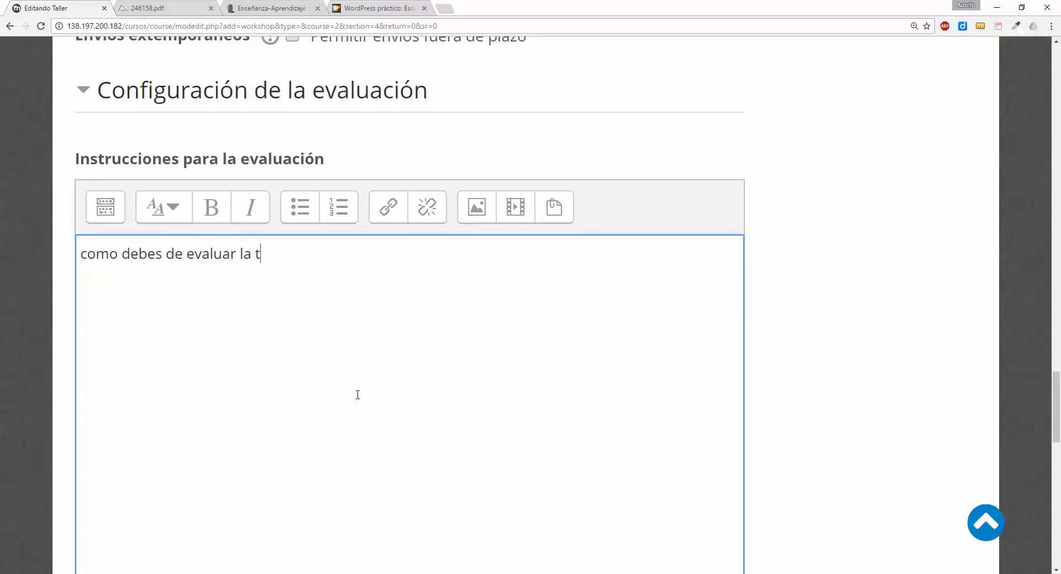
pyautogui.write('area, basado por ejemplo e')
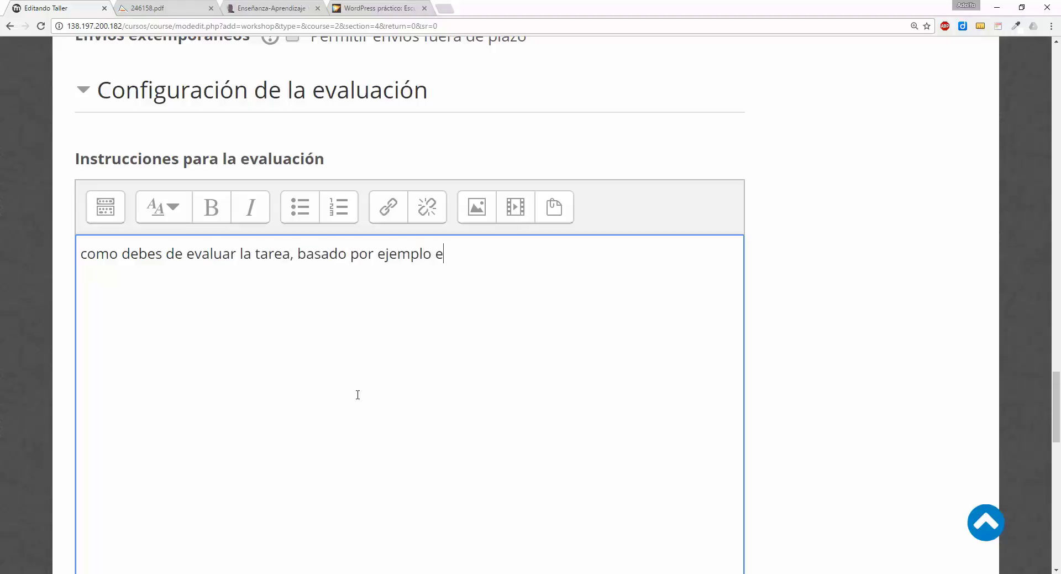
pyautogui.write('n una guía de rúbricas.')
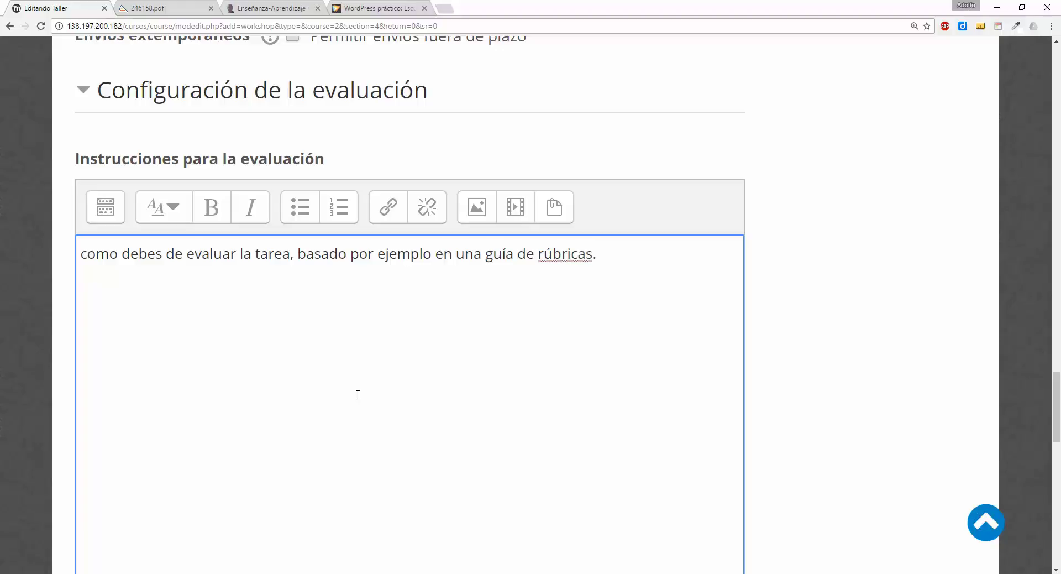
pyautogui.moveTo(95, 253); pyautogui.dragTo(608, 254)
pyautogui.click(431, 254)
# Expand the Retroalimentación section and look over its global feedback mode, attachment and conclusion settings
pyautogui.scroll(-7, 216, 315)
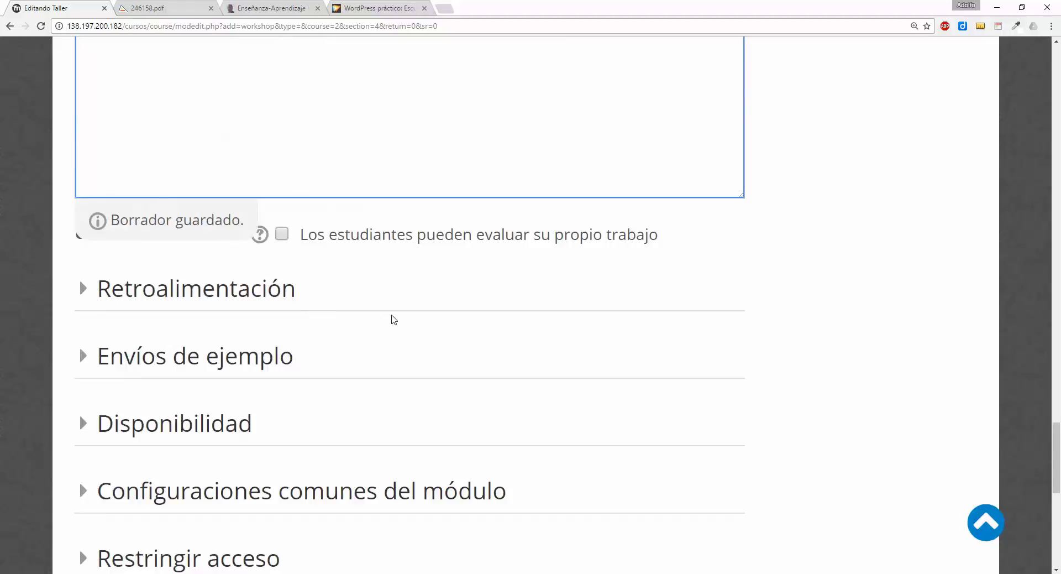
pyautogui.scroll(1, 295, 284)
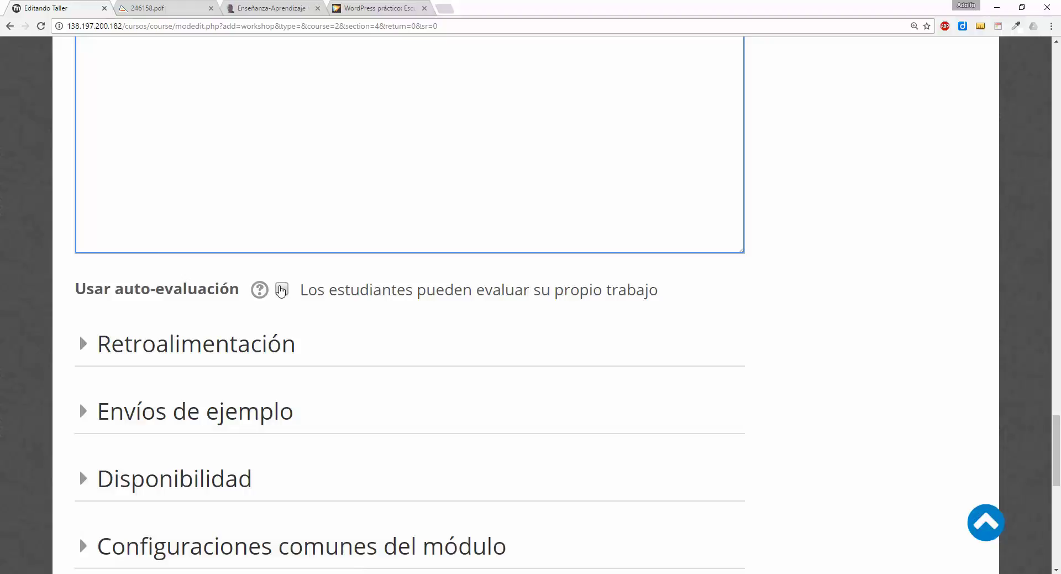
pyautogui.scroll(-2, 189, 355)
pyautogui.click(139, 234)
pyautogui.scroll(-1, 147, 252)
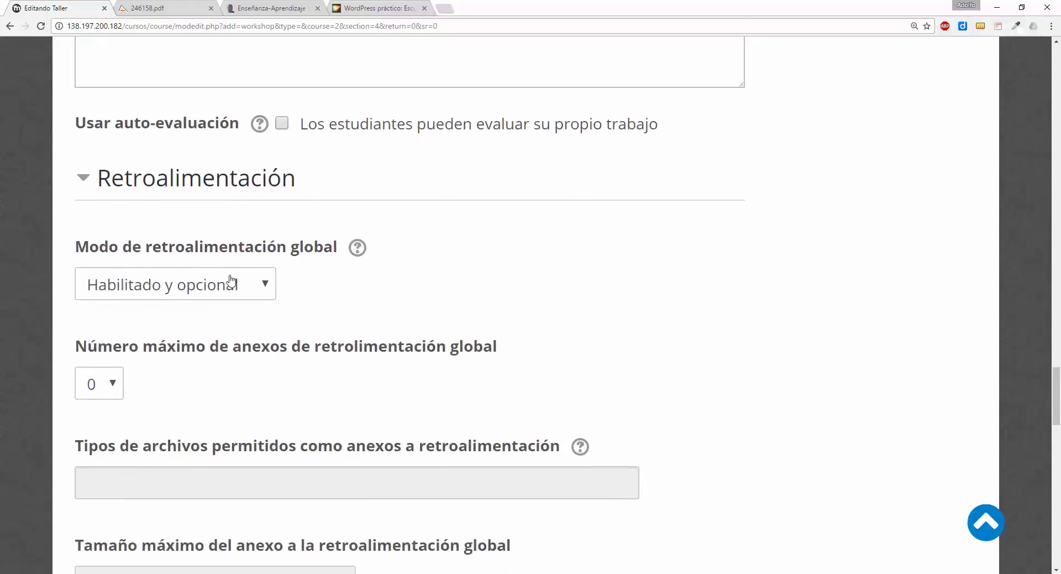
pyautogui.scroll(-1, 260, 265)
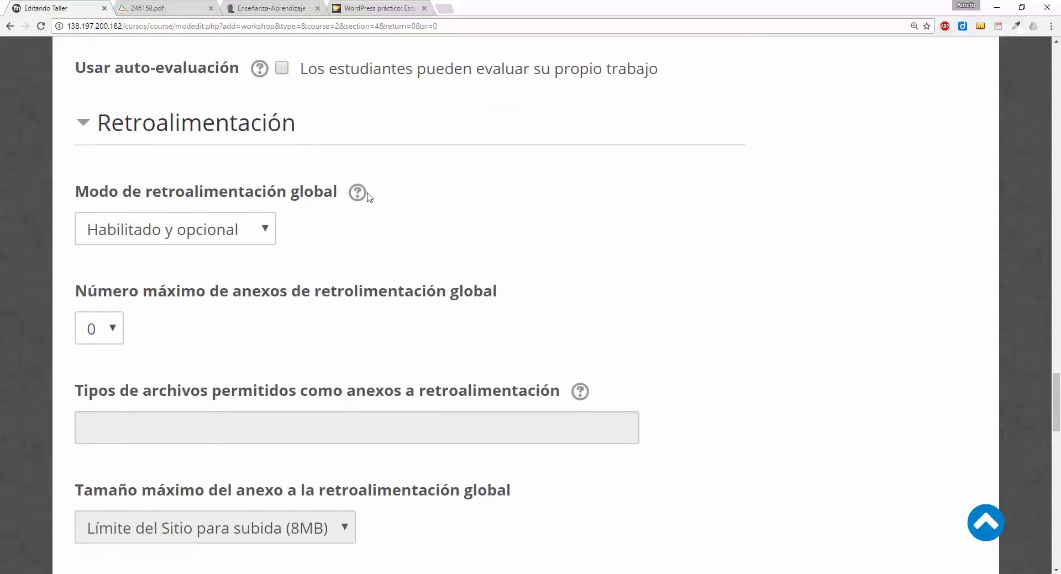
pyautogui.scroll(-1, 331, 279)
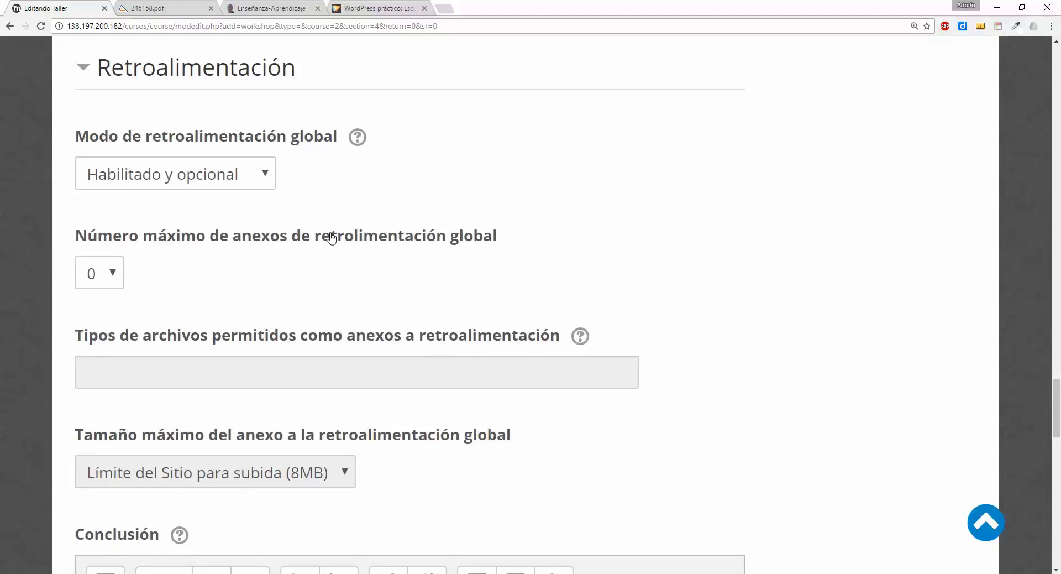
pyautogui.scroll(-1, 327, 235)
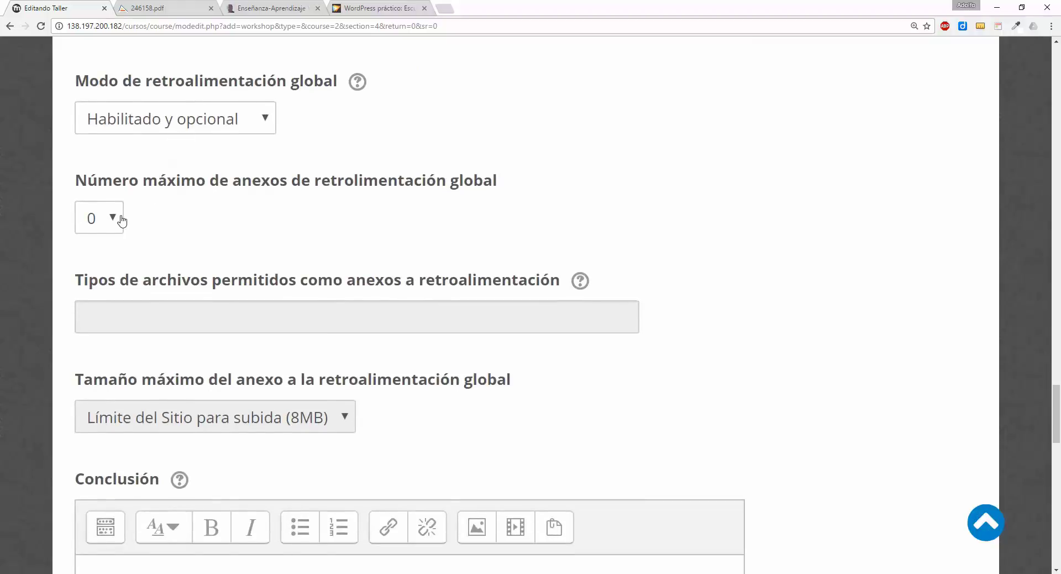
pyautogui.scroll(-1, 182, 272)
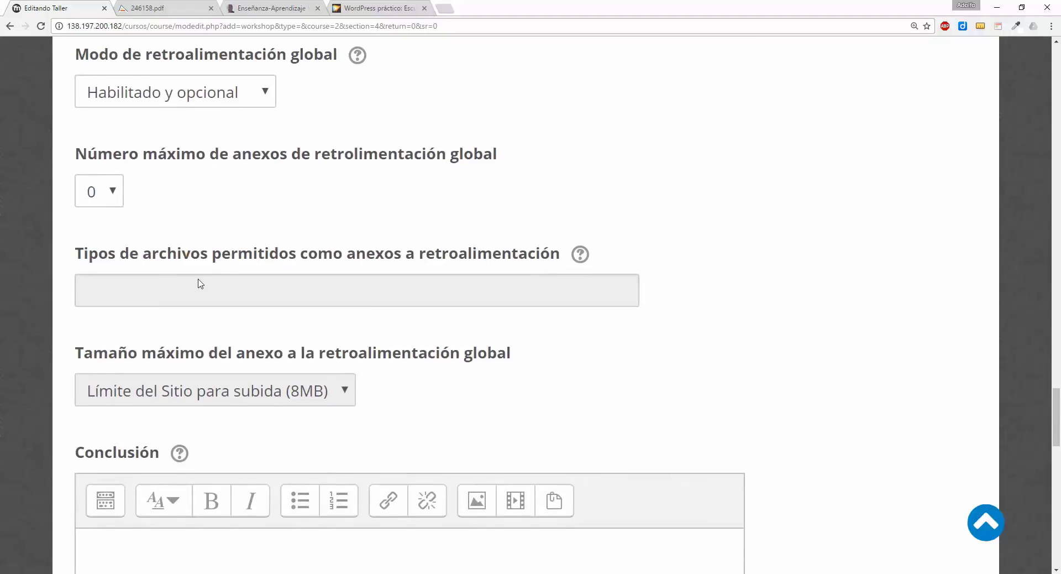
pyautogui.scroll(-3, 272, 277)
pyautogui.scroll(-3, 272, 277)
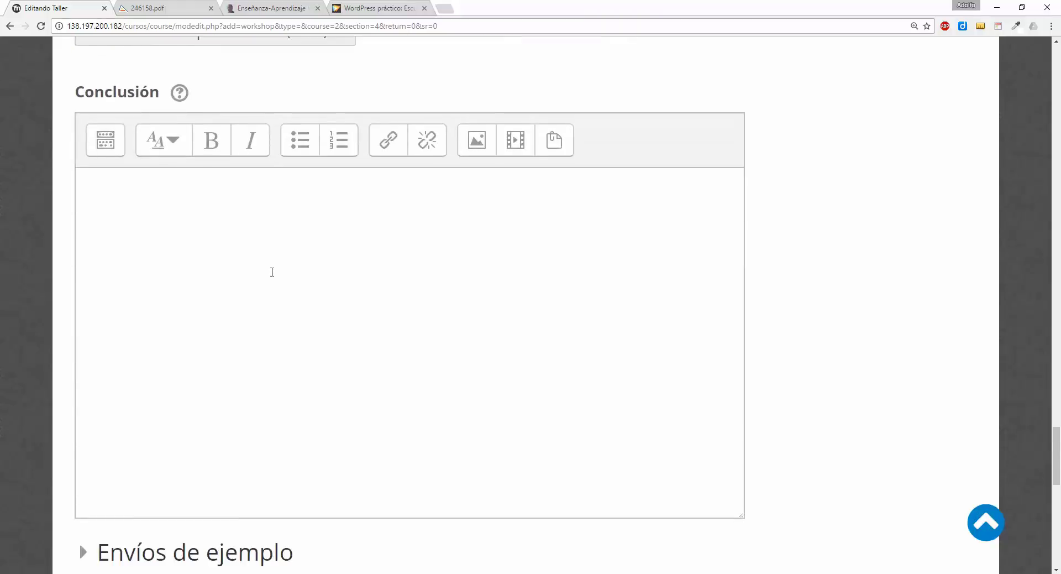
pyautogui.scroll(2, 272, 277)
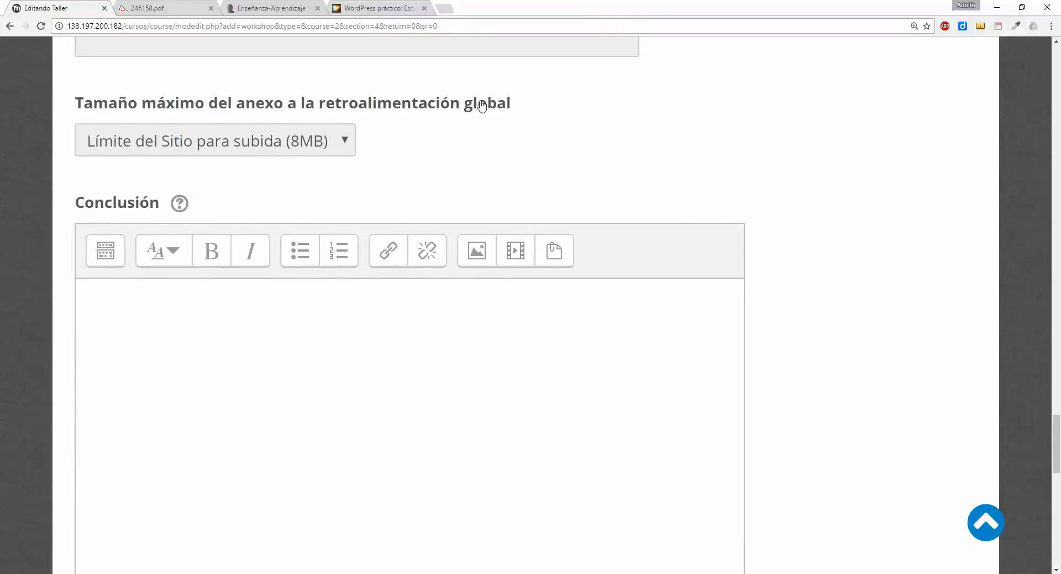
# Begin the Conclusión text with "Un texto que le muestre a los participantes al final de la actividad"
pyautogui.click(222, 385)
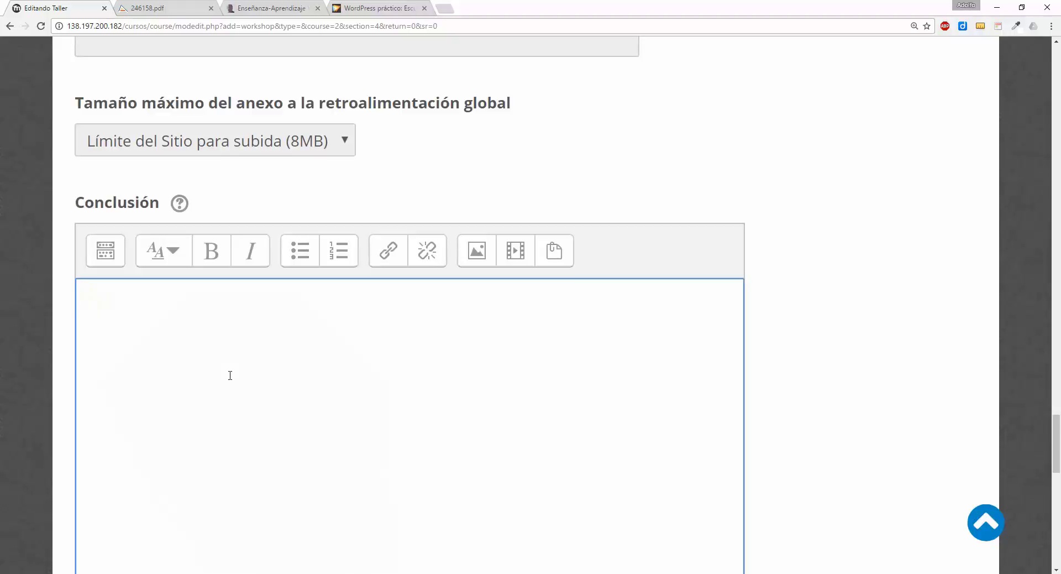
pyautogui.write('Un texto que le muest')
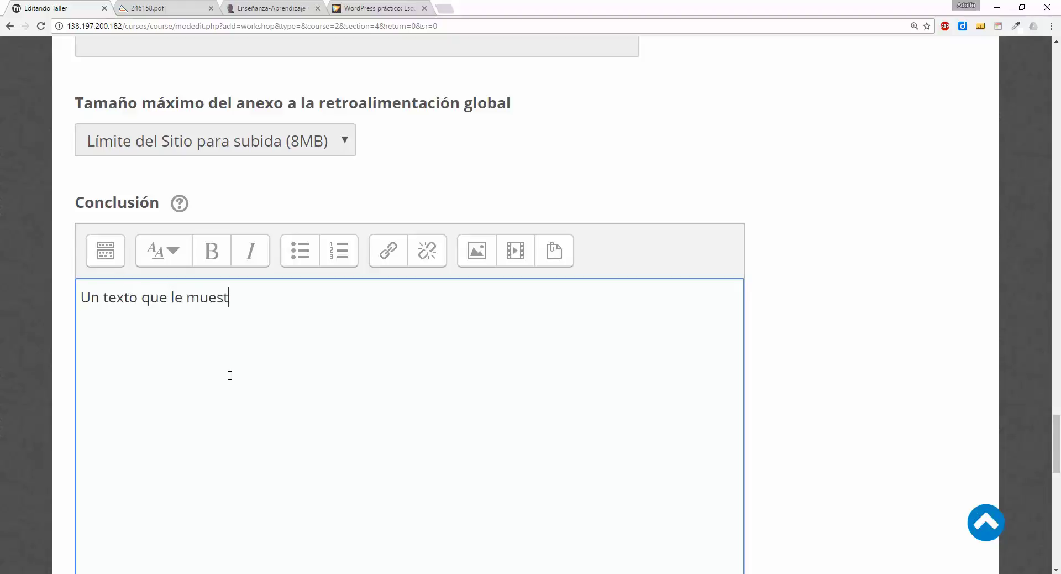
pyautogui.write('re a los particip')
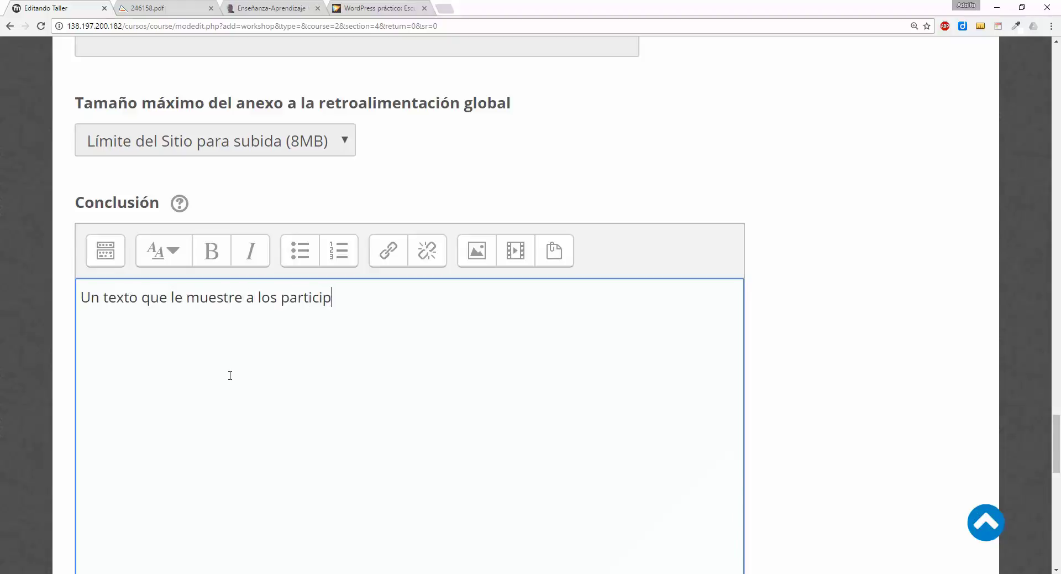
pyautogui.write('antes al final de cla activad')
pyautogui.press('BackSpace')
pyautogui.press('BackSpace')
pyautogui.write('vidad')
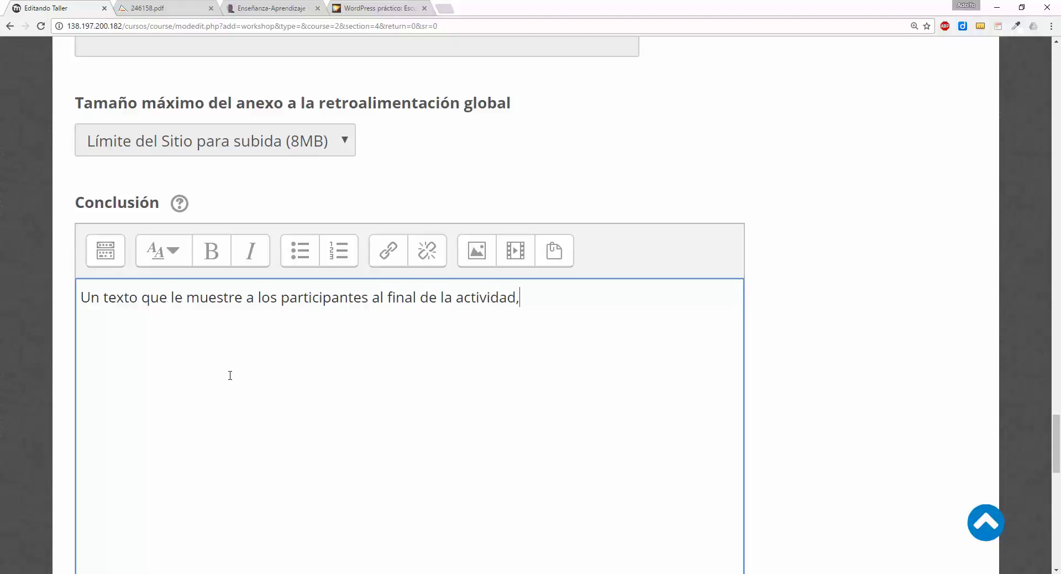
# Continue the Conclusión text with ", puede ser una retroalimentación general, un resumen o sugerencia"
pyautogui.write(', puede ser u')
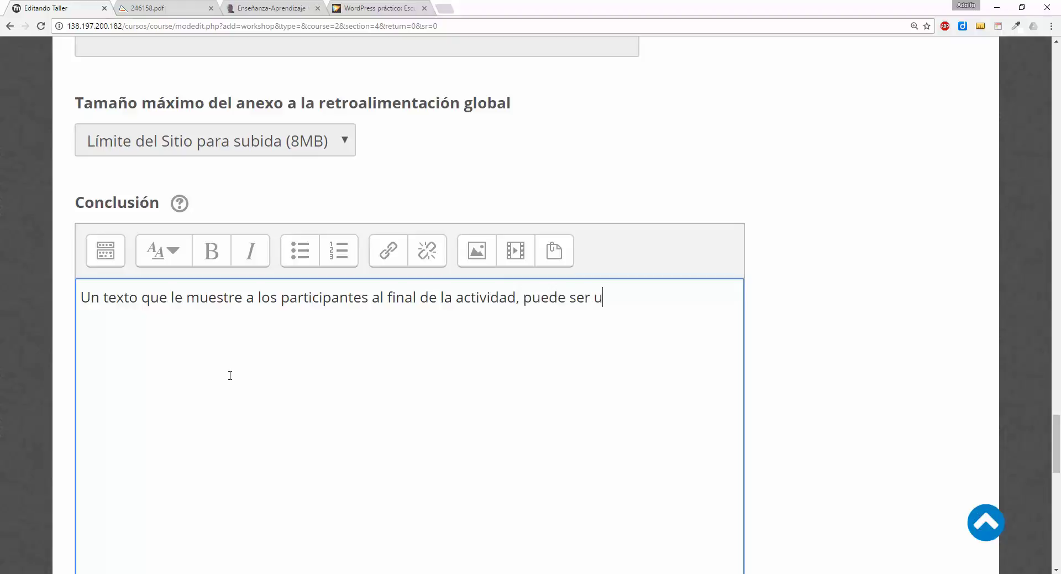
pyautogui.write('na retroalimentació')
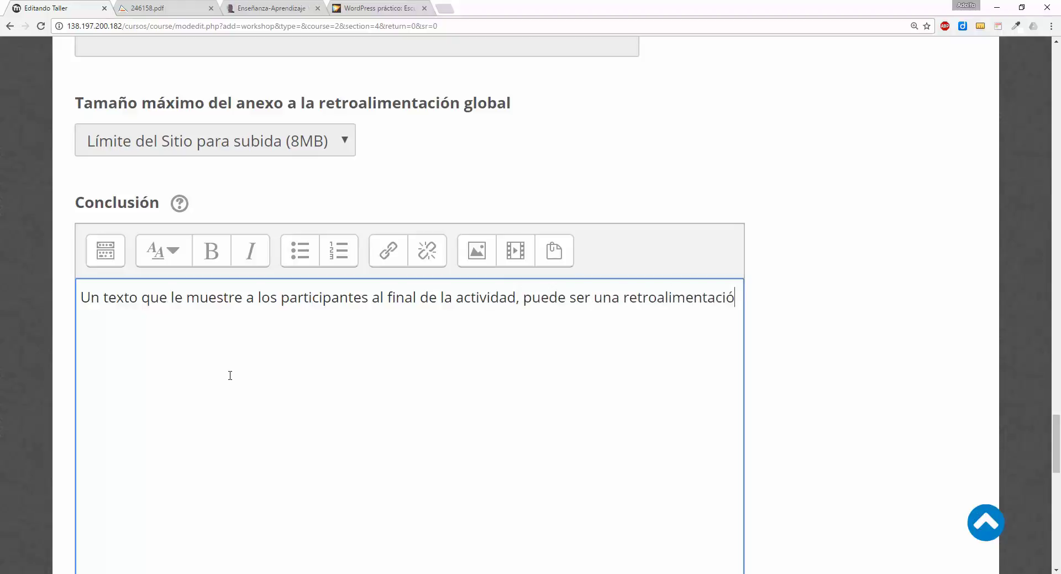
pyautogui.write('n genearl, un')
pyautogui.press('BackSpace')
pyautogui.press('BackSpace')
pyautogui.press('BackSpace')
pyautogui.press('BackSpace')
pyautogui.press('BackSpace')
pyautogui.press('BackSpace')
pyautogui.press('BackSpace')
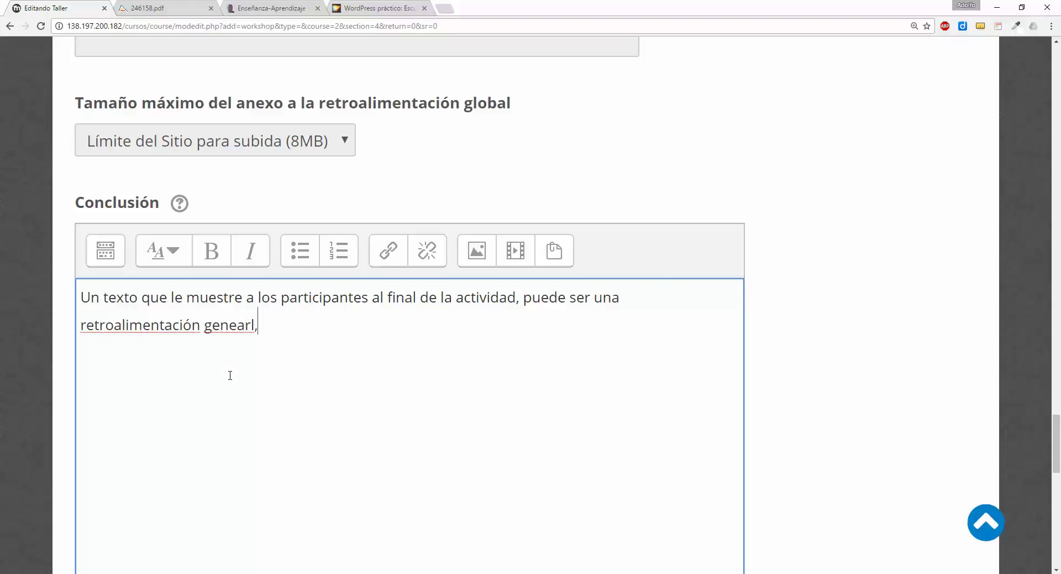
pyautogui.write('ral, un resumen o sugerencia ')
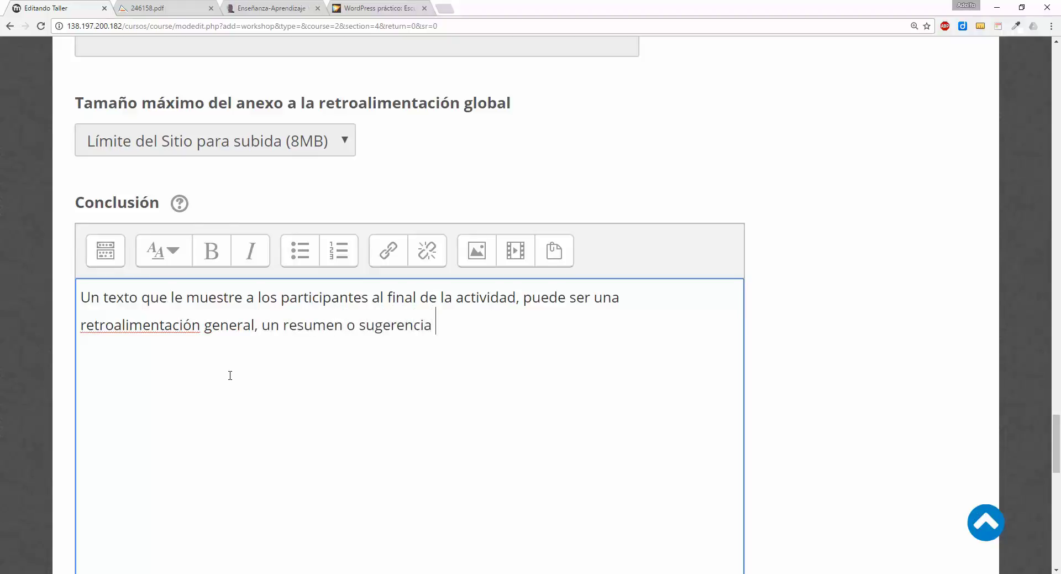
# Extend the Conclusión sentence with "sobre que se debería de hacer a continuación"
pyautogui.write('sobre que se debería de hac')
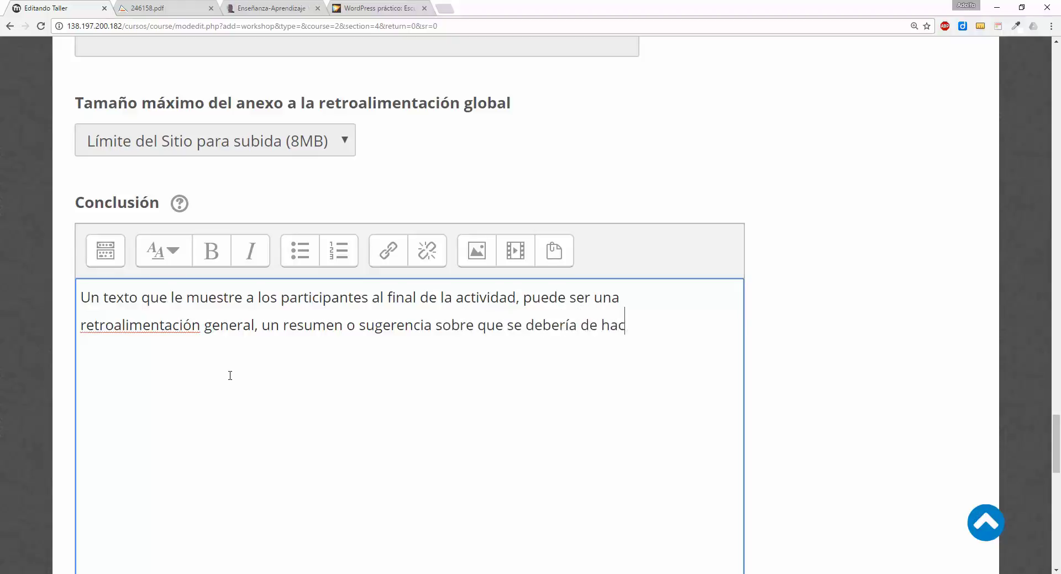
pyautogui.write('er a continauci')
pyautogui.press('BackSpace')
pyautogui.press('BackSpace')
pyautogui.press('BackSpace')
pyautogui.press('BackSpace')
pyautogui.write('uaci')
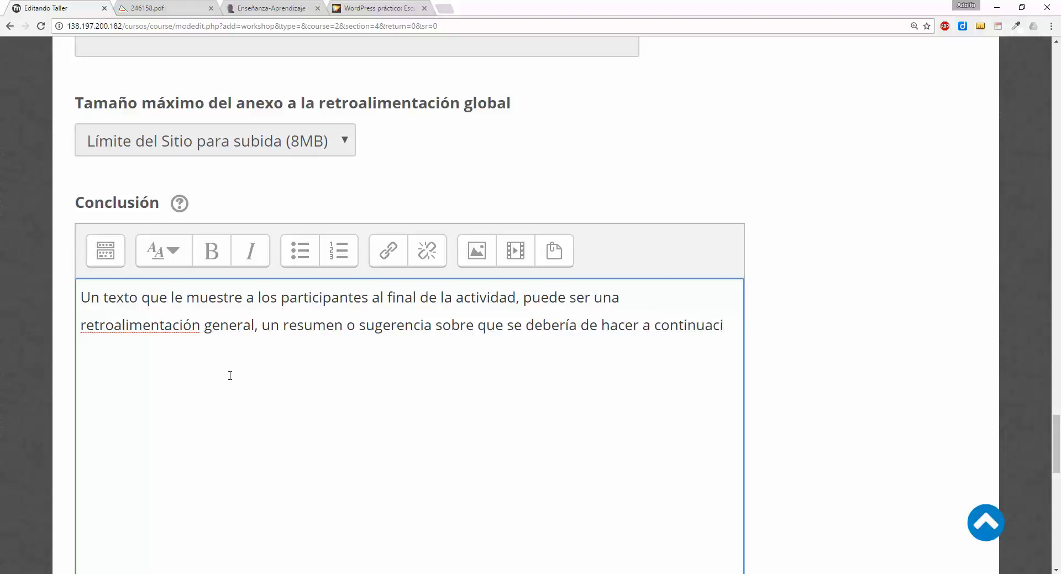
pyautogui.write('ón')
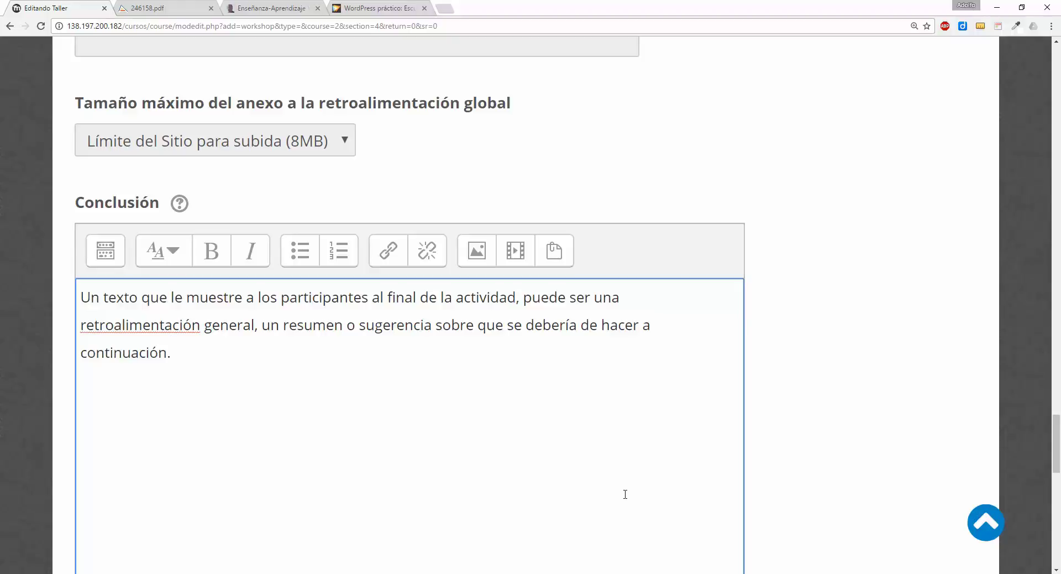
# Finish the Conclusión text with ". Por ejemplo una publicación en el foro que refleje la nueva experiencia." and review that closing sentence
pyautogui.write('. Por ejemplo una publicación en el foro ')
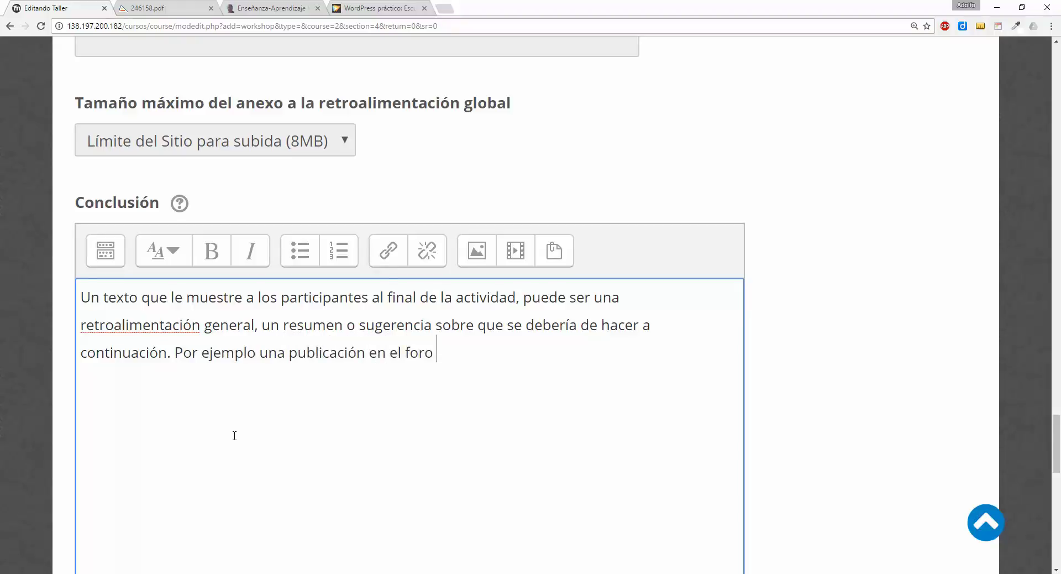
pyautogui.write('que refleje la nuev')
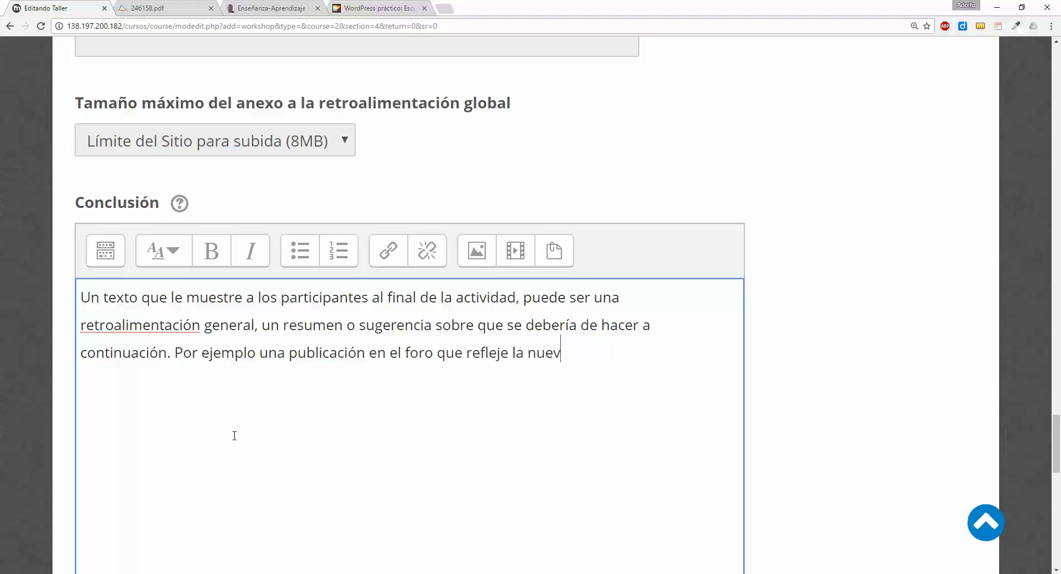
pyautogui.write('a experiencia.')
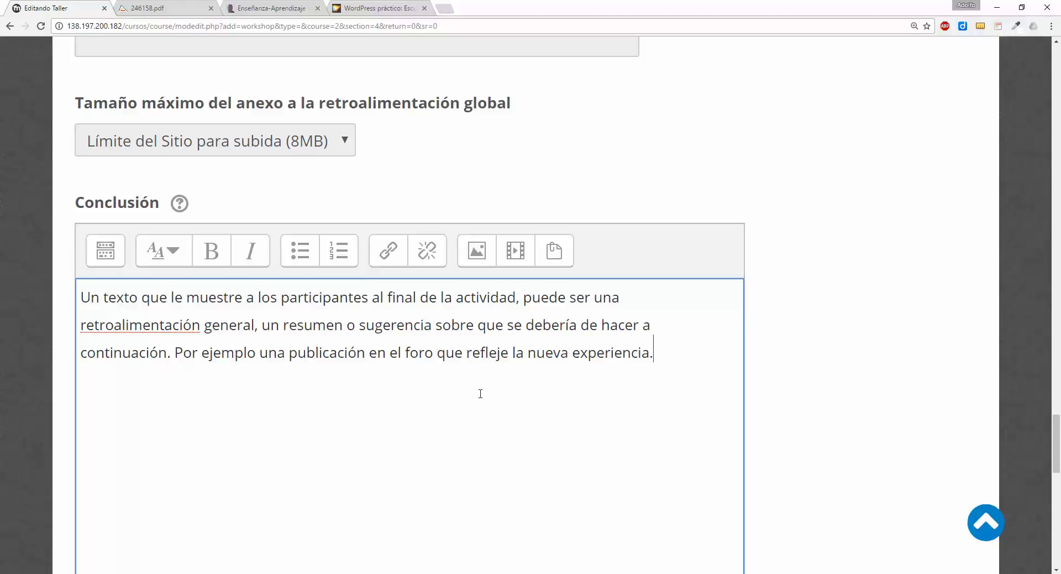
pyautogui.moveTo(231, 346); pyautogui.dragTo(682, 359)
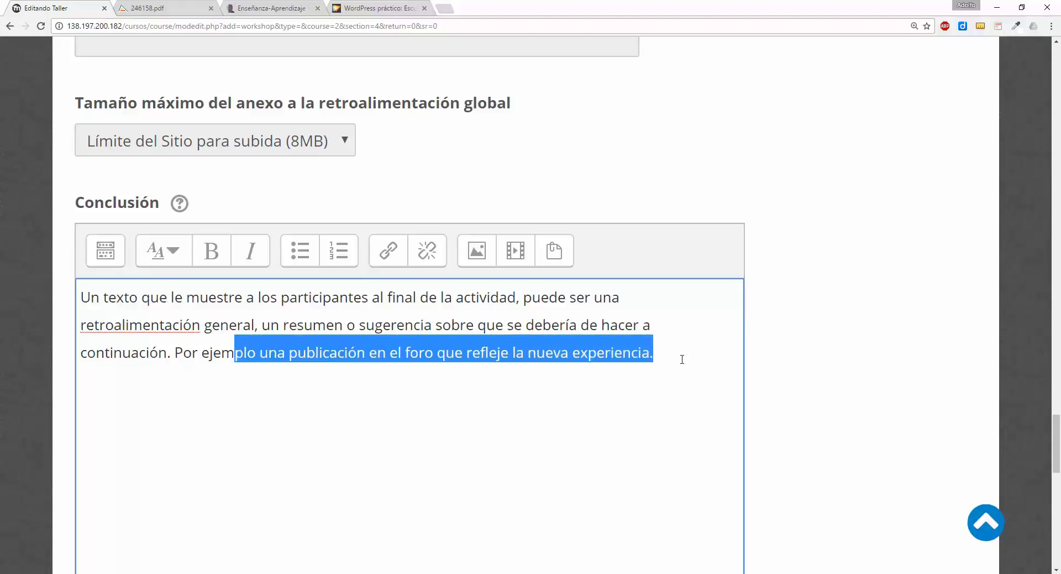
pyautogui.click(467, 352)
pyautogui.keyDown('shift'); pyautogui.click(687, 357); pyautogui.keyUp('shift')
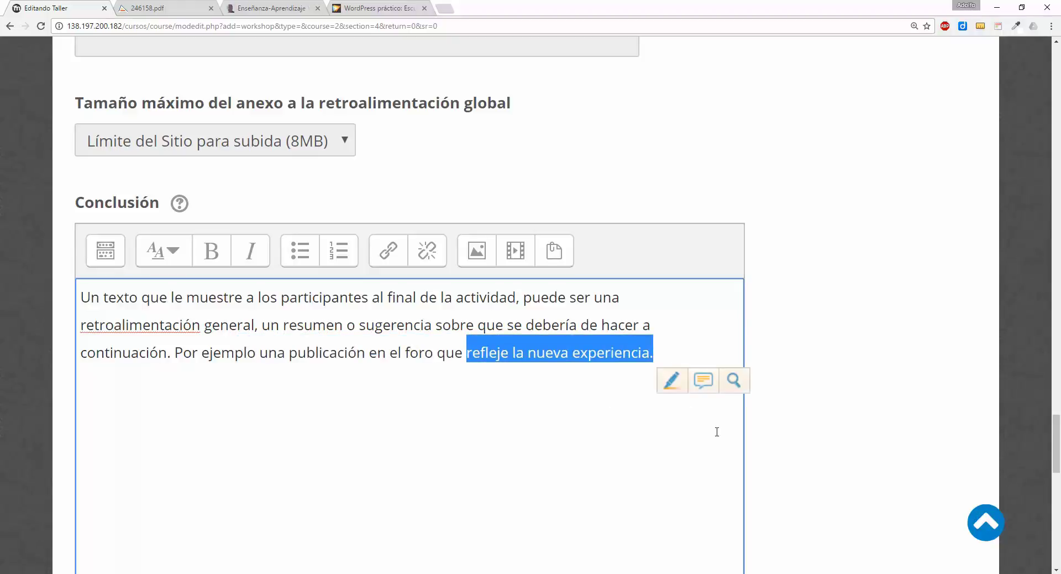
pyautogui.scroll(-5, 531, 429)
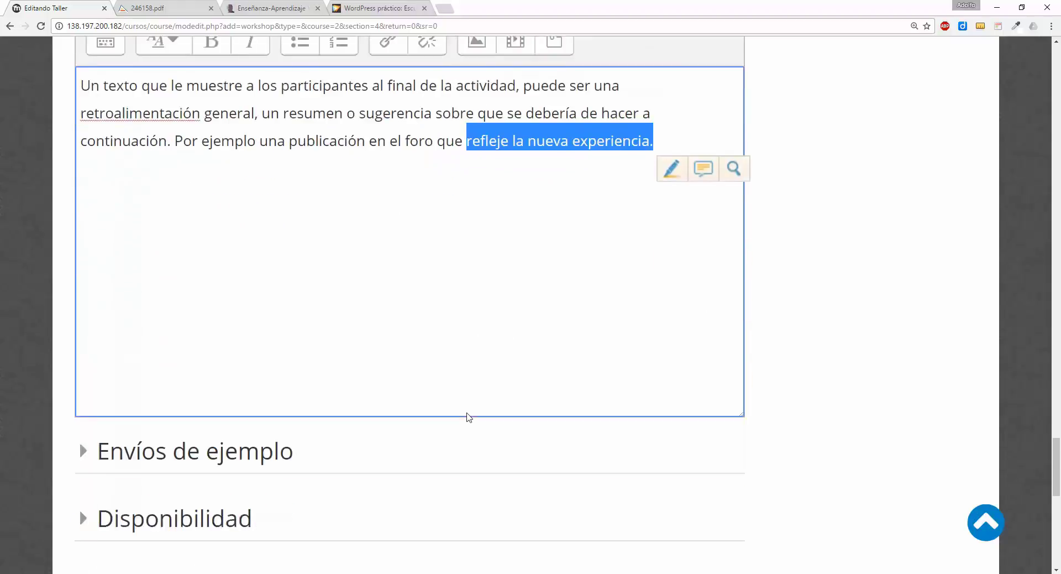
pyautogui.scroll(-1, 469, 417)
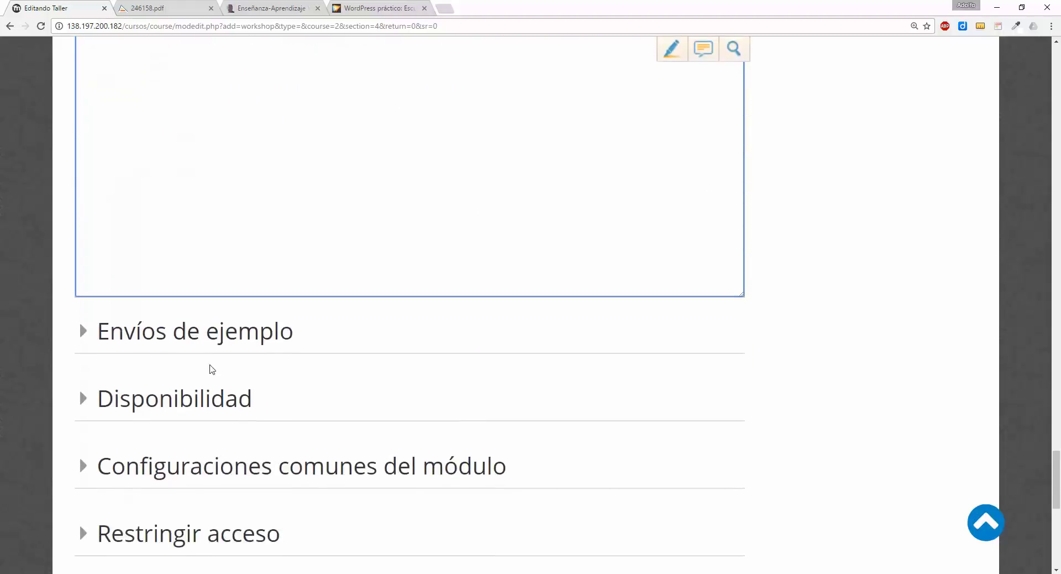
# Expand Envíos de ejemplo and read the help for the Usar ejemplos option
pyautogui.click(229, 340)
pyautogui.scroll(-2, 454, 384)
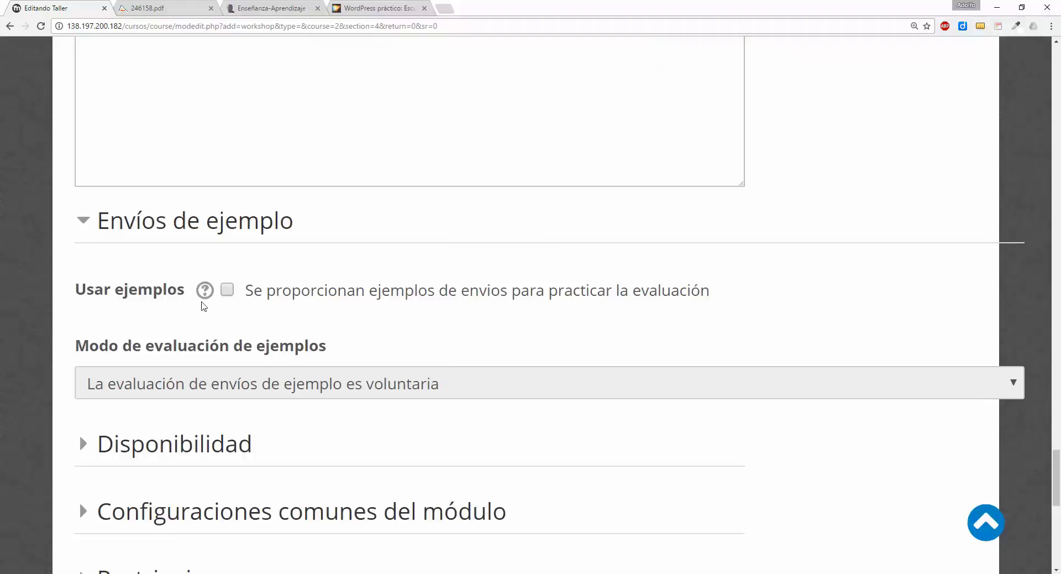
pyautogui.moveTo(267, 290); pyautogui.dragTo(716, 292)
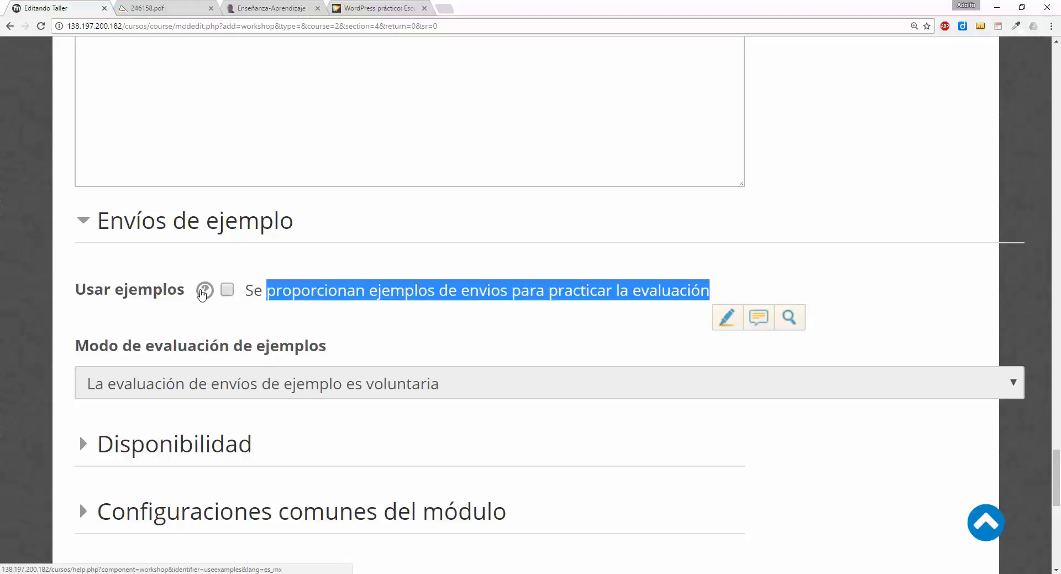
pyautogui.click(205, 290)
pyautogui.moveTo(327, 353); pyautogui.dragTo(415, 433)
pyautogui.click(123, 329)
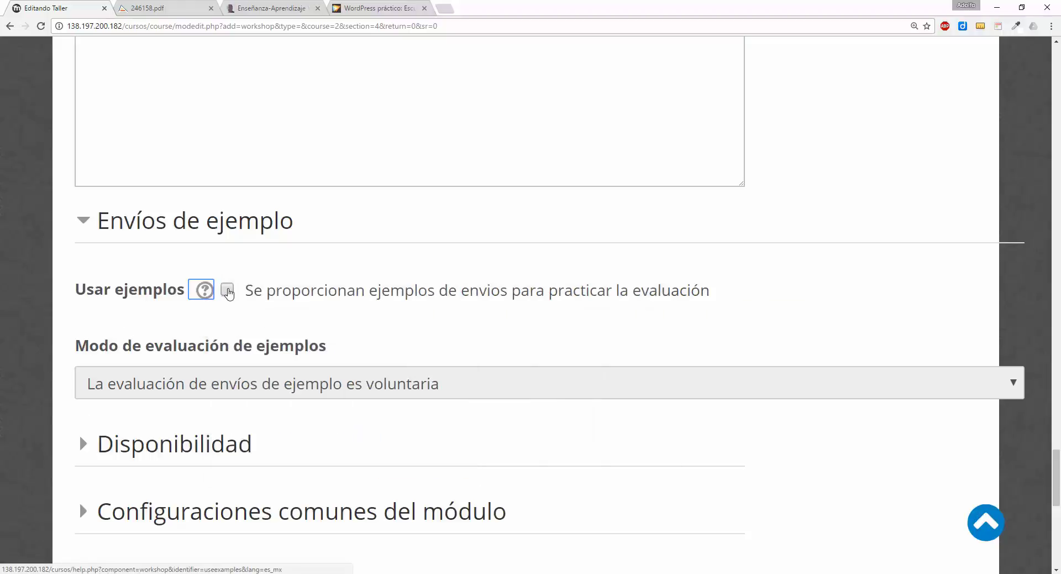
# Enable the Abierto para envíos desde date in the Disponibilidad section and check its calendar without picking another day
pyautogui.scroll(-1, 332, 391)
pyautogui.scroll(-1, 169, 317)
pyautogui.click(206, 335)
pyautogui.scroll(-2, 211, 352)
pyautogui.scroll(-1, 210, 352)
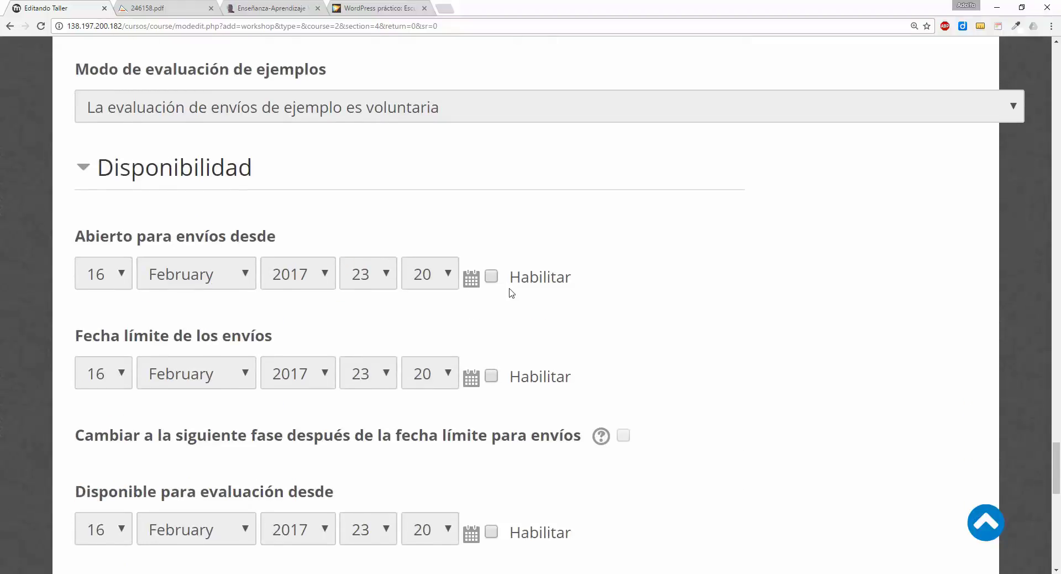
pyautogui.scroll(-1, 509, 289)
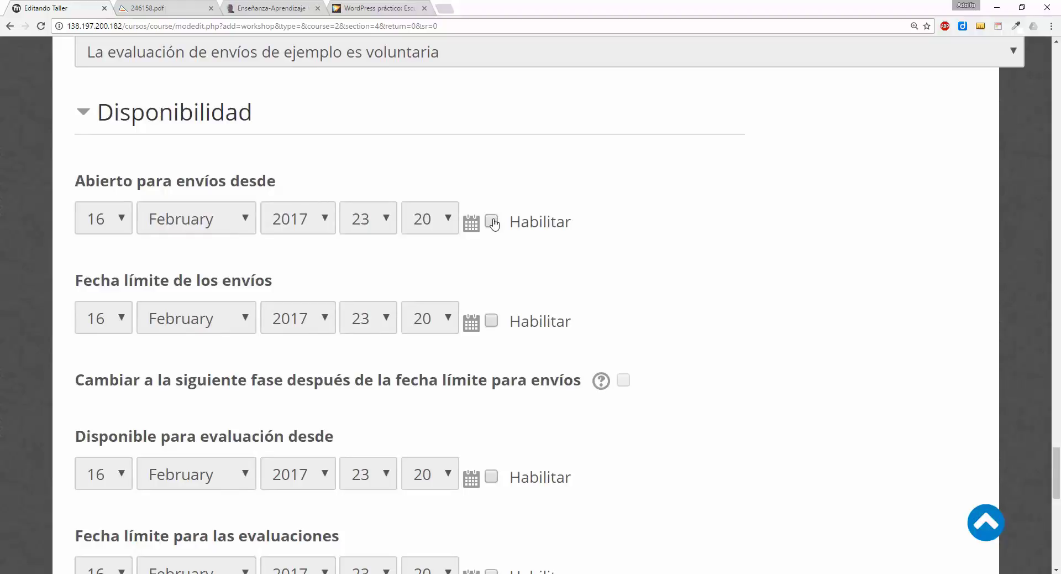
pyautogui.scroll(-1, 496, 228)
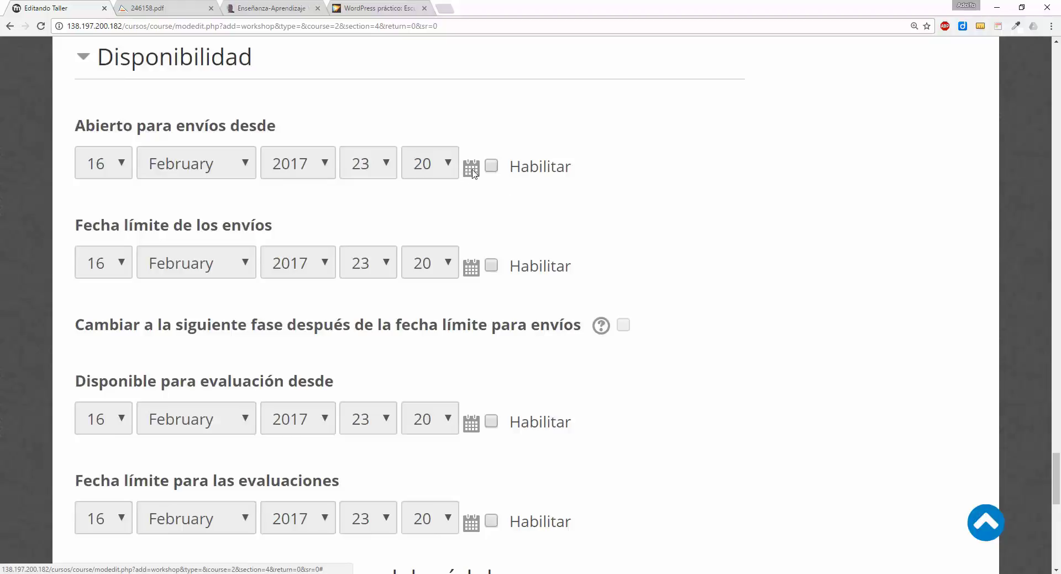
pyautogui.click(491, 165)
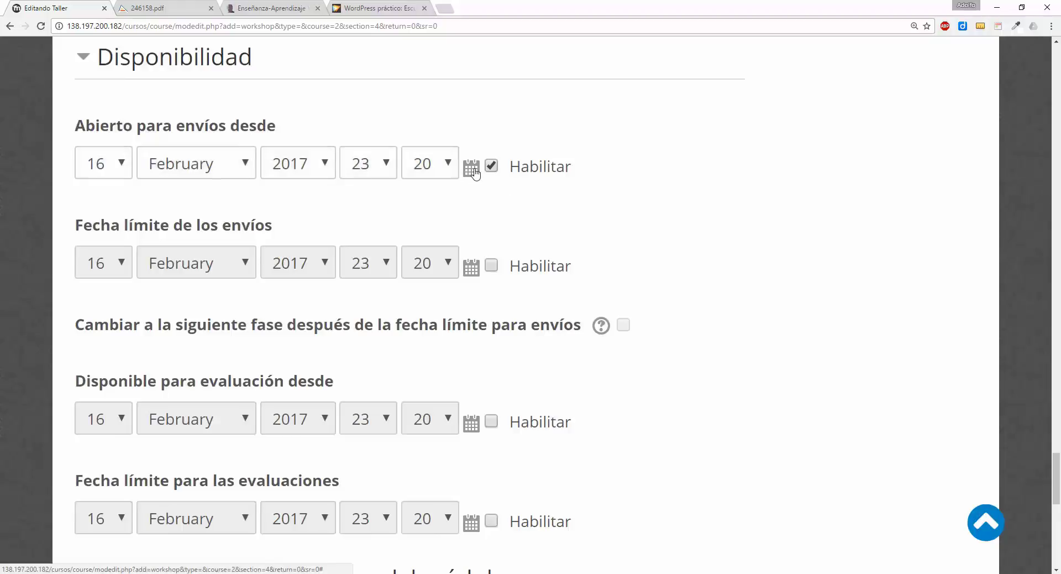
pyautogui.click(473, 171)
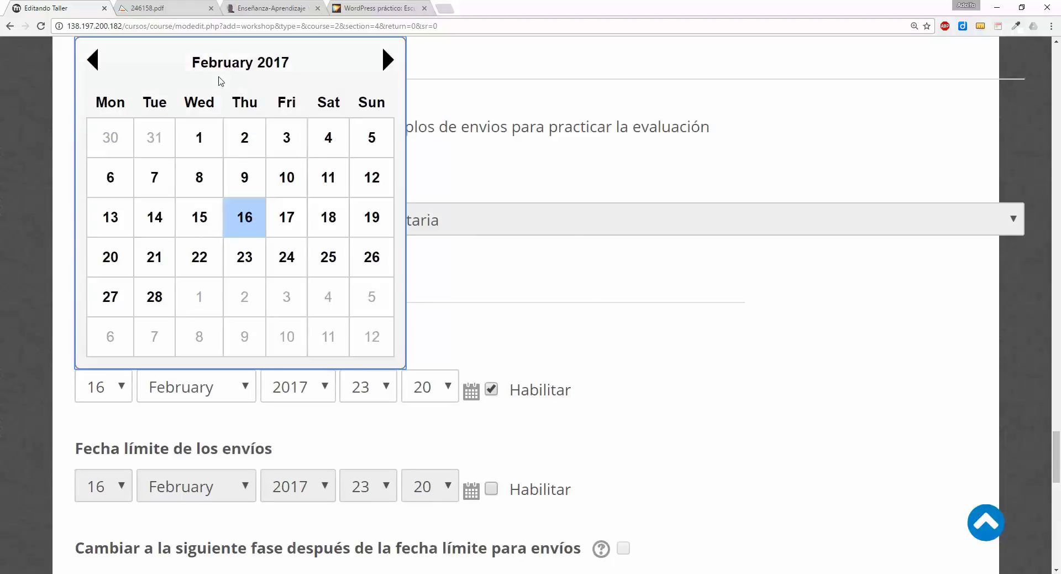
pyautogui.click(615, 252)
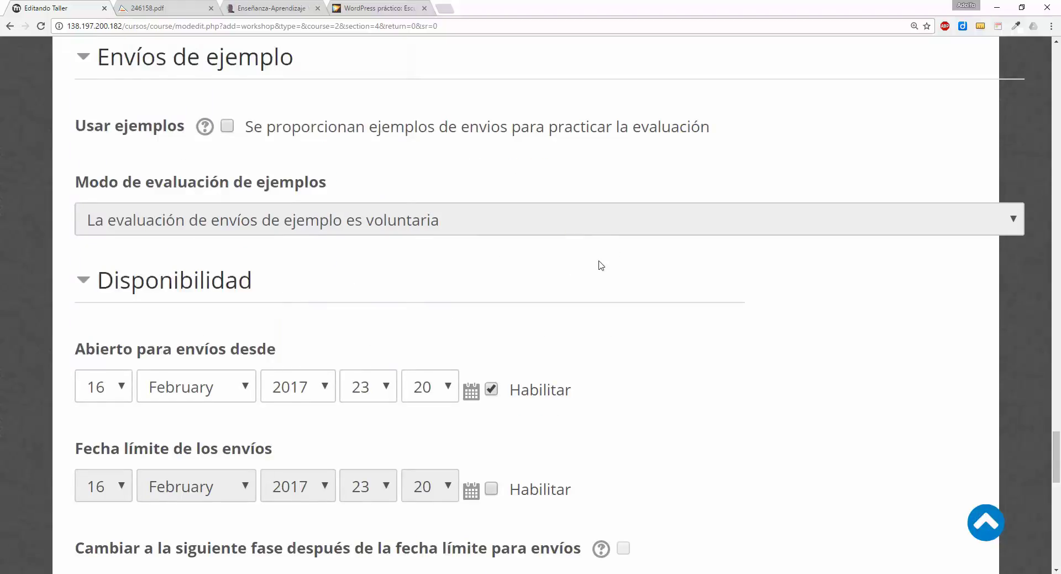
# Examine the Fecha límite de los envíos setting in the Disponibilidad section
pyautogui.scroll(-3, 597, 271)
pyautogui.moveTo(134, 282); pyautogui.dragTo(273, 282)
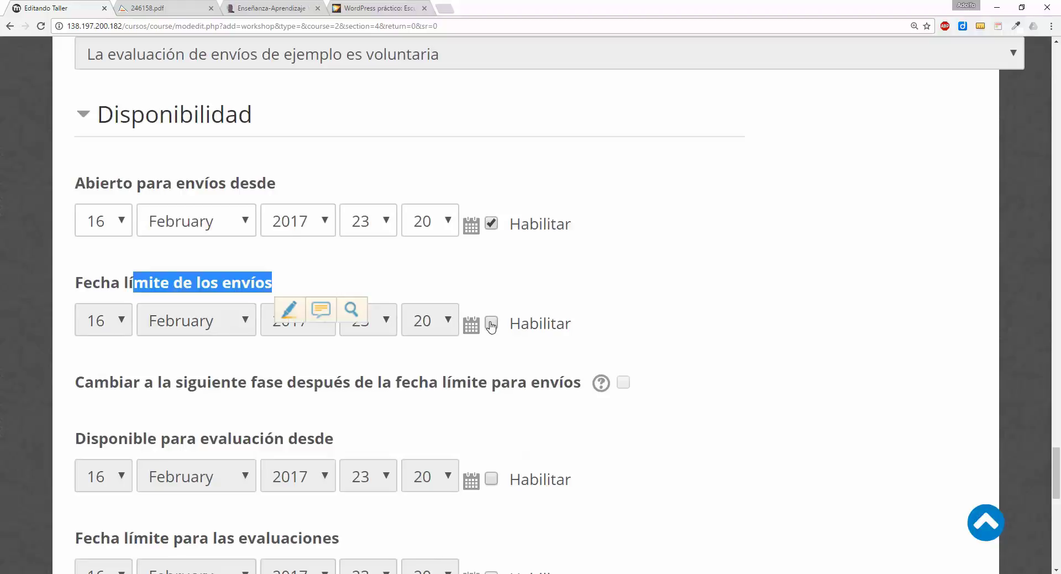
pyautogui.click(101, 282)
pyautogui.keyDown('shift'); pyautogui.click(303, 286); pyautogui.keyUp('shift')
pyautogui.scroll(-1, 364, 314)
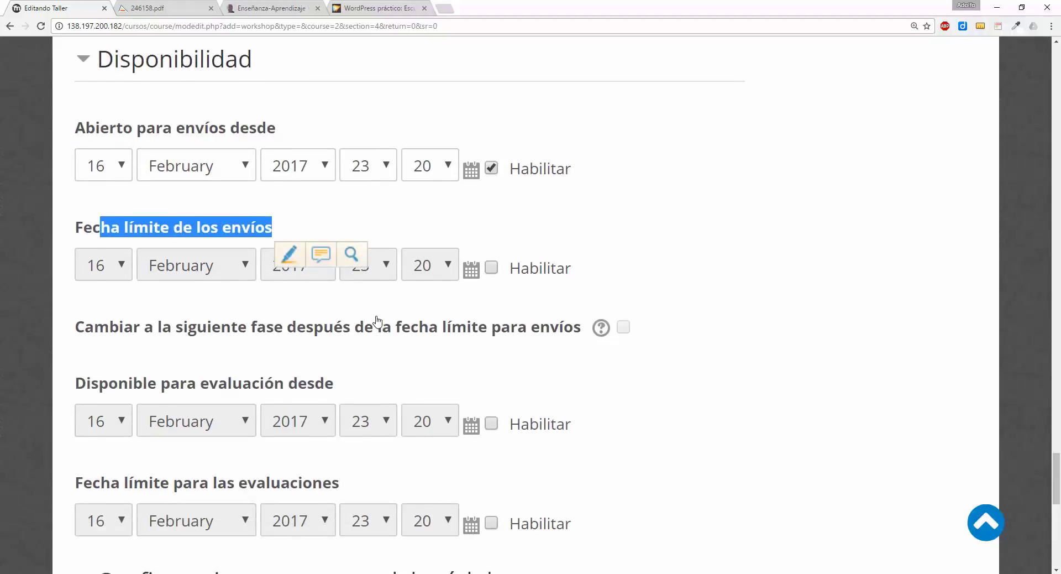
# Read the help on switching to the next phase after the submission deadline, and close it
pyautogui.scroll(-1, 377, 322)
pyautogui.moveTo(120, 271); pyautogui.dragTo(550, 282)
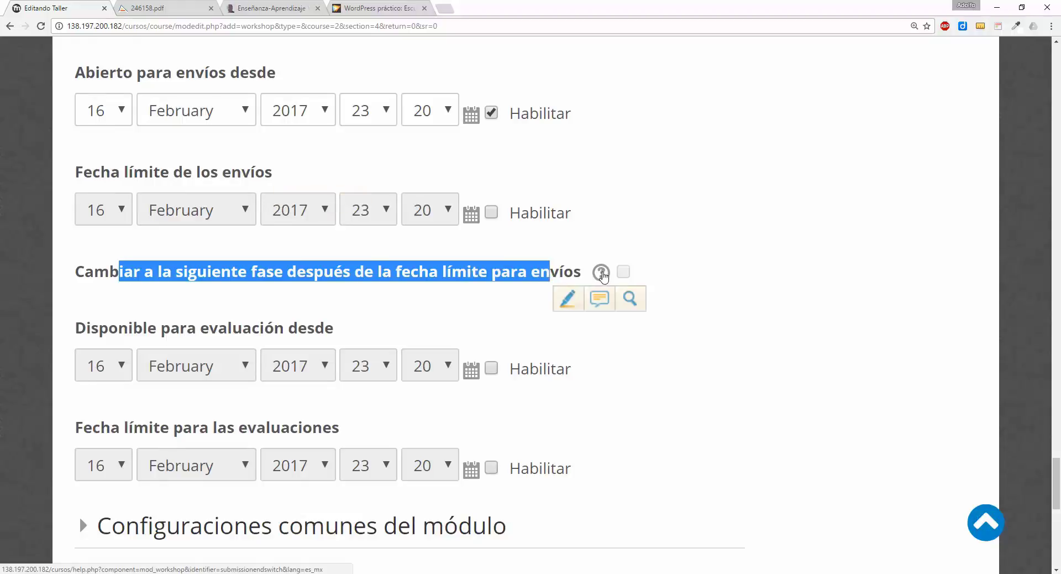
pyautogui.click(601, 273)
pyautogui.scroll(-1, 713, 308)
pyautogui.moveTo(706, 307)
pyautogui.mouseDown()
pyautogui.moveTo(917, 305)
pyautogui.moveTo(827, 335)
pyautogui.moveTo(643, 334)
pyautogui.mouseUp()
pyautogui.moveTo(749, 334)
pyautogui.mouseDown()
pyautogui.moveTo(857, 334)
pyautogui.moveTo(724, 361)
pyautogui.moveTo(945, 362)
pyautogui.mouseUp()
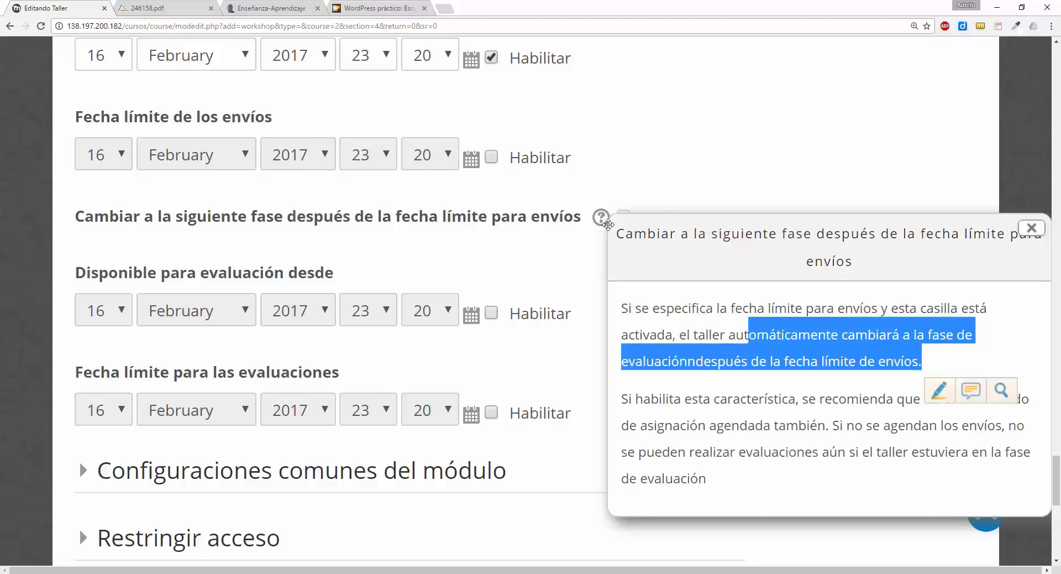
pyautogui.moveTo(648, 220); pyautogui.dragTo(658, 258)
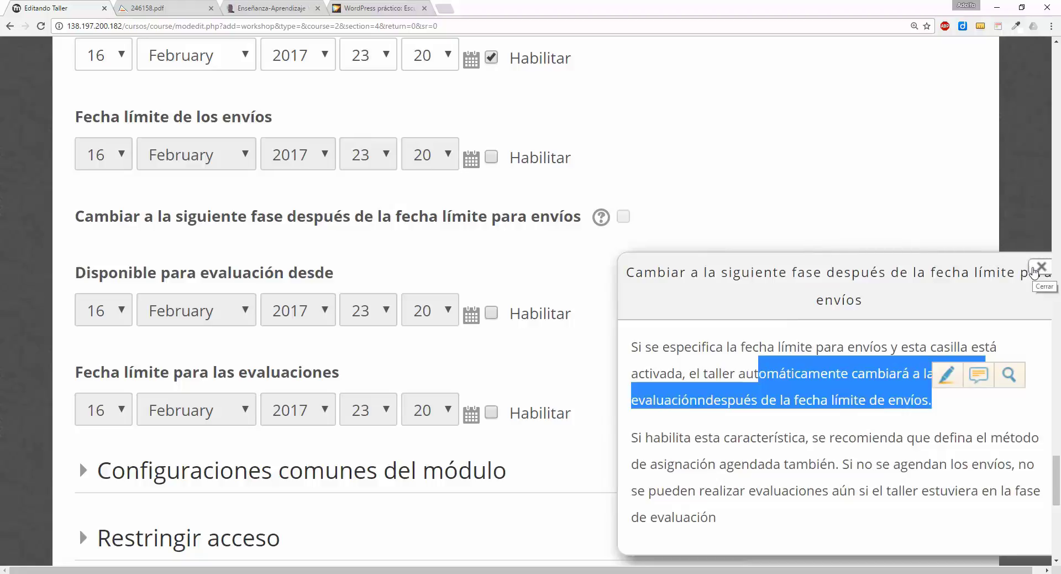
pyautogui.click(786, 398)
pyautogui.moveTo(786, 398); pyautogui.dragTo(932, 400)
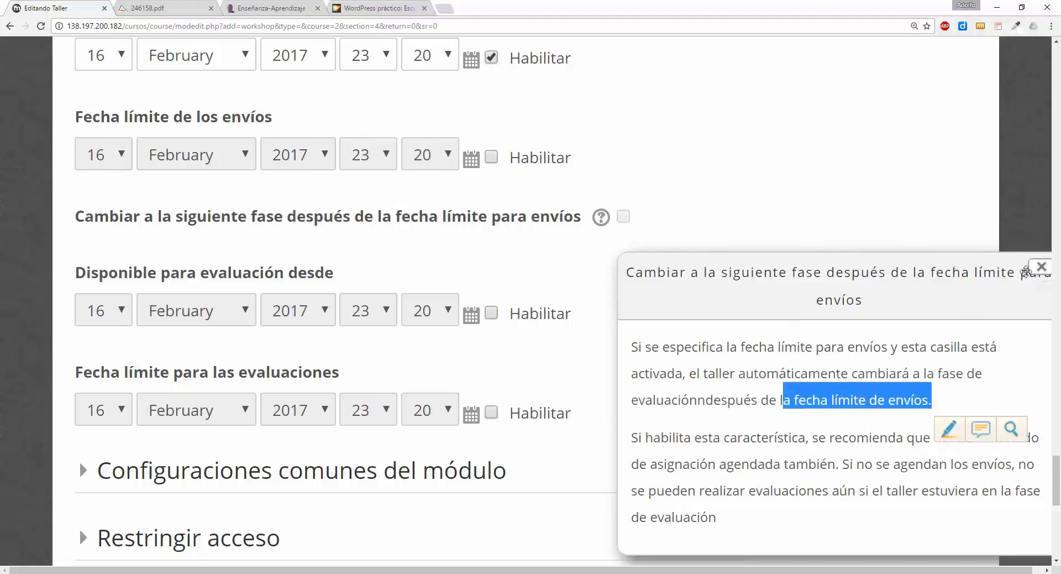
pyautogui.click(1041, 267)
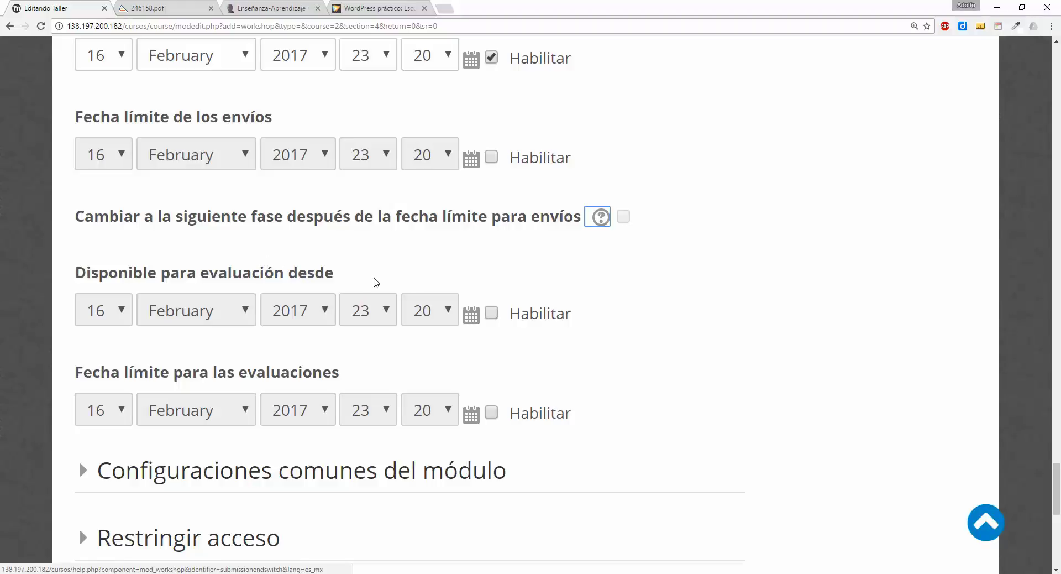
# Compare the submission opening date with the Disponible para evaluación desde and Fecha límite para las evaluaciones settings
pyautogui.scroll(2, 369, 275)
pyautogui.moveTo(163, 131); pyautogui.dragTo(237, 135)
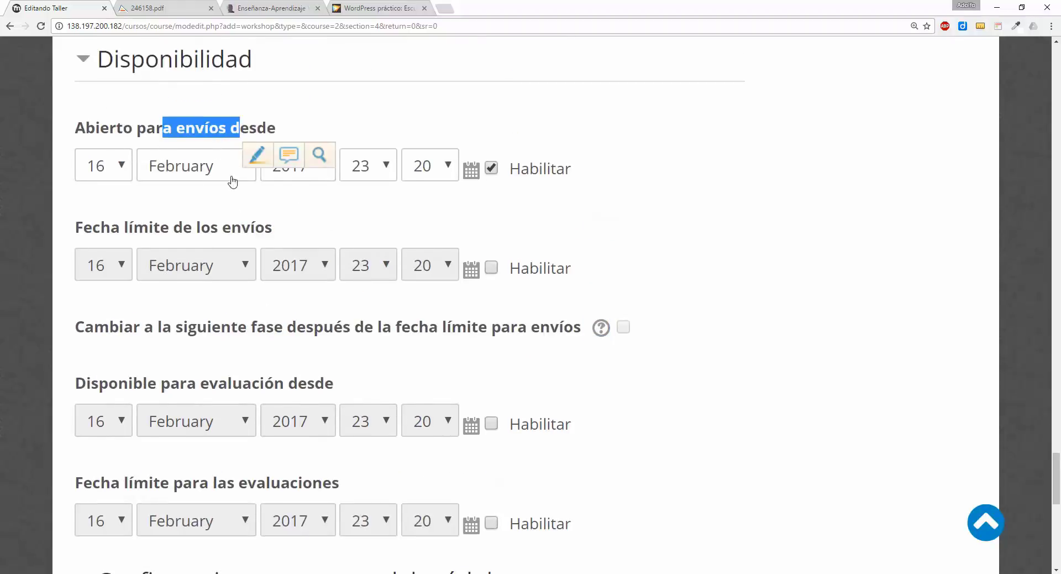
pyautogui.scroll(-3, 220, 149)
pyautogui.moveTo(115, 217); pyautogui.dragTo(327, 216)
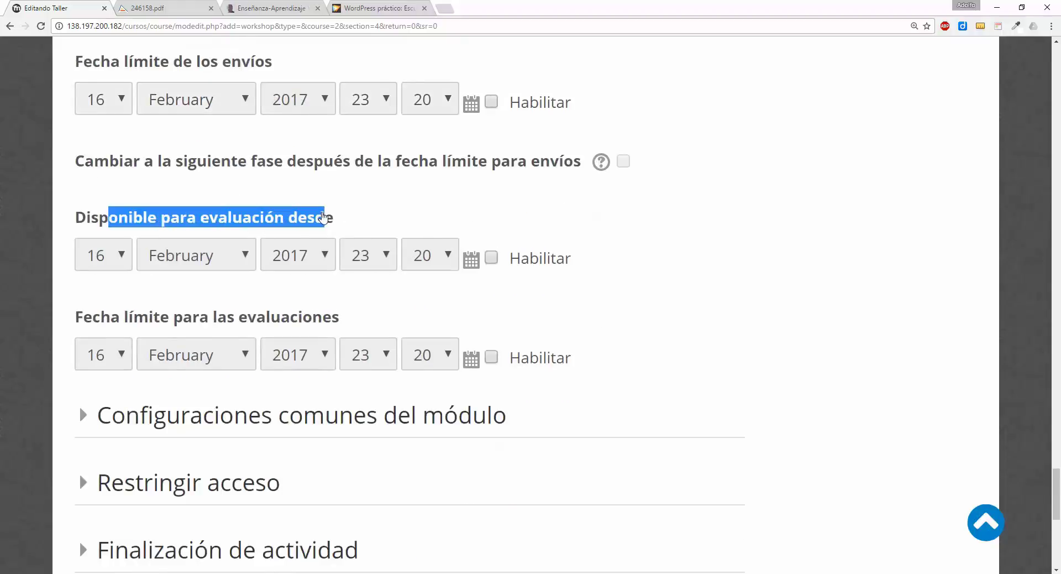
pyautogui.moveTo(174, 316); pyautogui.dragTo(346, 313)
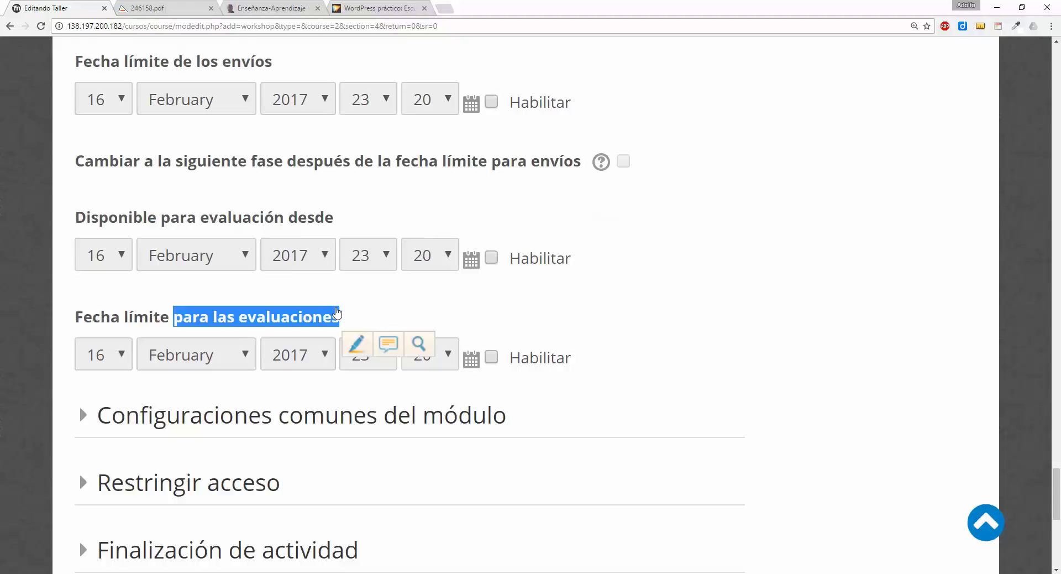
# Save the workshop settings and display the new Evaluación dibujo activity
pyautogui.scroll(-3, 337, 313)
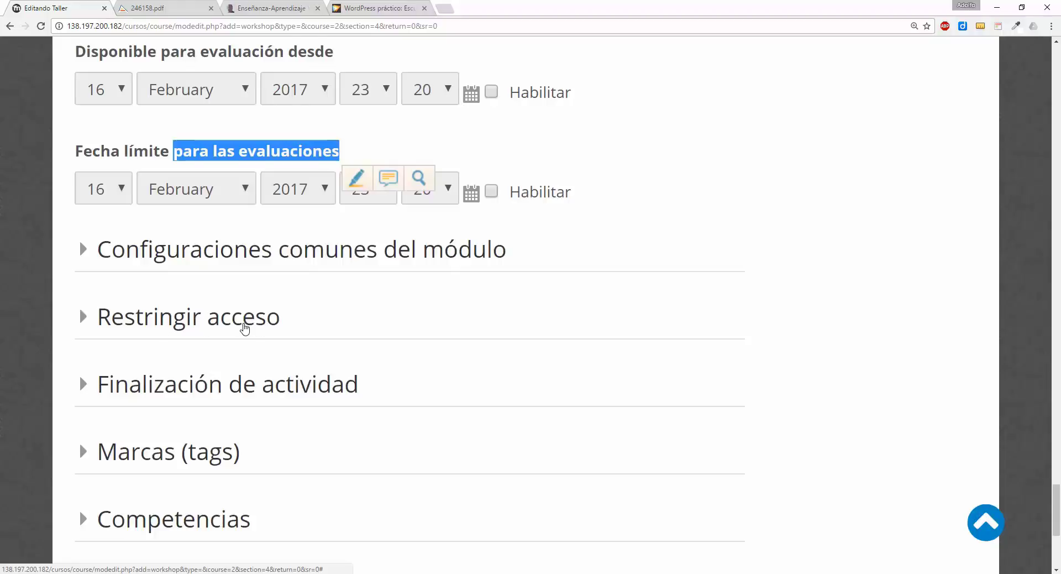
pyautogui.scroll(-2, 244, 327)
pyautogui.scroll(-1, 246, 284)
pyautogui.scroll(-2, 315, 294)
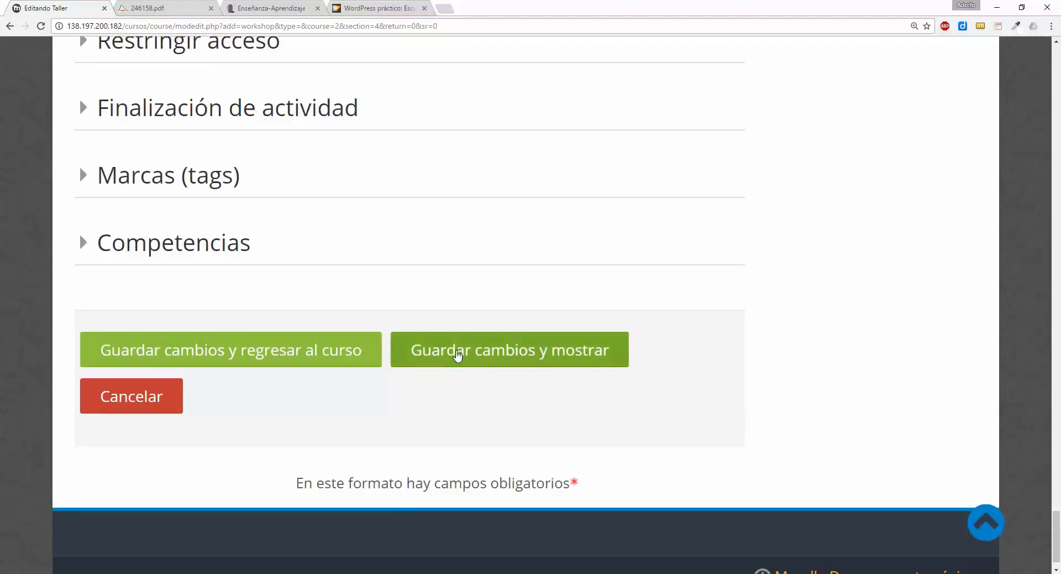
pyautogui.click(457, 356)
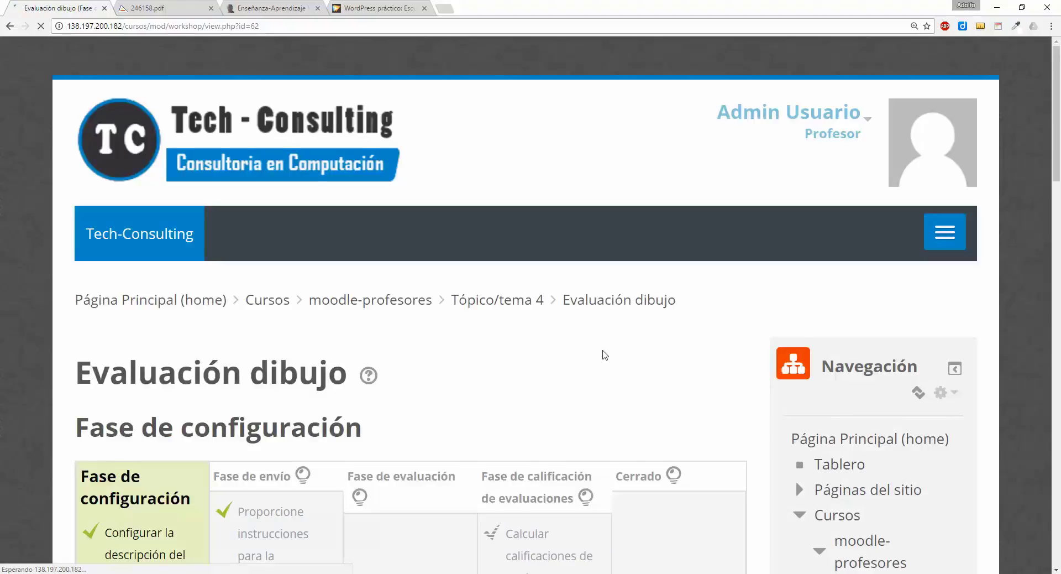
# Examine the workshop's phase planner, including the tasks listed under Fase de configuración and the description
pyautogui.scroll(-4, 606, 352)
pyautogui.scroll(-2, 605, 355)
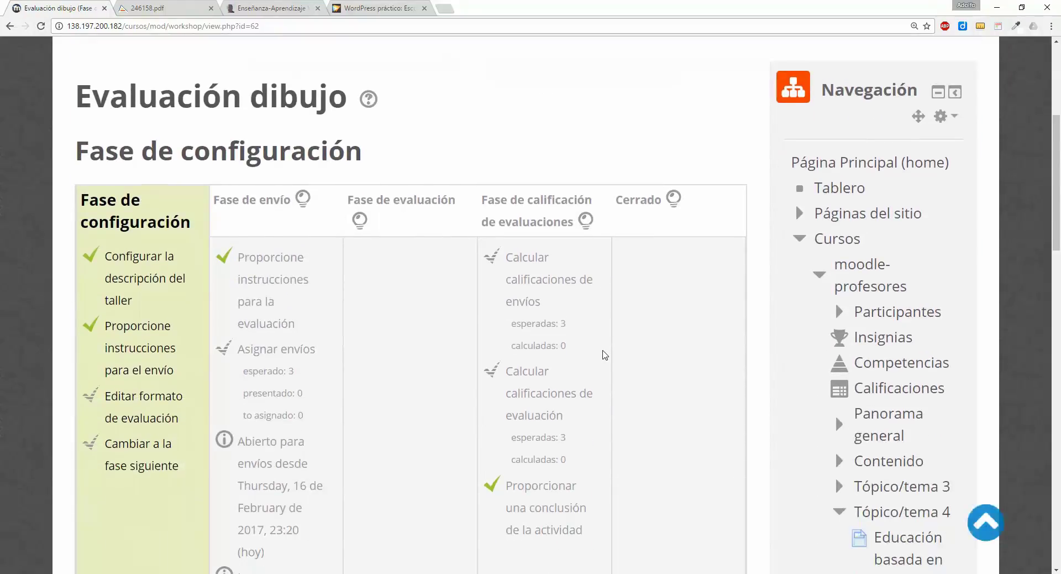
pyautogui.scroll(-1, 605, 354)
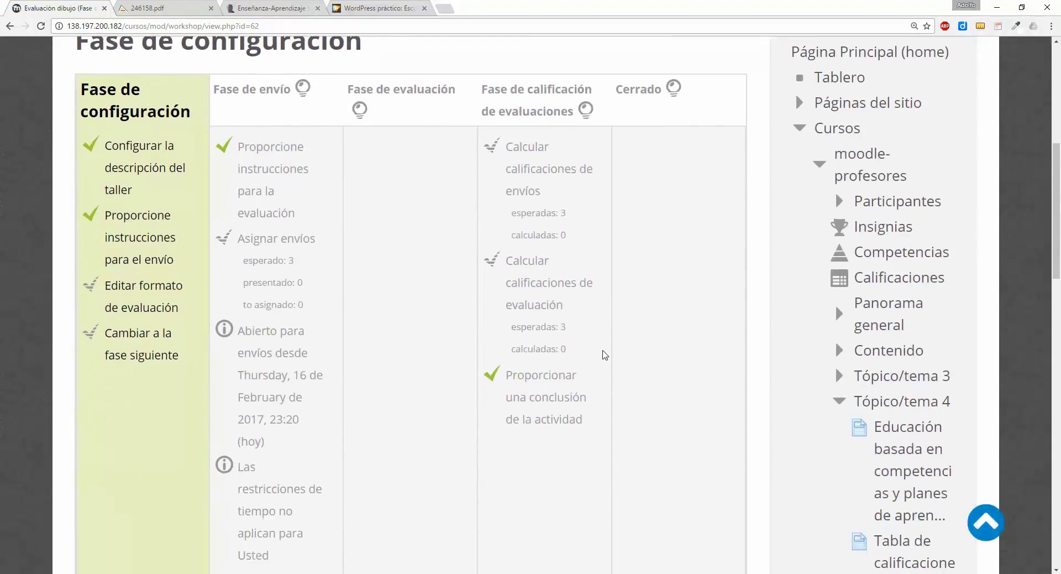
pyautogui.scroll(-1, 605, 353)
pyautogui.scroll(1, 604, 354)
pyautogui.scroll(-1, 177, 243)
pyautogui.scroll(-2, 183, 246)
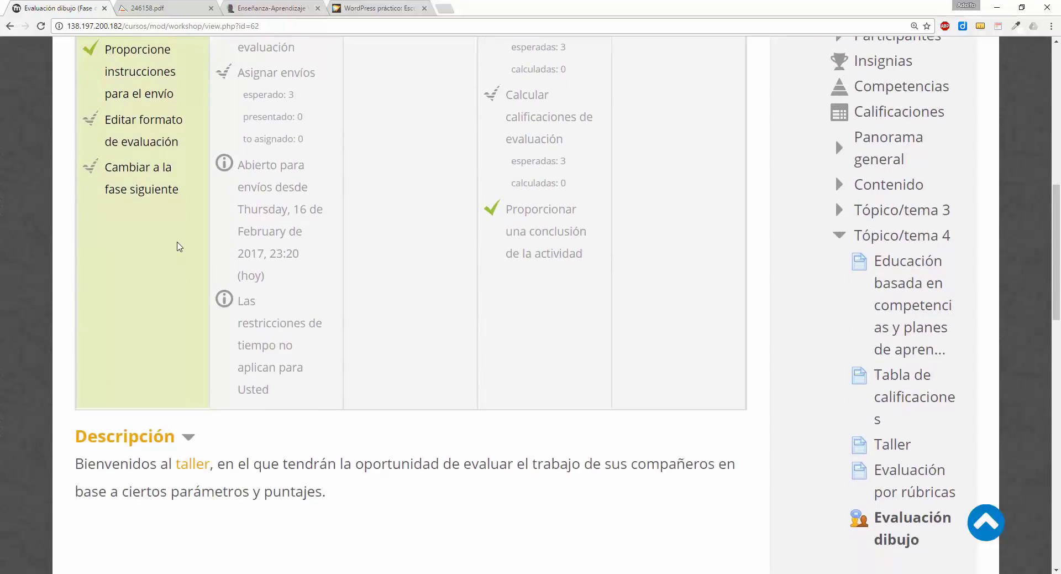
pyautogui.scroll(1, 178, 247)
pyautogui.scroll(1, 177, 247)
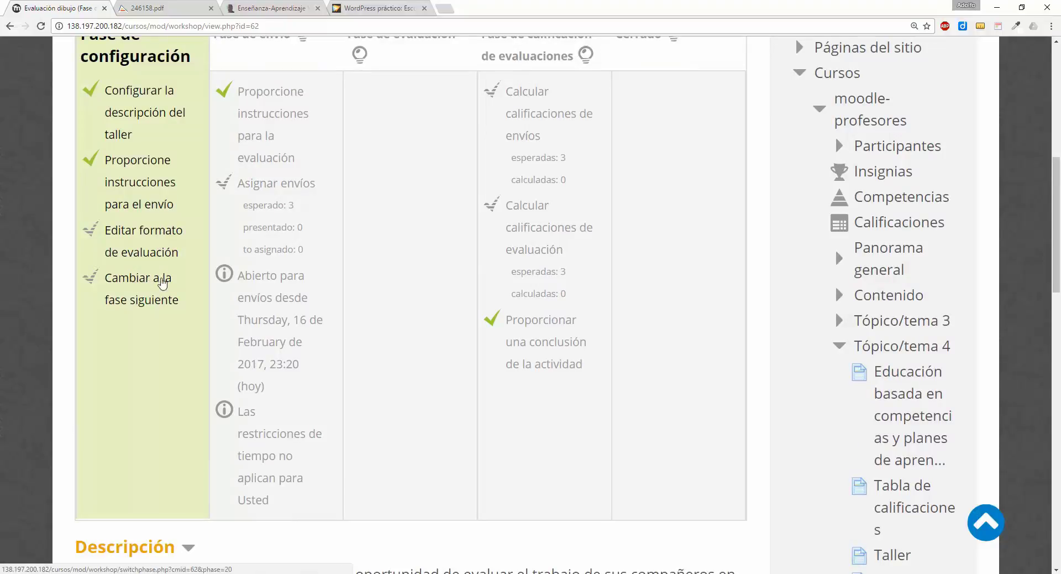
pyautogui.scroll(1, 156, 285)
pyautogui.scroll(2, 157, 286)
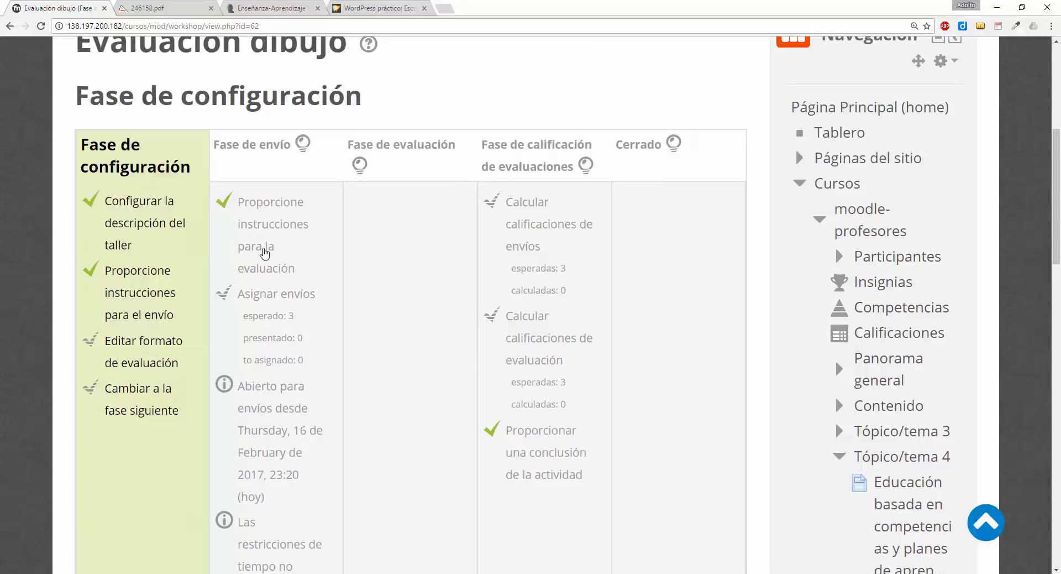
# Examine the Fase de envío tasks and the submission opening date, along with the remaining phases
pyautogui.scroll(-1, 257, 219)
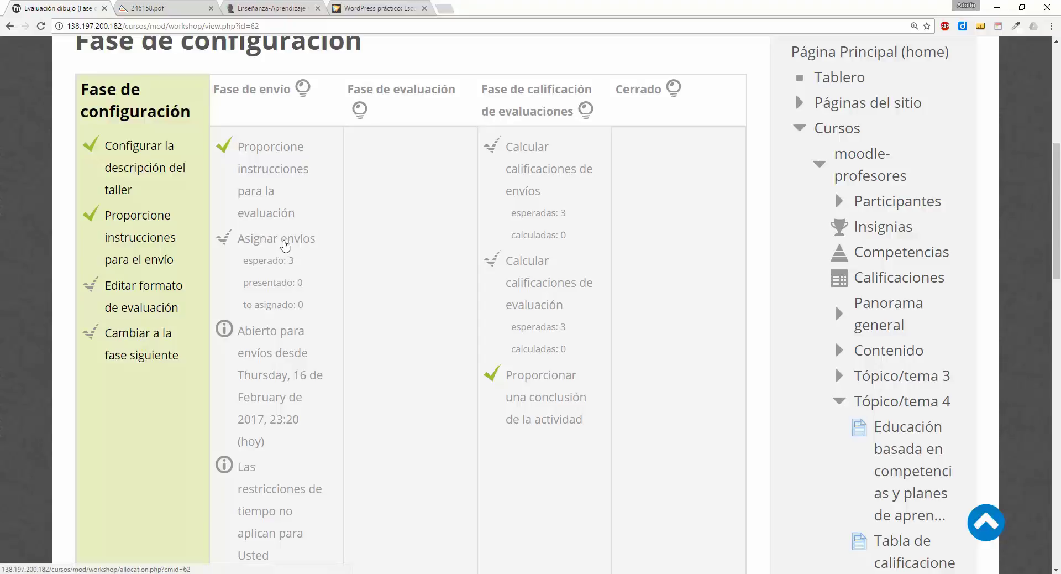
pyautogui.scroll(-1, 285, 245)
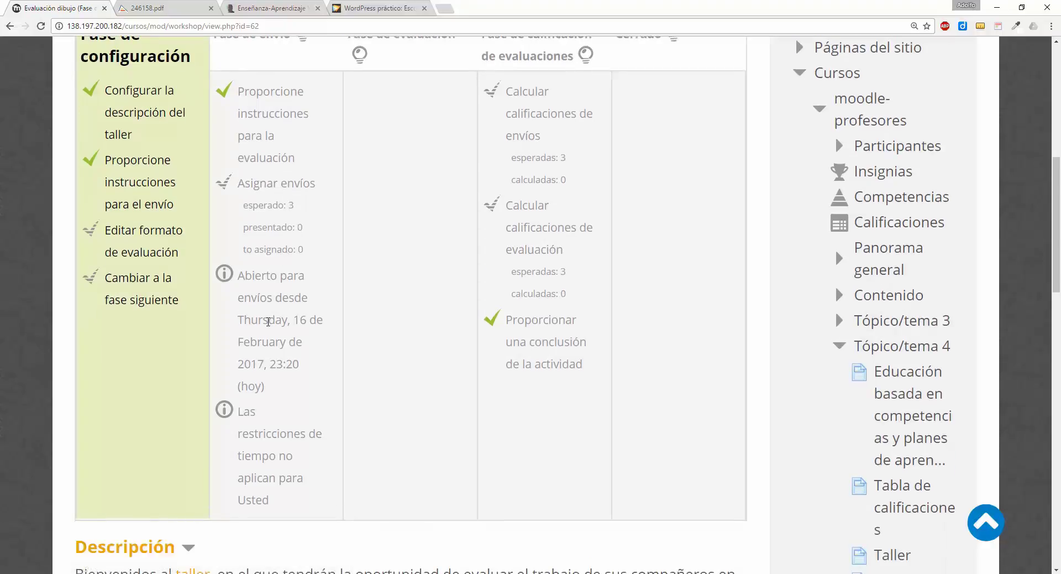
pyautogui.moveTo(265, 313); pyautogui.dragTo(323, 344)
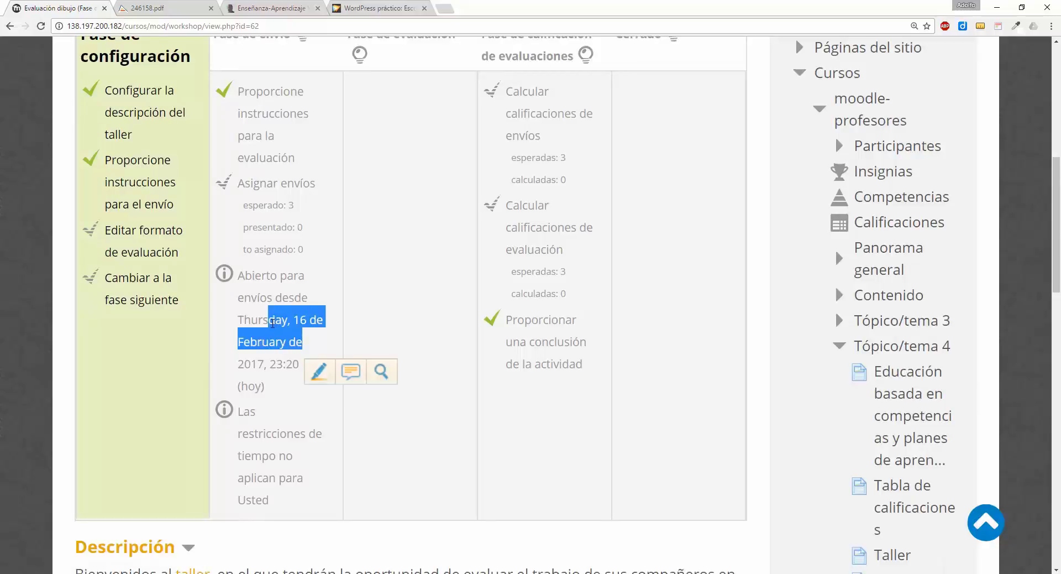
pyautogui.scroll(2, 274, 323)
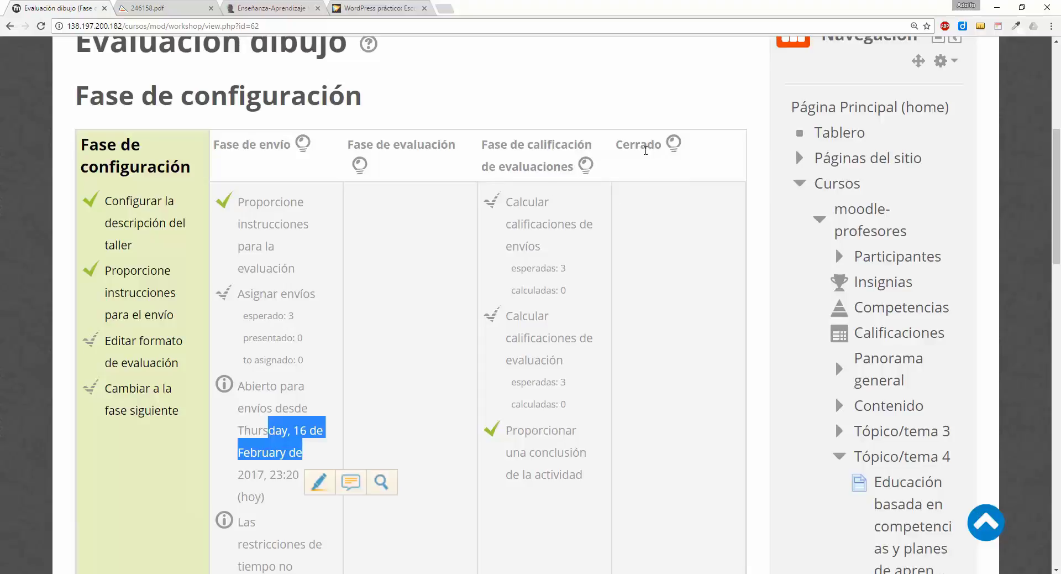
# Open the Editar formato de evaluación task of the configuration phase
pyautogui.scroll(-2, 273, 276)
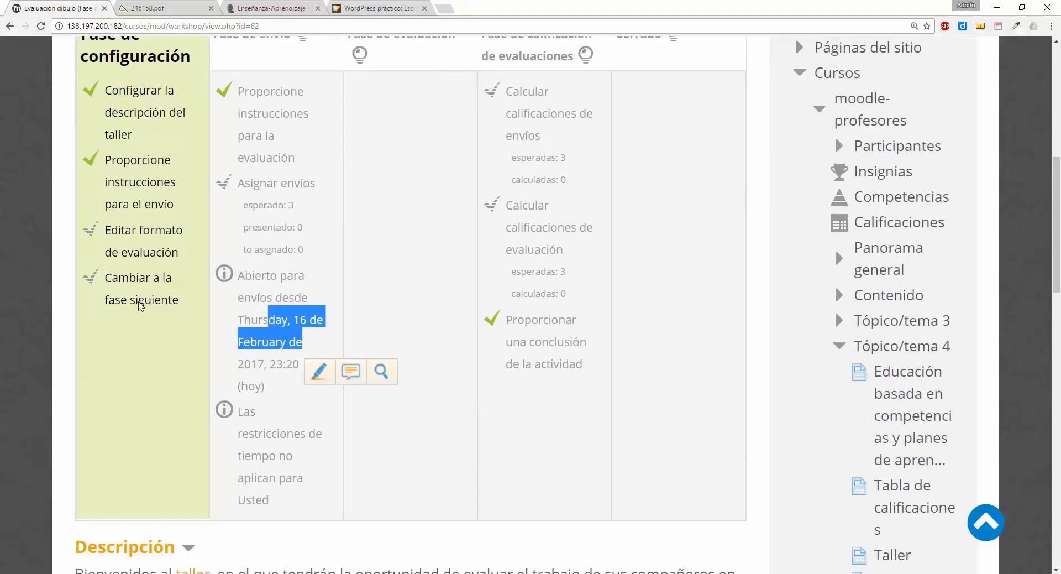
pyautogui.scroll(-1, 142, 308)
pyautogui.scroll(-1, 111, 254)
pyautogui.scroll(-1, 127, 221)
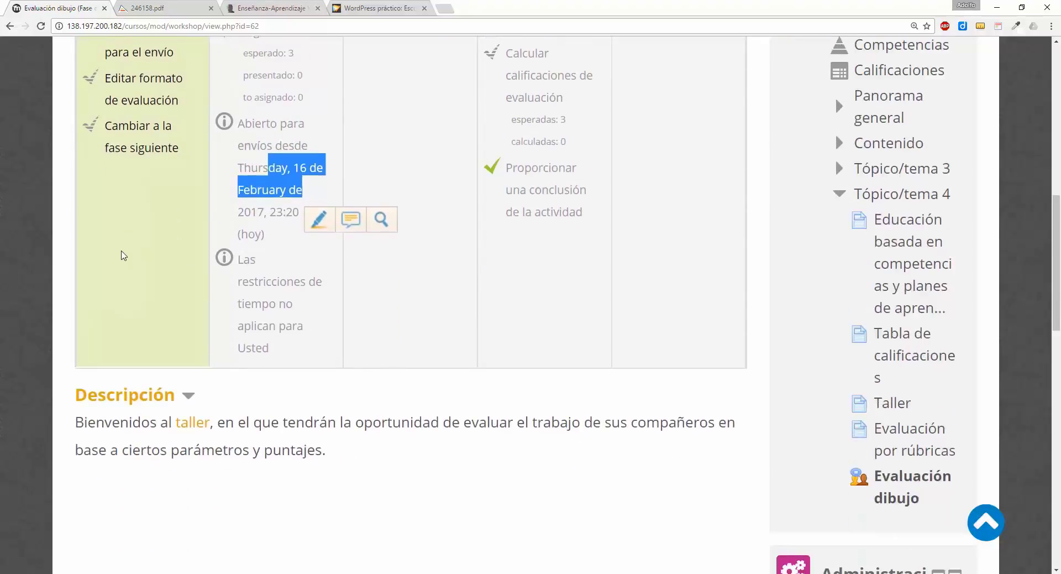
pyautogui.scroll(1, 131, 178)
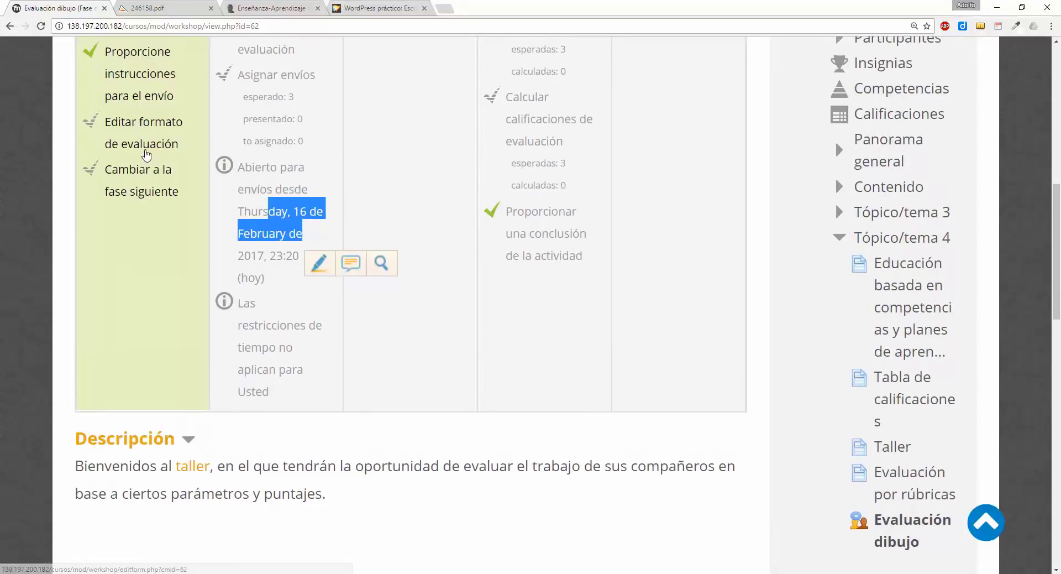
pyautogui.scroll(1, 139, 126)
pyautogui.click(133, 179)
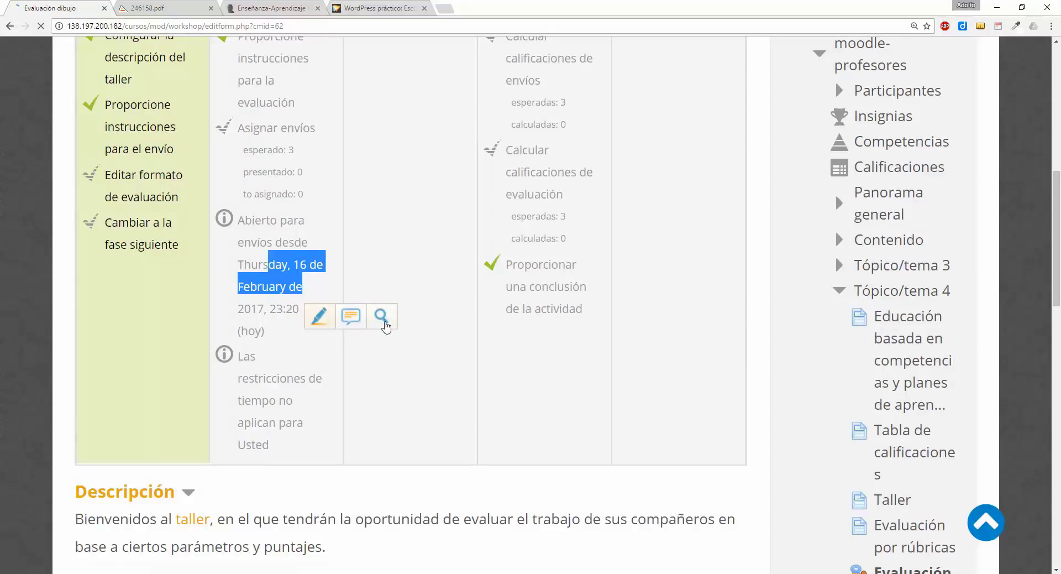
# Enter "Originalidad" as the description of Aspecto 1 in the cumulative grading form
pyautogui.scroll(-6, 387, 326)
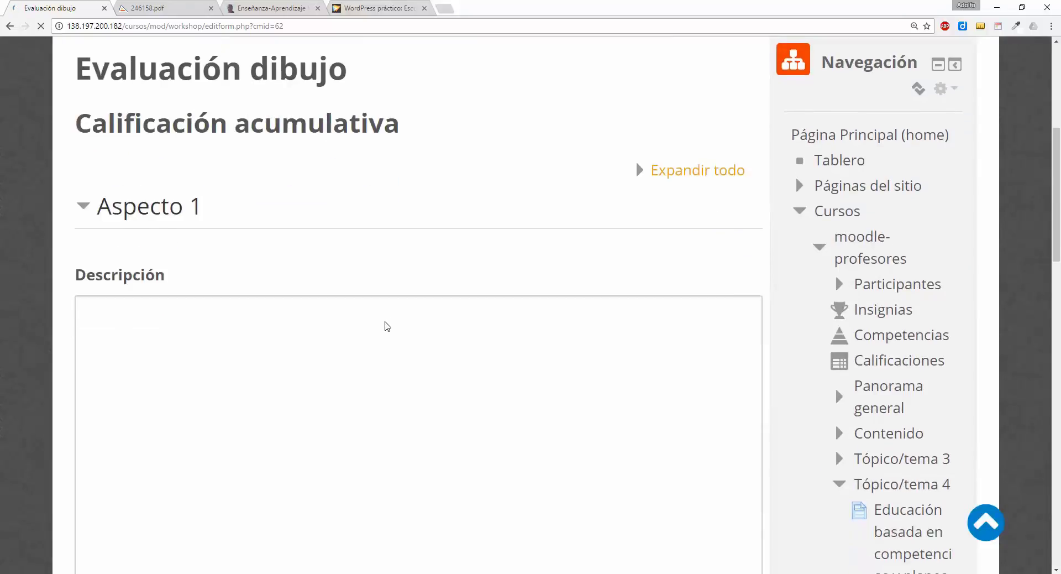
pyautogui.hotkey('ctrl', '-')
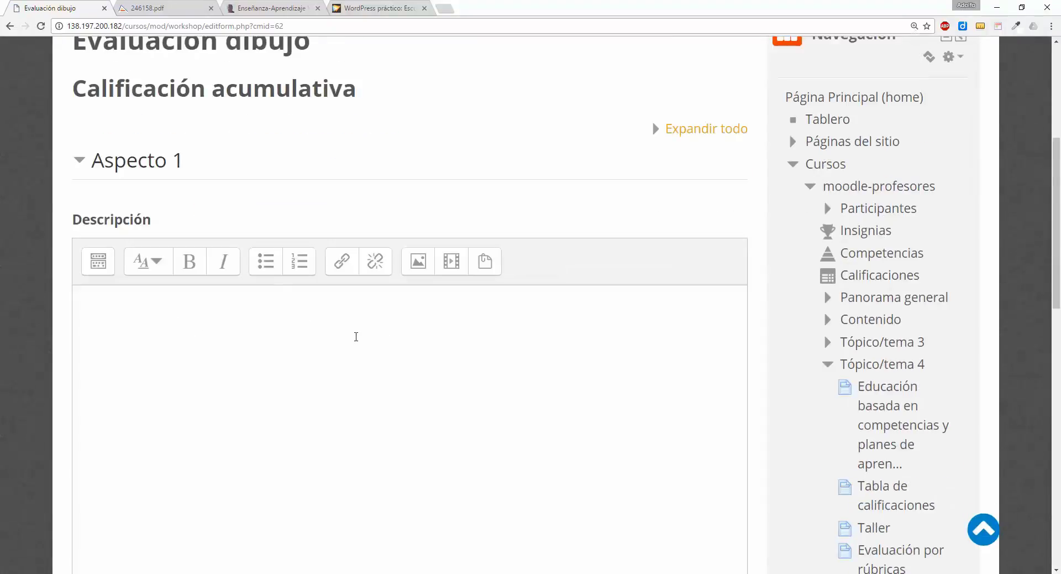
pyautogui.hotkey('ctrl', '-')
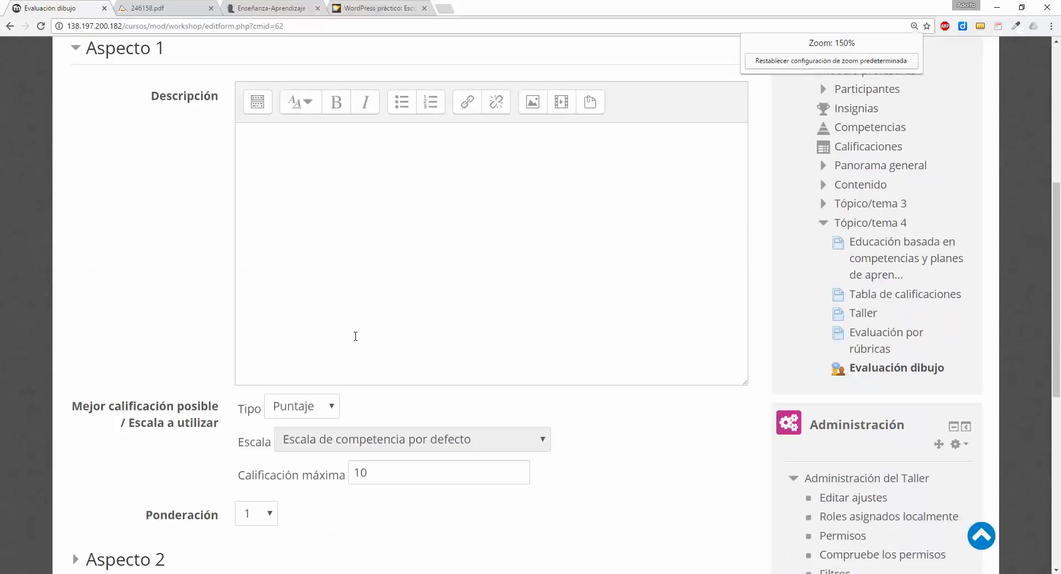
pyautogui.scroll(1, 351, 309)
pyautogui.click(314, 229)
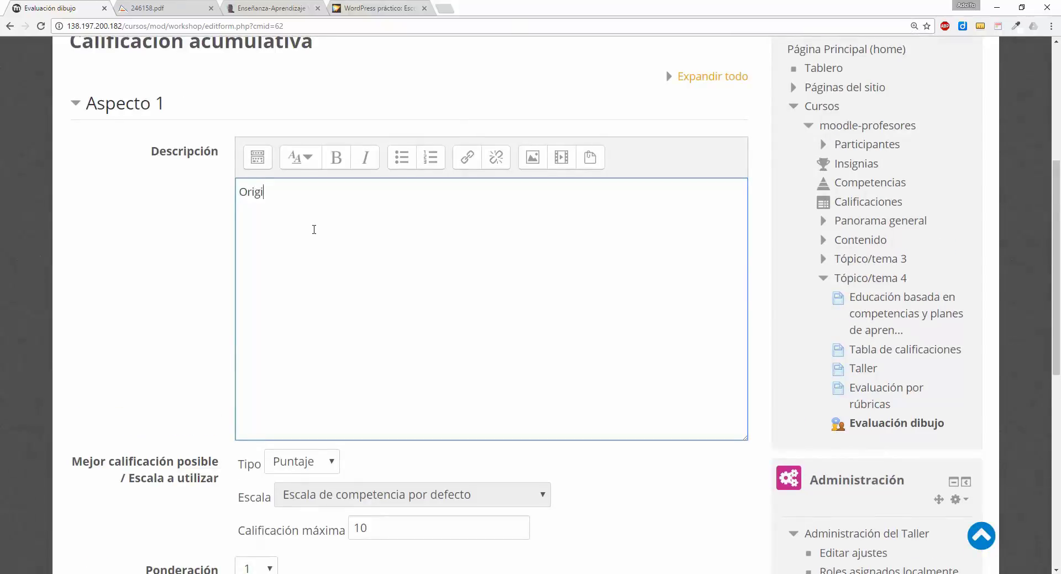
# Examine the grade type, maximum grade and weighting options of Aspecto 1
pyautogui.scroll(-3, 351, 243)
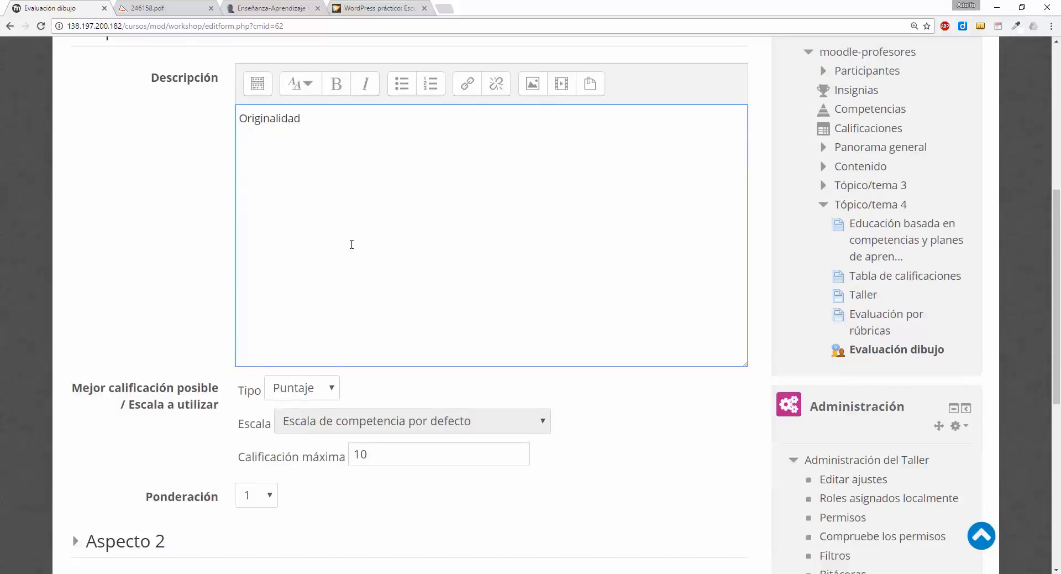
pyautogui.moveTo(379, 354); pyautogui.dragTo(351, 356)
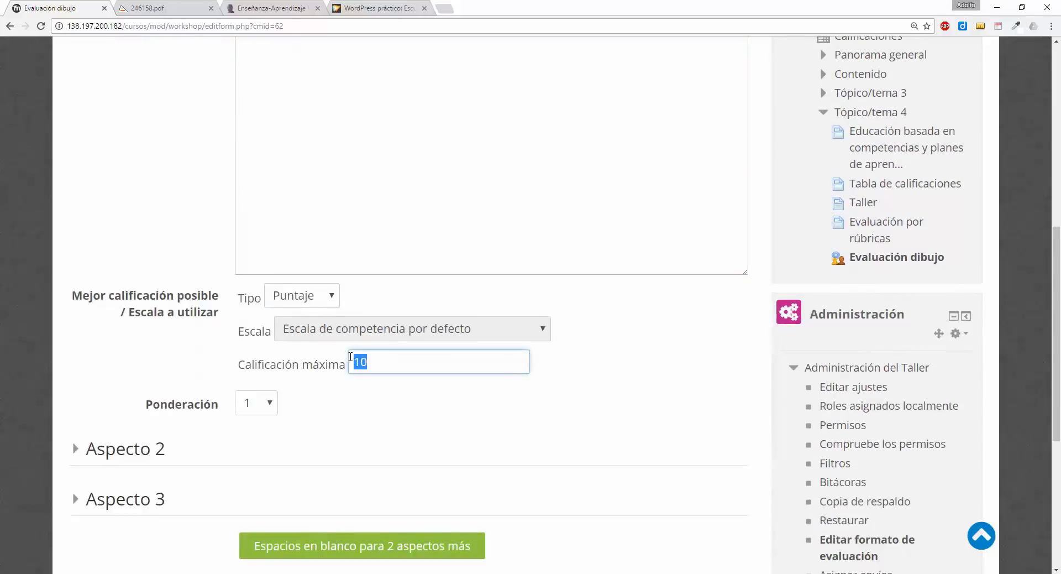
pyautogui.click(325, 289)
pyautogui.click(397, 288)
pyautogui.click(433, 357)
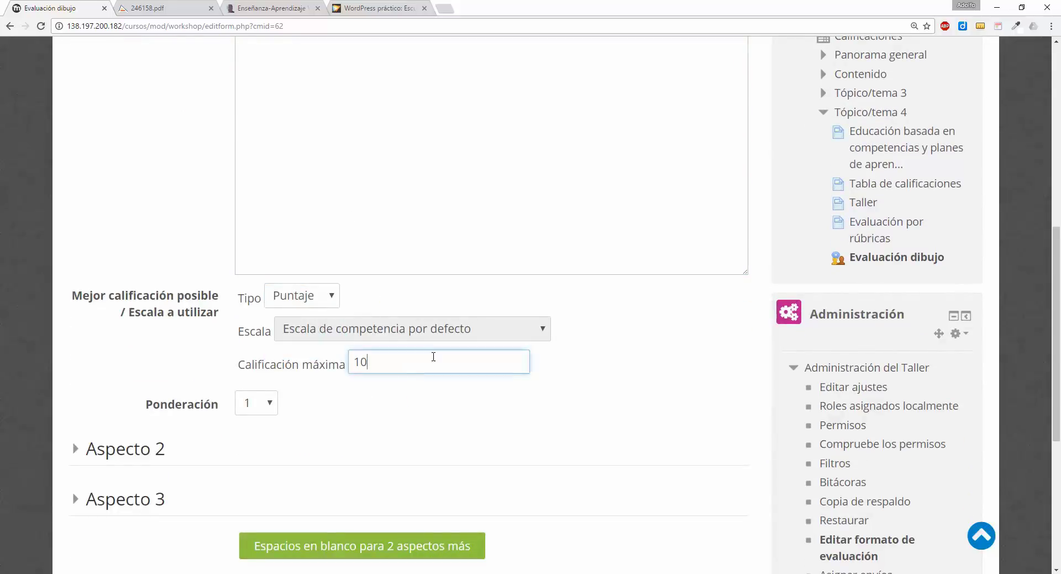
pyautogui.click(267, 406)
pyautogui.click(328, 404)
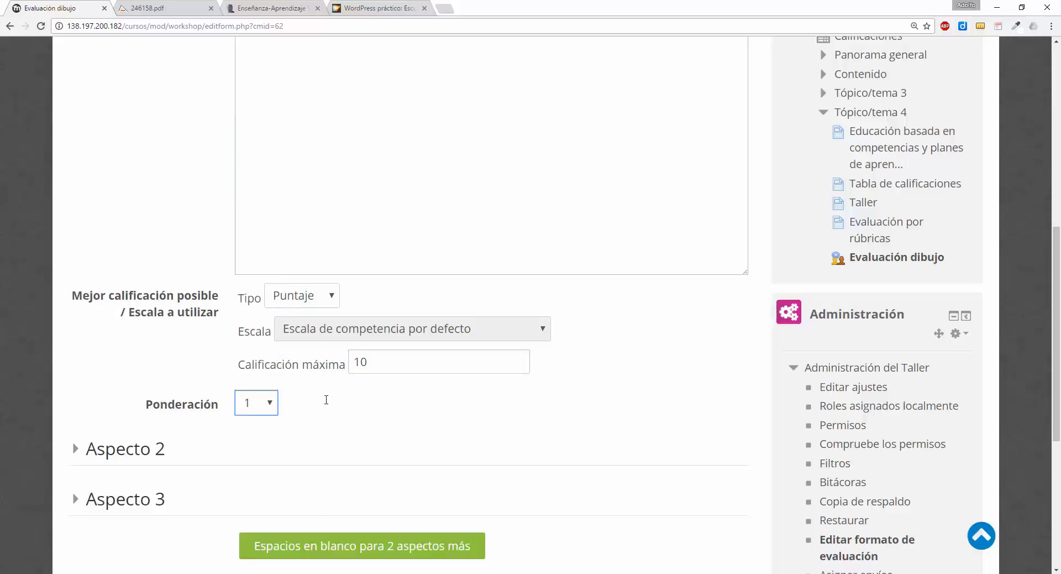
# Expand Aspecto 2 and enter "Creatividad" as its description
pyautogui.scroll(-2, 315, 397)
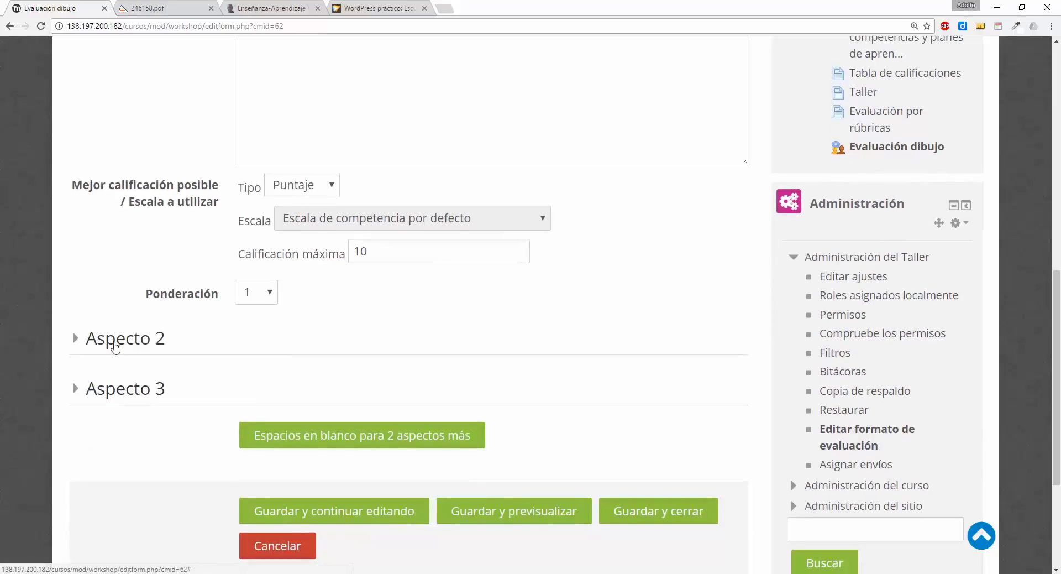
pyautogui.click(115, 347)
pyautogui.click(321, 434)
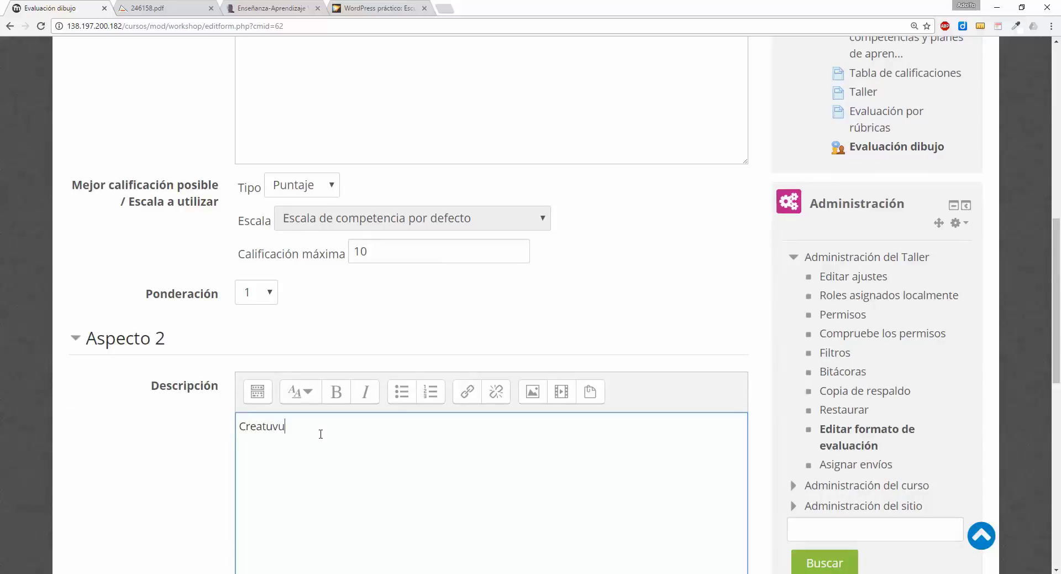
# Review the descriptions entered for Aspecto 1 and Aspecto 2
pyautogui.scroll(6, 321, 434)
pyautogui.scroll(-1, 328, 343)
pyautogui.moveTo(313, 199); pyautogui.dragTo(225, 194)
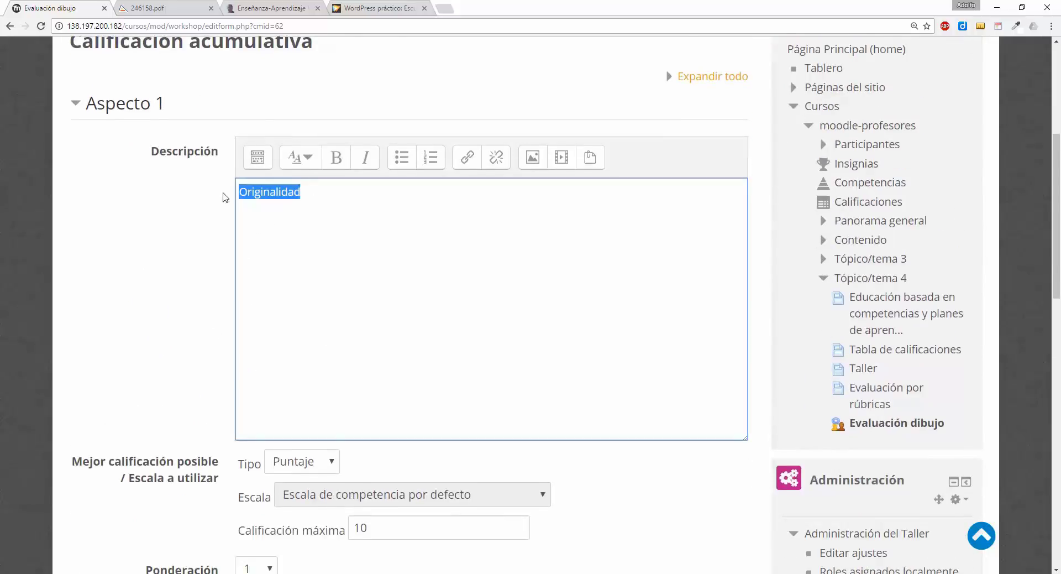
pyautogui.scroll(-9, 225, 267)
pyautogui.scroll(-1, 224, 269)
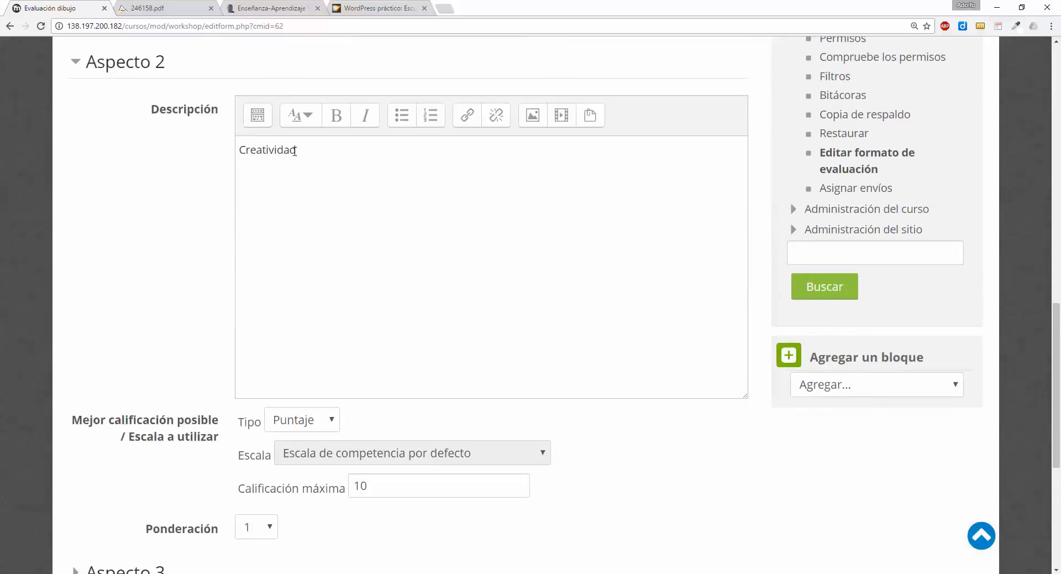
pyautogui.moveTo(334, 160); pyautogui.dragTo(230, 135)
# Expand Aspecto 3 and enter "Calidad" as its description
pyautogui.scroll(-2, 223, 246)
pyautogui.scroll(-2, 222, 247)
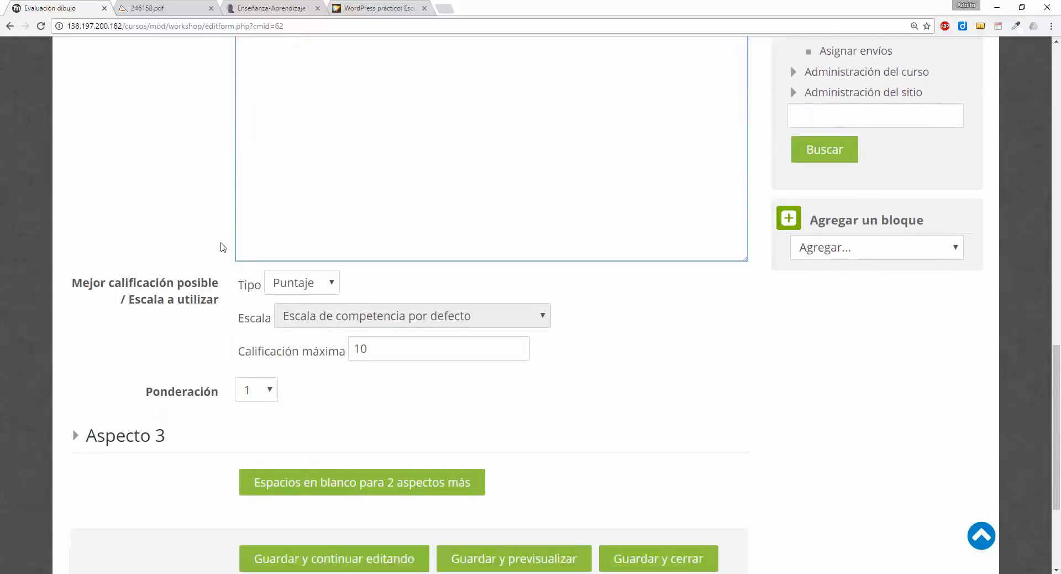
pyautogui.click(114, 353)
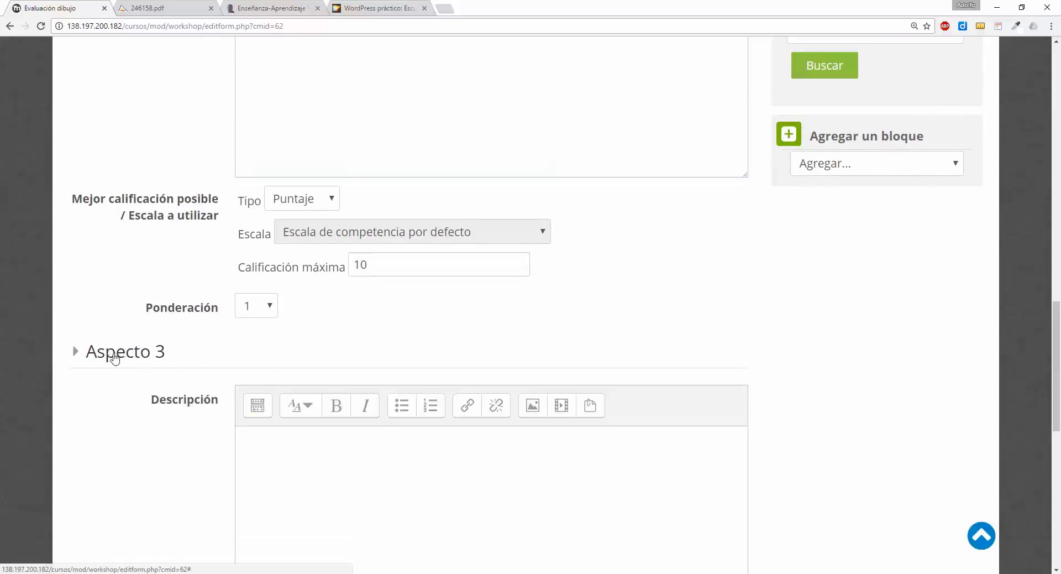
pyautogui.scroll(-2, 330, 403)
pyautogui.scroll(-1, 330, 387)
pyautogui.click(332, 360)
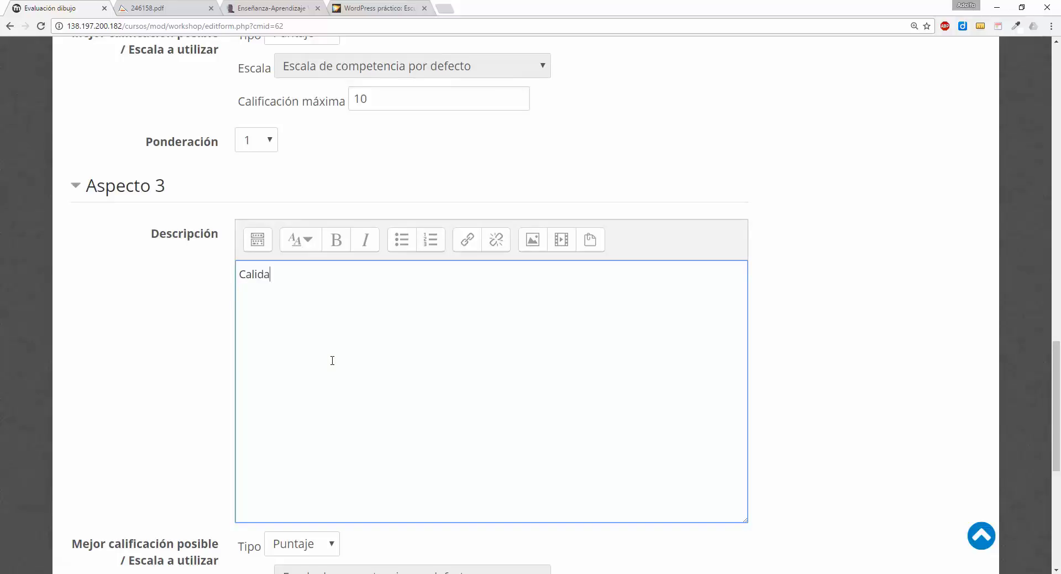
# Save the assessment form and open its preview
pyautogui.scroll(-7, 330, 394)
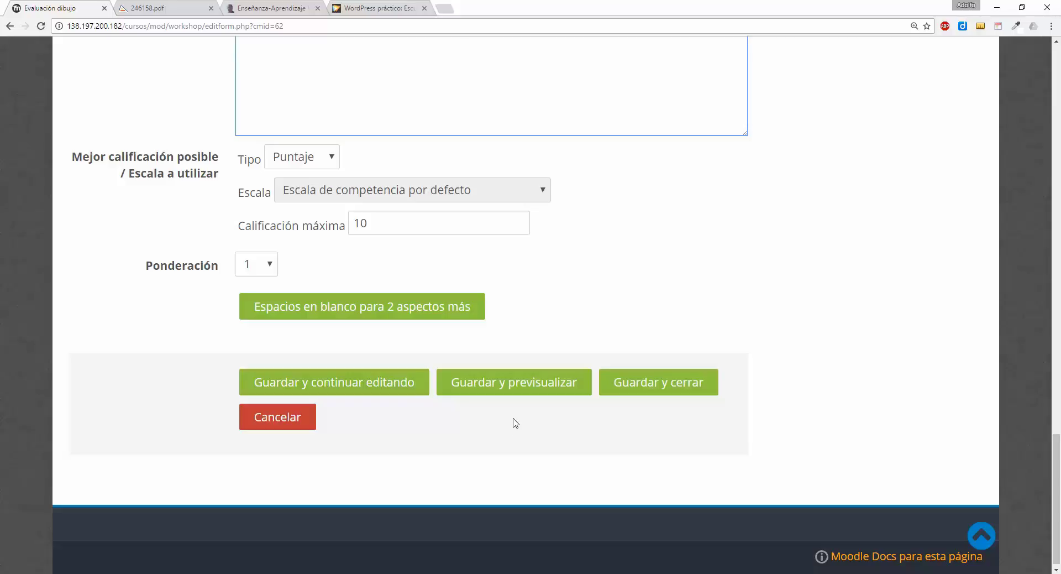
pyautogui.click(514, 394)
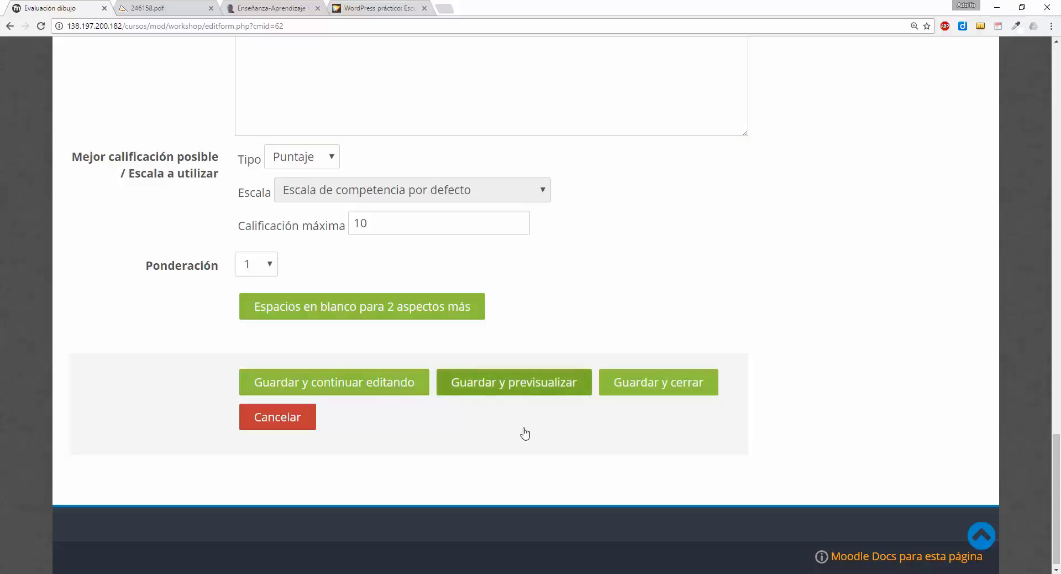
pyautogui.click(525, 393)
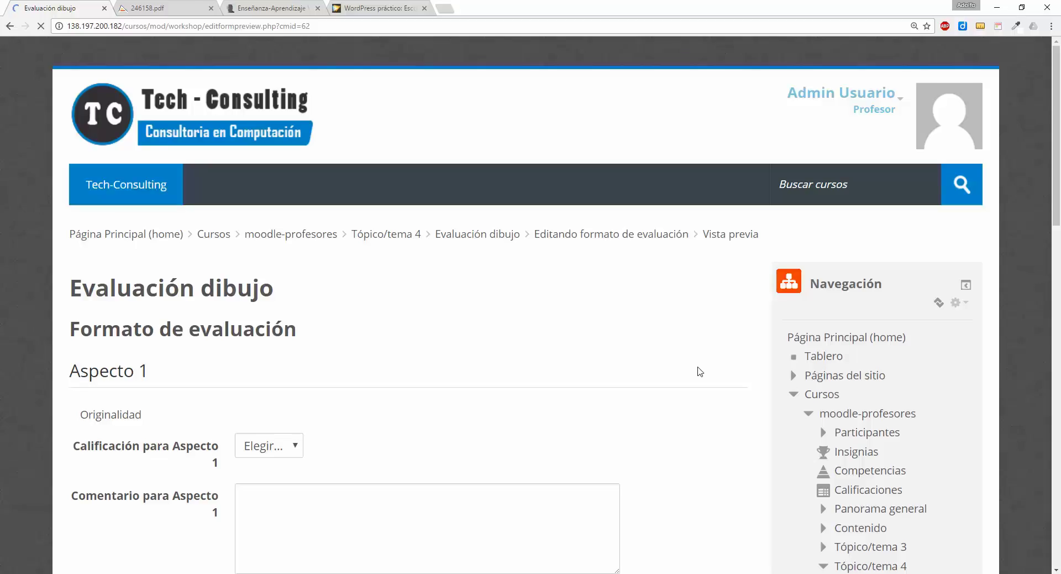
# Examine the grade choices offered for Aspecto 1 in the assessment form preview
pyautogui.scroll(-2, 699, 371)
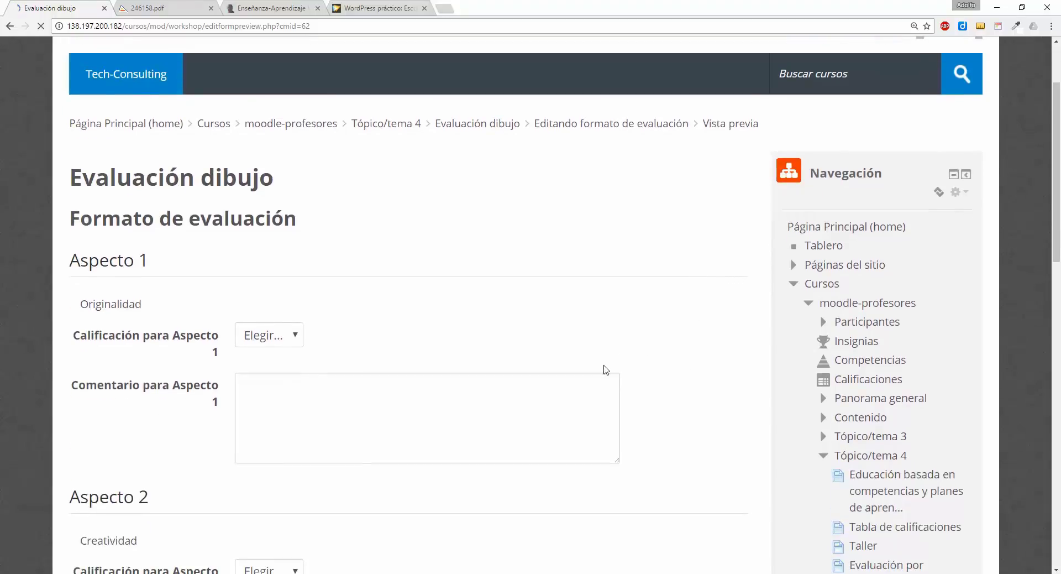
pyautogui.scroll(-2, 514, 360)
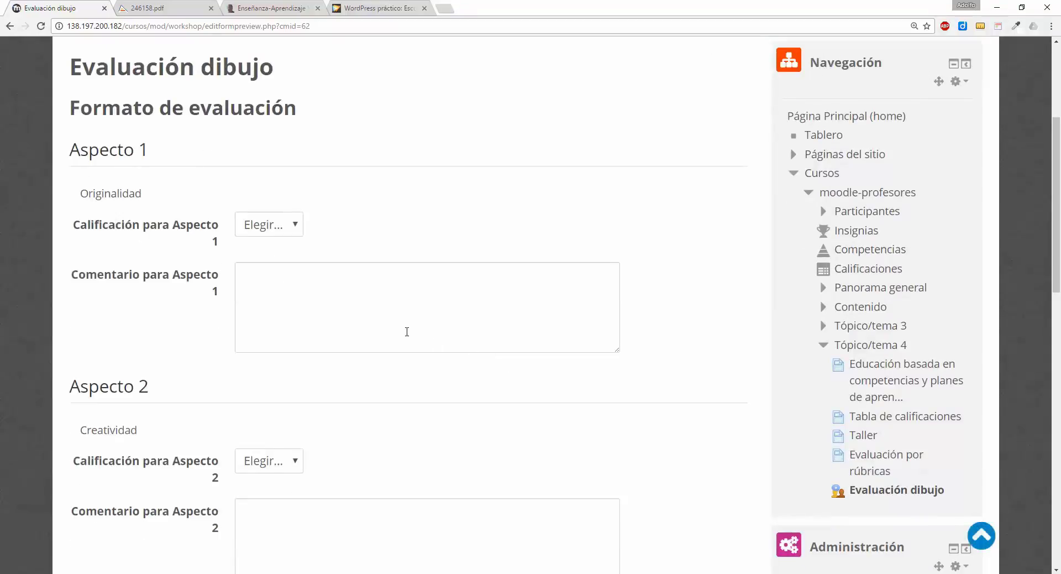
pyautogui.moveTo(121, 225); pyautogui.dragTo(162, 227)
pyautogui.click(294, 225)
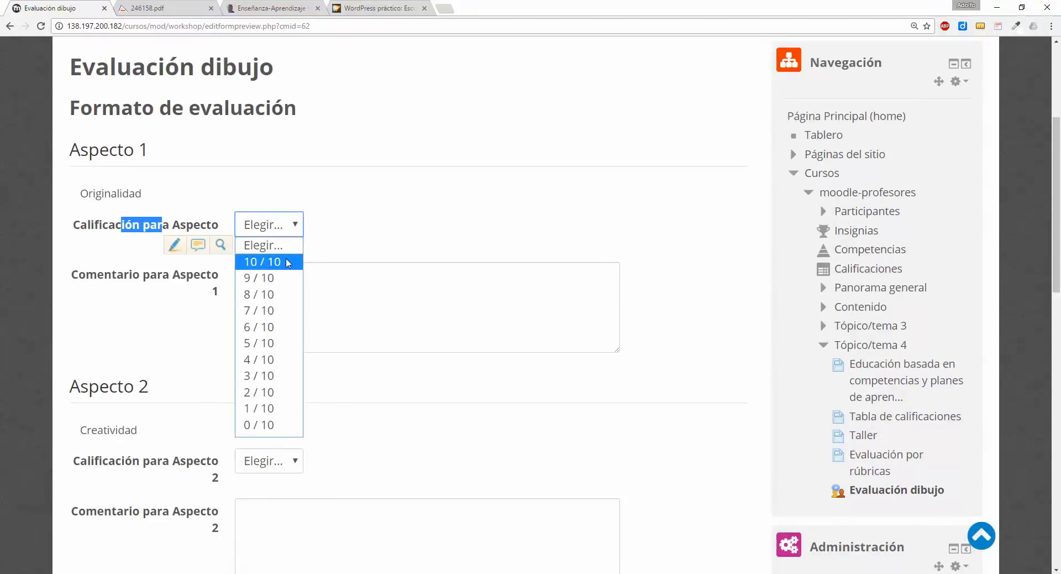
pyautogui.click(281, 252)
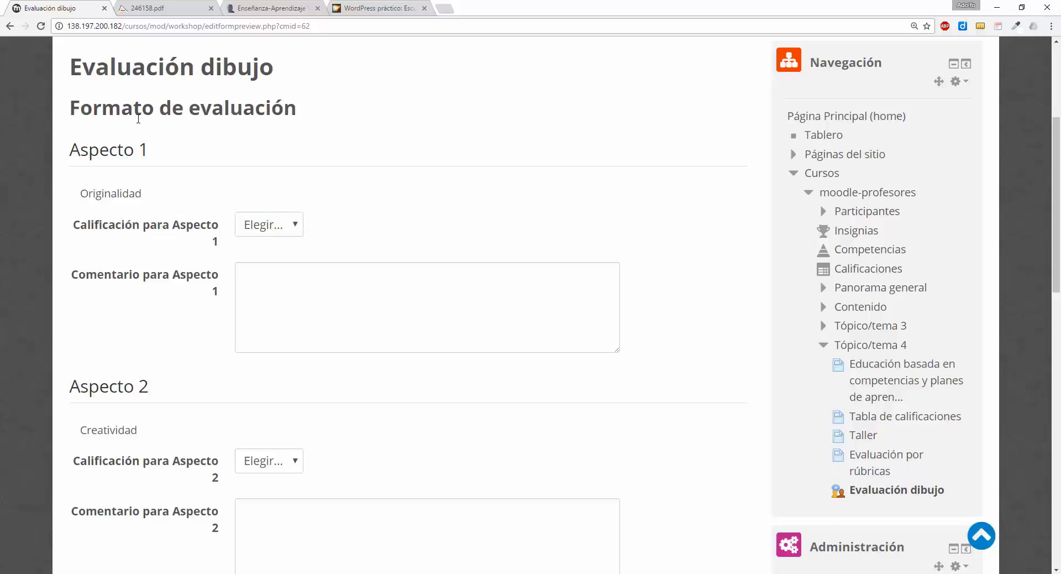
# Examine the Originalidad, Creatividad and Calidad aspects in the assessment form preview
pyautogui.moveTo(105, 193); pyautogui.dragTo(143, 193)
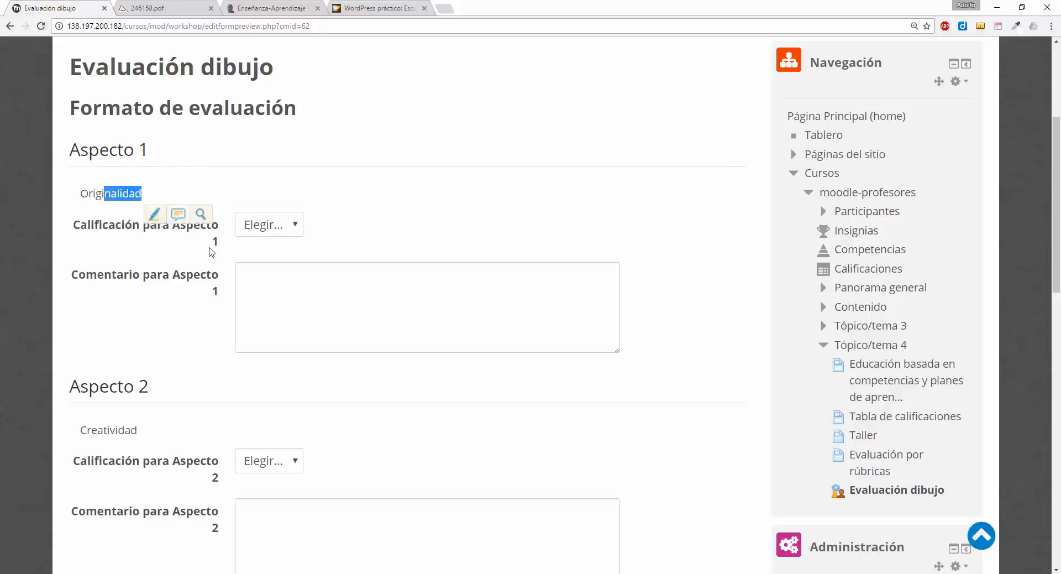
pyautogui.scroll(-2, 85, 359)
pyautogui.moveTo(79, 313); pyautogui.dragTo(157, 316)
pyautogui.scroll(-2, 151, 433)
pyautogui.moveTo(76, 447); pyautogui.dragTo(184, 438)
pyautogui.scroll(8, 333, 334)
pyautogui.scroll(-2, 279, 373)
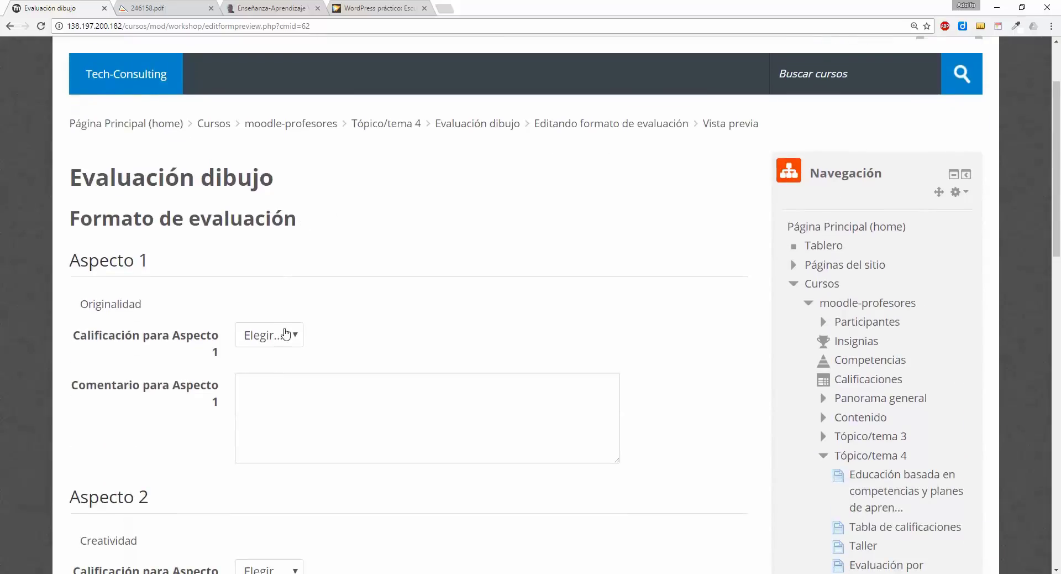
# Examine how an evaluator grades and comments on the Originalidad aspect
pyautogui.click(285, 334)
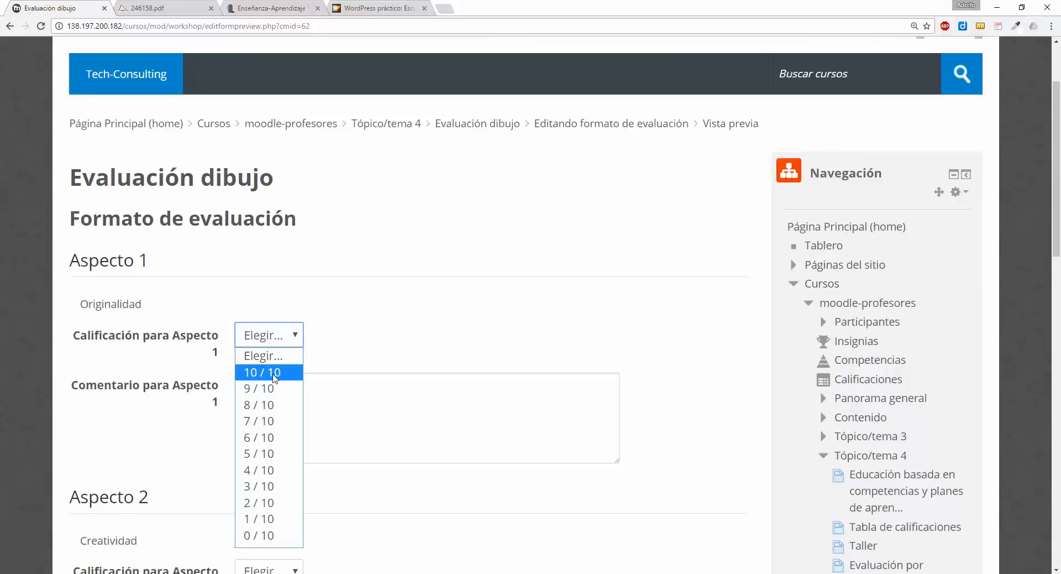
pyautogui.click(377, 360)
pyautogui.click(320, 391)
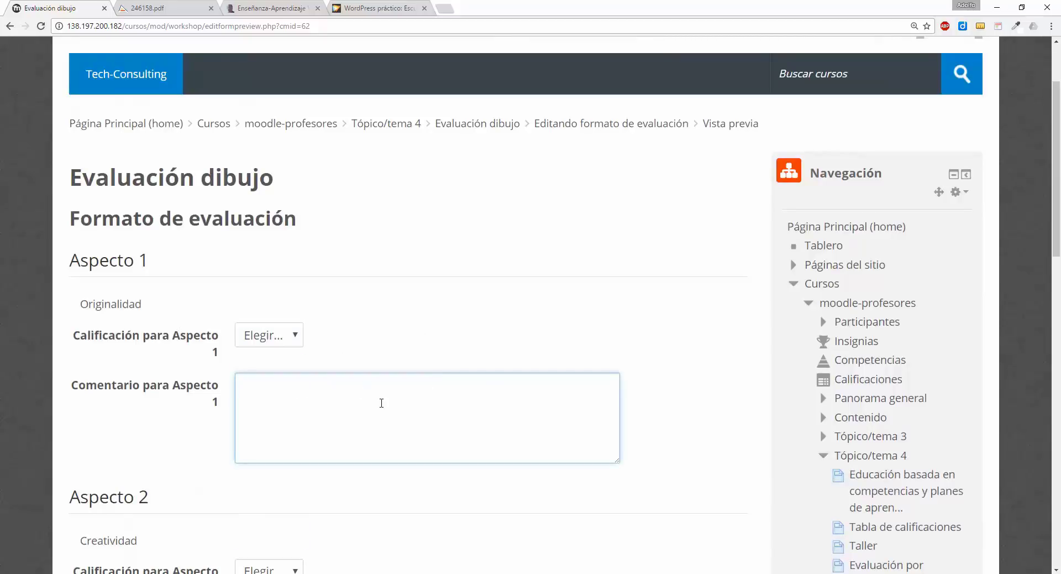
pyautogui.doubleClick(111, 304)
# Examine the Retroalimentación global section and its feedback field for the author
pyautogui.scroll(-5, 210, 368)
pyautogui.scroll(-10, 249, 376)
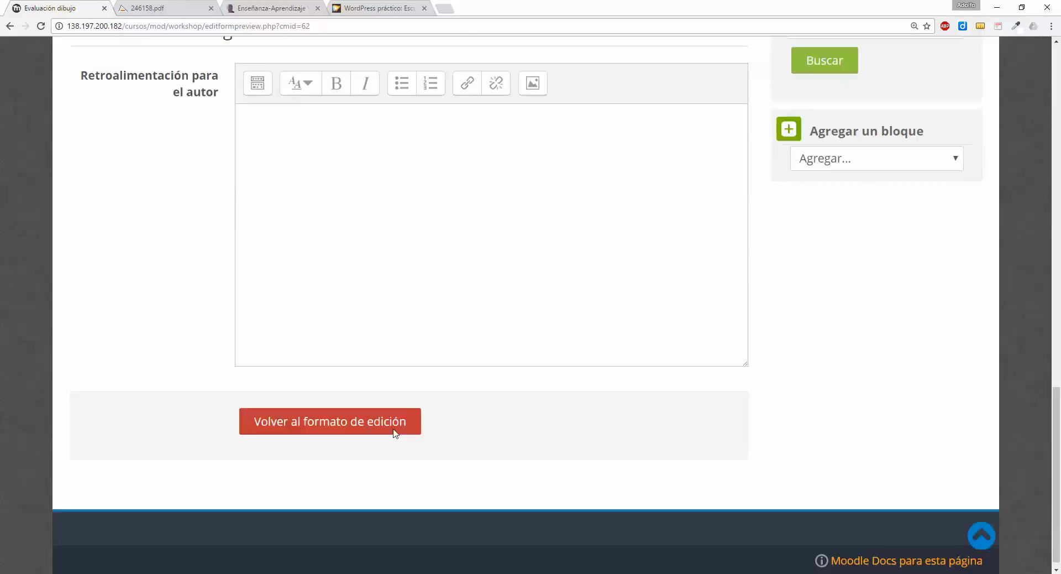
pyautogui.scroll(4, 377, 432)
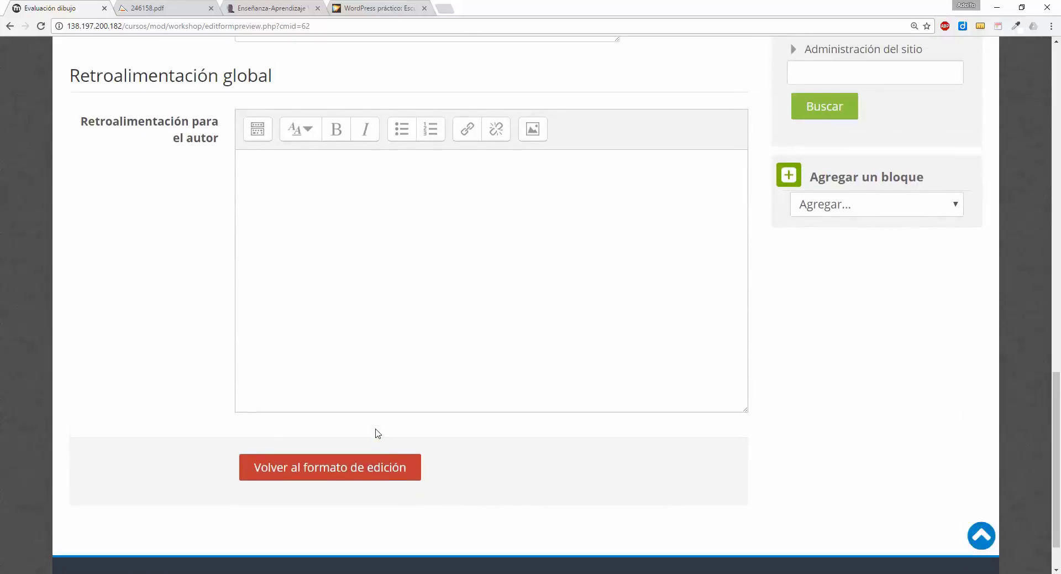
pyautogui.scroll(2, 375, 428)
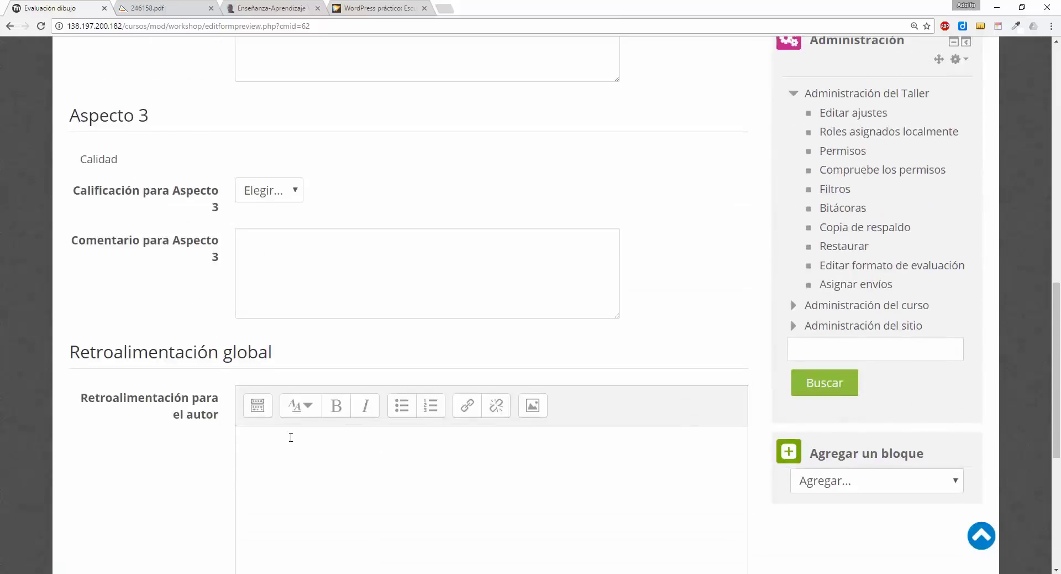
pyautogui.moveTo(105, 398)
pyautogui.mouseDown()
pyautogui.moveTo(185, 400)
pyautogui.moveTo(205, 415)
pyautogui.mouseUp()
pyautogui.click(314, 464)
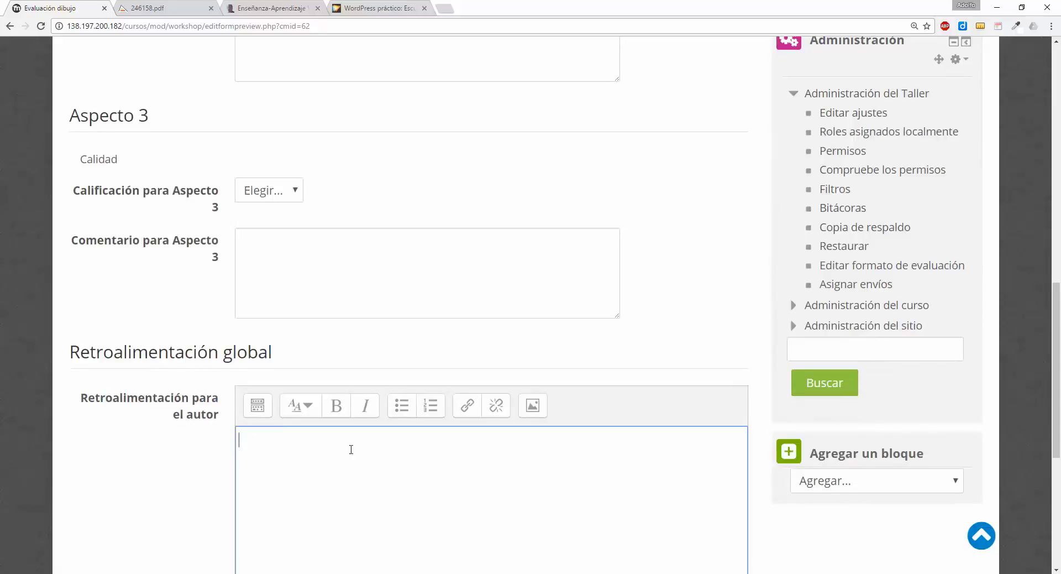
pyautogui.scroll(-6, 367, 446)
# Return from the preview to the assessment form editor, then save and close the form to show the phase planner
pyautogui.click(357, 415)
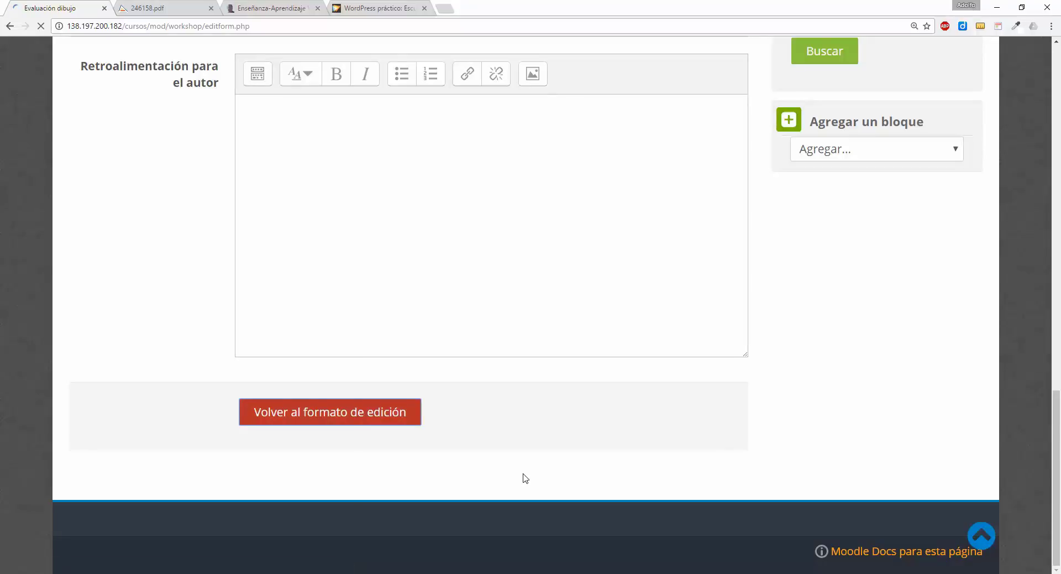
pyautogui.scroll(-3, 525, 477)
pyautogui.scroll(-10, 524, 474)
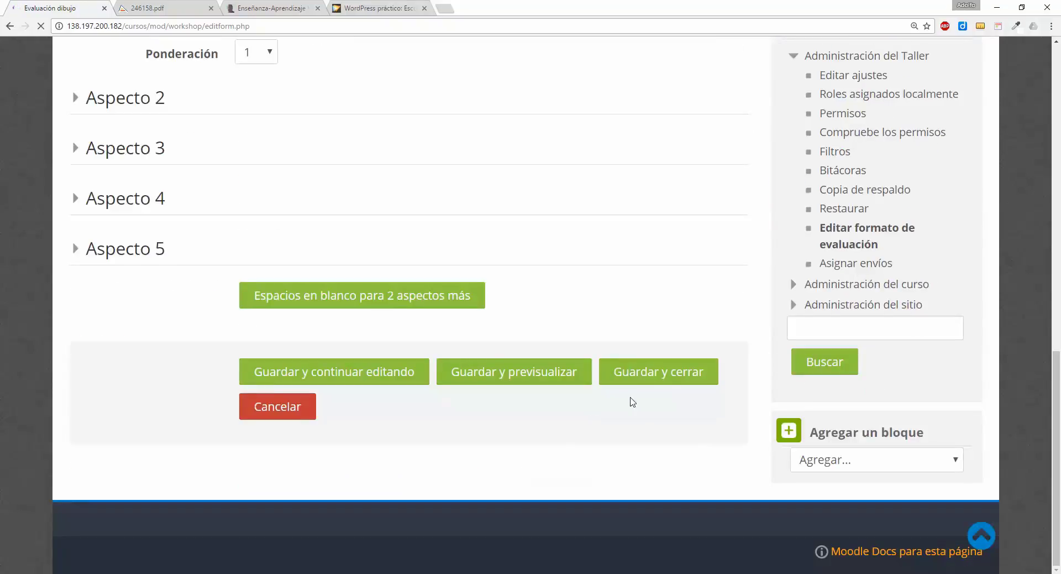
pyautogui.click(658, 376)
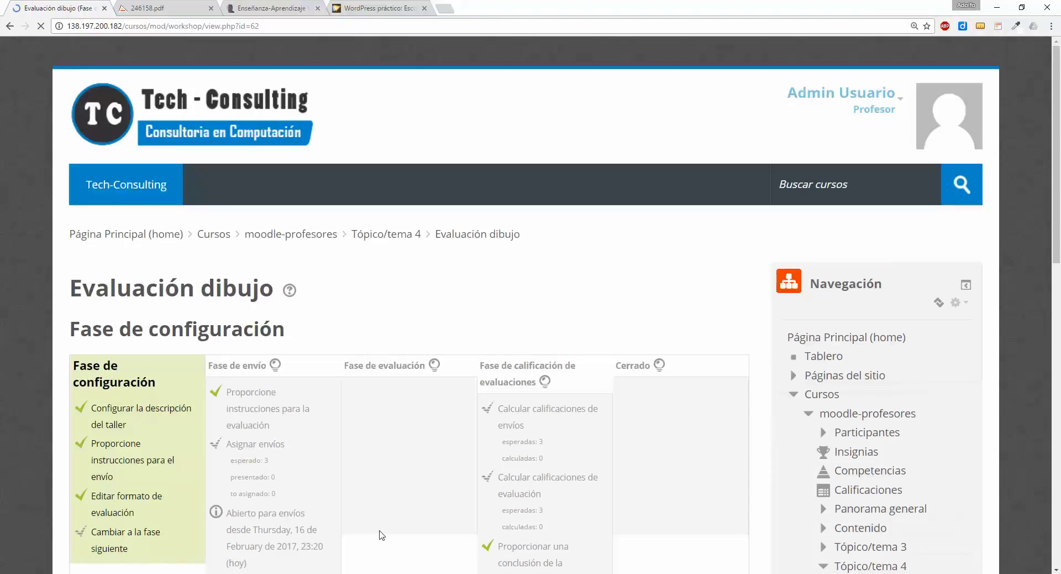
pyautogui.scroll(-2, 381, 532)
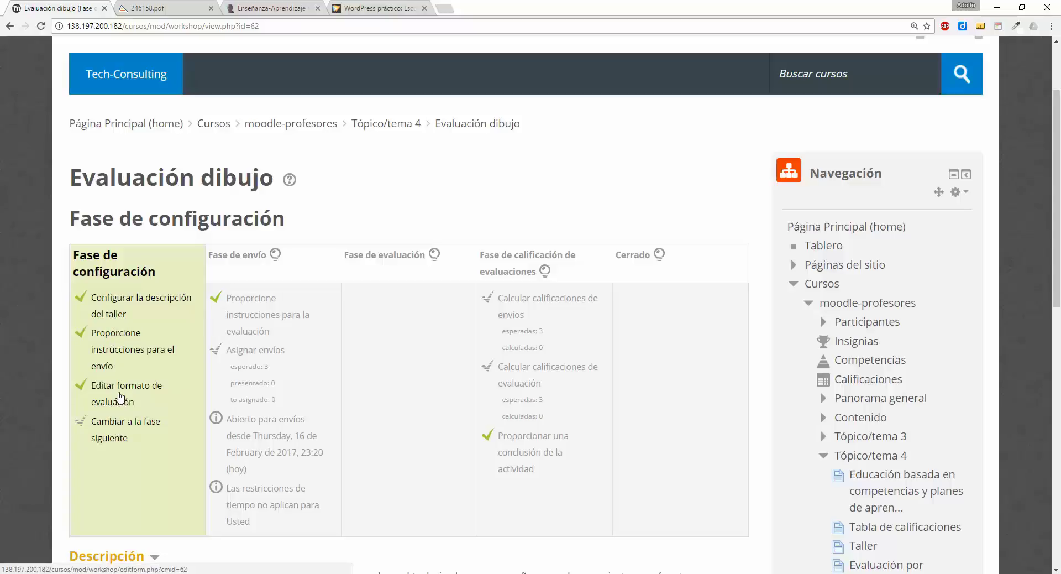
pyautogui.scroll(-1, 119, 409)
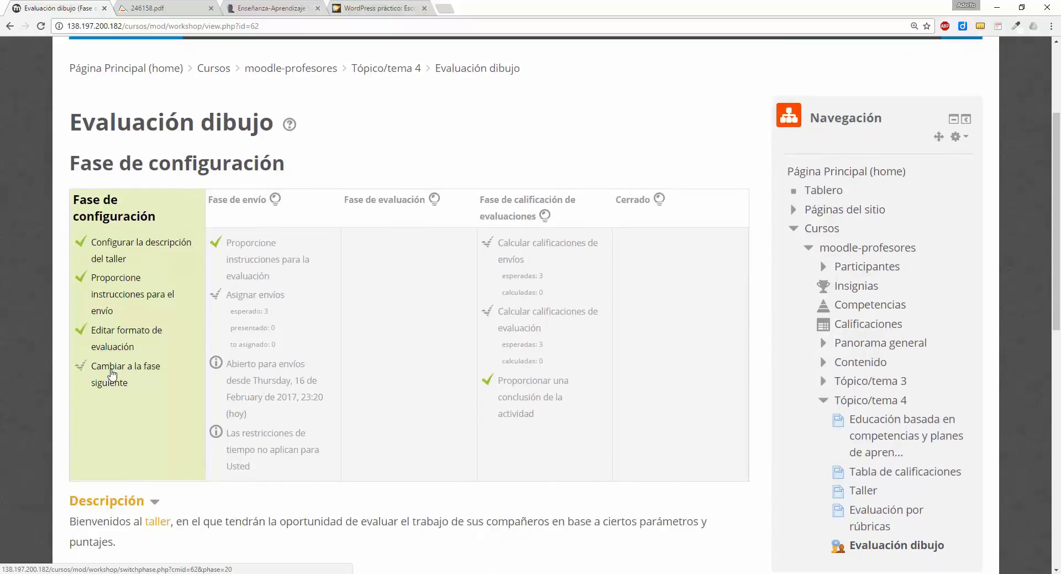
# Switch the workshop from the configuration phase to the submission phase (Fase de envíos) and confirm the change
pyautogui.scroll(-3, 94, 311)
pyautogui.click(113, 207)
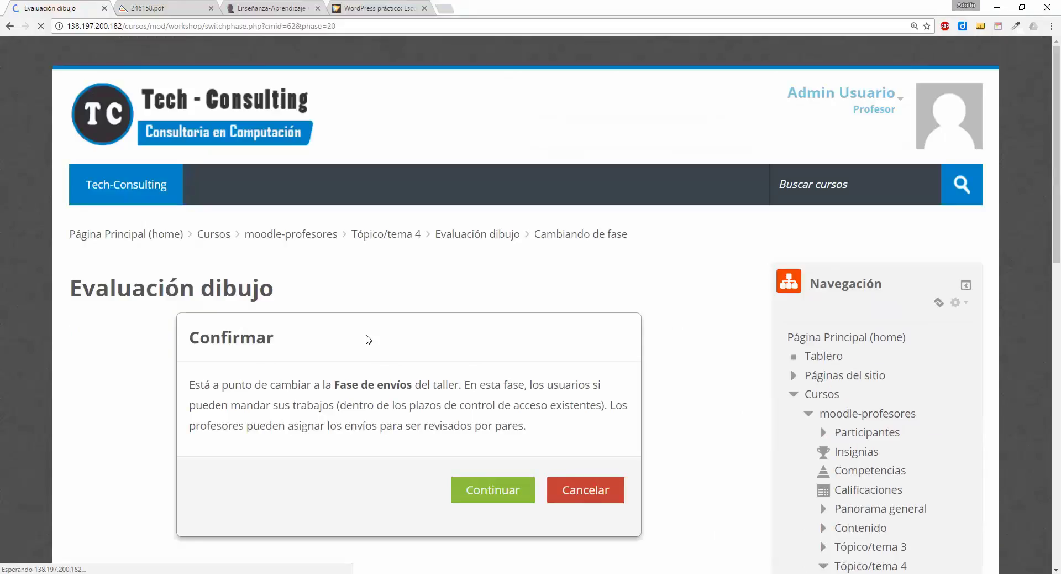
pyautogui.moveTo(245, 384)
pyautogui.mouseDown()
pyautogui.moveTo(445, 384)
pyautogui.moveTo(464, 386)
pyautogui.moveTo(402, 403)
pyautogui.moveTo(331, 404)
pyautogui.moveTo(606, 409)
pyautogui.moveTo(459, 426)
pyautogui.moveTo(541, 430)
pyautogui.mouseUp()
pyautogui.scroll(-2, 536, 436)
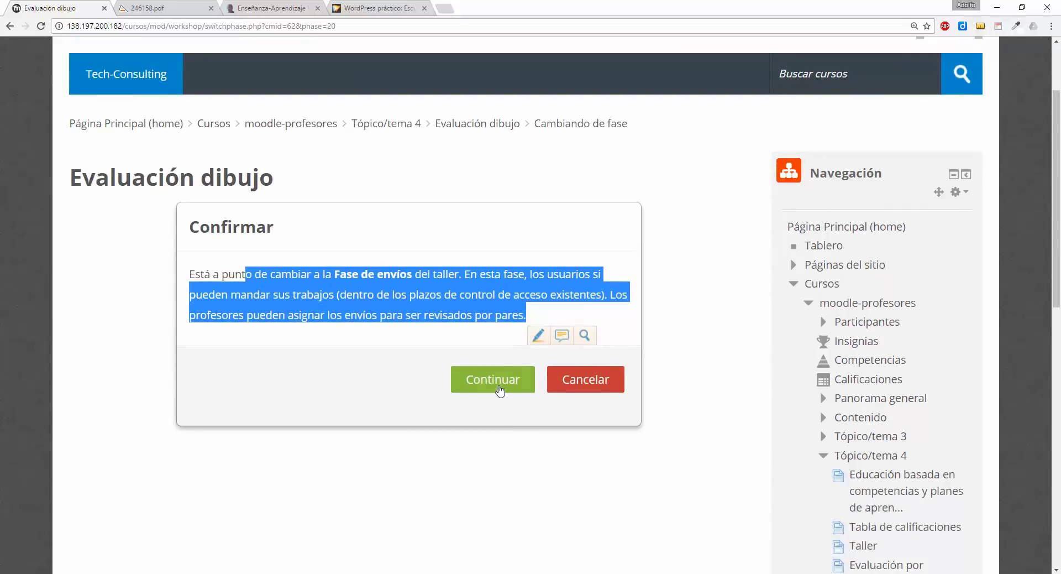
pyautogui.click(499, 390)
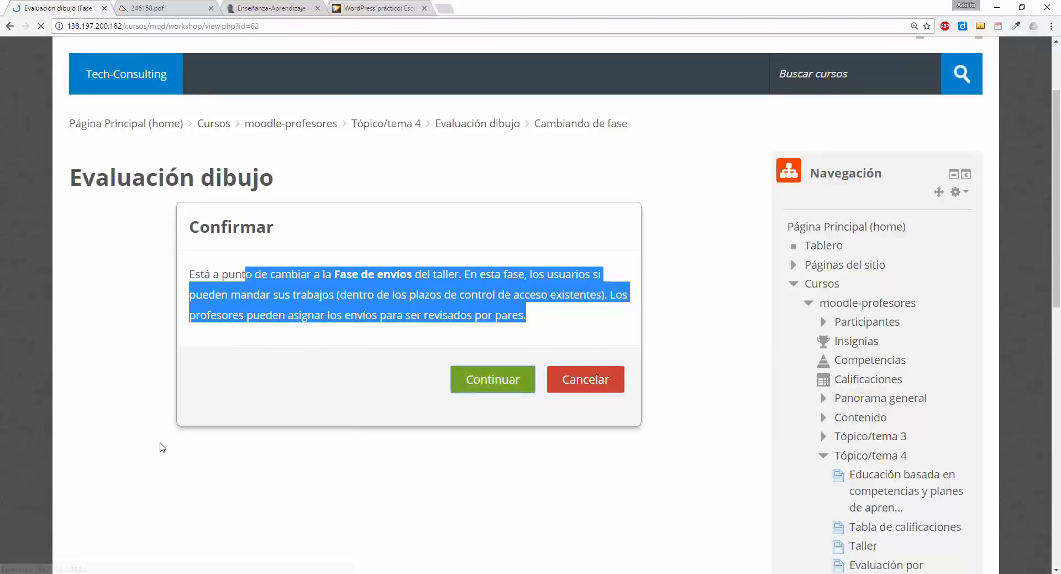
# Review the tasks of the Fase de envío in the phase planner and open its Asignar envíos page
pyautogui.scroll(-2, 169, 448)
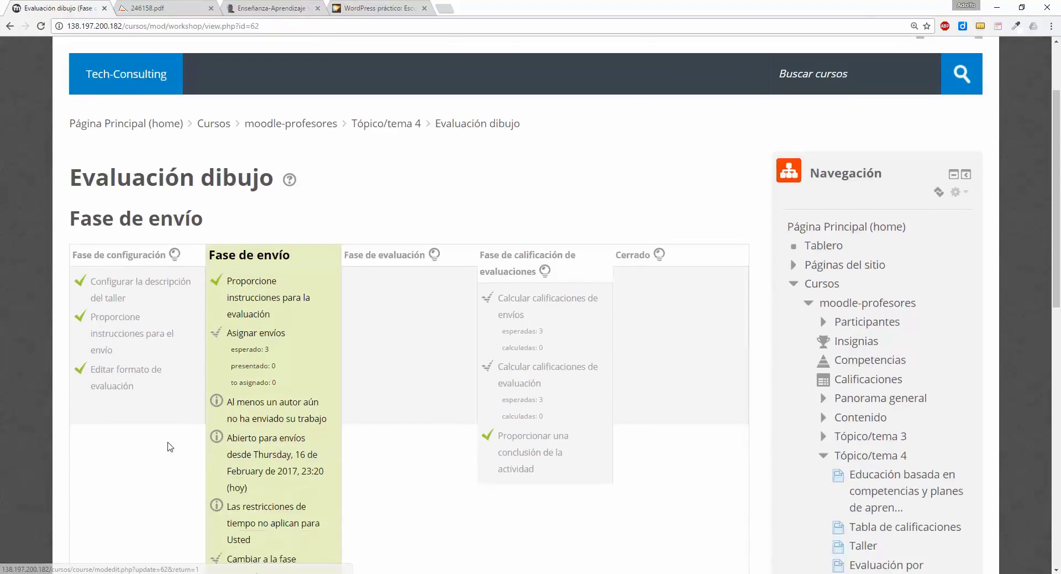
pyautogui.scroll(-1, 170, 446)
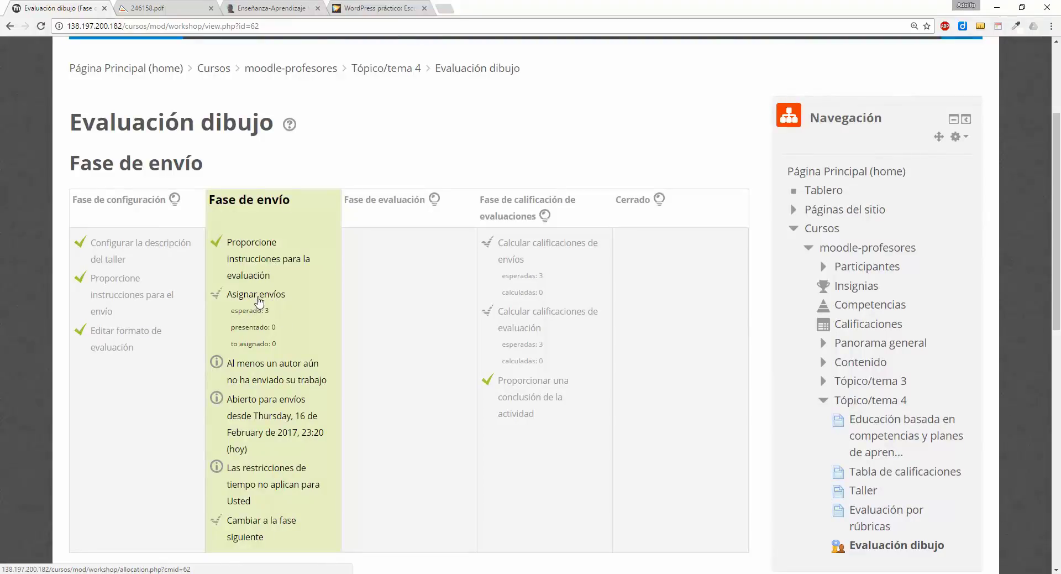
pyautogui.scroll(-1, 260, 297)
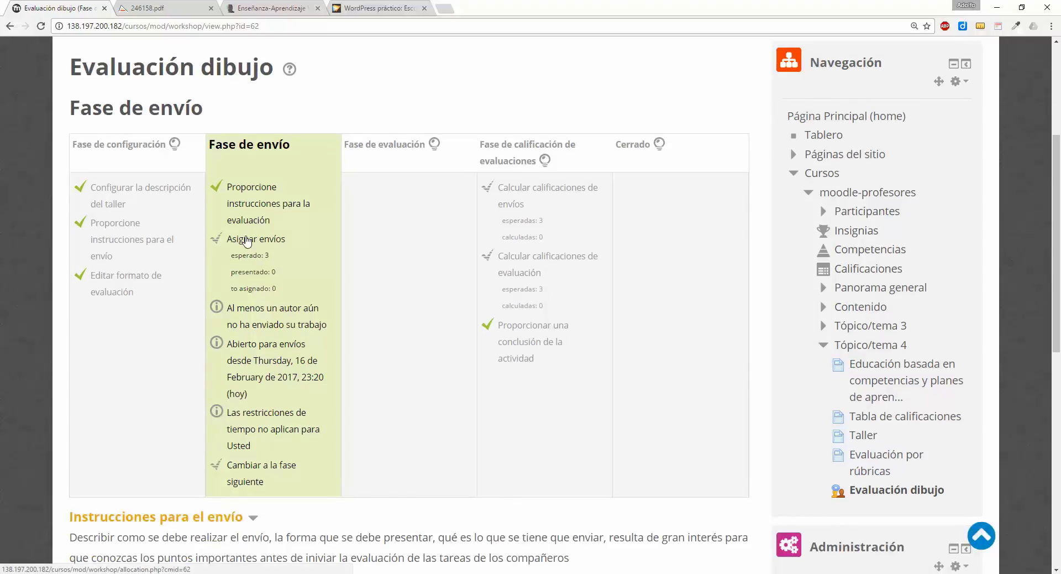
pyautogui.click(246, 240)
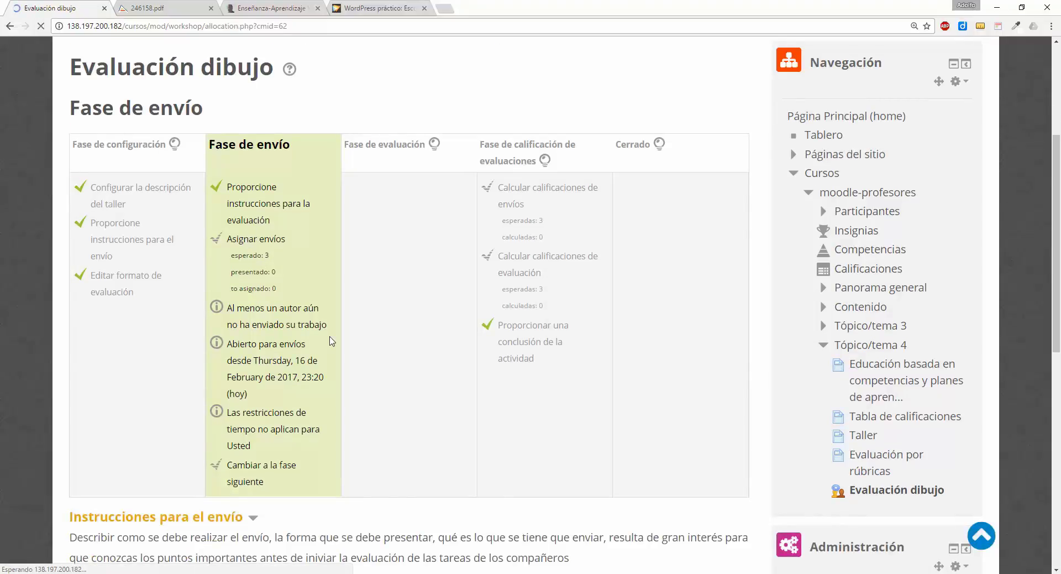
# Review the participants and their reviewer columns in the workshop's manual allocation table
pyautogui.scroll(-2, 357, 402)
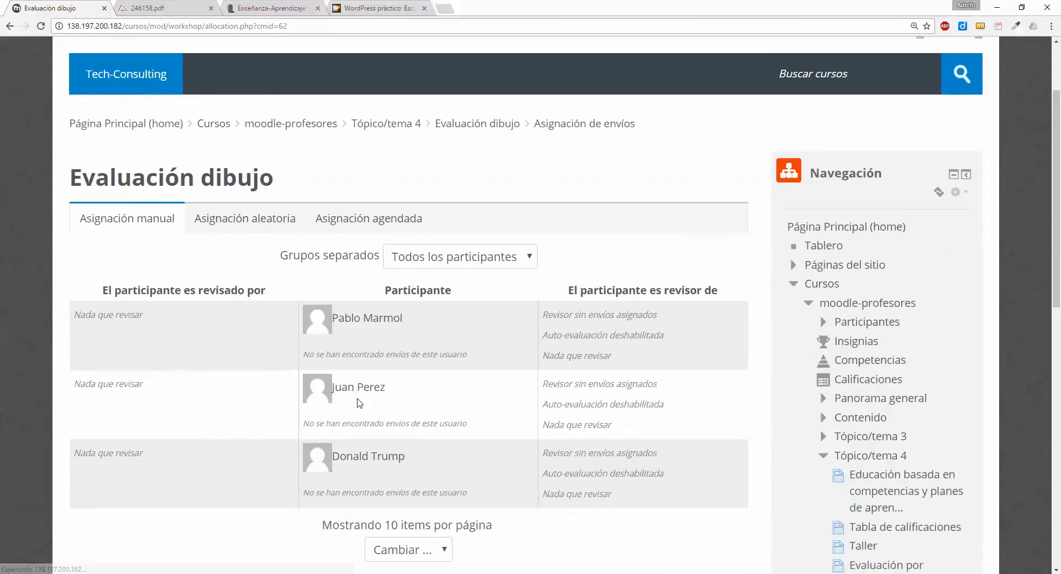
pyautogui.scroll(-1, 359, 402)
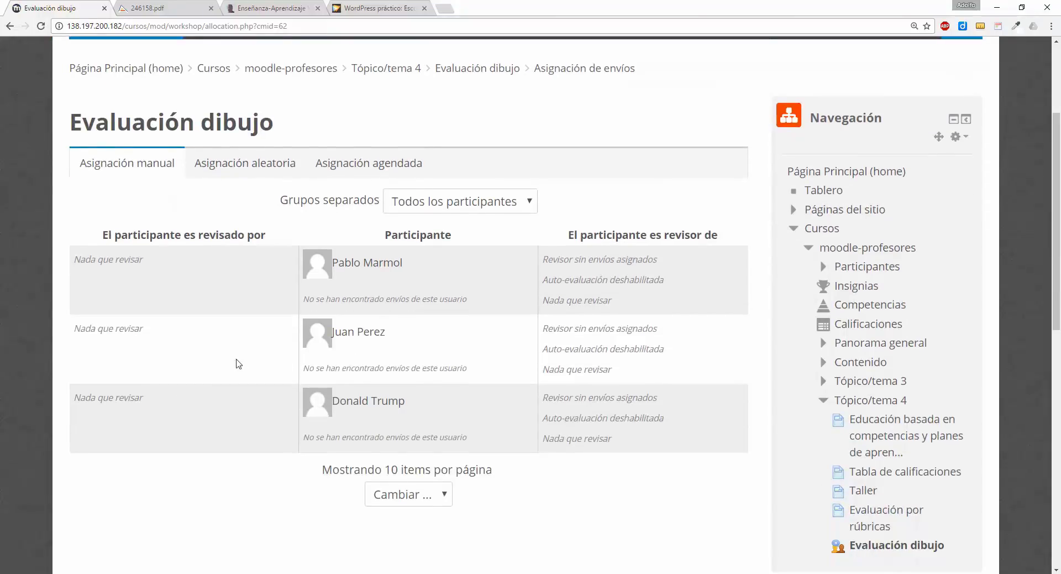
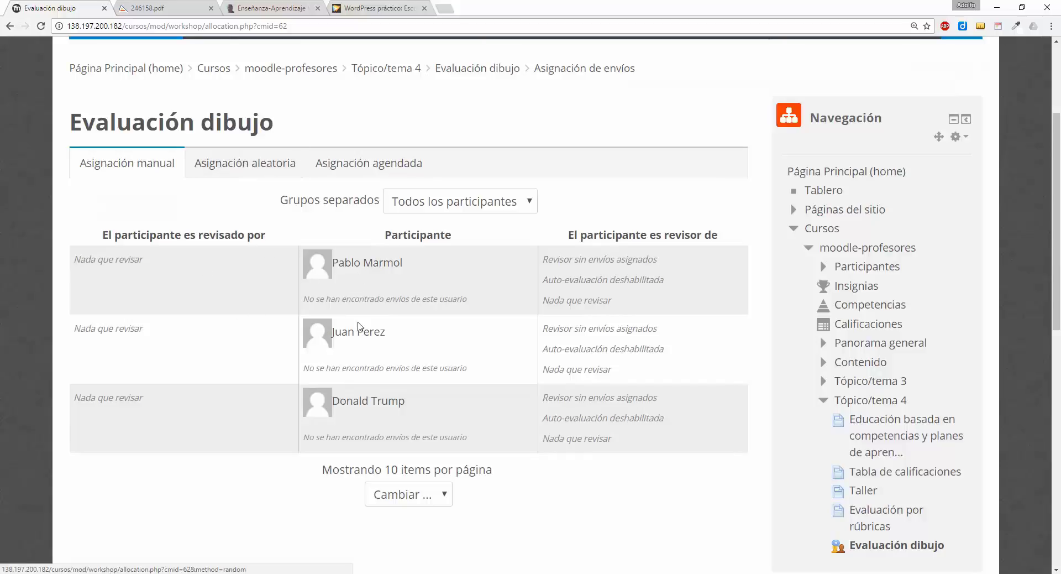
pyautogui.moveTo(407, 262); pyautogui.dragTo(332, 262)
pyautogui.moveTo(386, 331); pyautogui.dragTo(340, 331)
pyautogui.moveTo(361, 400); pyautogui.dragTo(346, 400)
pyautogui.moveTo(449, 400); pyautogui.dragTo(438, 401)
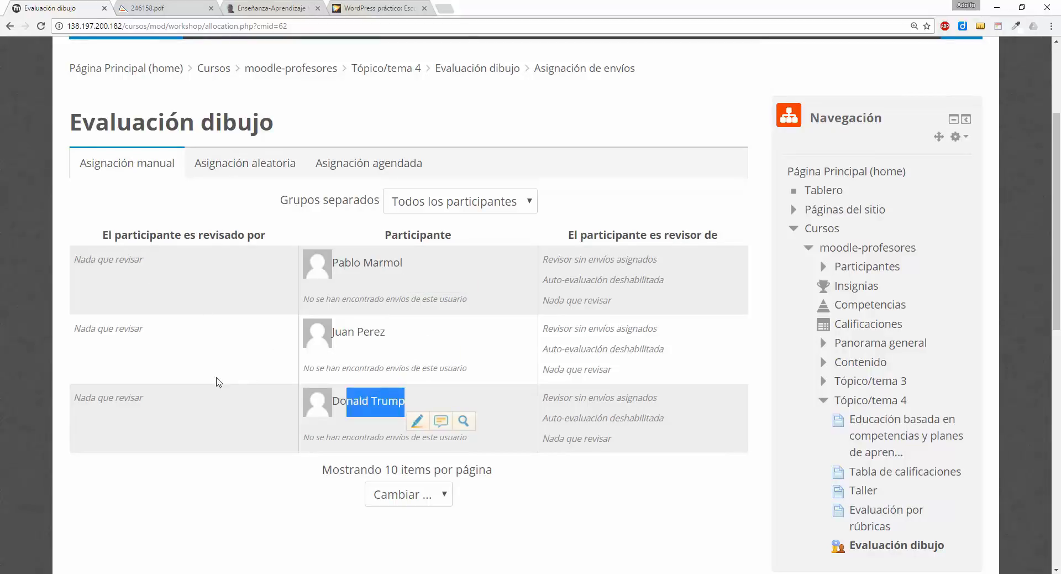
pyautogui.moveTo(360, 262); pyautogui.dragTo(402, 262)
pyautogui.moveTo(347, 331); pyautogui.dragTo(386, 331)
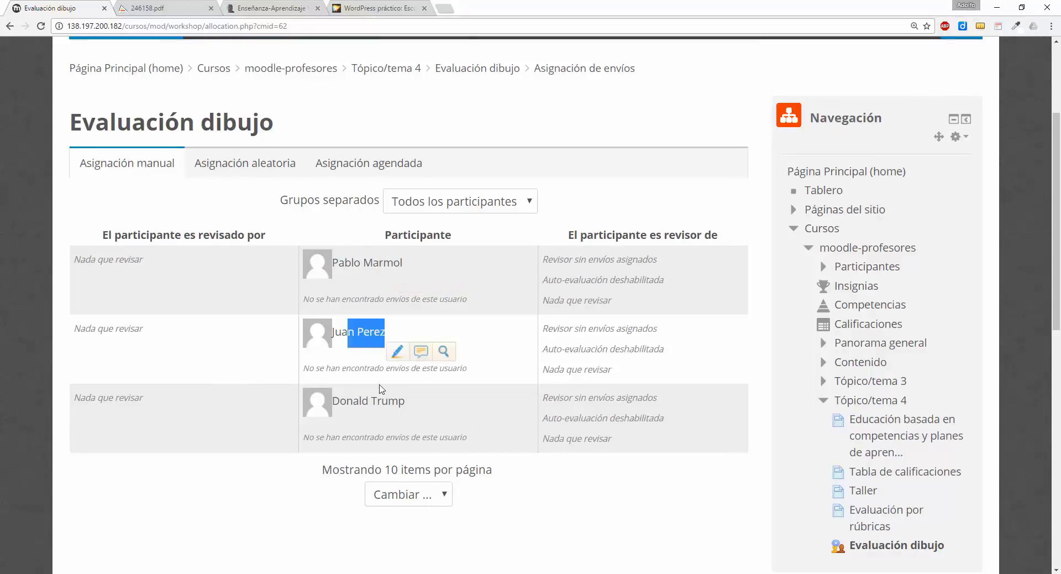
pyautogui.moveTo(370, 400); pyautogui.dragTo(402, 389)
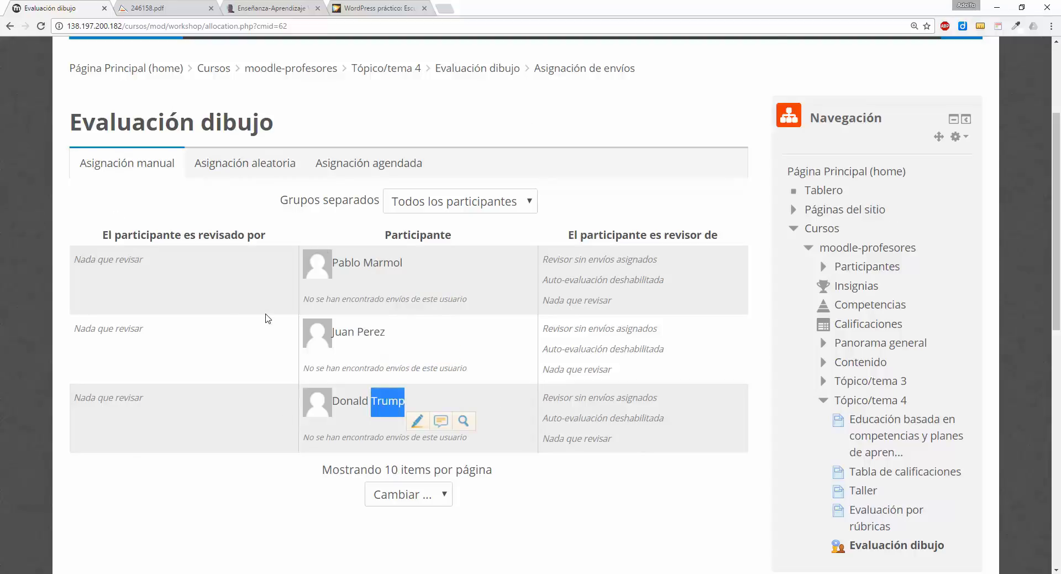
# Try setting the random allocation of submissions to 2 reviews per submission (por envío)
pyautogui.click(254, 172)
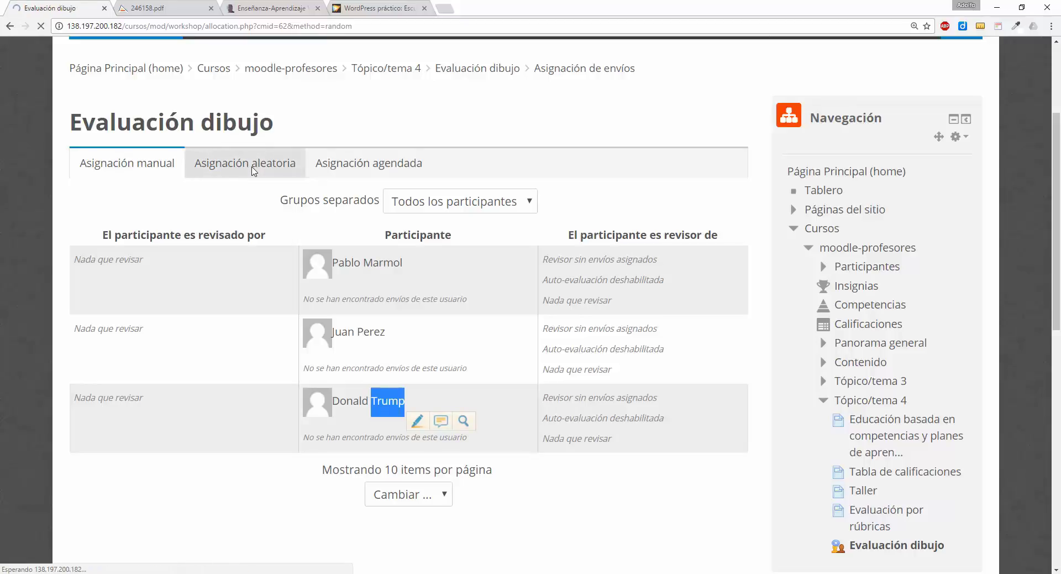
pyautogui.scroll(-3, 349, 370)
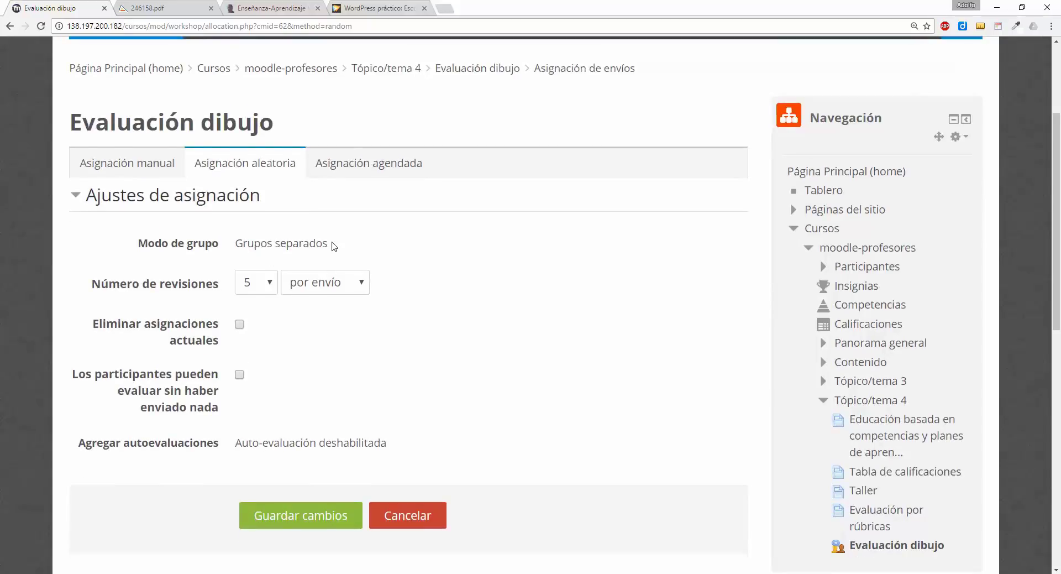
pyautogui.click(264, 285)
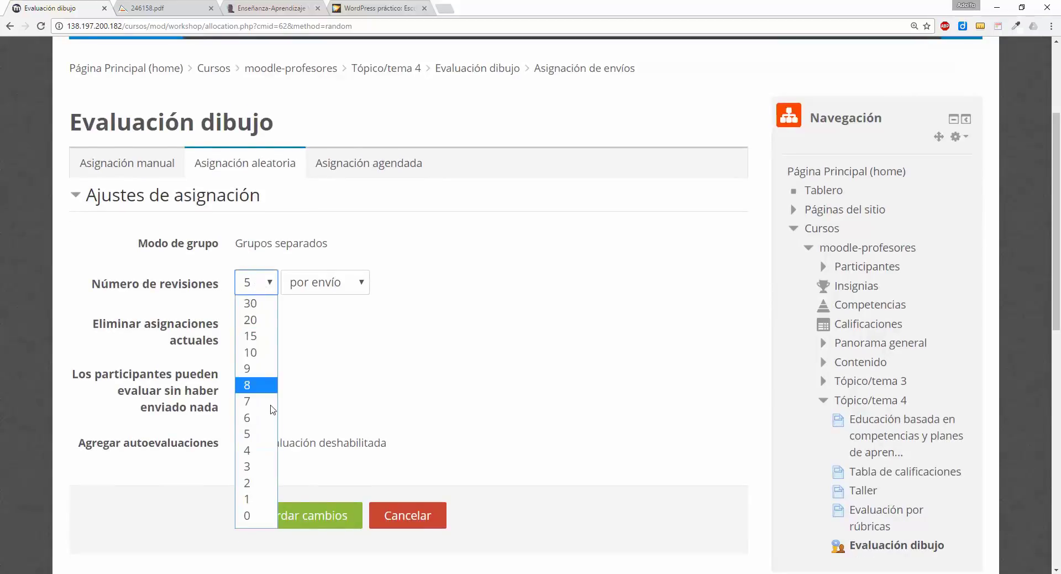
pyautogui.click(255, 483)
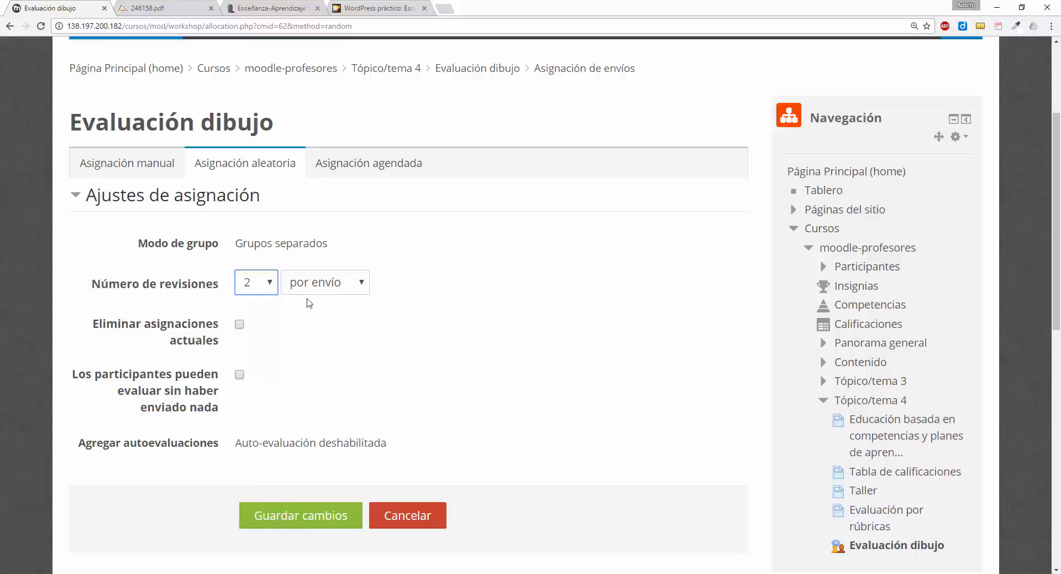
# Examine the random allocation options for assessing without having submitted anything and for adding self-assessments
pyautogui.scroll(-1, 328, 357)
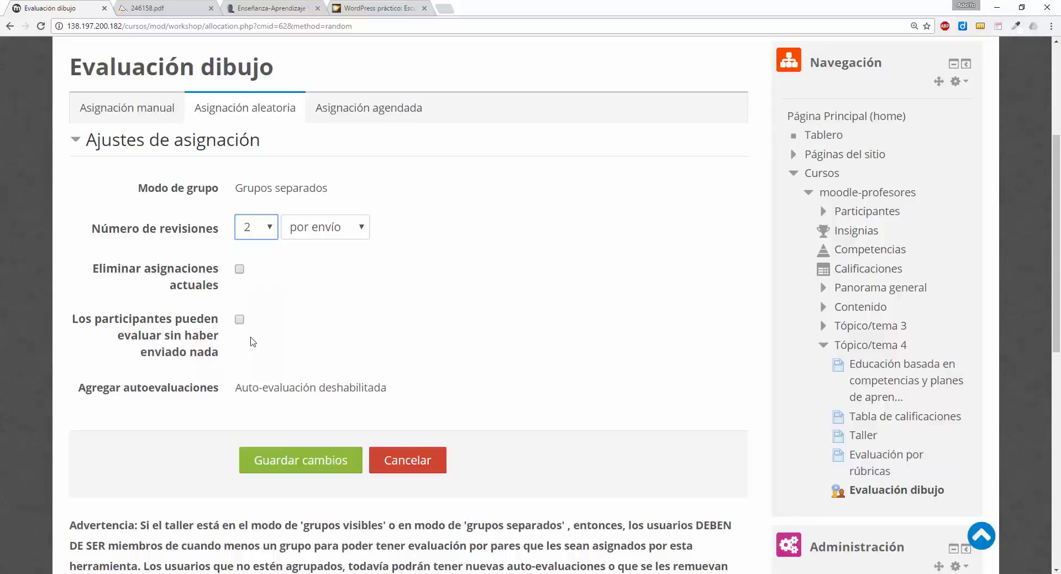
pyautogui.moveTo(131, 338); pyautogui.dragTo(221, 355)
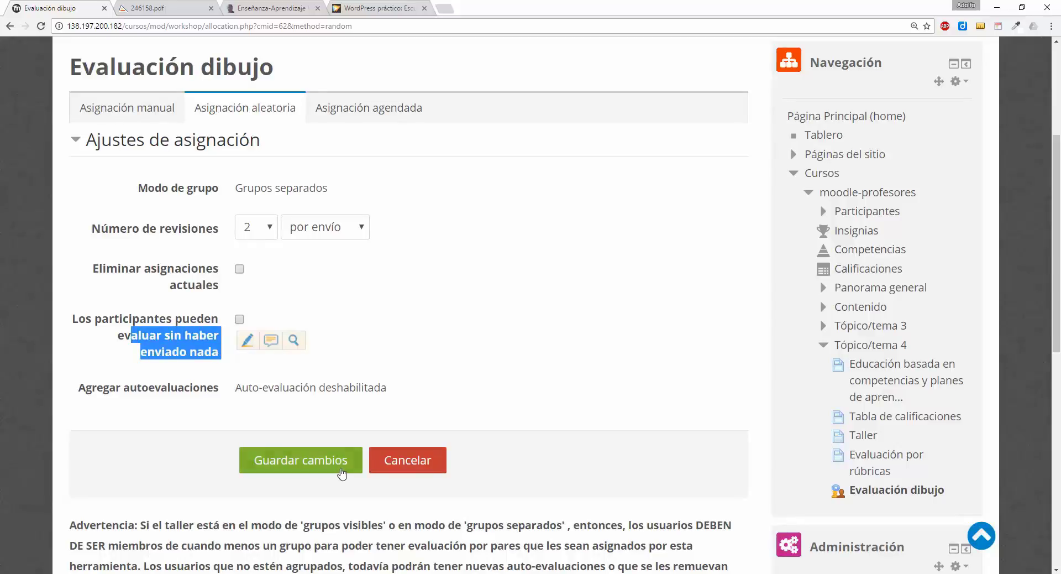
pyautogui.scroll(-2, 207, 427)
pyautogui.moveTo(131, 276); pyautogui.dragTo(184, 278)
pyautogui.moveTo(316, 277); pyautogui.dragTo(428, 275)
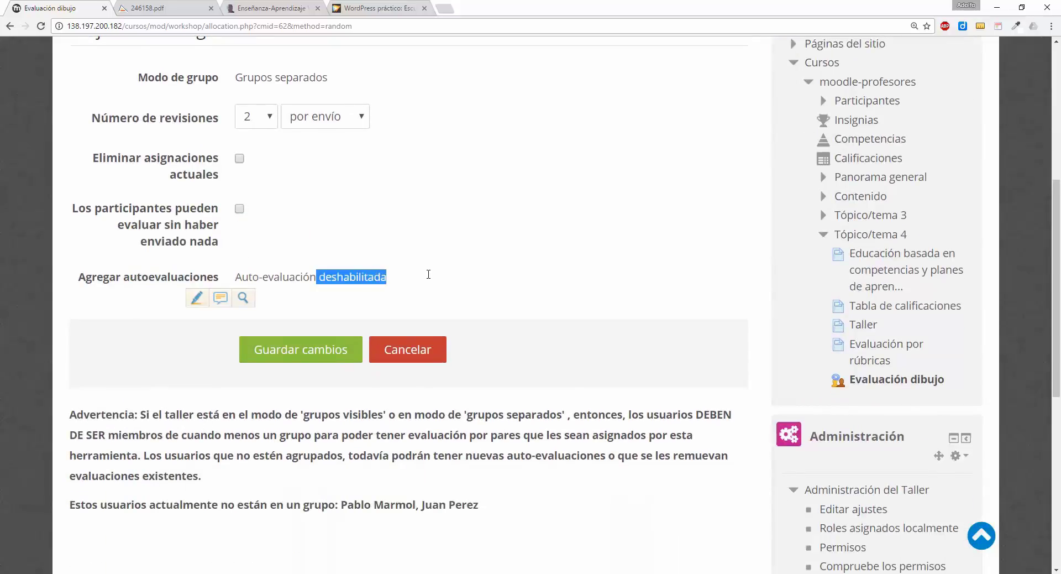
pyautogui.scroll(-1, 458, 323)
pyautogui.scroll(3, 459, 318)
pyautogui.scroll(2, 462, 318)
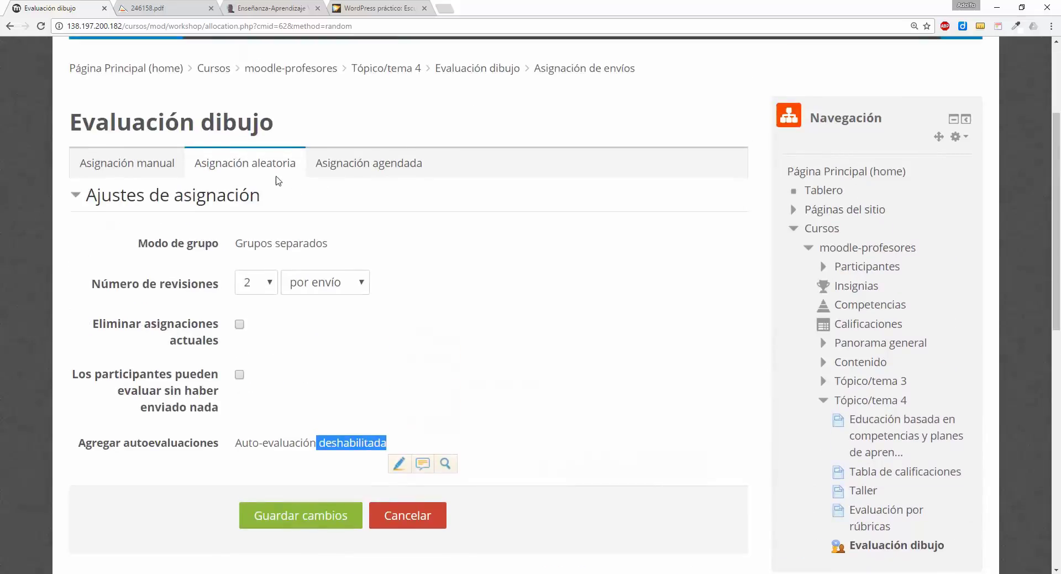
# Return to manual allocation, abandoning the unsaved random settings, and review each participant's row in the table
pyautogui.click(147, 163)
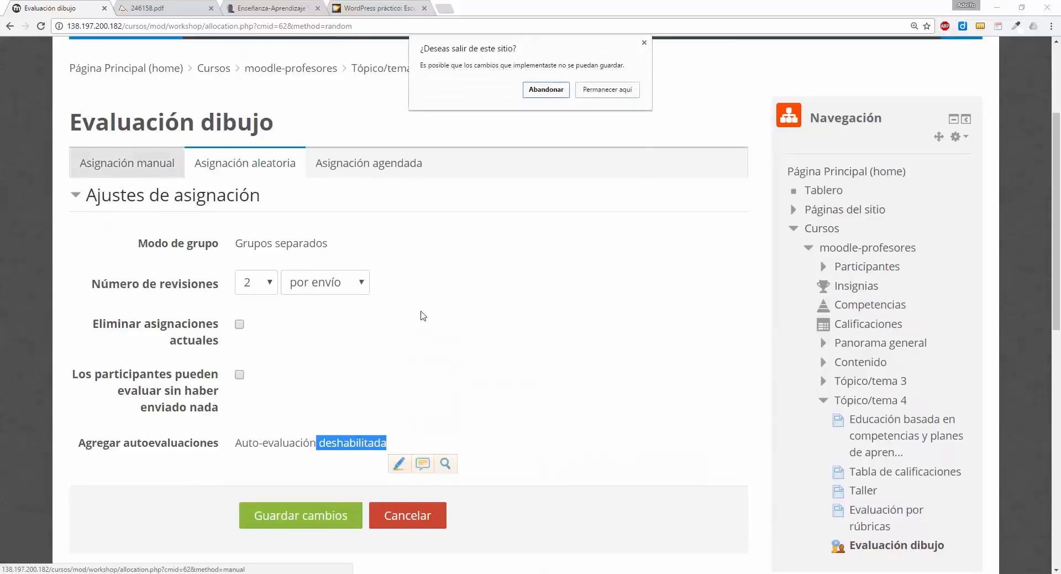
pyautogui.click(533, 94)
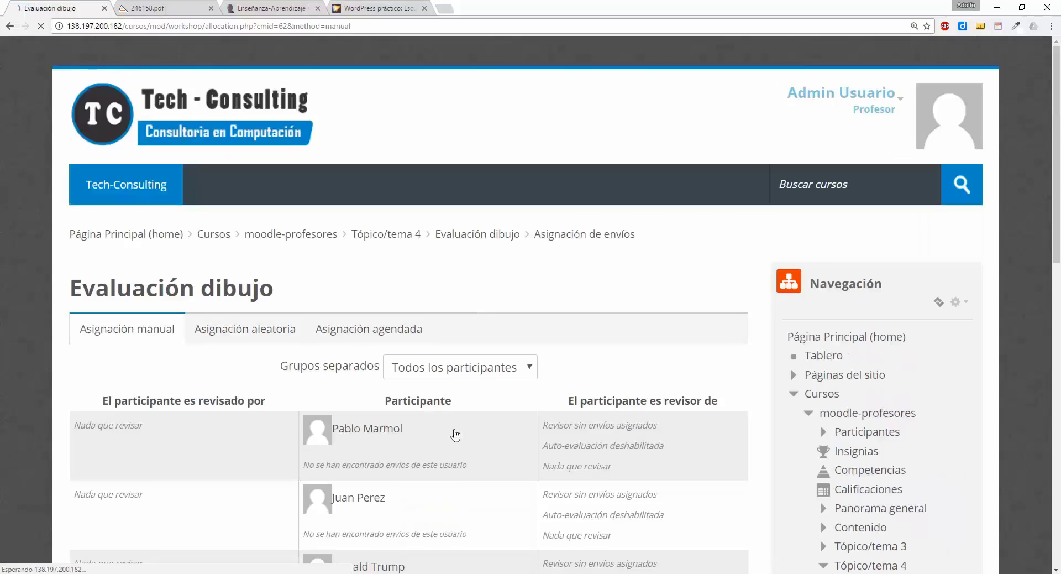
pyautogui.scroll(-3, 416, 352)
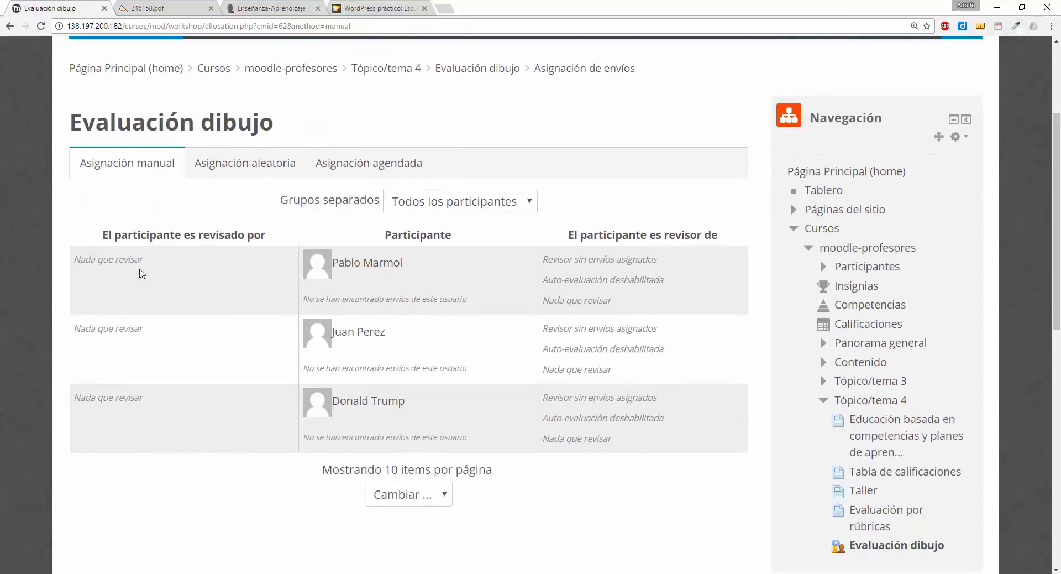
pyautogui.moveTo(143, 259)
pyautogui.mouseDown()
pyautogui.moveTo(69, 264)
pyautogui.moveTo(115, 260)
pyautogui.mouseUp()
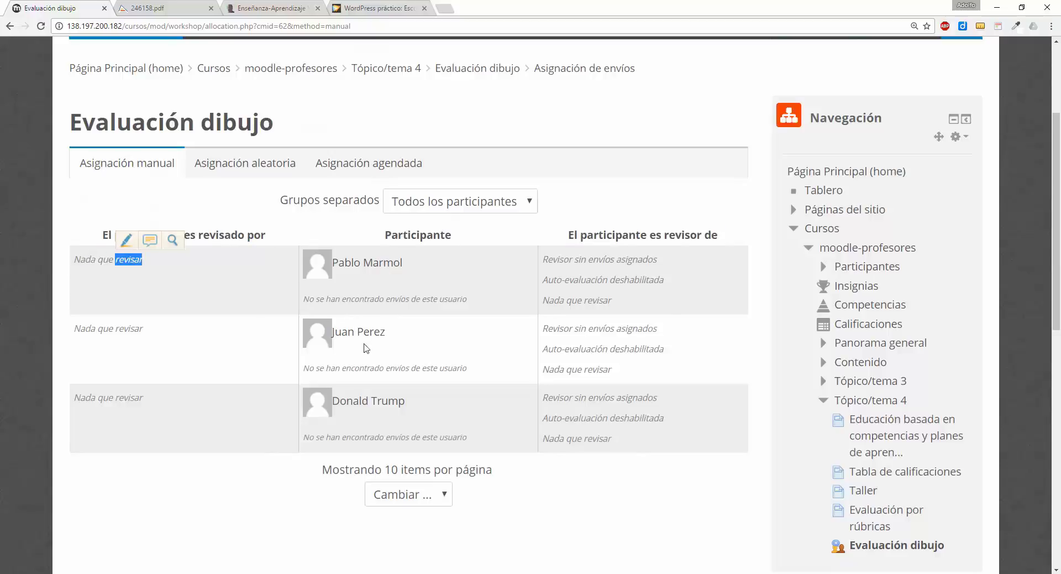
pyautogui.moveTo(426, 274); pyautogui.dragTo(332, 264)
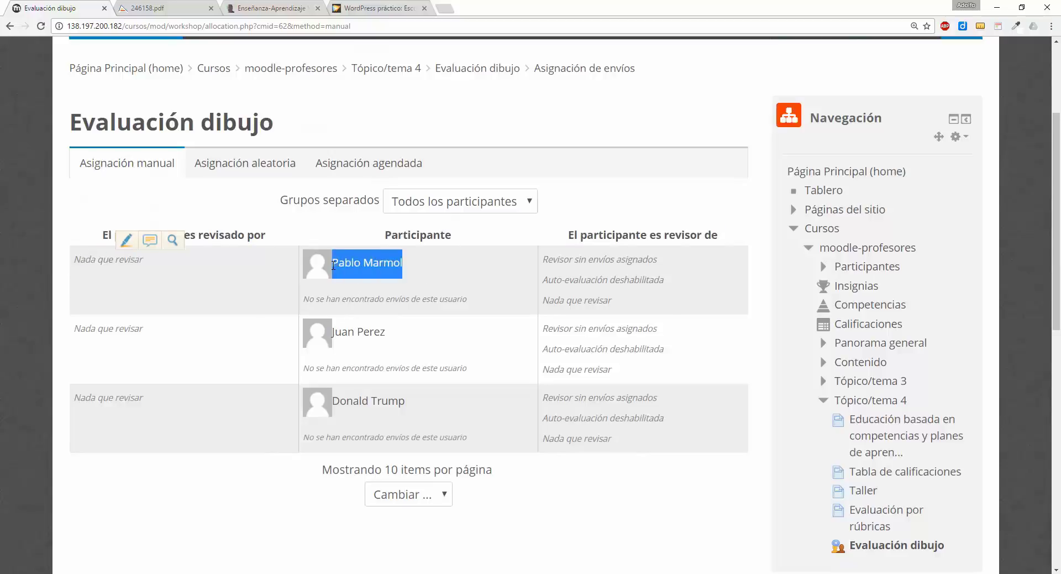
pyautogui.moveTo(398, 338); pyautogui.dragTo(332, 333)
pyautogui.moveTo(404, 400); pyautogui.dragTo(334, 412)
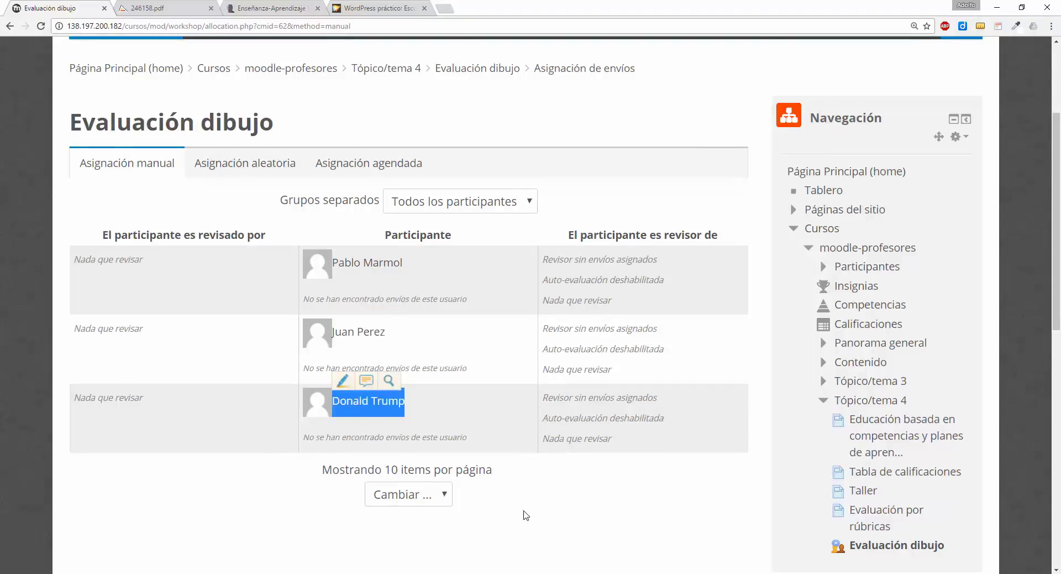
pyautogui.scroll(1, 466, 425)
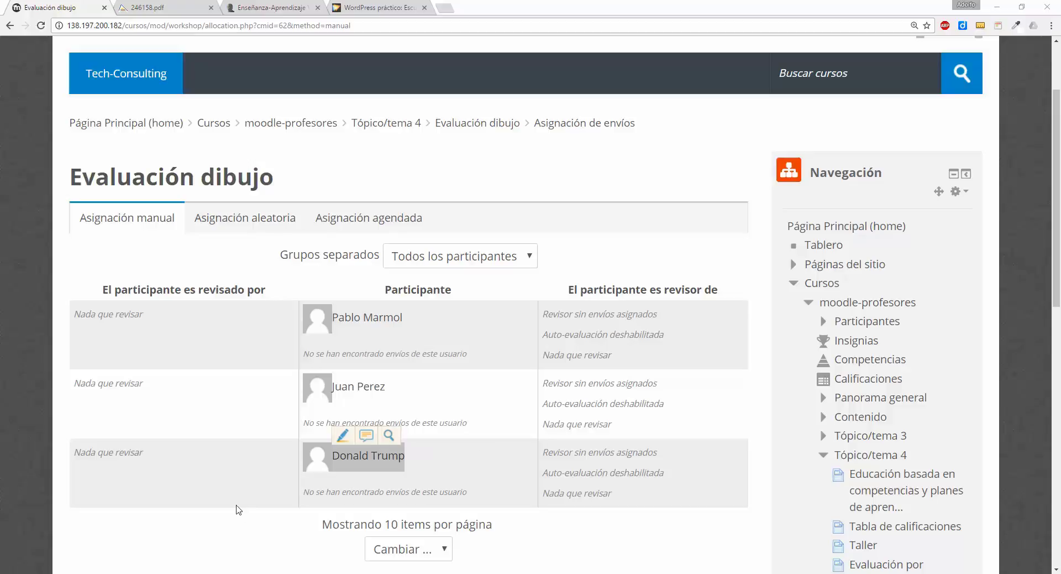
pyautogui.click(238, 508)
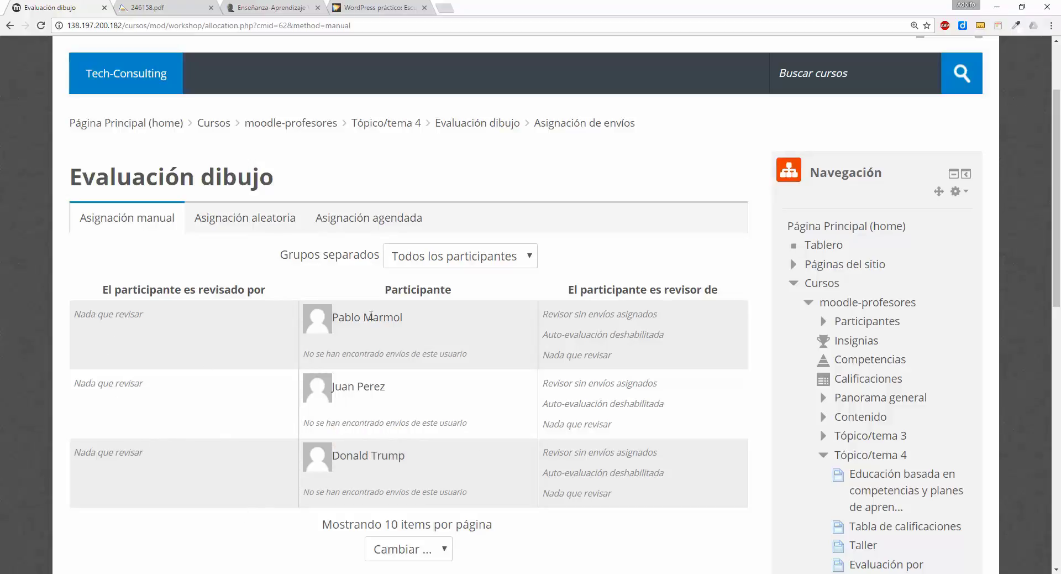
pyautogui.moveTo(451, 325); pyautogui.dragTo(339, 325)
pyautogui.moveTo(413, 462); pyautogui.dragTo(327, 460)
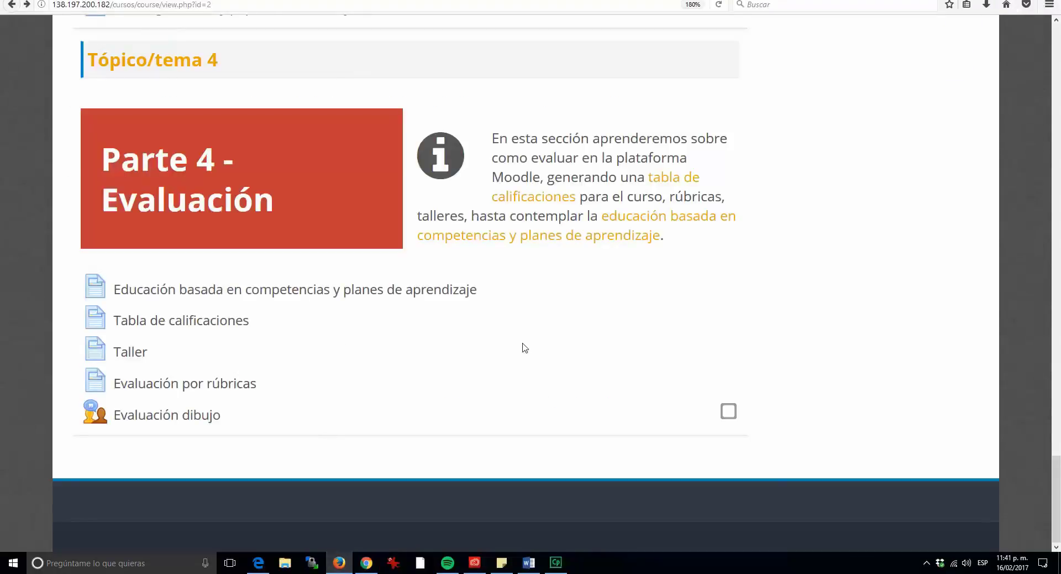
# Switch to the student session in Firefox and open the Evaluación dibujo workshop under Tópico/tema 4
pyautogui.scroll(10, 521, 348)
pyautogui.scroll(10, 643, 333)
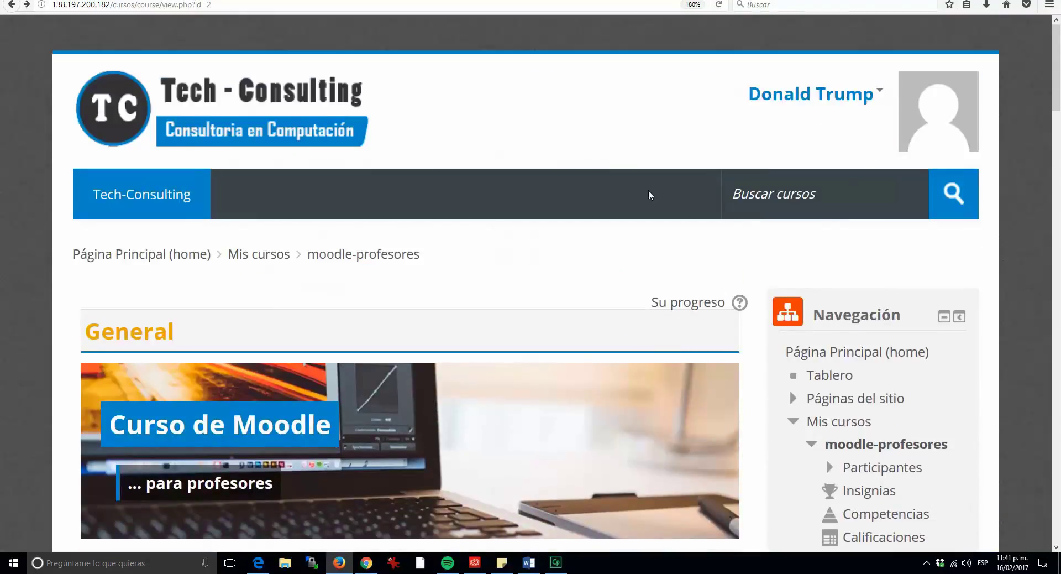
pyautogui.scroll(-15, 443, 282)
pyautogui.scroll(-6, 365, 331)
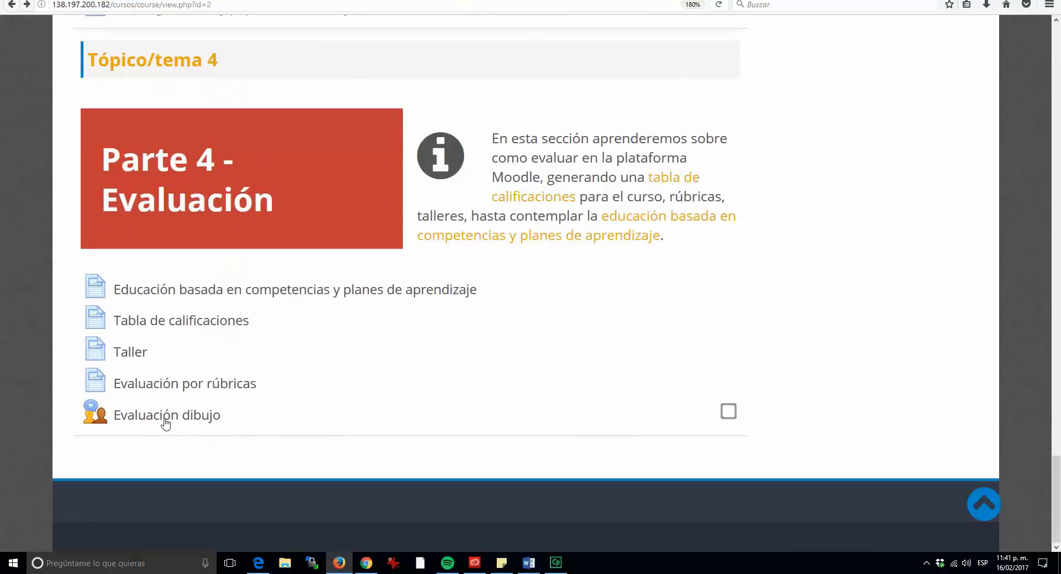
pyautogui.click(164, 416)
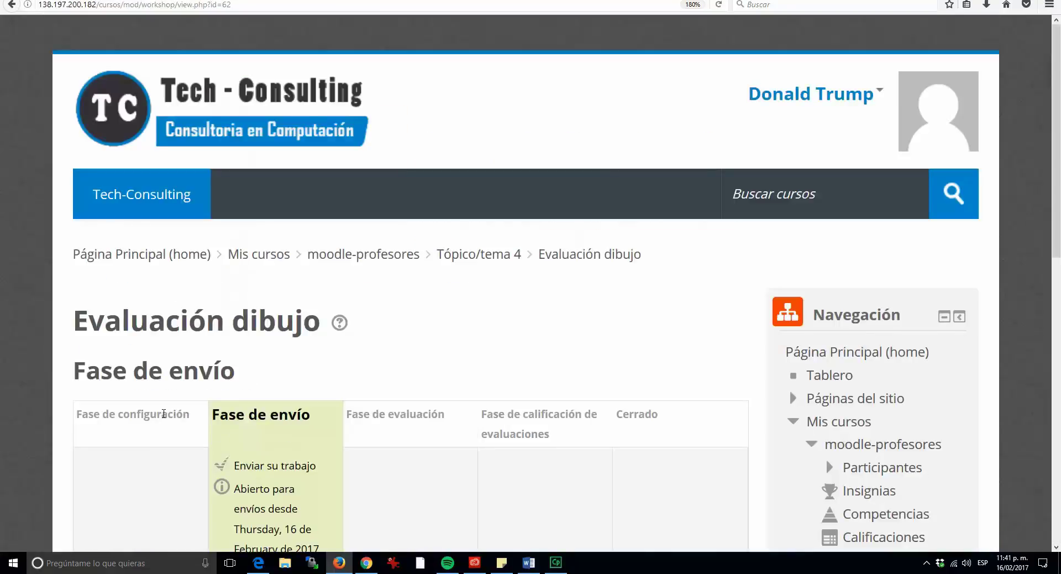
# Review the workshop's submission phase and instructions as the student and start preparing the submission
pyautogui.scroll(-5, 164, 413)
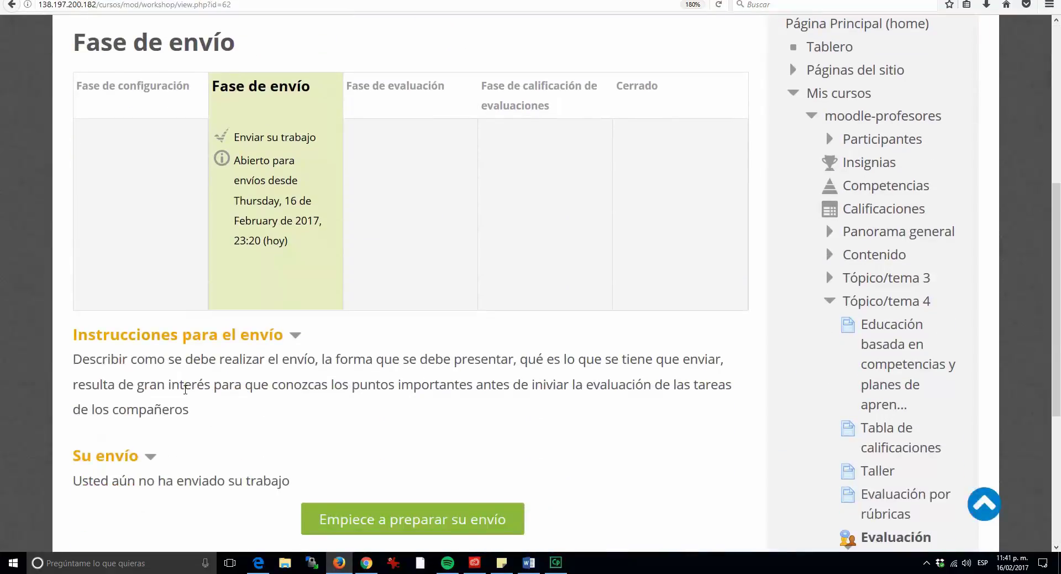
pyautogui.scroll(2, 204, 355)
pyautogui.scroll(-4, 346, 298)
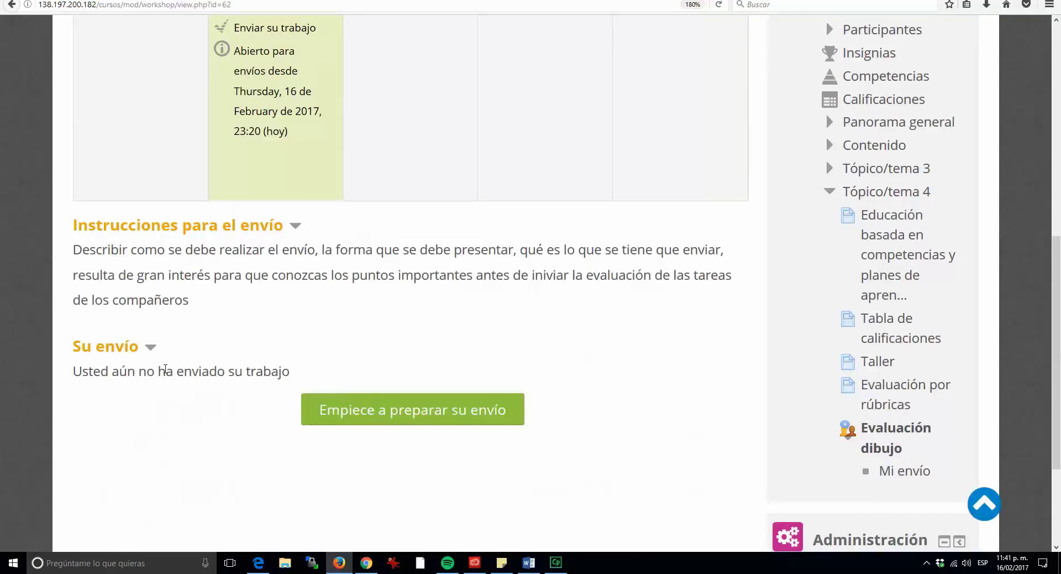
pyautogui.moveTo(164, 368); pyautogui.dragTo(266, 380)
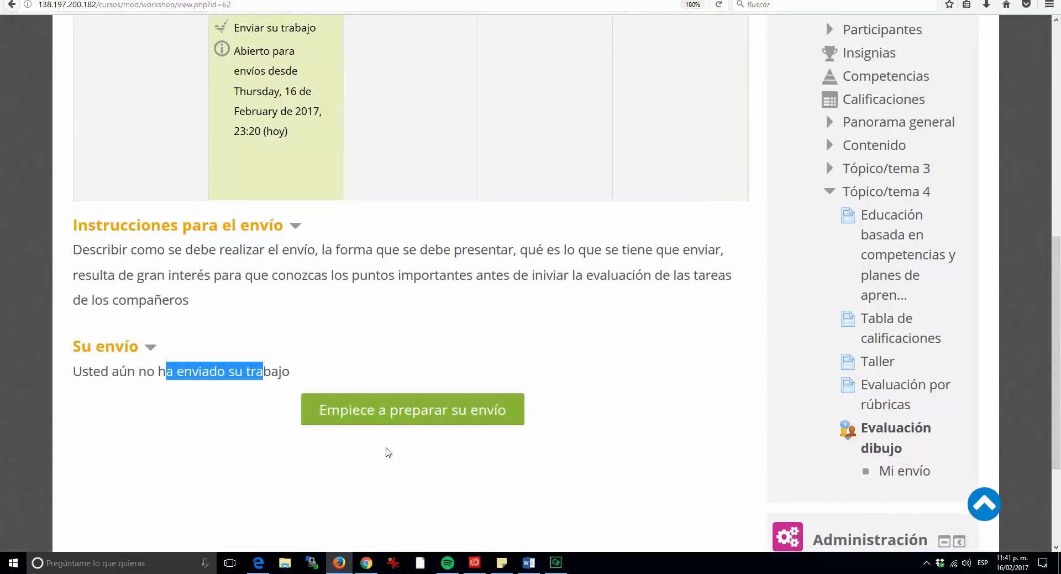
pyautogui.scroll(2, 384, 370)
pyautogui.scroll(-2, 400, 398)
pyautogui.click(399, 410)
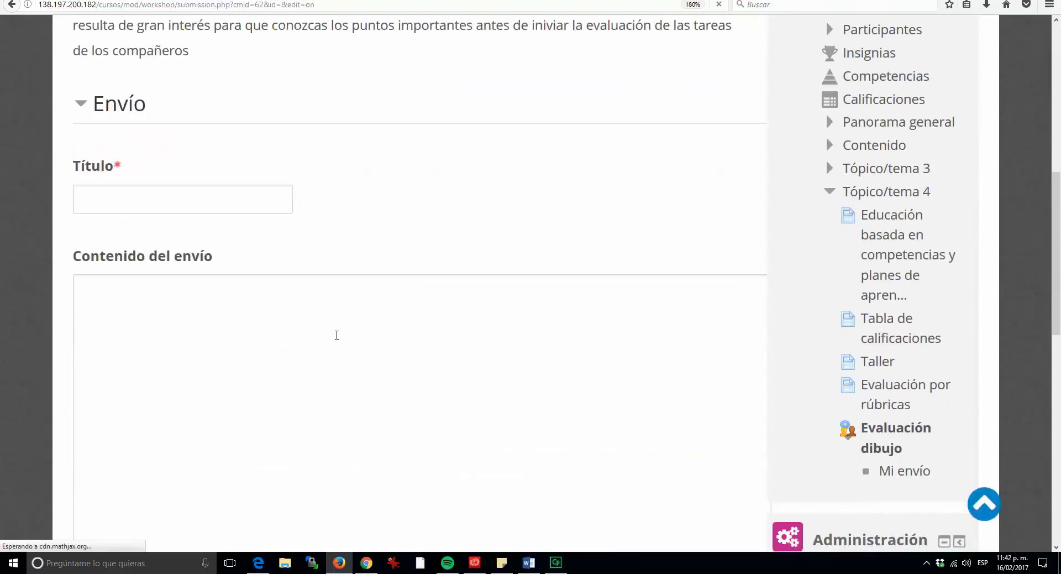
# Enter "Fotografía" as the submission's title
pyautogui.scroll(2, 248, 290)
pyautogui.click(177, 310)
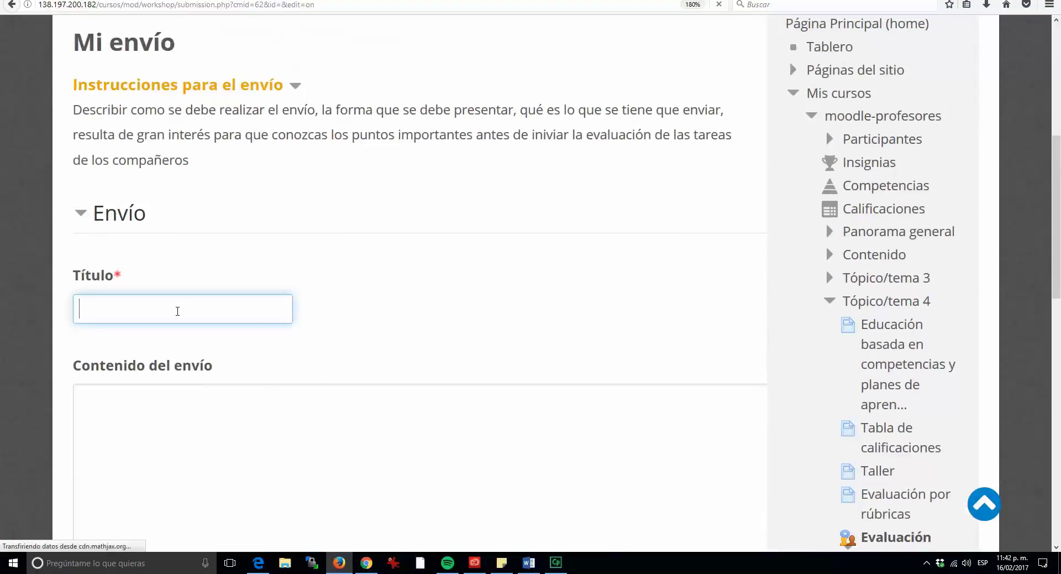
pyautogui.write('Fotogtrsa')
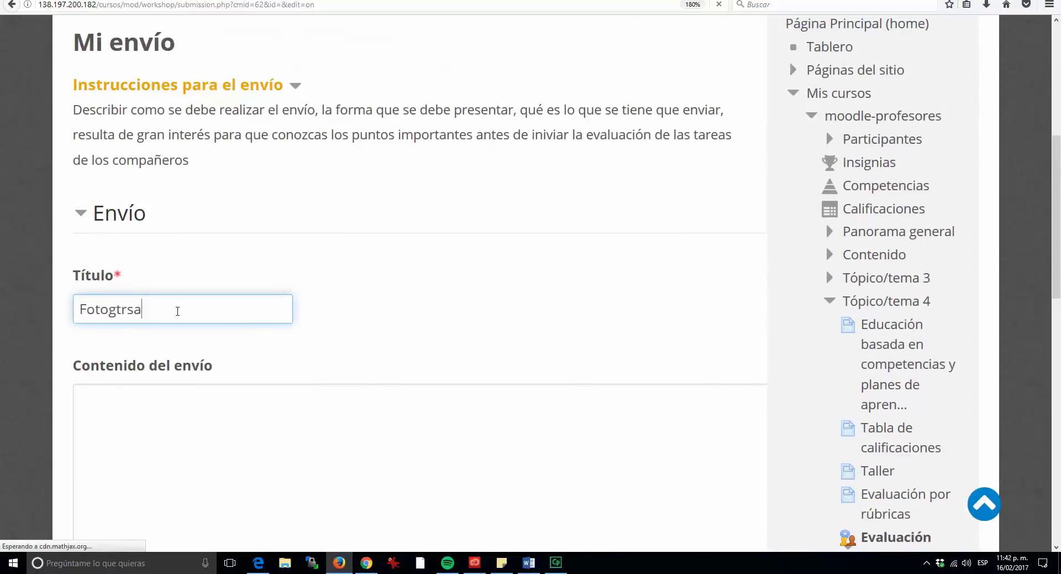
pyautogui.press('BackSpace')
pyautogui.press('BackSpace')
pyautogui.press('BackSpace')
pyautogui.press('BackSpace')
pyautogui.write('grafía')
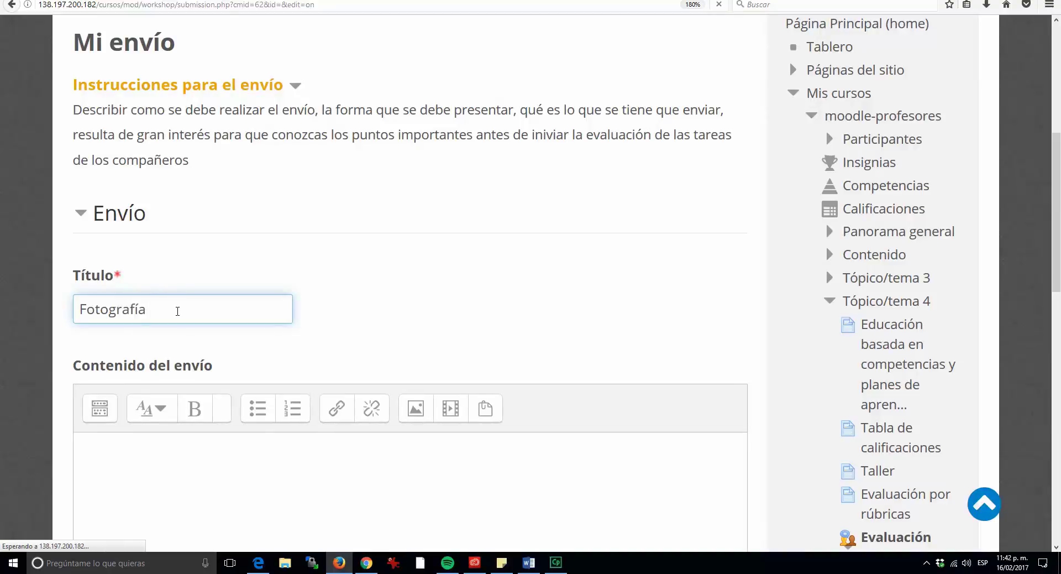
# Replace the submission's title with "MI obra"
pyautogui.scroll(-3, 175, 310)
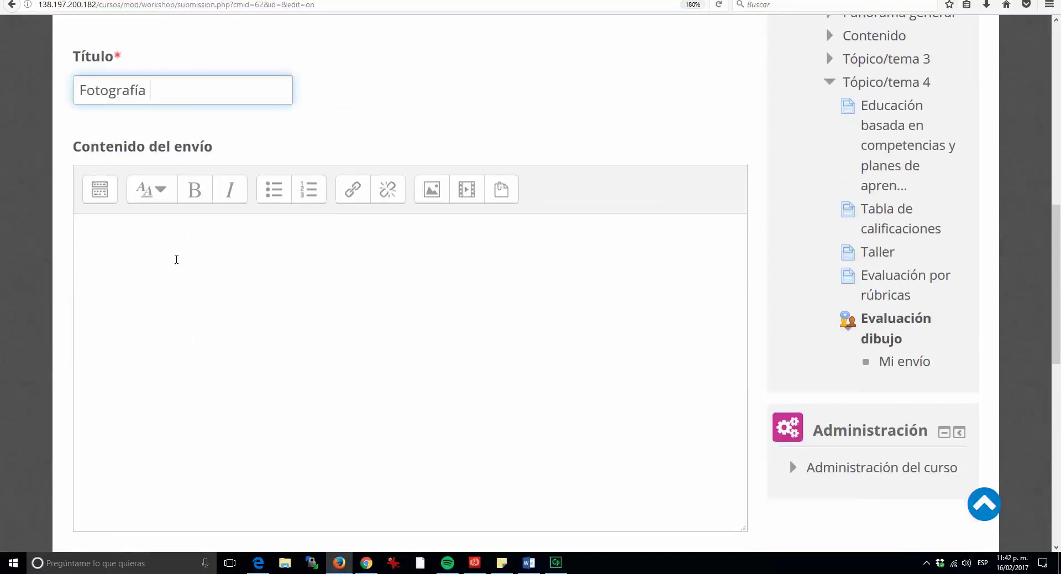
pyautogui.moveTo(168, 92); pyautogui.dragTo(29, 78)
pyautogui.write('MI obra')
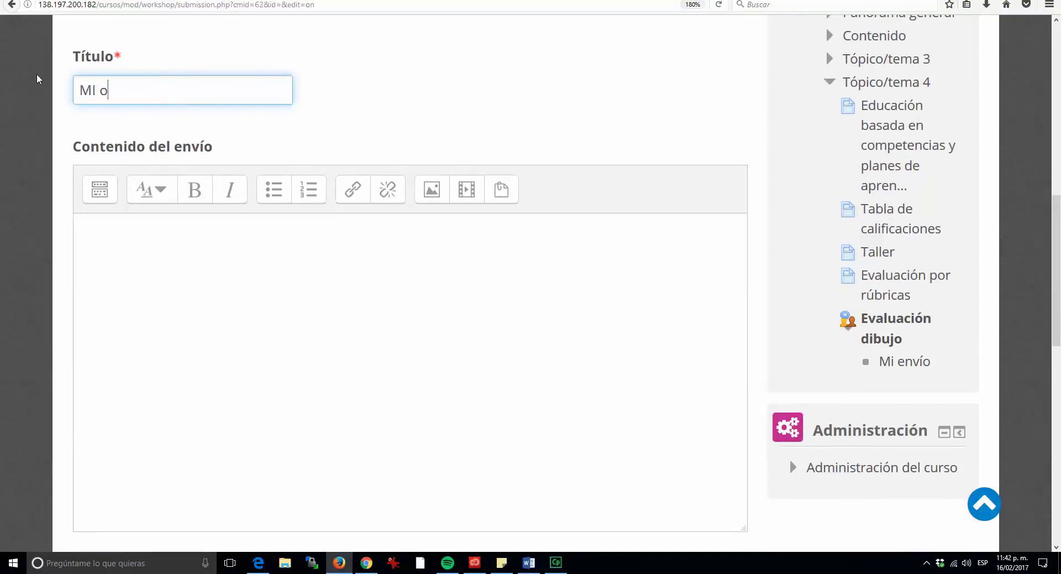
# Correct the capitalisation of the submission's title so it reads "Mi obra"
pyautogui.press('BackSpace')
pyautogui.press('BackSpace')
pyautogui.press('BackSpace')
pyautogui.press('BackSpace')
pyautogui.press('BackSpace')
pyautogui.press('BackSpace')
pyautogui.write('i obra')
# Enter "Compañeros les comparto mi obra que diseñe insipirada en la naturaleza, etc." as the submission's content
pyautogui.click(168, 293)
pyautogui.scroll(-4, 274, 268)
pyautogui.scroll(6, 291, 256)
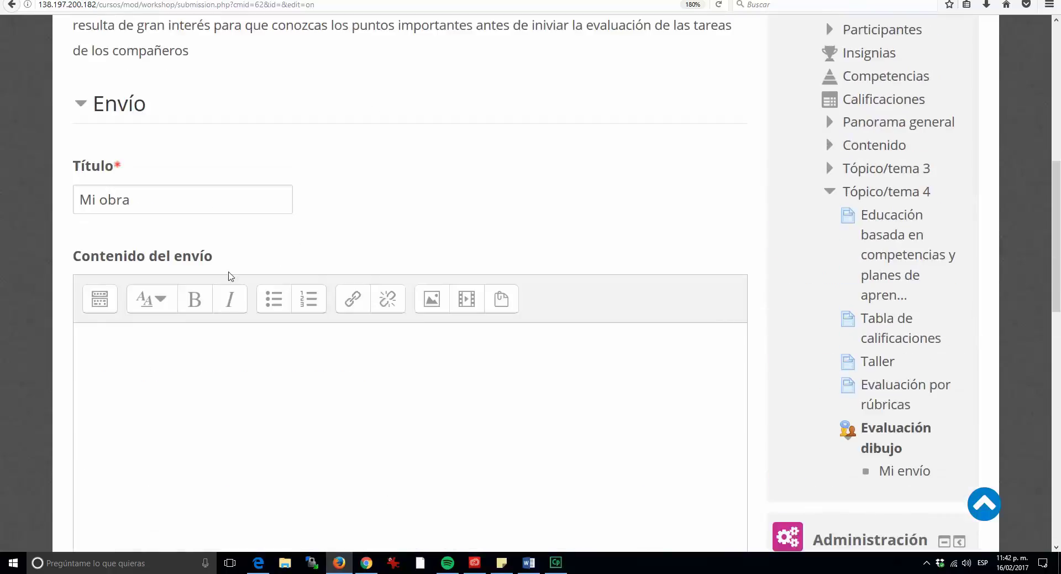
pyautogui.write('Compañeros les comparto mi')
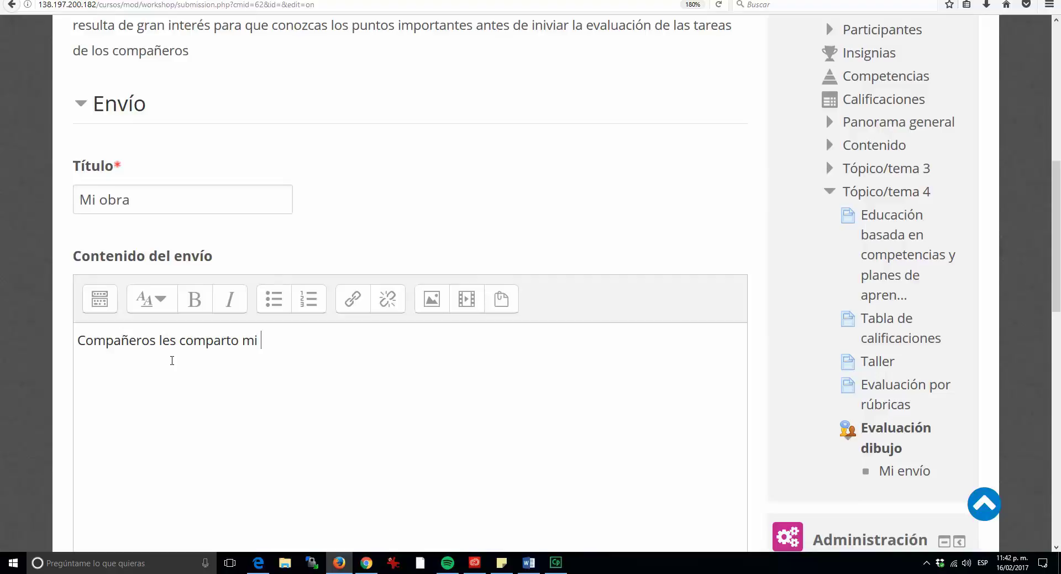
pyautogui.write(' obra que di se')
pyautogui.press('BackSpace')
pyautogui.press('BackSpace')
pyautogui.write('ñe ')
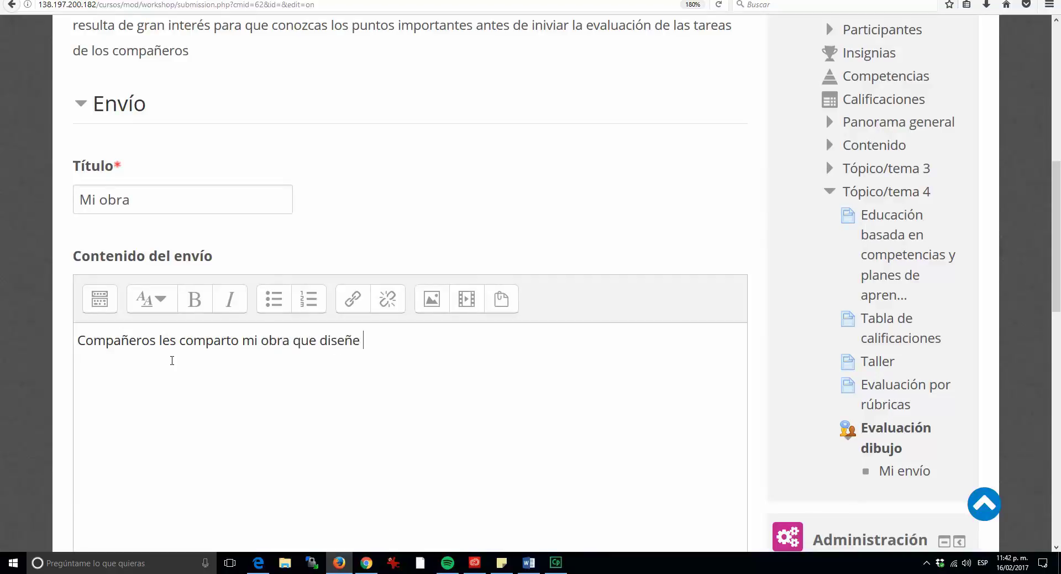
pyautogui.write('insipirada en la naturalez')
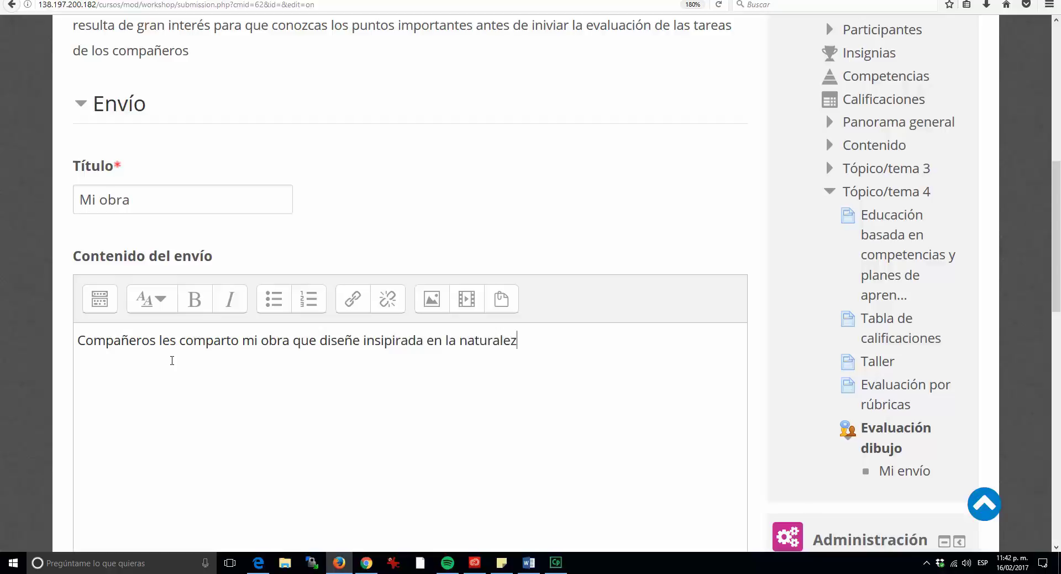
pyautogui.write('a, etc.')
# Upload photoshop-croma-1.png from the Escritorio folder as the submission's attachment
pyautogui.scroll(-10, 172, 360)
pyautogui.scroll(1, 205, 343)
pyautogui.scroll(-1, 221, 332)
pyautogui.scroll(-1, 229, 331)
pyautogui.click(314, 297)
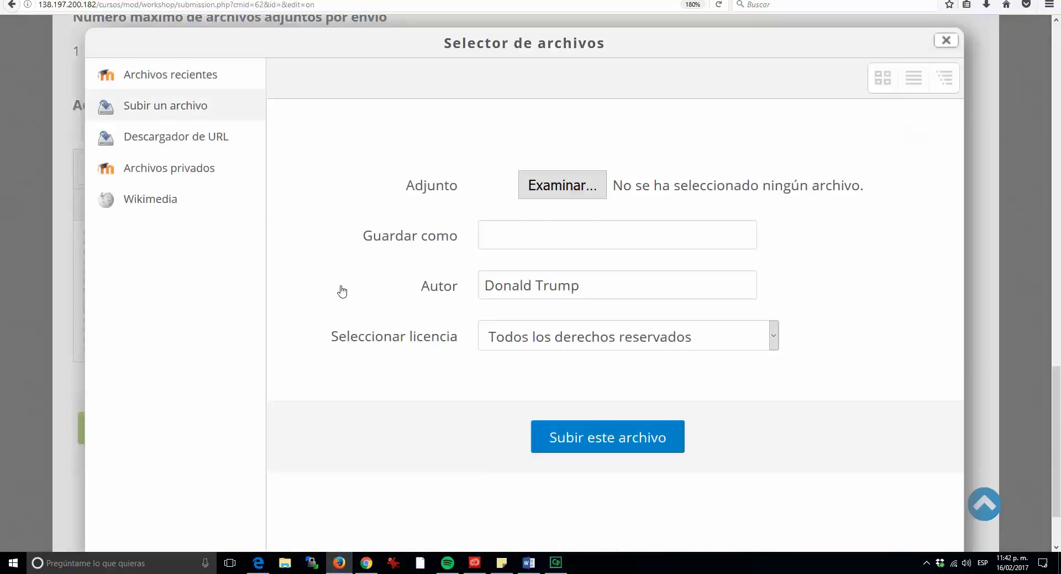
pyautogui.click(532, 182)
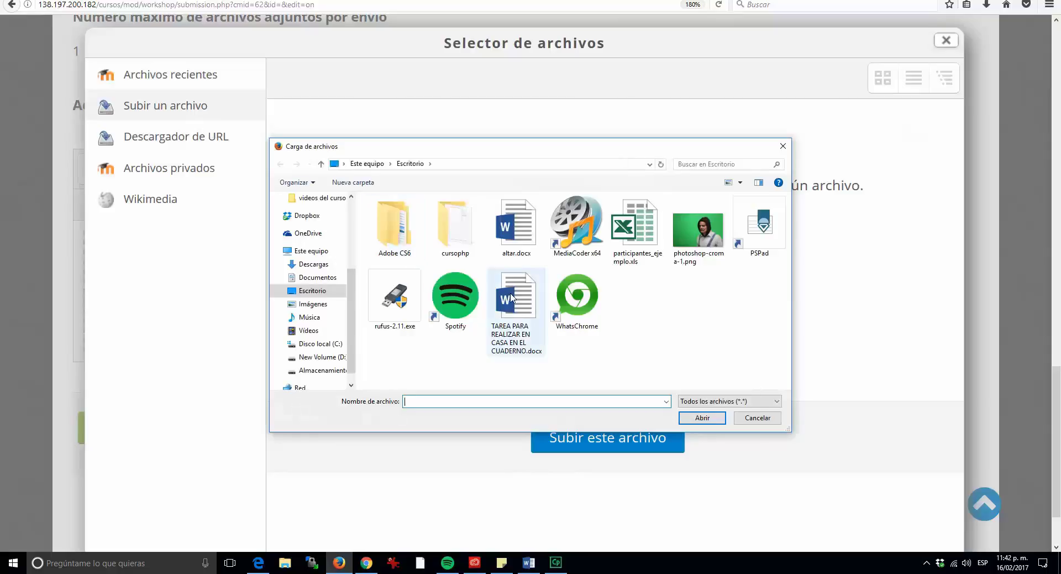
pyautogui.click(697, 231)
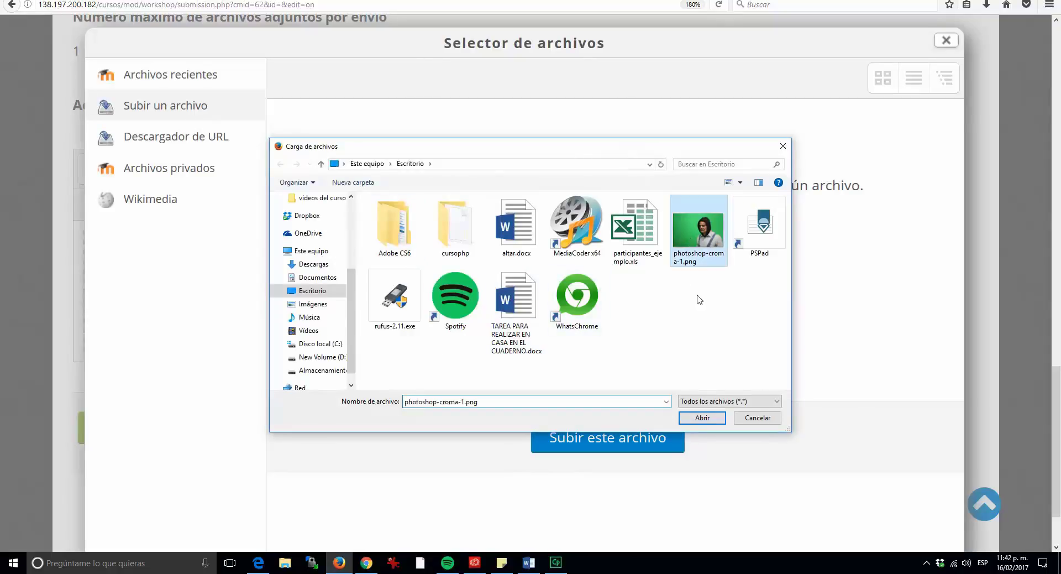
pyautogui.click(701, 418)
pyautogui.click(585, 436)
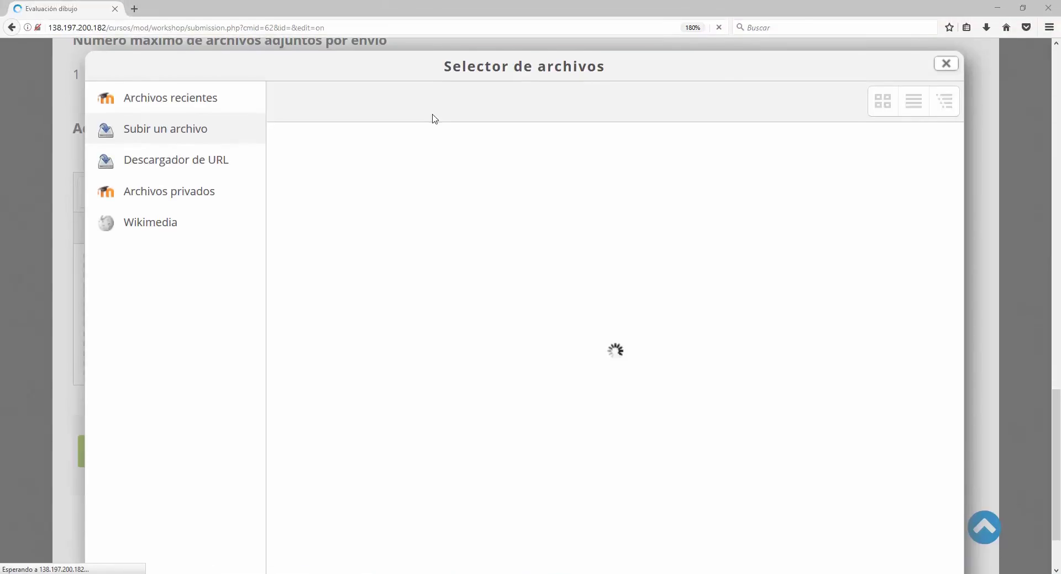
# Save the submission and review its title, text, attached image and editing options
pyautogui.scroll(-2, 521, 351)
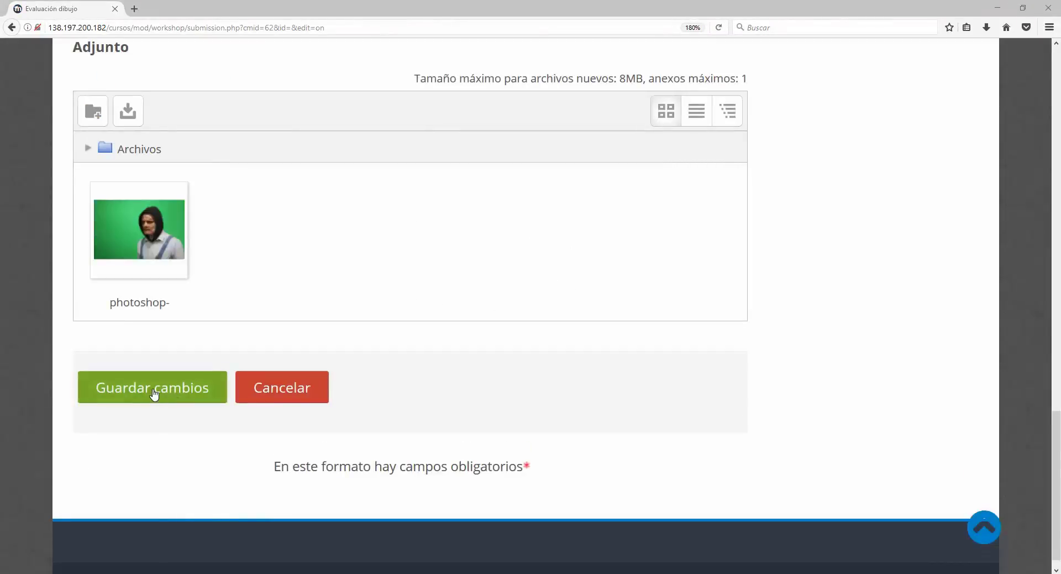
pyautogui.click(154, 394)
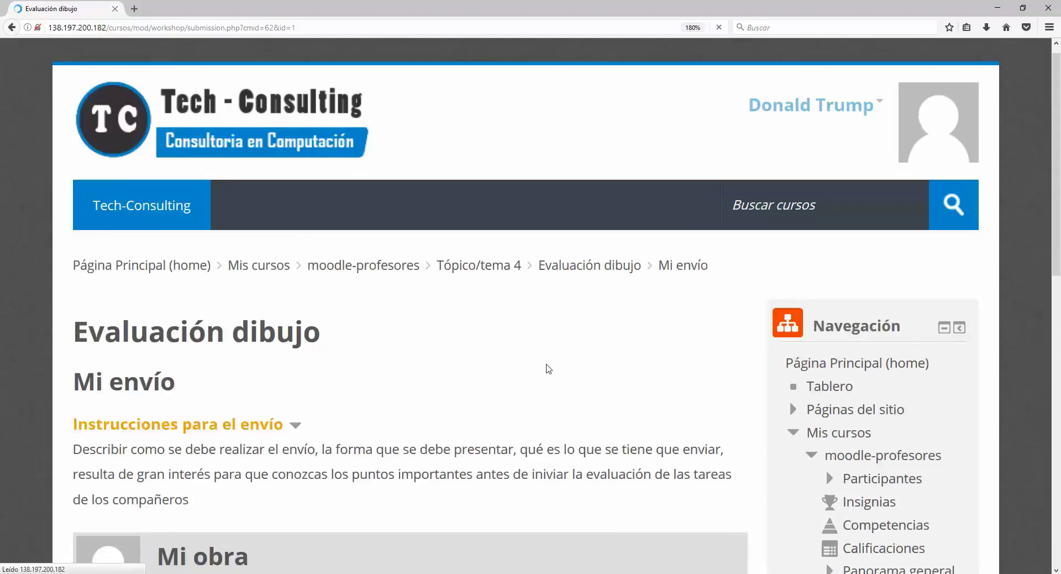
pyautogui.scroll(-6, 547, 368)
pyautogui.scroll(3, 547, 368)
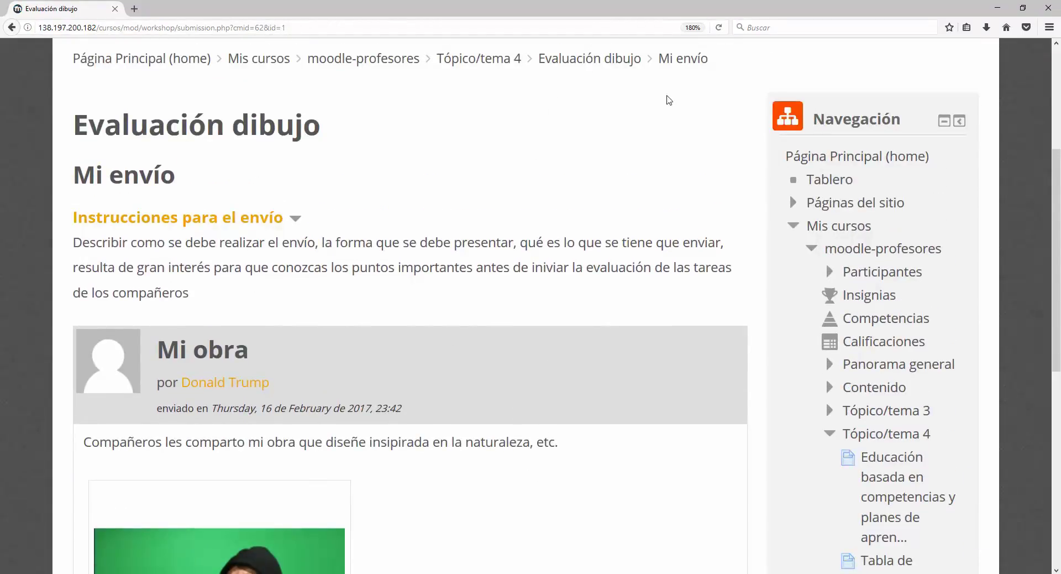
pyautogui.scroll(-5, 596, 214)
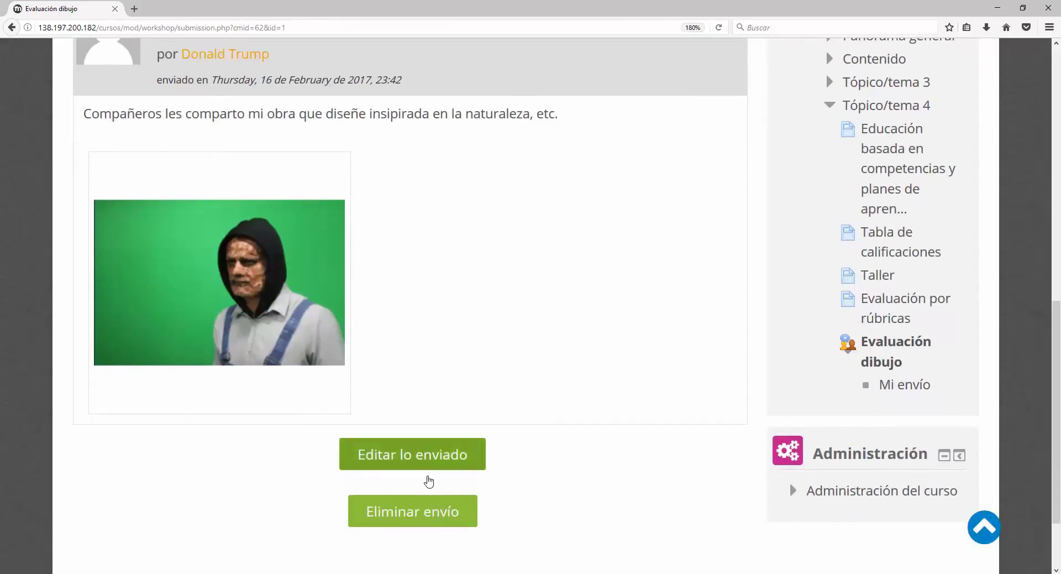
pyautogui.scroll(8, 514, 480)
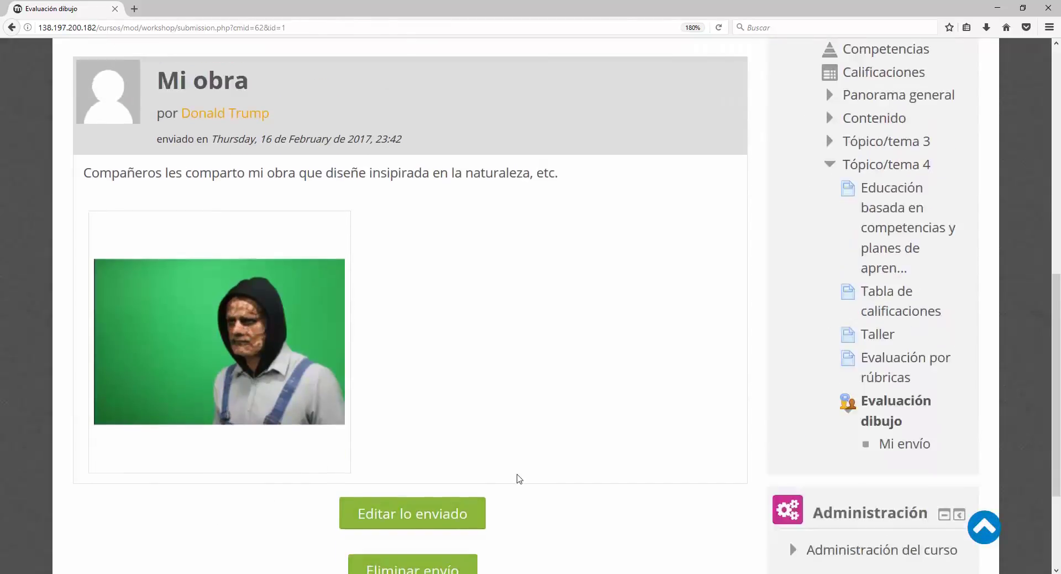
pyautogui.scroll(3, 498, 431)
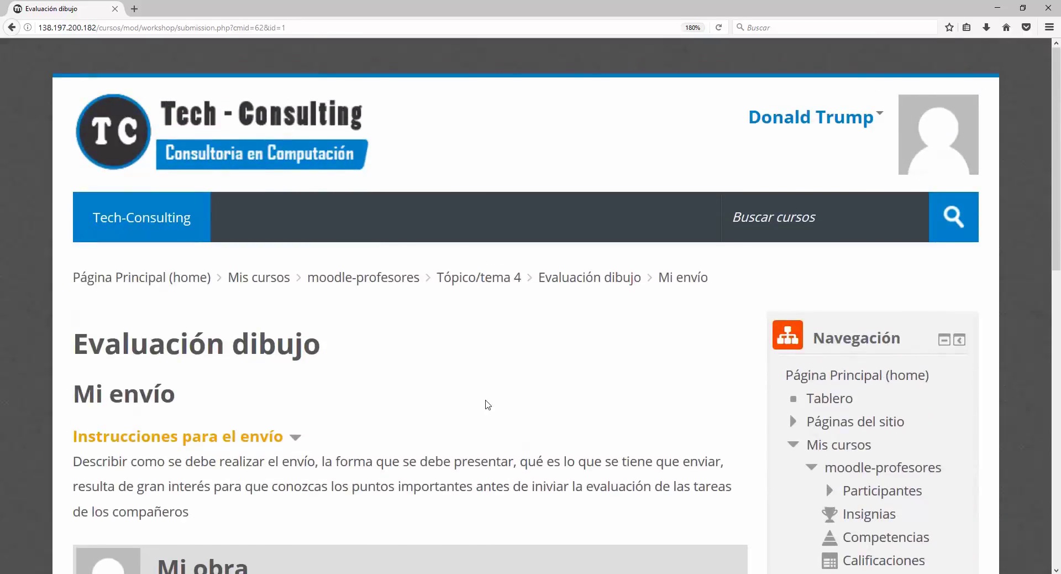
pyautogui.scroll(8, 586, 279)
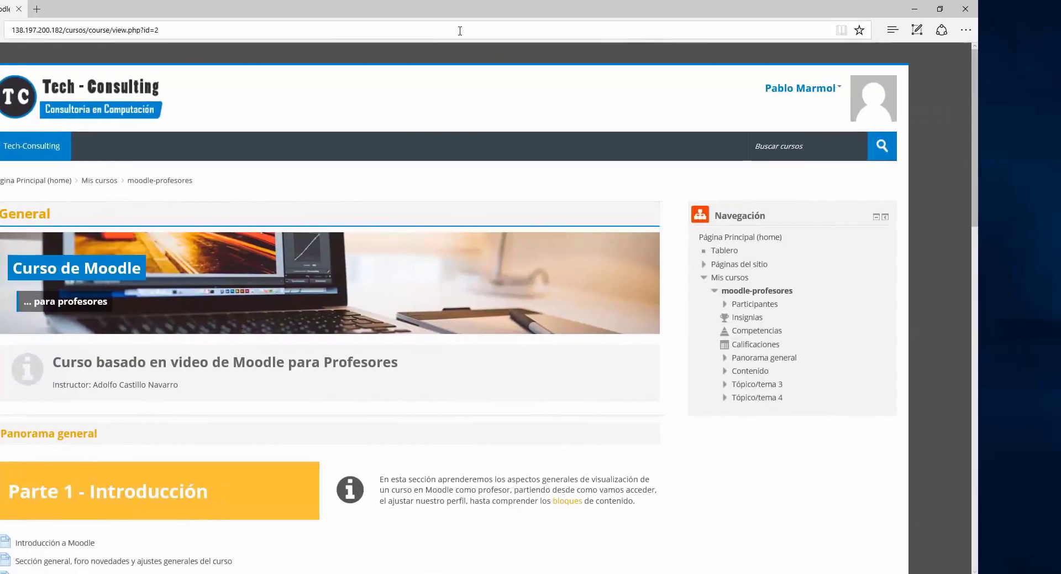
# In the second student's Microsoft Edge session, reload the course and open the Evaluación dibujo workshop under Tópico/tema 4
pyautogui.click(460, 31)
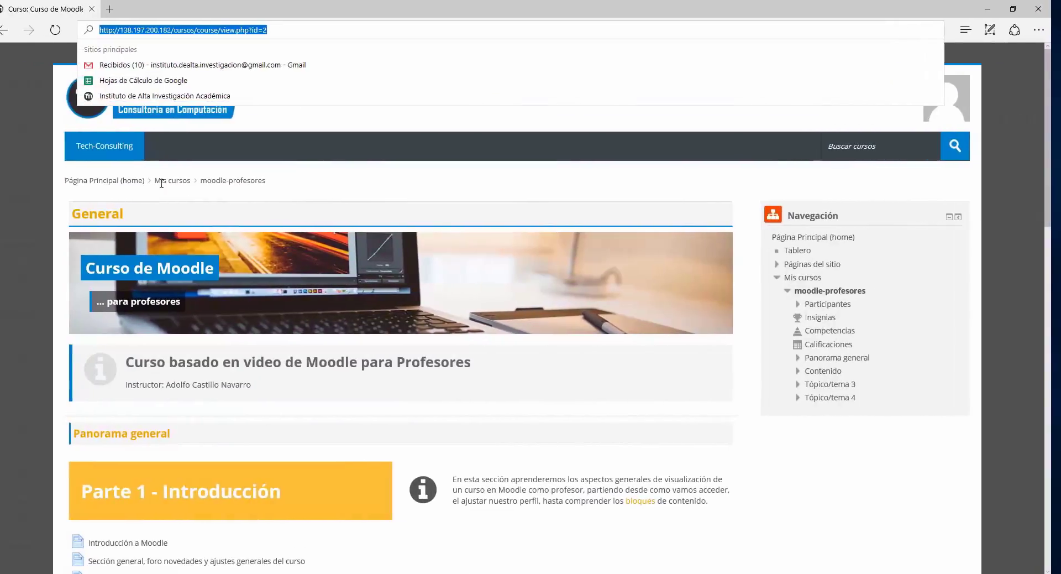
pyautogui.click(65, 30)
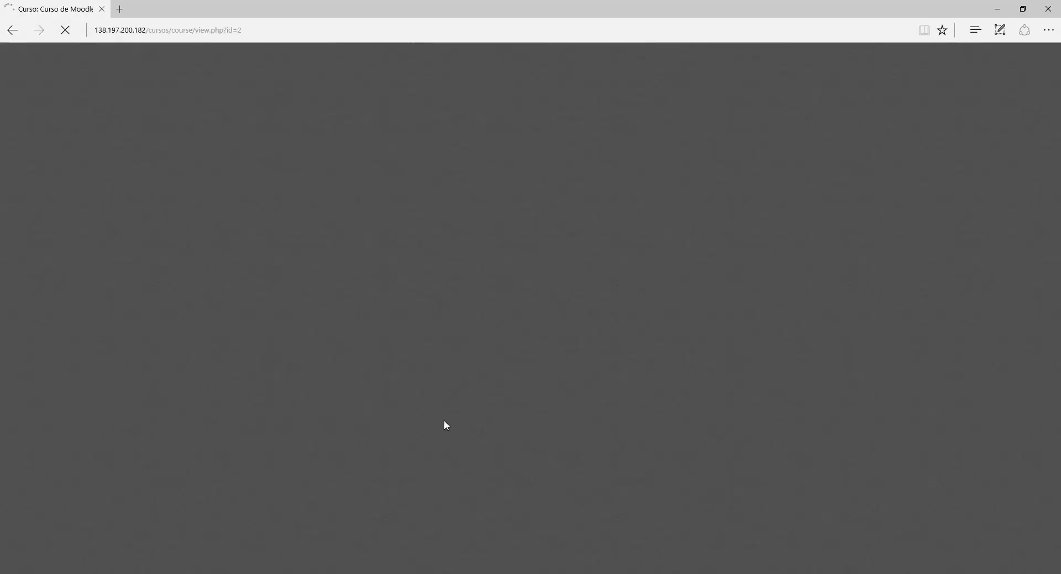
pyautogui.scroll(-15, 443, 420)
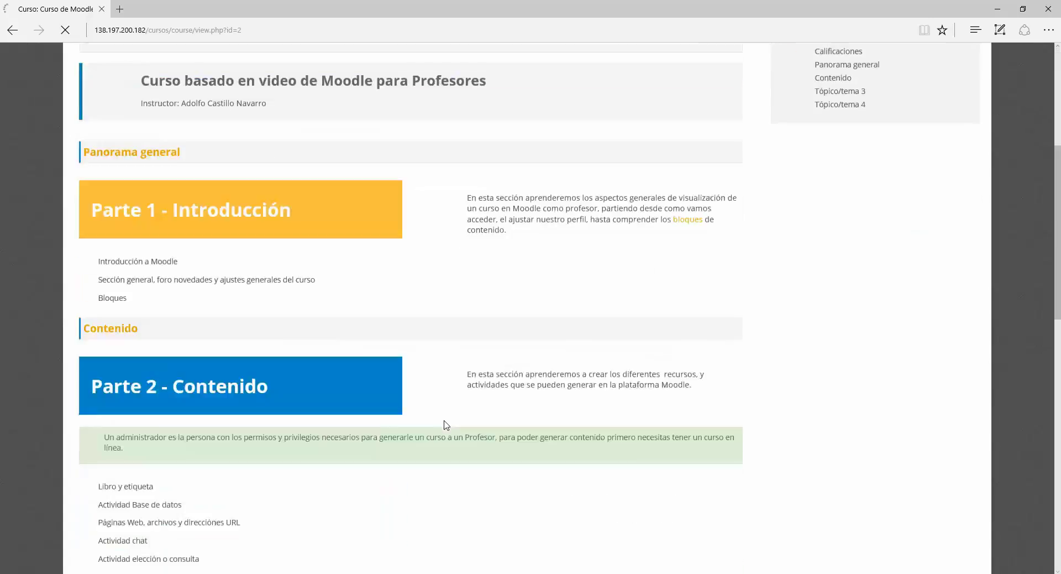
pyautogui.scroll(-3, 444, 422)
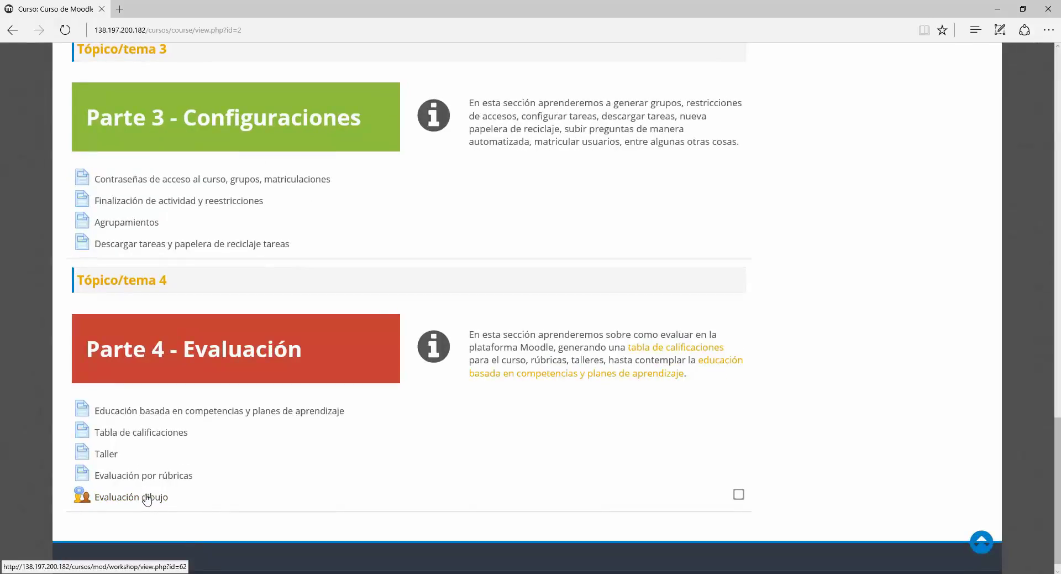
pyautogui.click(144, 499)
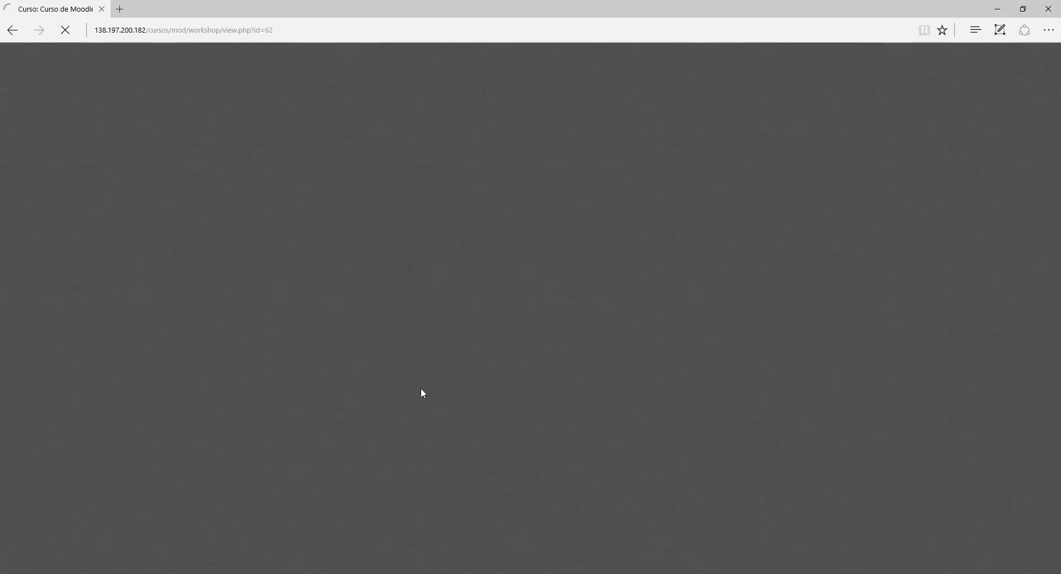
# Start preparing the second student's submission and enter "Mi imagen" as its title
pyautogui.scroll(-2, 423, 393)
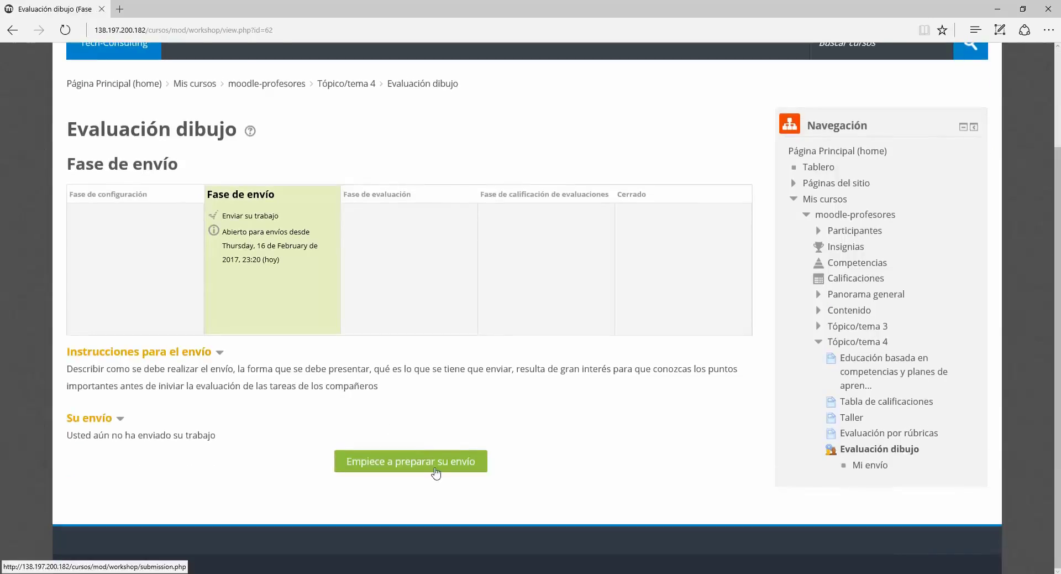
pyautogui.click(432, 464)
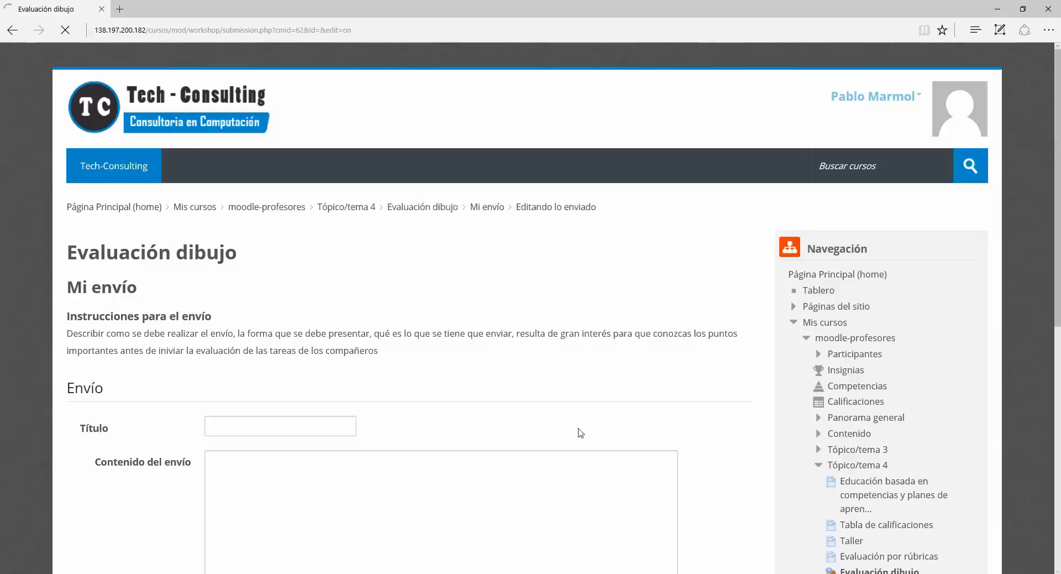
pyautogui.scroll(-1, 395, 397)
pyautogui.click(262, 343)
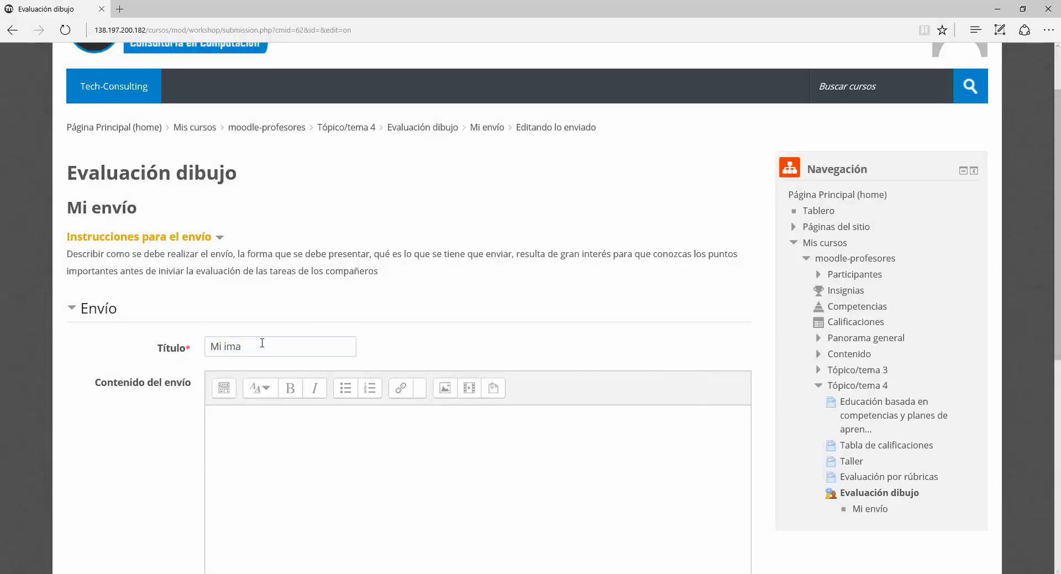
# Enter "Comparto mi diseño, gracias por su atención, etc" as the second student's submission content
pyautogui.scroll(-3, 374, 362)
pyautogui.click(365, 256)
pyautogui.write('Comport')
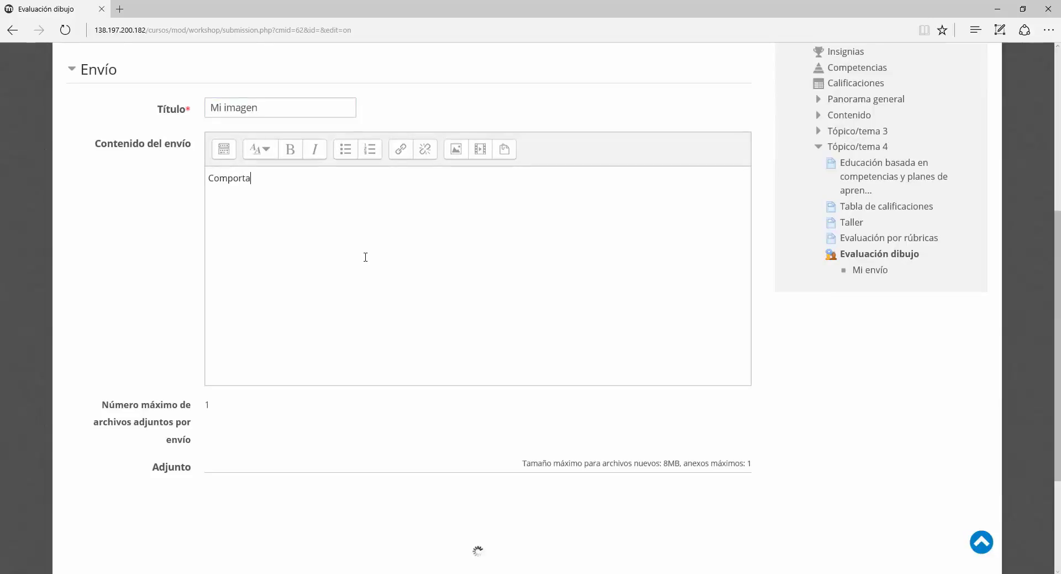
pyautogui.write('a')
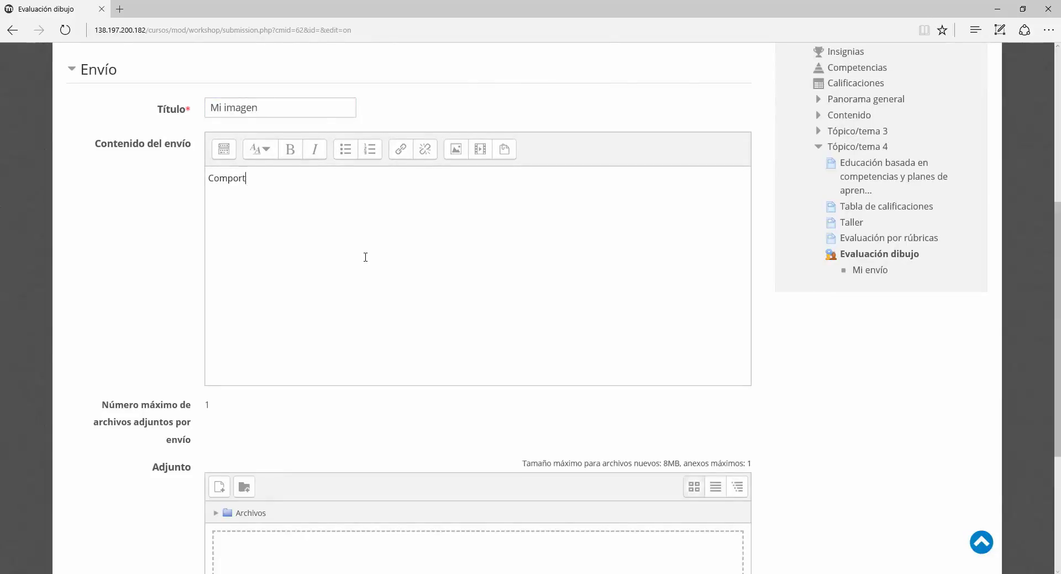
pyautogui.press('BackSpace')
pyautogui.press('BackSpace')
pyautogui.press('BackSpace')
pyautogui.press('BackSpace')
pyautogui.write('arto ')
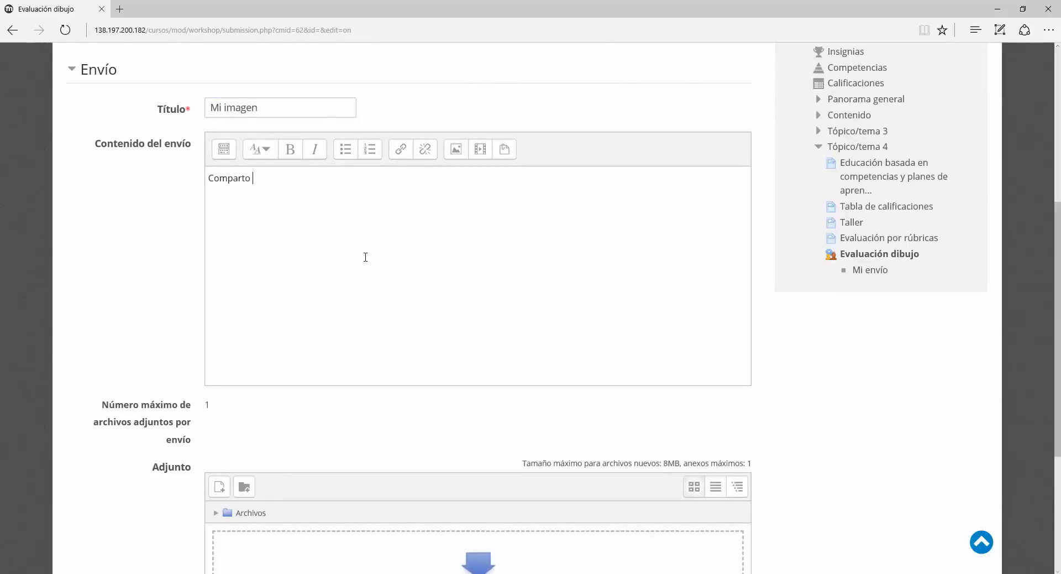
pyautogui.write('mi diseño, ')
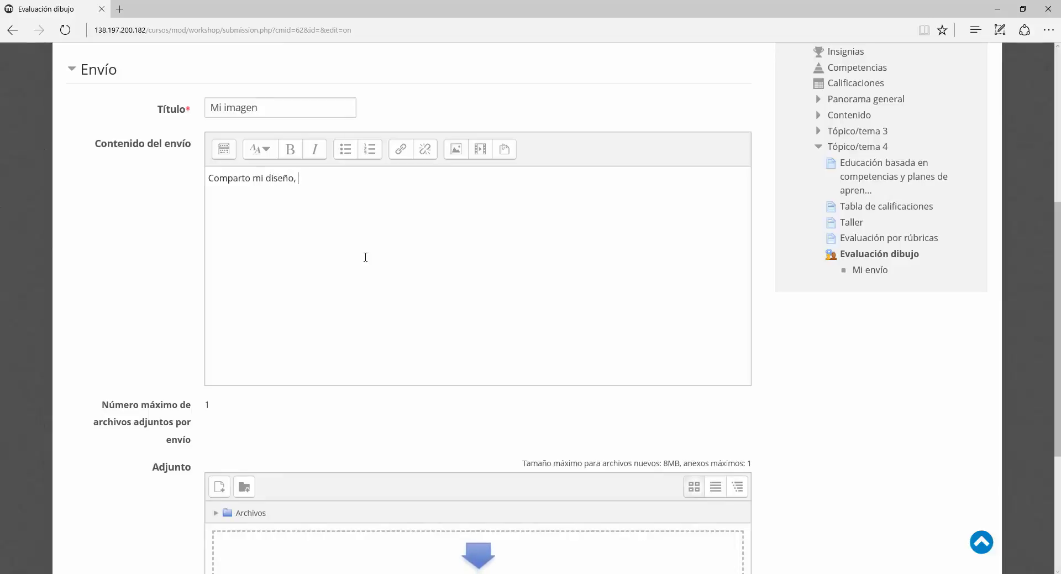
pyautogui.write('gracias por su')
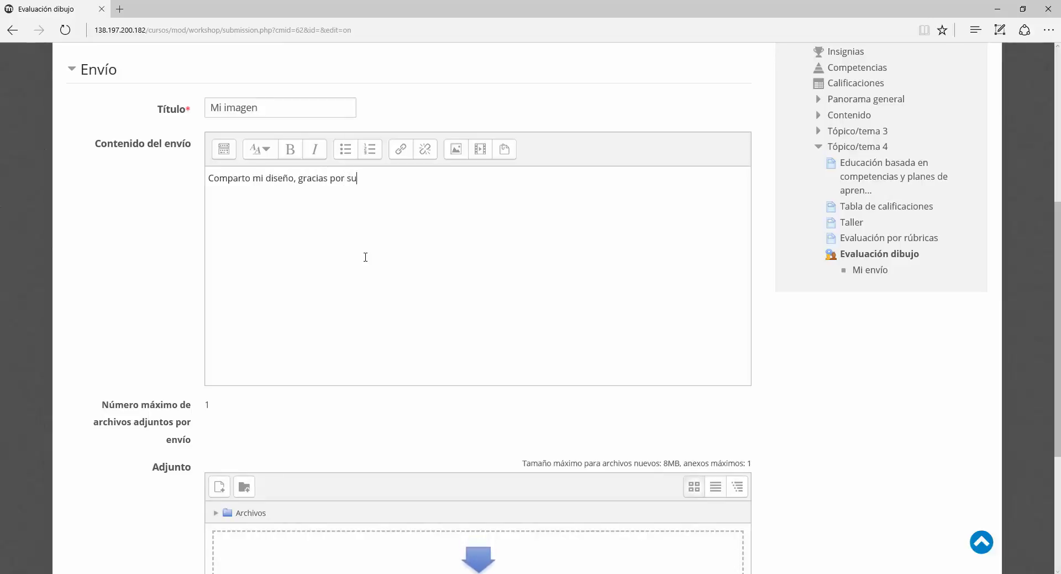
pyautogui.write(' atención, etc')
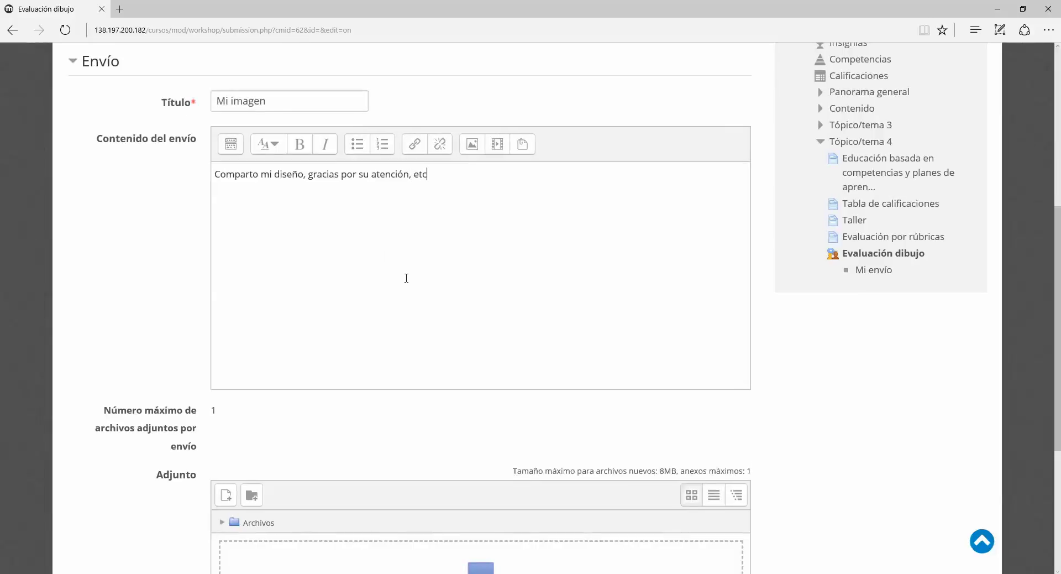
# Upload 3906_-_Decision_Making-256.png from the descargas folder as the attachment of the "Mi imagen" submission
pyautogui.scroll(-4, 407, 278)
pyautogui.click(407, 347)
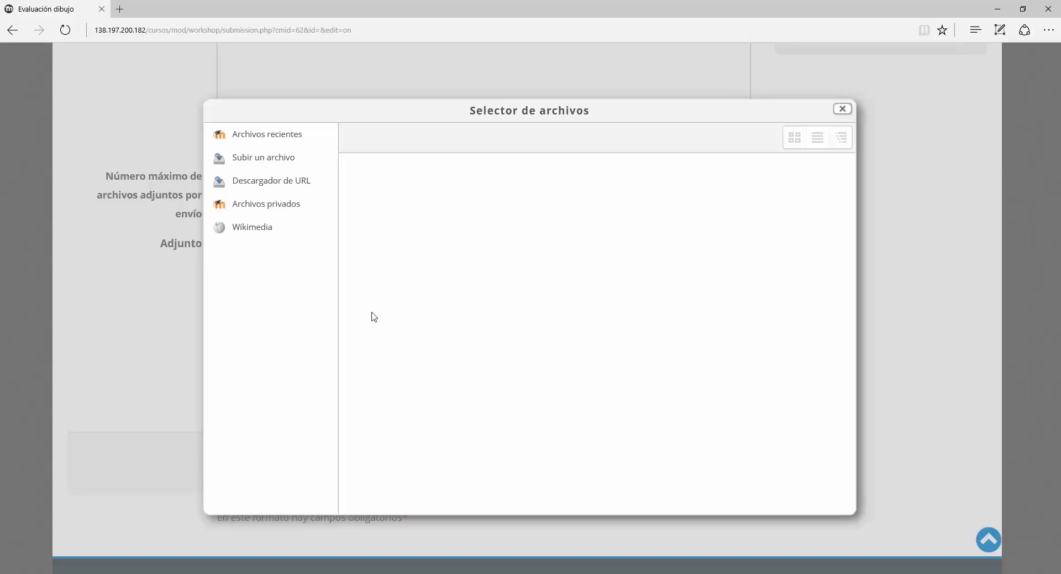
pyautogui.click(266, 160)
pyautogui.click(692, 224)
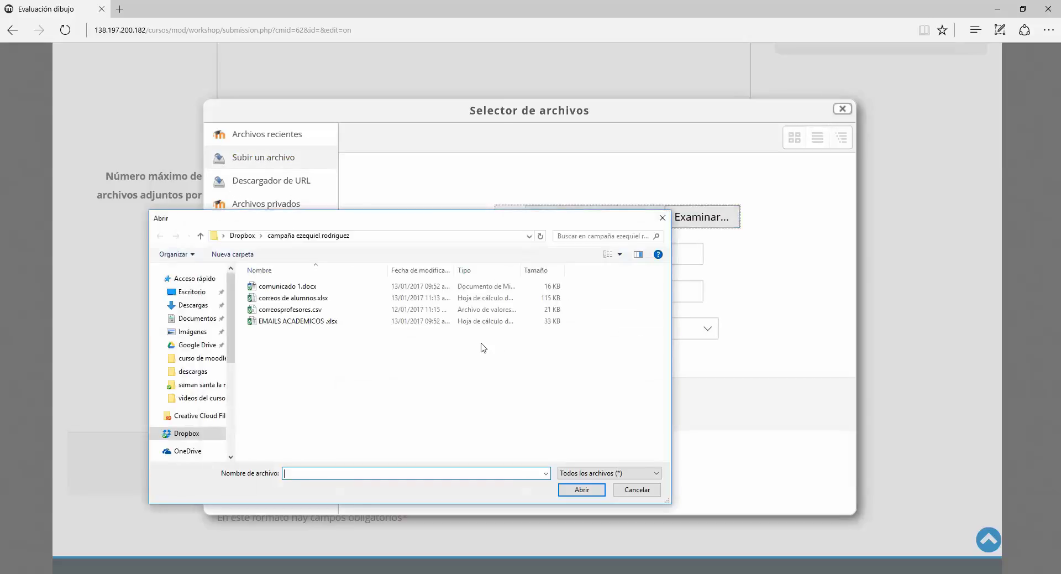
pyautogui.scroll(-1, 204, 381)
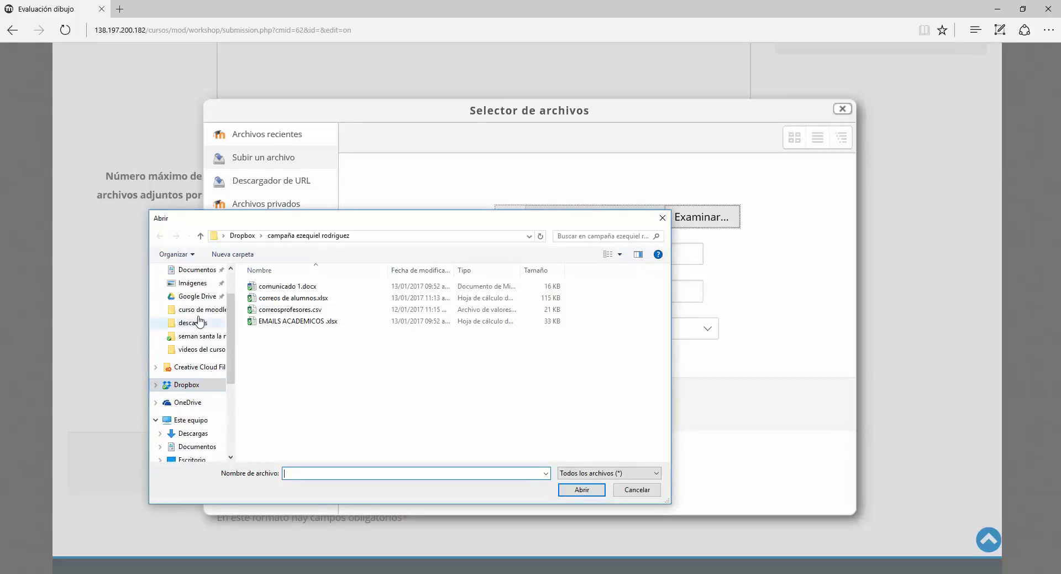
pyautogui.click(202, 309)
pyautogui.click(196, 324)
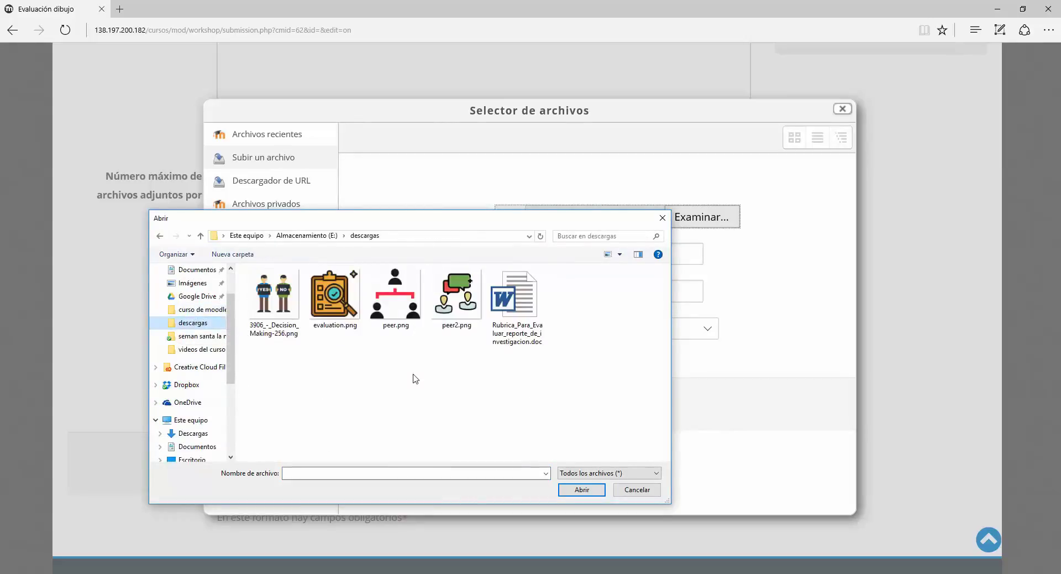
pyautogui.click(284, 296)
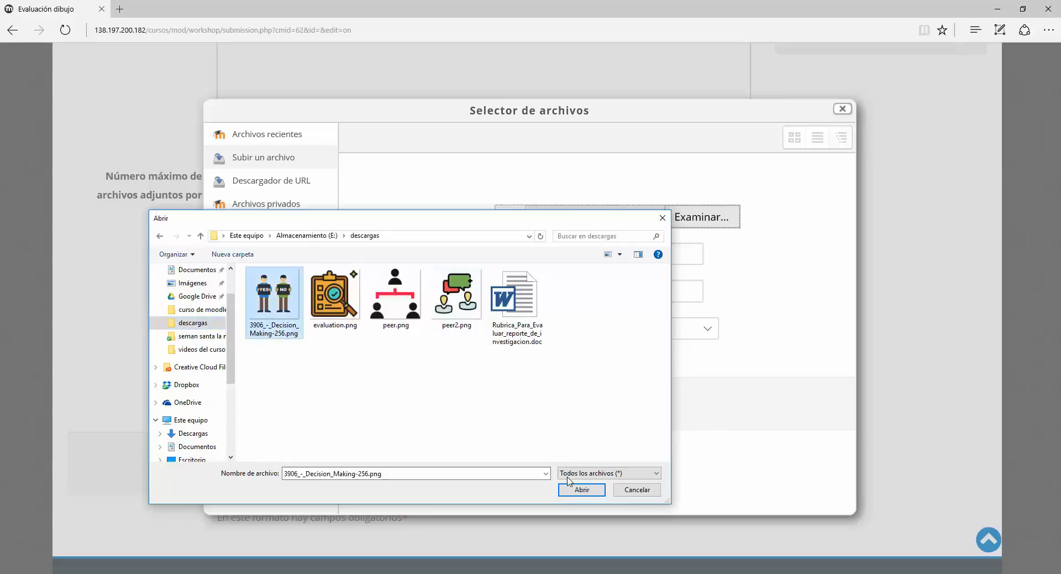
pyautogui.click(582, 489)
pyautogui.click(547, 411)
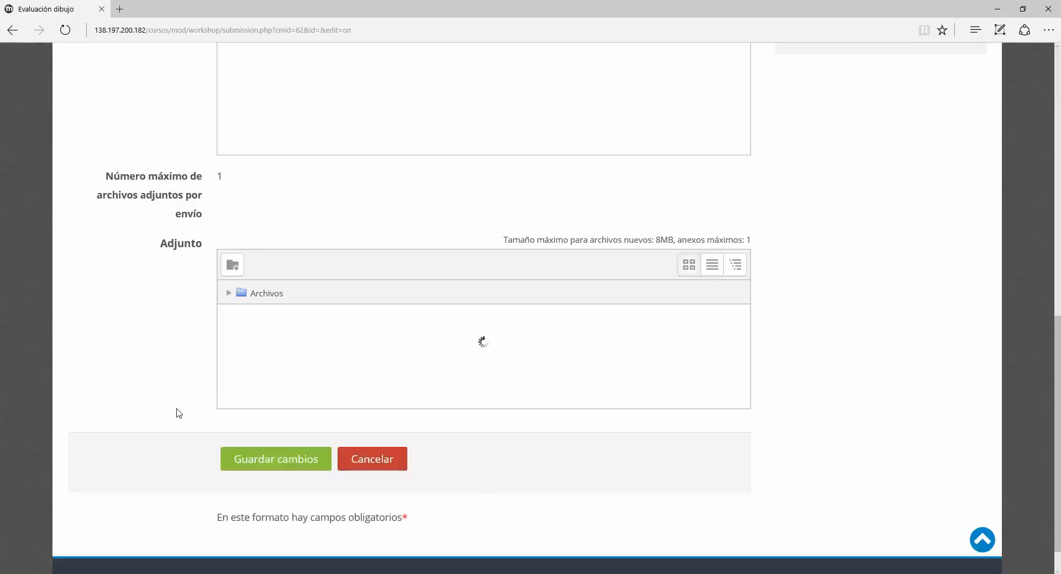
# Save the second student's "Mi imagen" submission and review its text and attached image
pyautogui.click(287, 471)
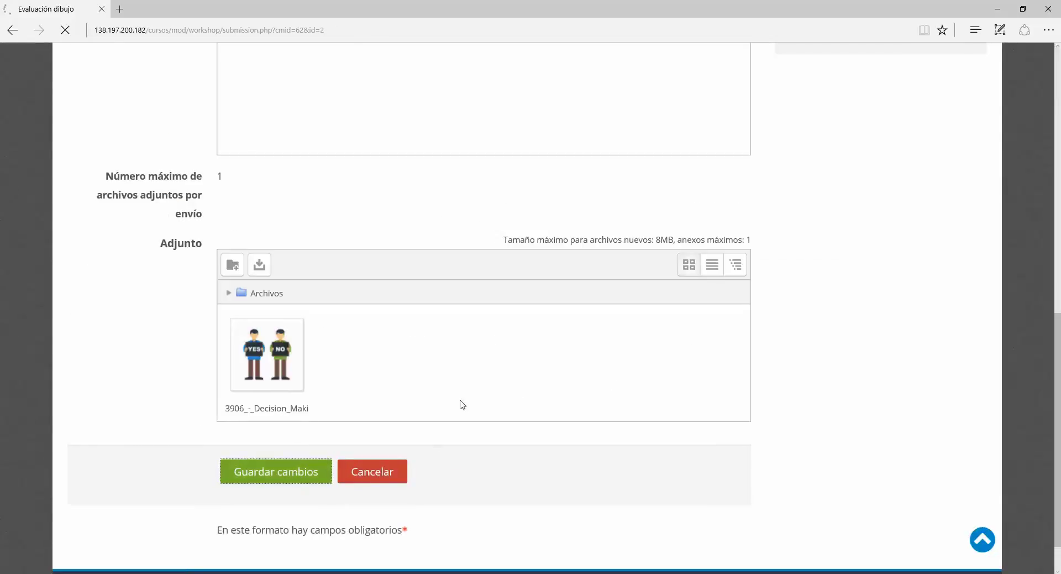
pyautogui.scroll(-5, 514, 399)
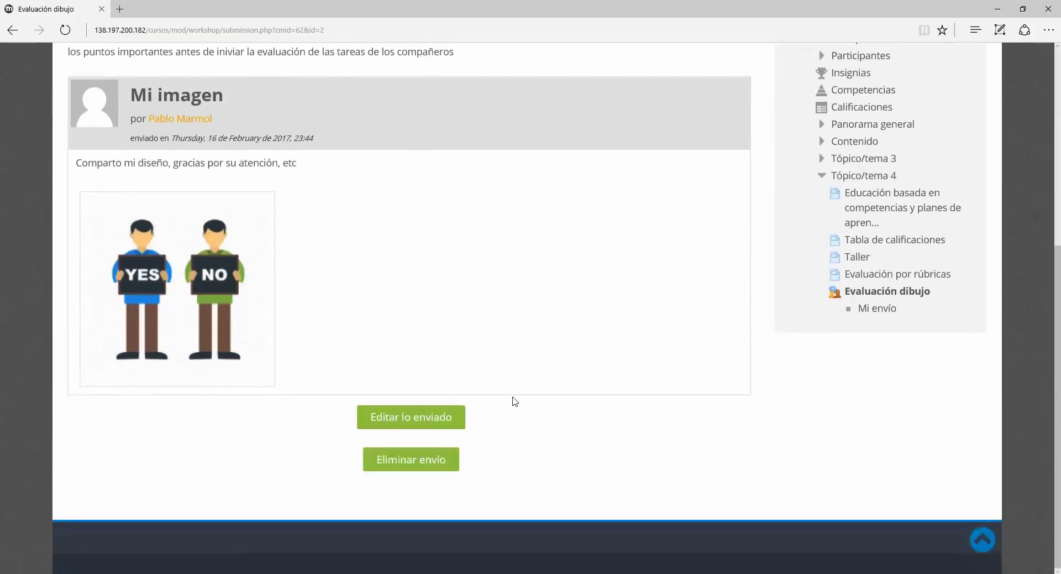
pyautogui.scroll(5, 514, 399)
pyautogui.scroll(-5, 362, 329)
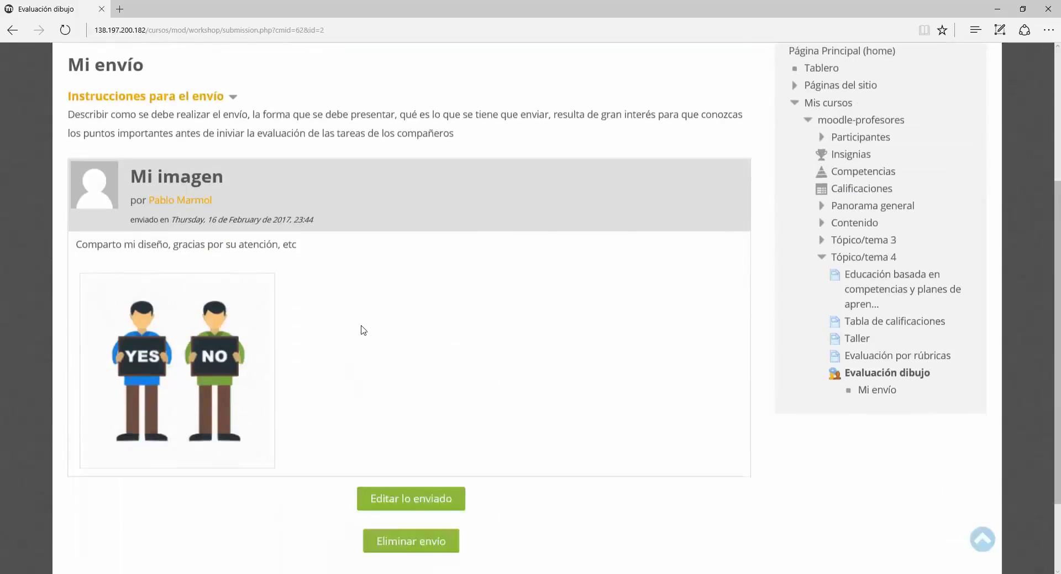
pyautogui.scroll(3, 363, 330)
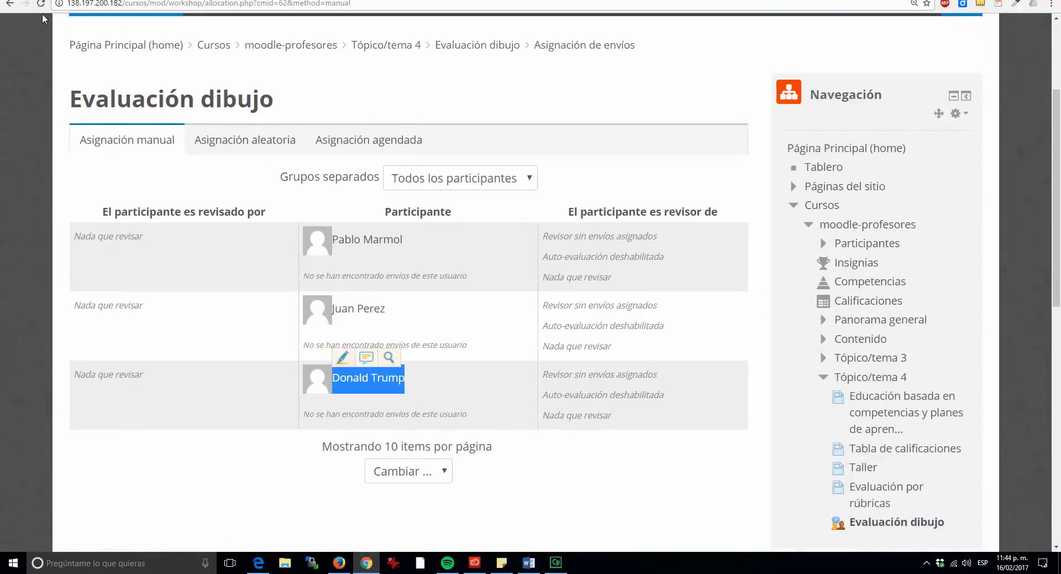
# Switch to the teacher's Google Chrome session and reload the manual allocation page to check which participants have submitted work
pyautogui.click(41, 4)
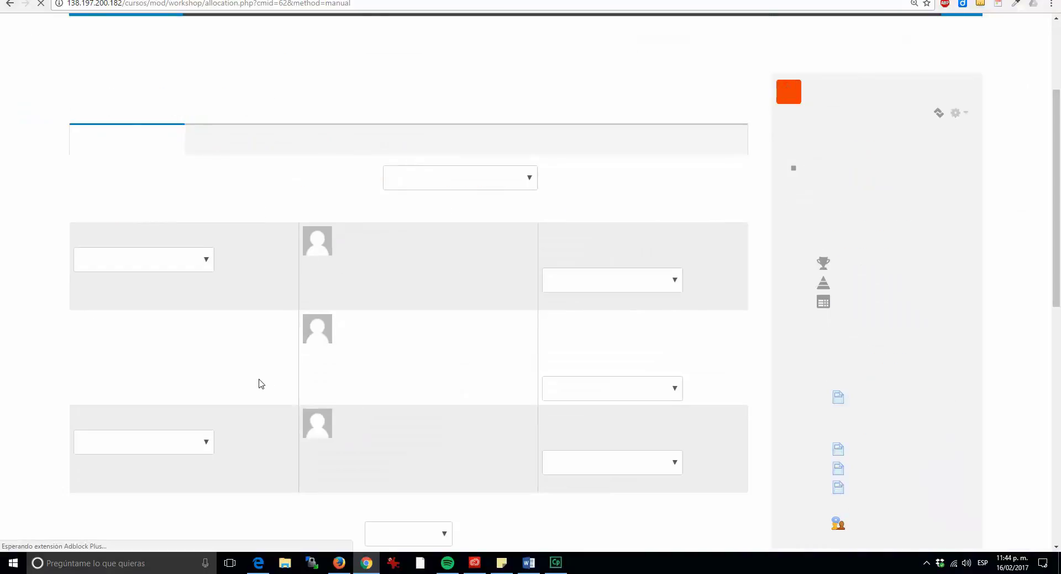
pyautogui.scroll(-1, 265, 375)
pyautogui.moveTo(369, 367); pyautogui.dragTo(412, 367)
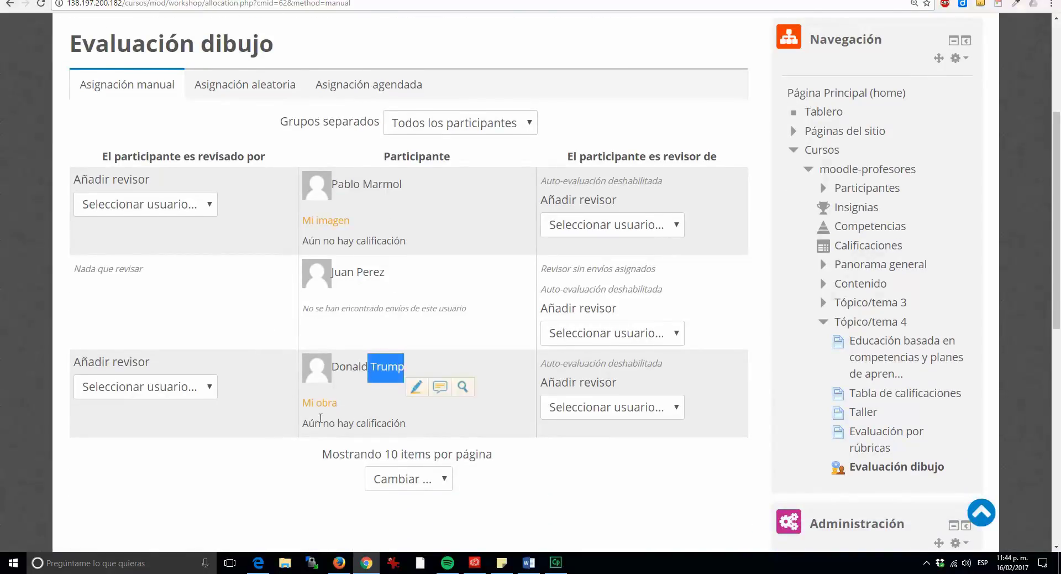
pyautogui.click(269, 461)
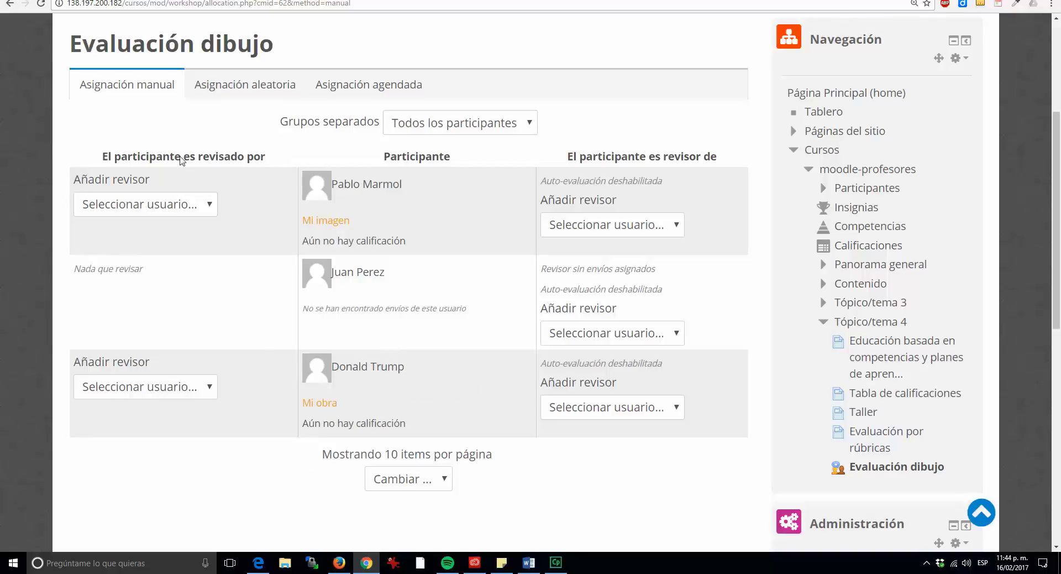
# Check which reviewers can be chosen for the "Mi imagen" and "Mi obra" submissions without assigning any
pyautogui.click(210, 210)
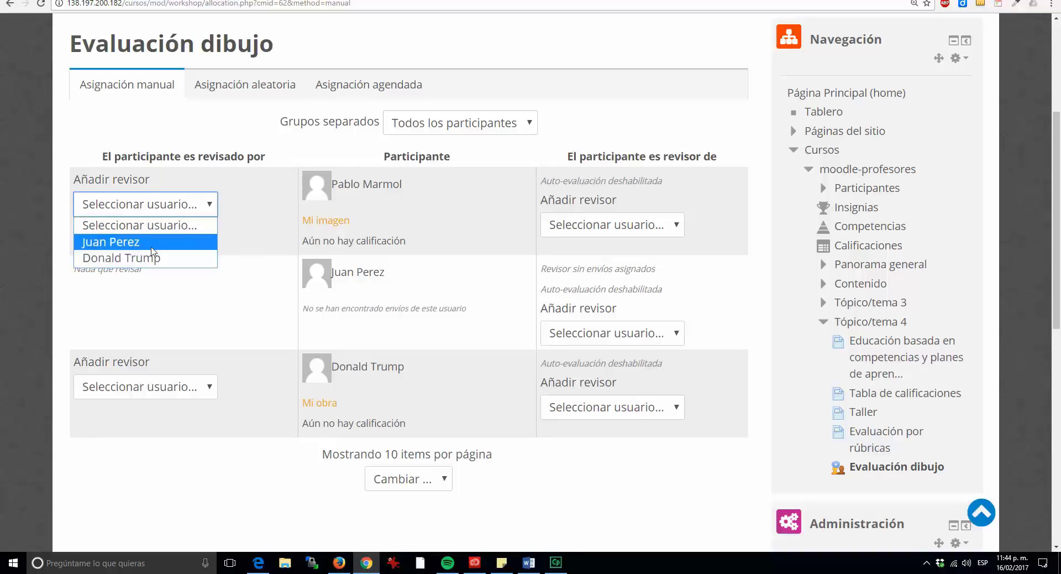
pyautogui.click(210, 386)
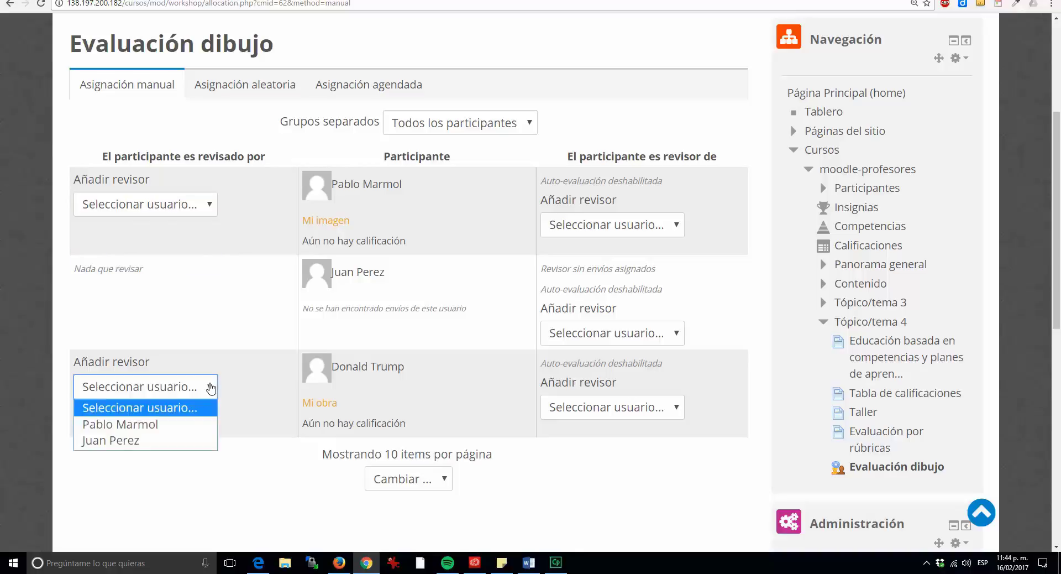
pyautogui.click(204, 327)
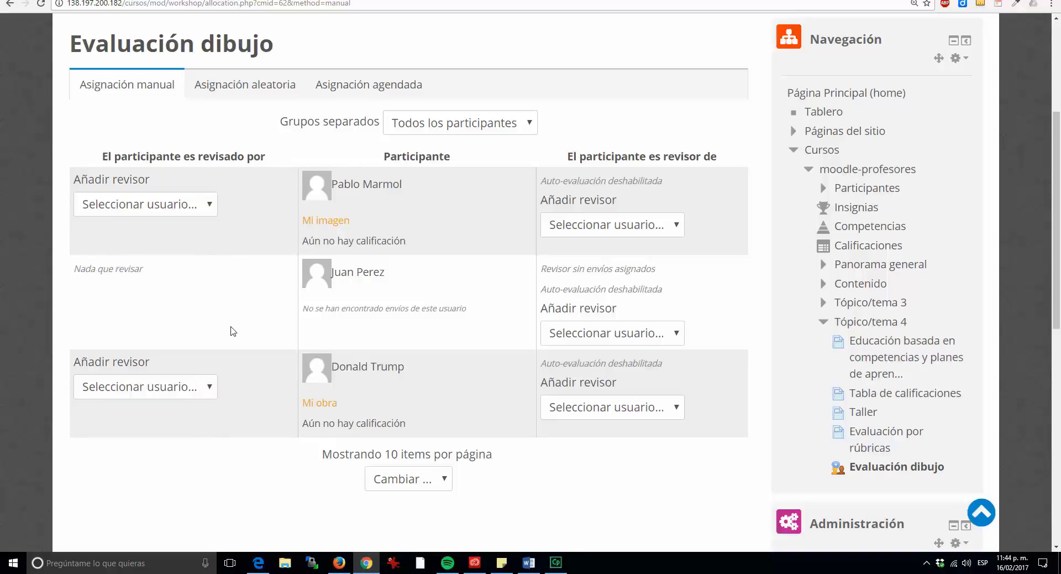
# Run a random allocation (Asignación aleatoria) with the number of reviews set to 1 por envío
pyautogui.scroll(1, 224, 340)
pyautogui.click(235, 145)
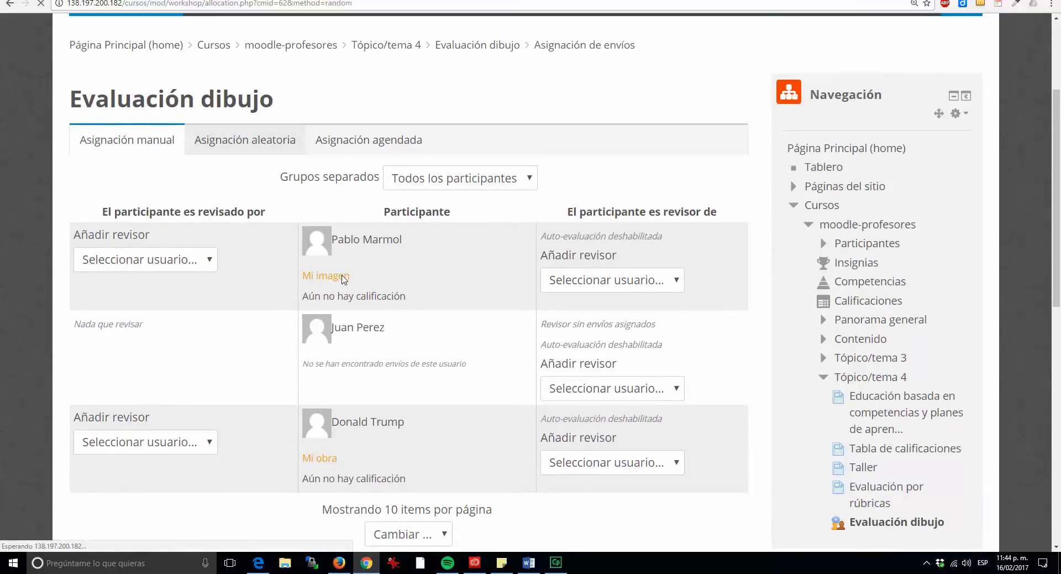
pyautogui.scroll(-2, 295, 279)
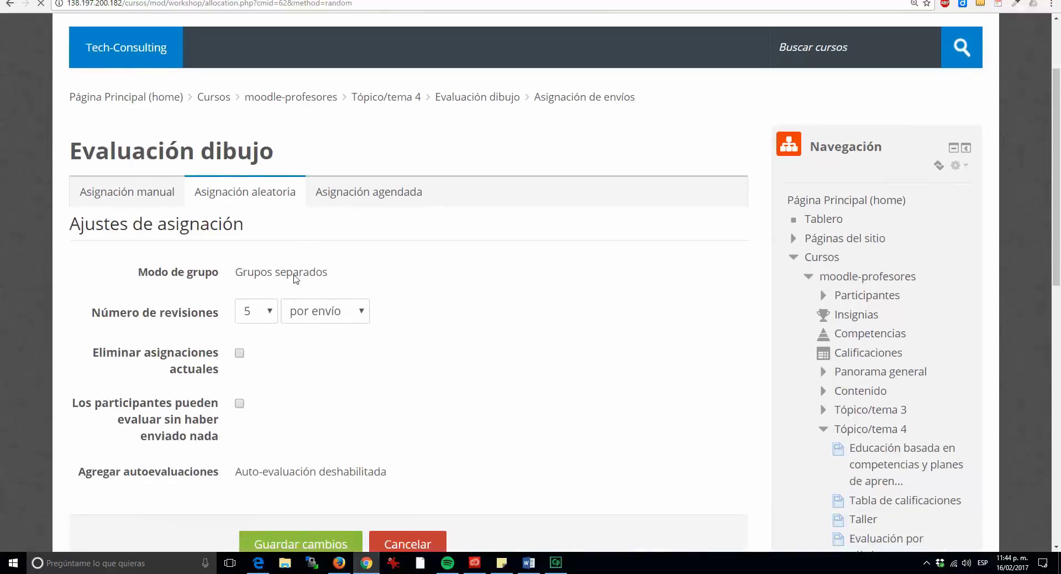
pyautogui.scroll(-1, 295, 279)
pyautogui.click(261, 262)
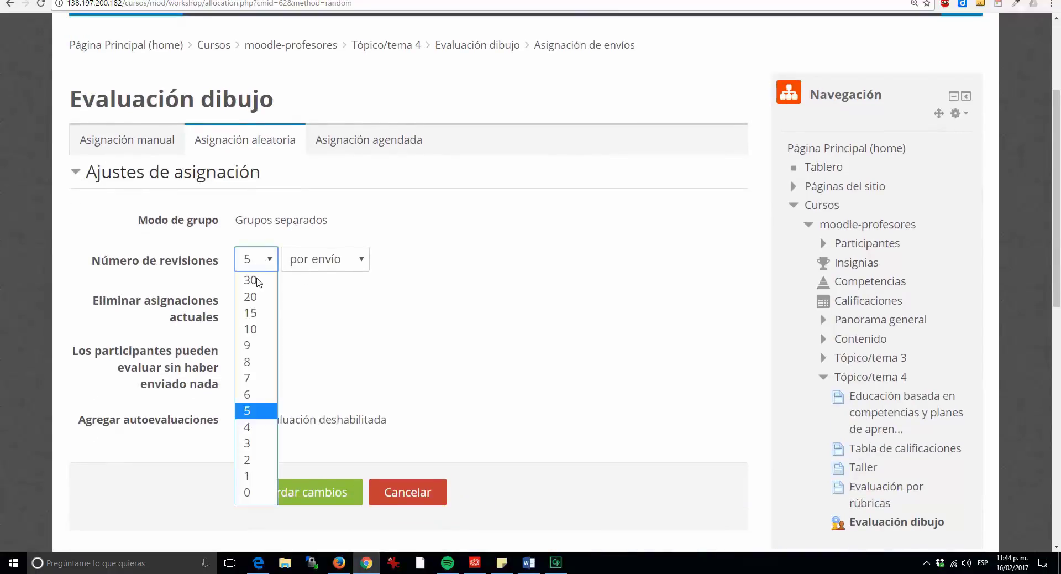
pyautogui.click(256, 474)
pyautogui.scroll(-1, 330, 349)
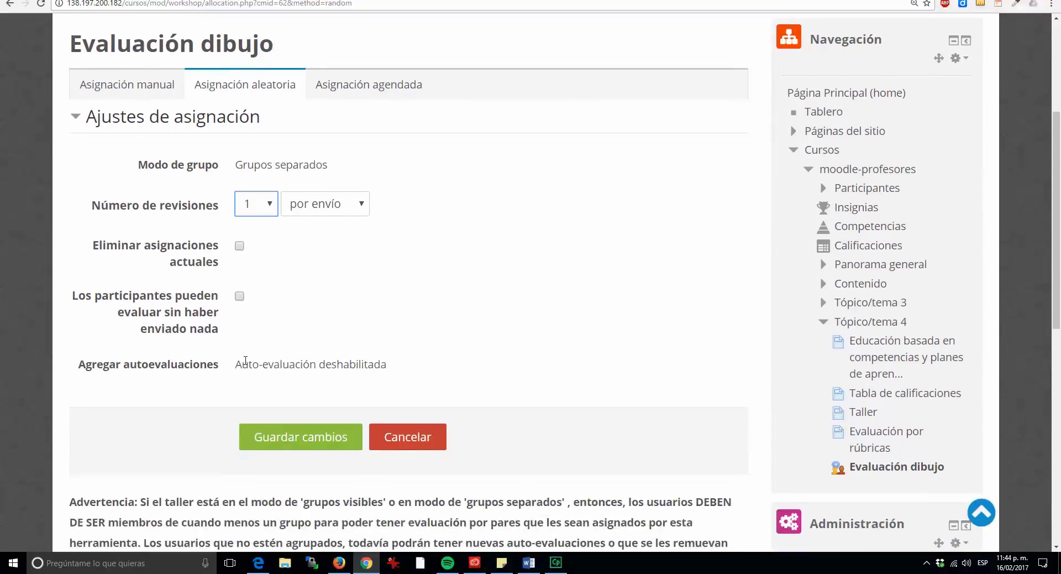
pyautogui.scroll(-1, 286, 346)
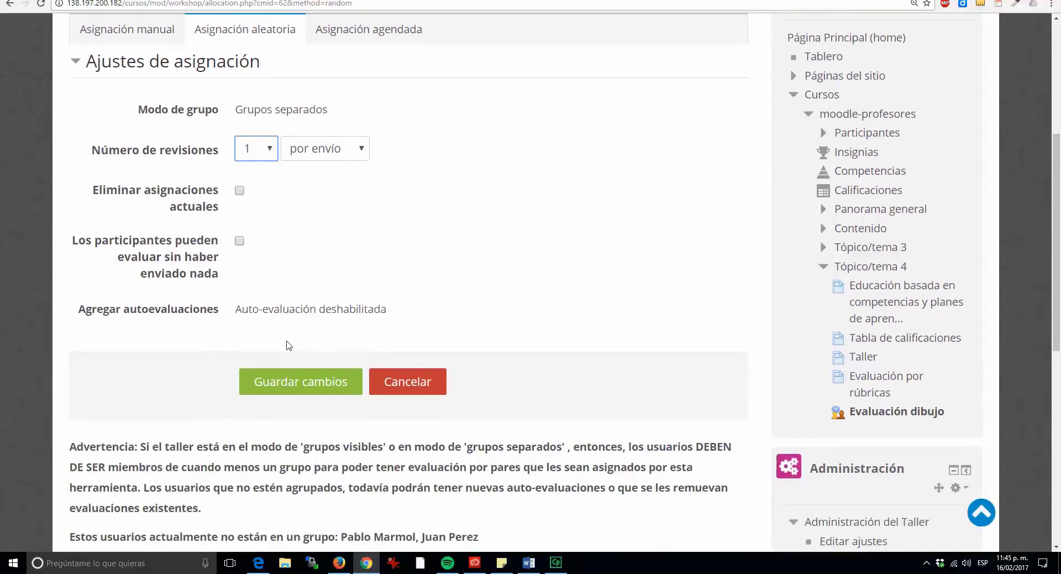
pyautogui.click(299, 379)
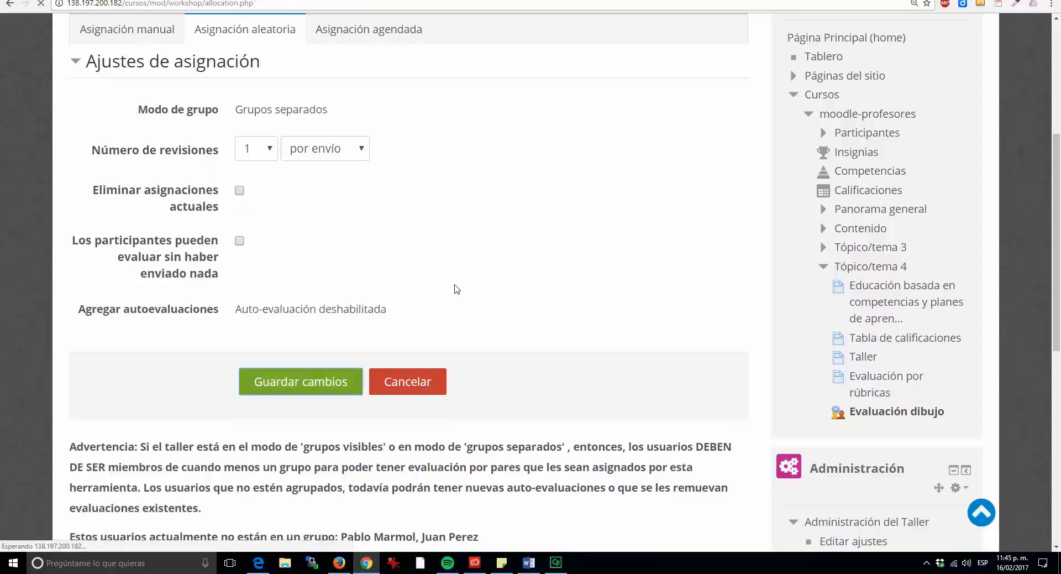
# Read through the result messages of the random allocation
pyautogui.scroll(-1, 456, 290)
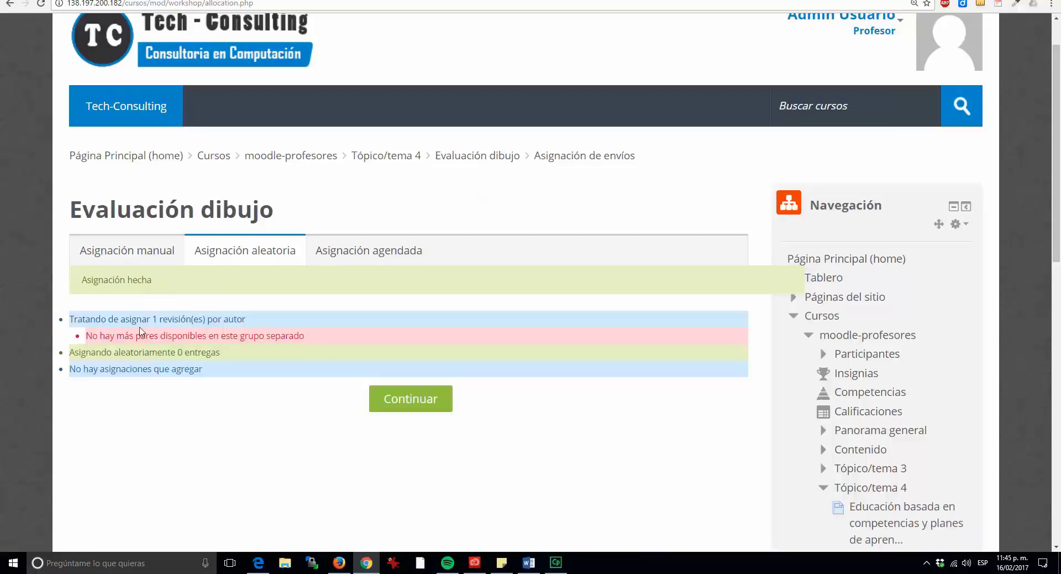
pyautogui.moveTo(133, 339); pyautogui.dragTo(325, 336)
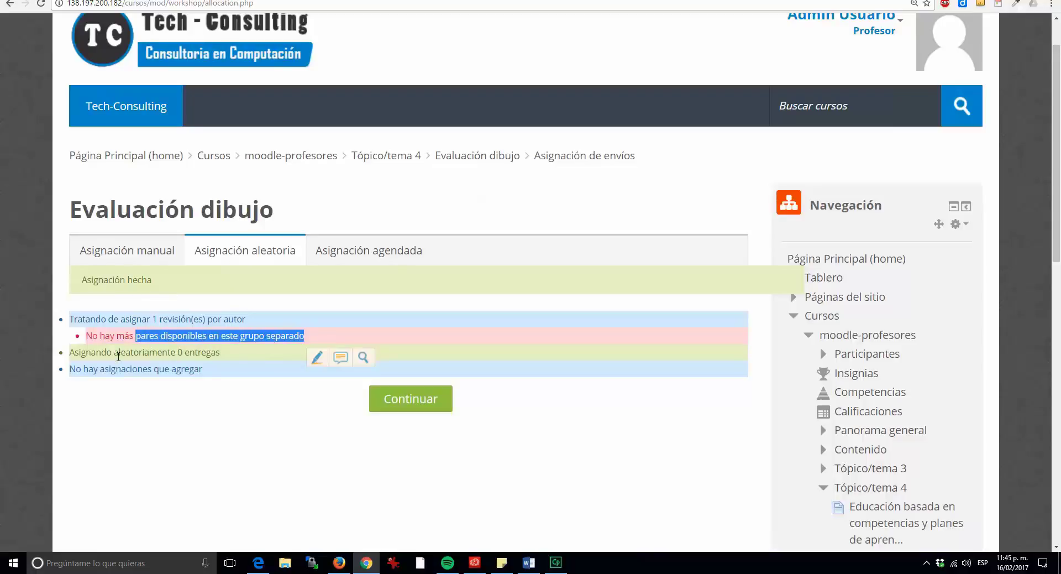
pyautogui.moveTo(118, 352); pyautogui.dragTo(248, 351)
pyautogui.moveTo(109, 369); pyautogui.dragTo(203, 369)
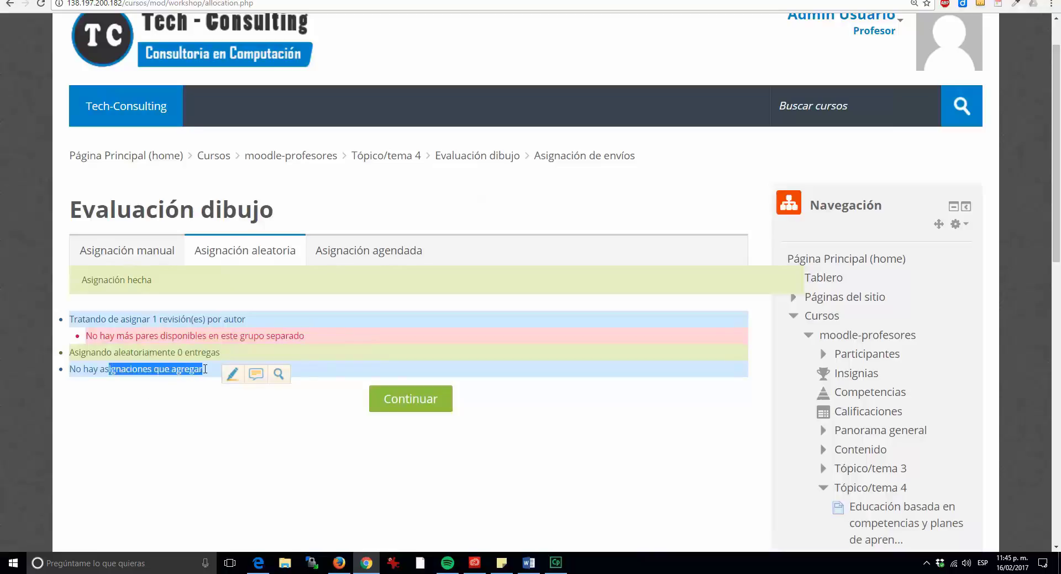
pyautogui.click(189, 436)
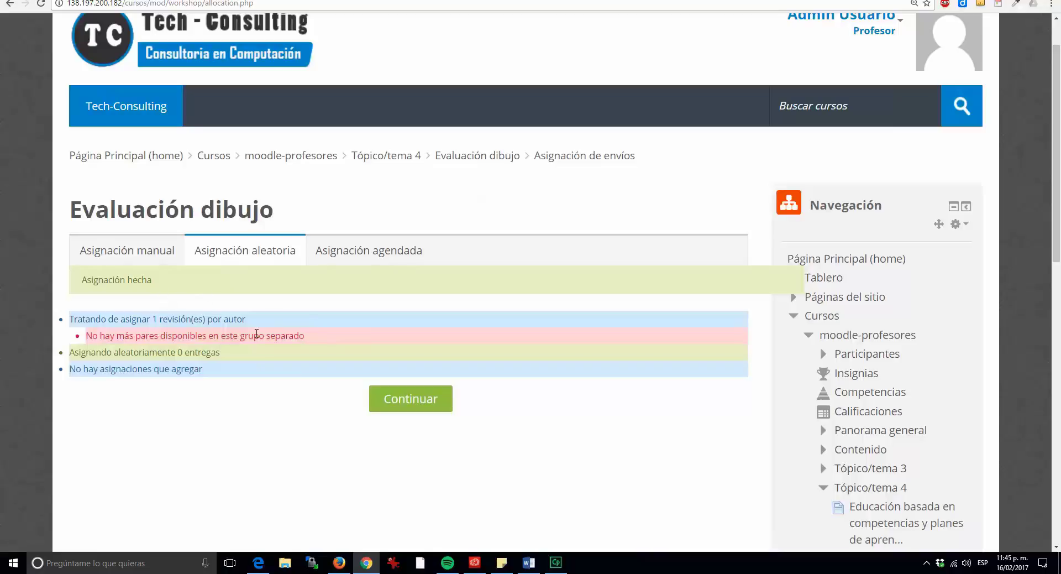
# Open the Asignación agendada settings and read the option for automatically allocating submissions when the submission phase ends
pyautogui.click(368, 255)
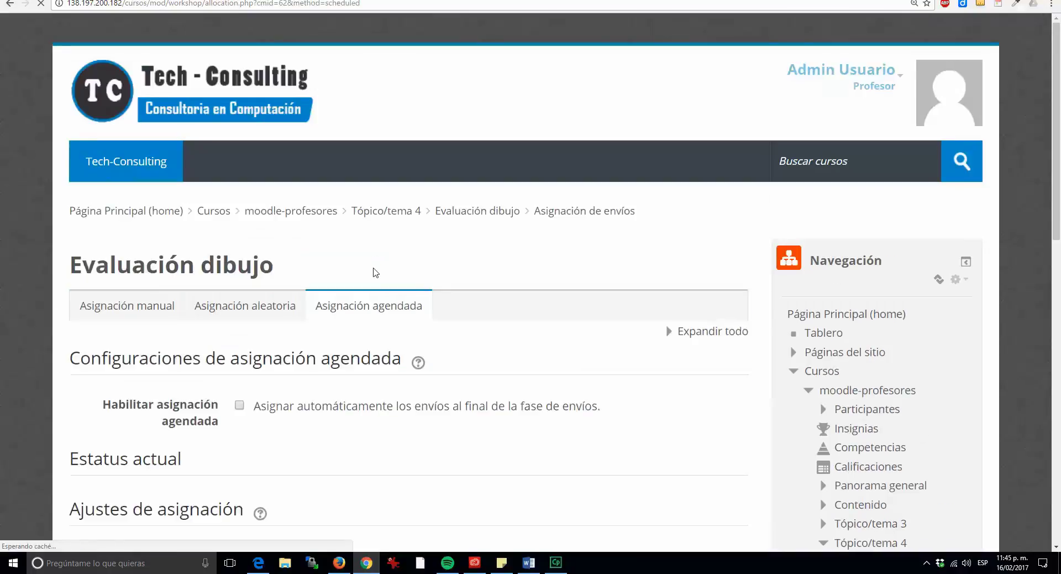
pyautogui.scroll(-3, 374, 262)
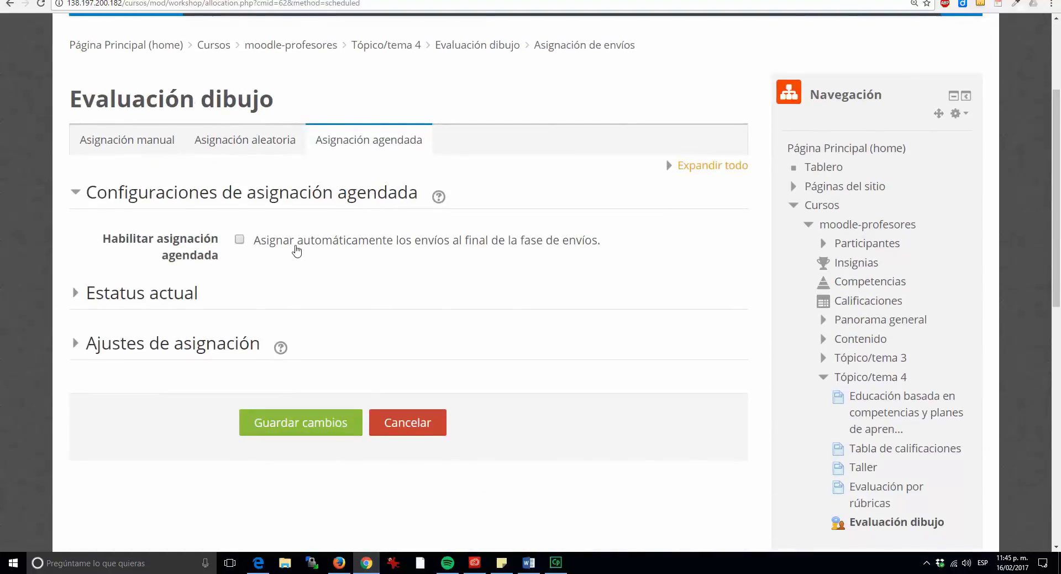
pyautogui.moveTo(294, 247); pyautogui.dragTo(623, 250)
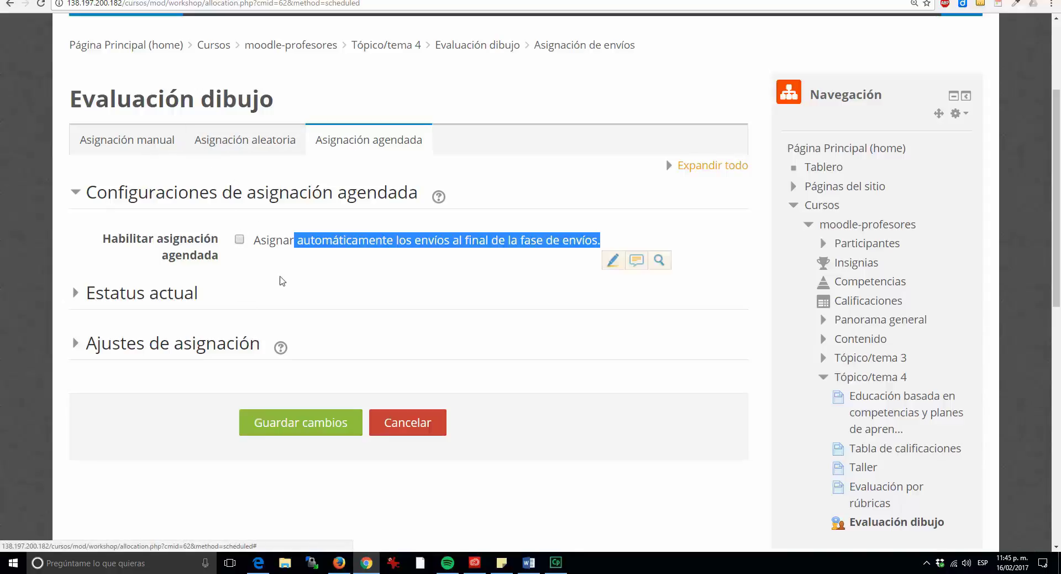
# Return to the Asignación manual view and look over the participants' reviewer assignments
pyautogui.click(198, 149)
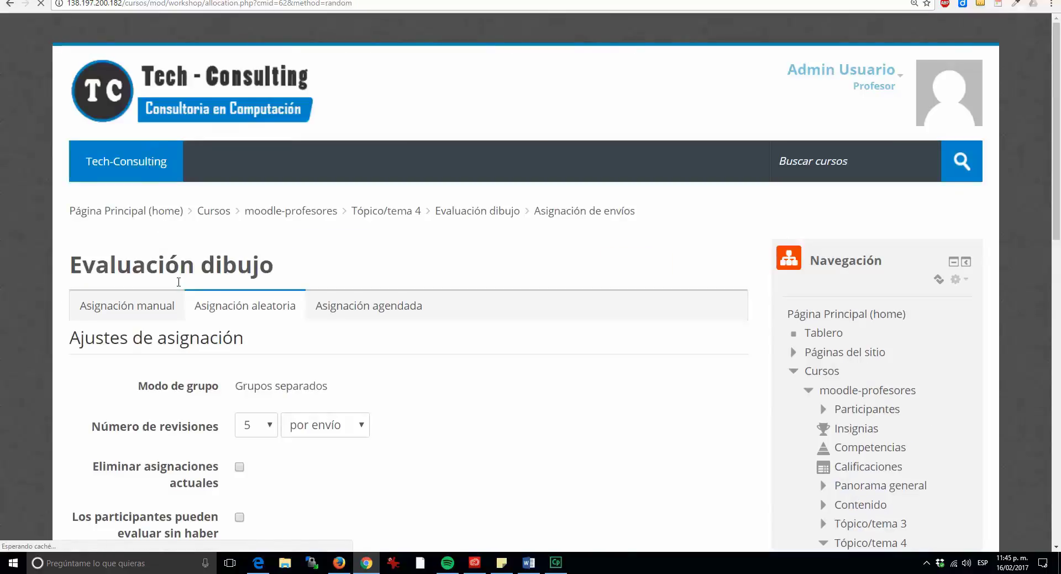
pyautogui.scroll(-1, 166, 283)
pyautogui.click(141, 250)
pyautogui.scroll(-6, 480, 338)
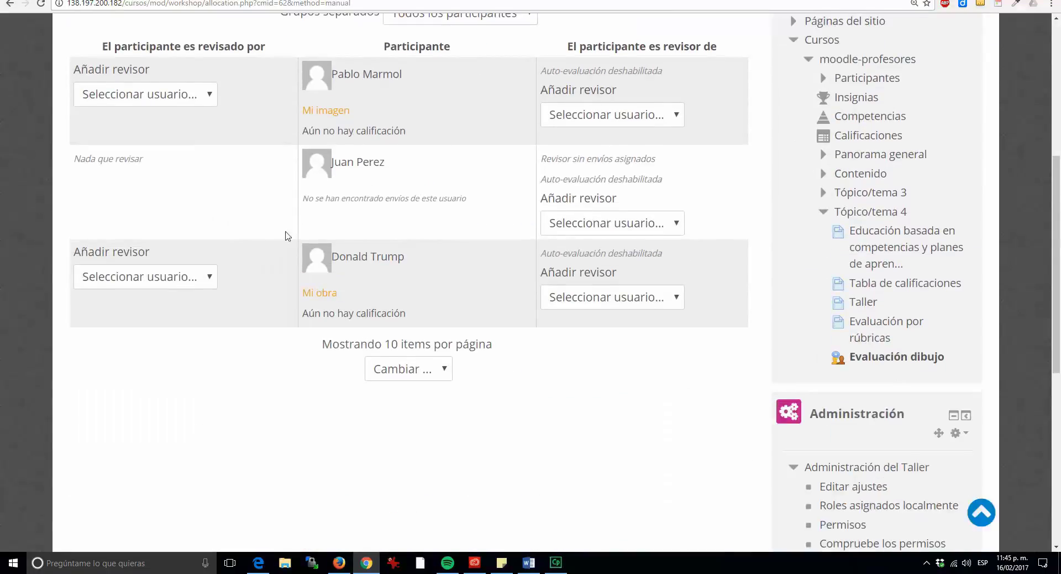
# Go back to Tópico/tema 4, open the Evaluación dibujo workshop and review the tasks of its Fase de envío
pyautogui.scroll(5, 387, 362)
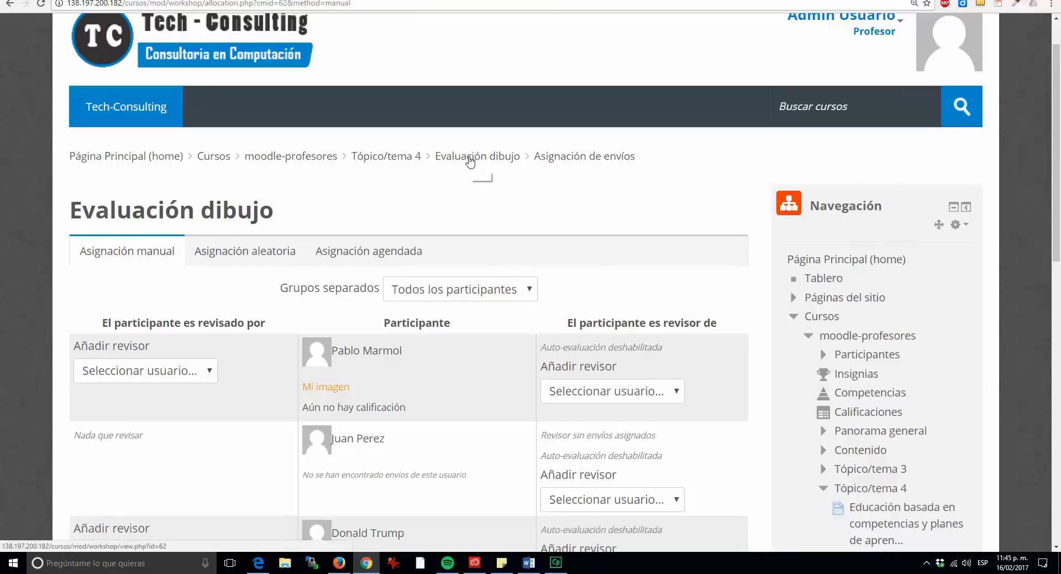
pyautogui.click(379, 159)
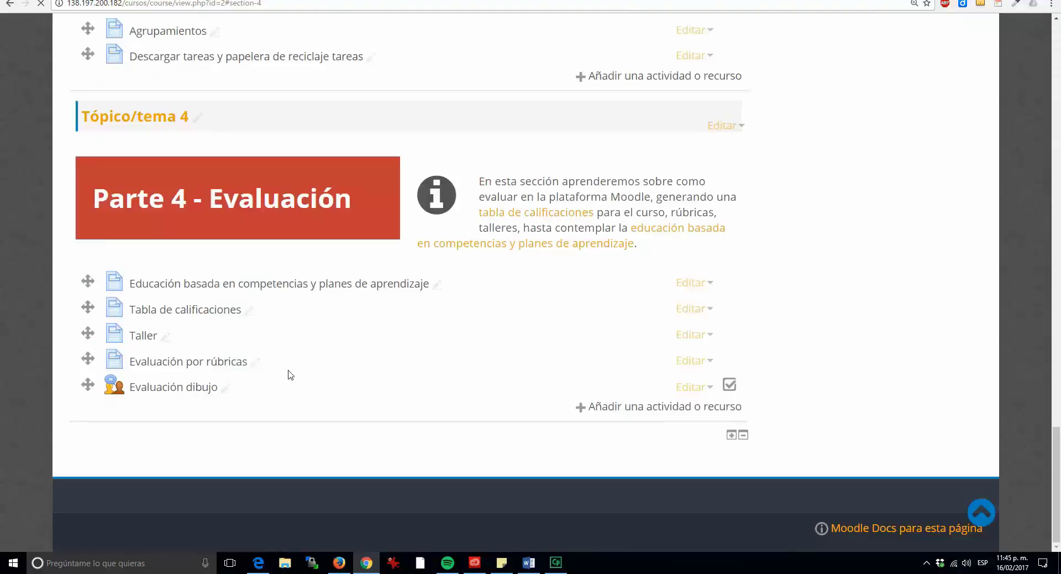
pyautogui.click(176, 386)
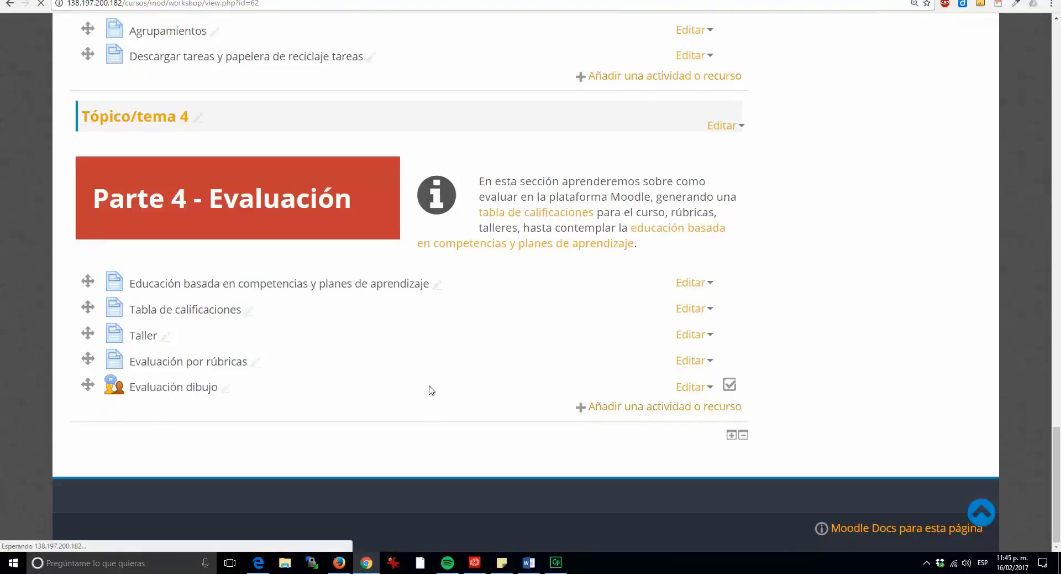
pyautogui.scroll(-2, 432, 390)
pyautogui.scroll(-3, 431, 390)
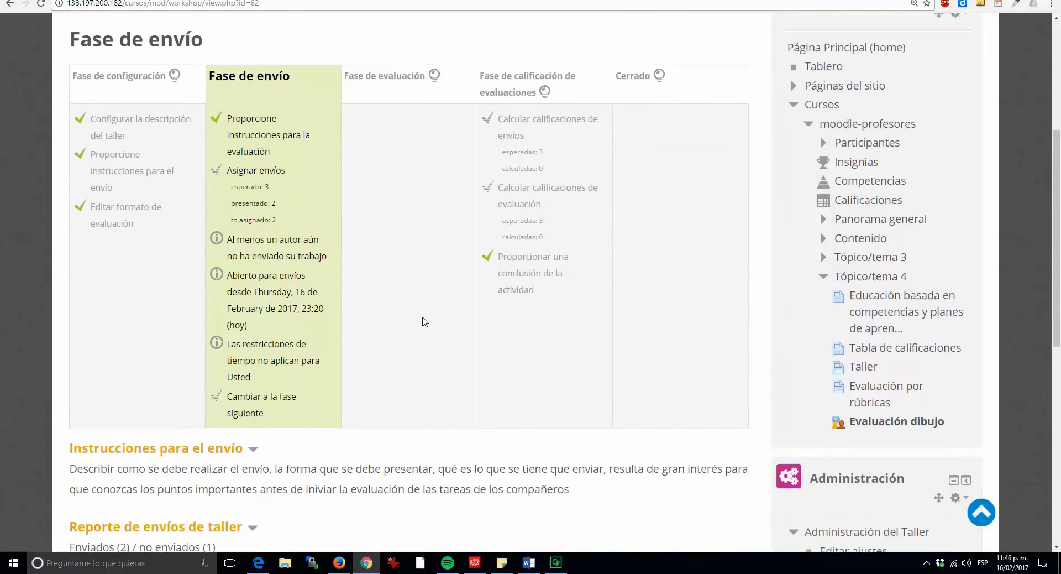
pyautogui.scroll(1, 425, 321)
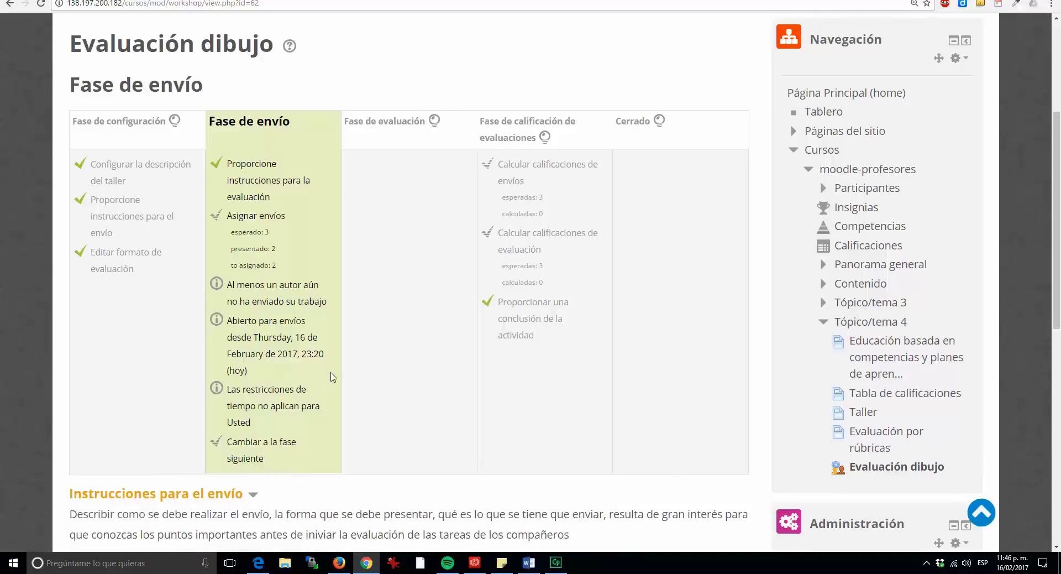
# Switch the Evaluación dibujo workshop to the Fase de evaluación and look over its phase plan and grades report
pyautogui.click(250, 446)
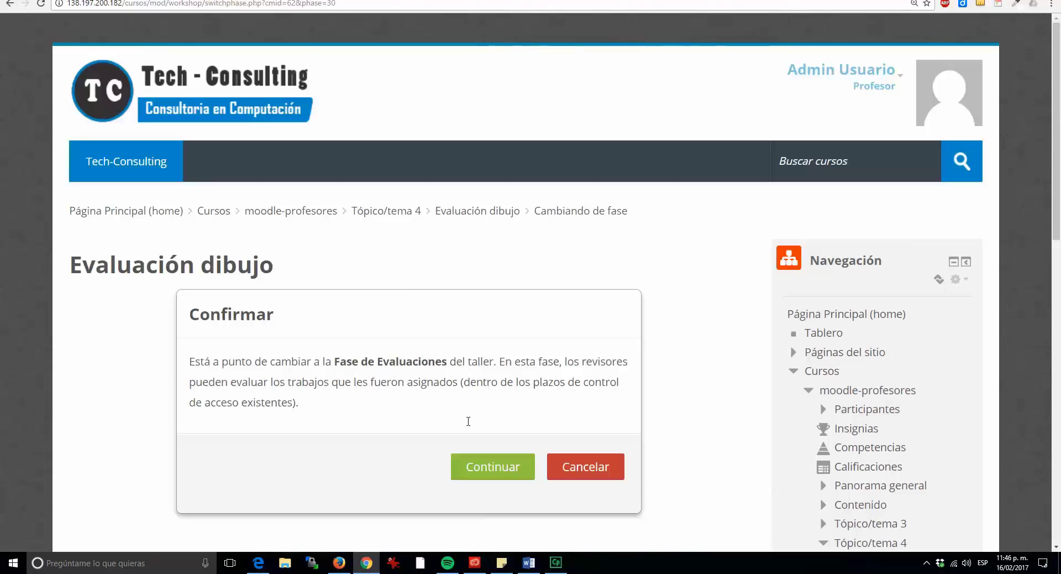
pyautogui.click(480, 465)
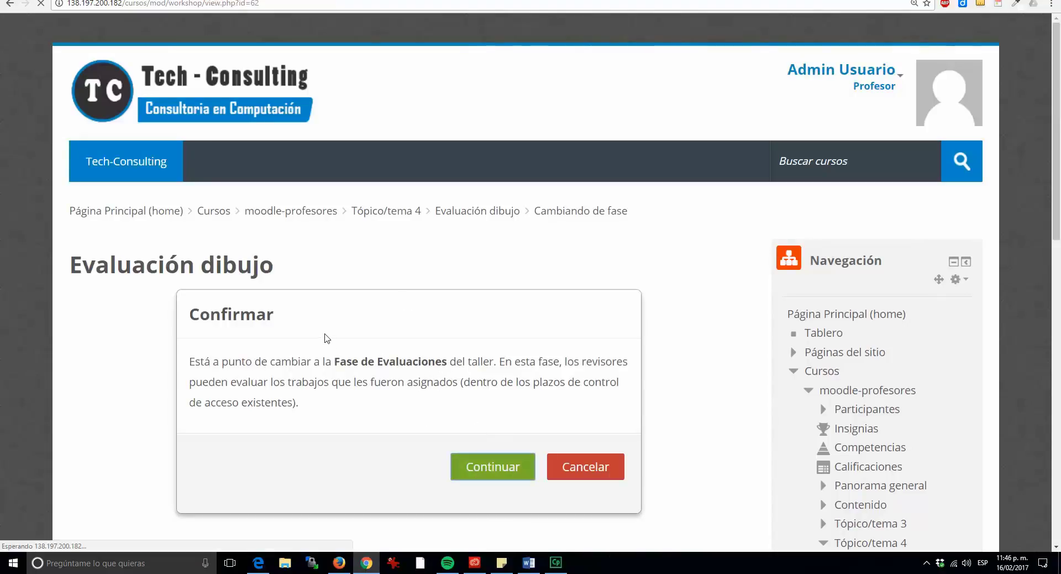
pyautogui.scroll(-3, 314, 303)
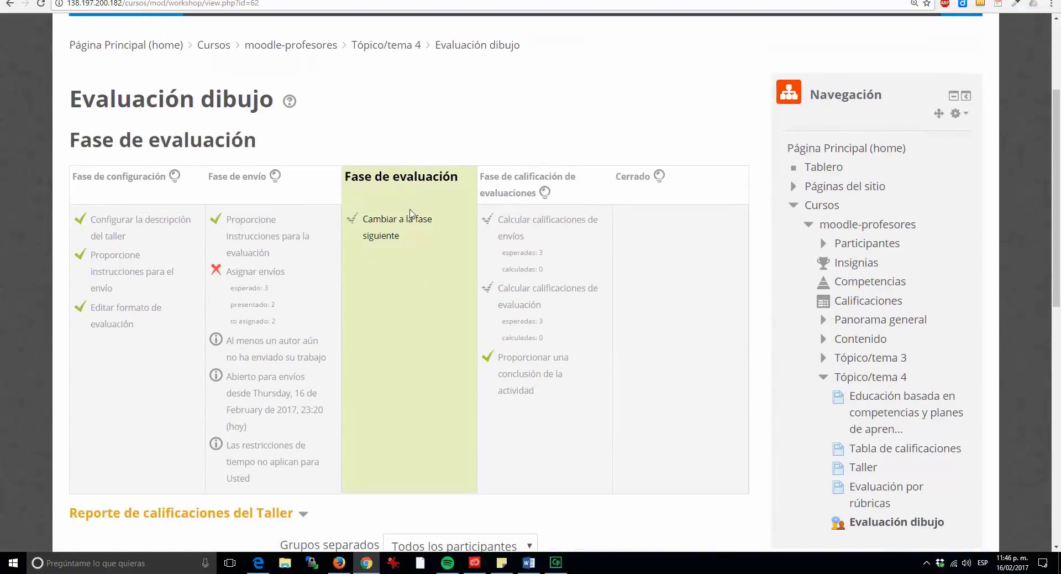
pyautogui.scroll(-1, 402, 190)
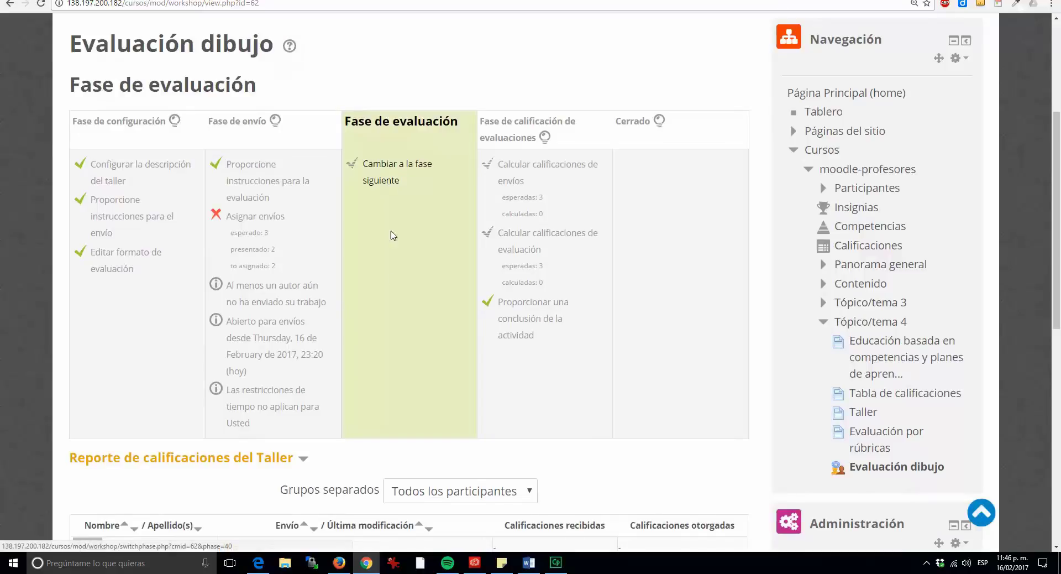
pyautogui.scroll(-3, 391, 287)
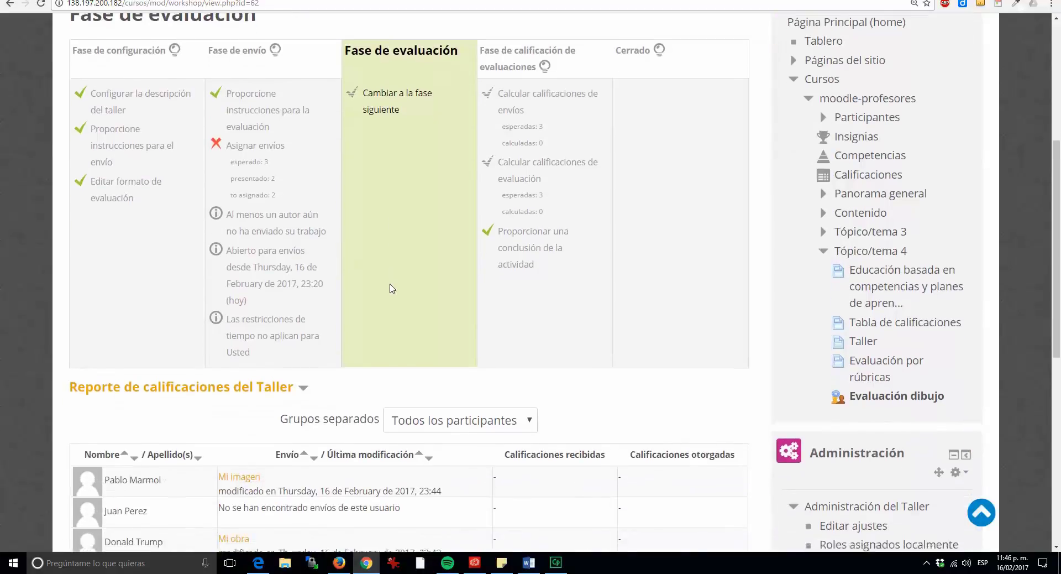
# Look over the workshop's grades report, the Instrucciones para la evaluación and the Envíos asignados para evaluar section
pyautogui.scroll(-1, 260, 442)
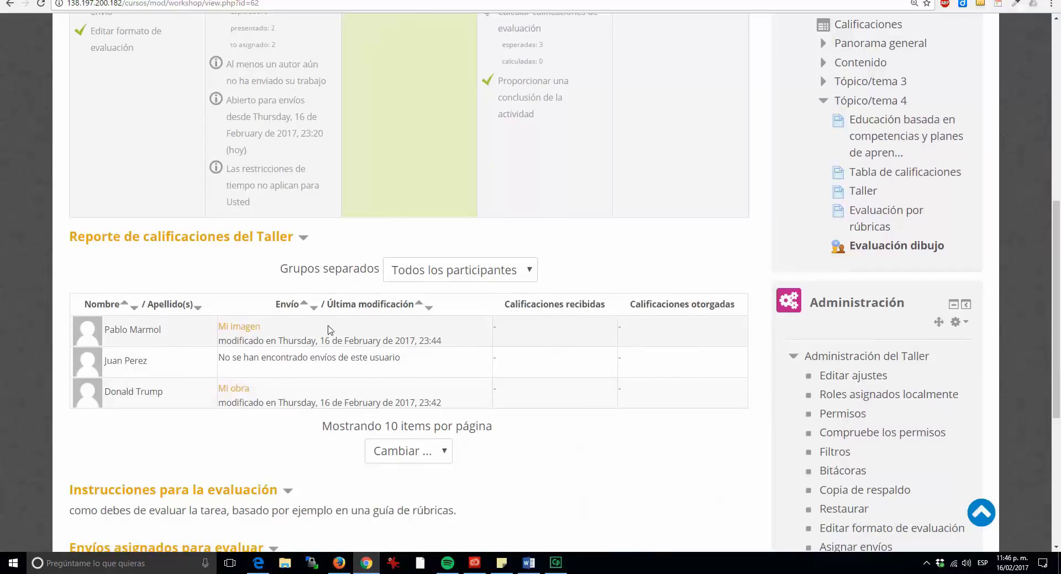
pyautogui.scroll(-2, 328, 326)
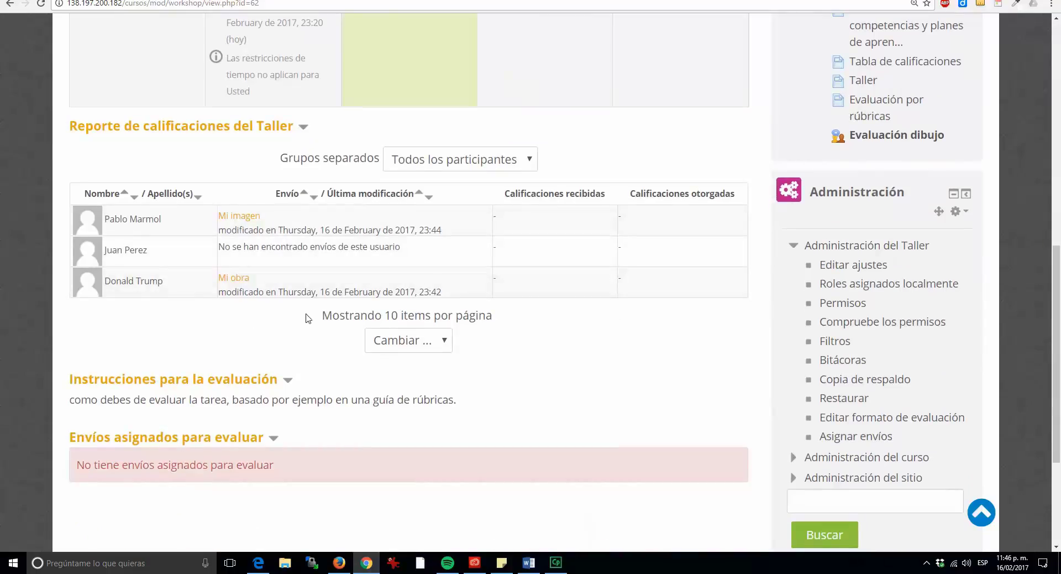
pyautogui.moveTo(159, 281); pyautogui.dragTo(163, 282)
pyautogui.scroll(-1, 419, 410)
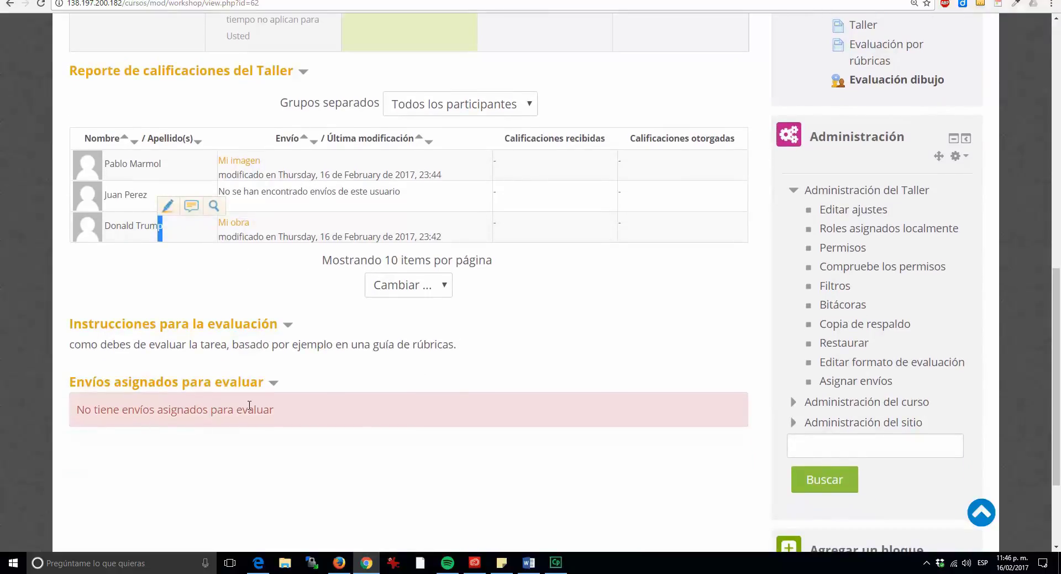
pyautogui.scroll(1, 279, 405)
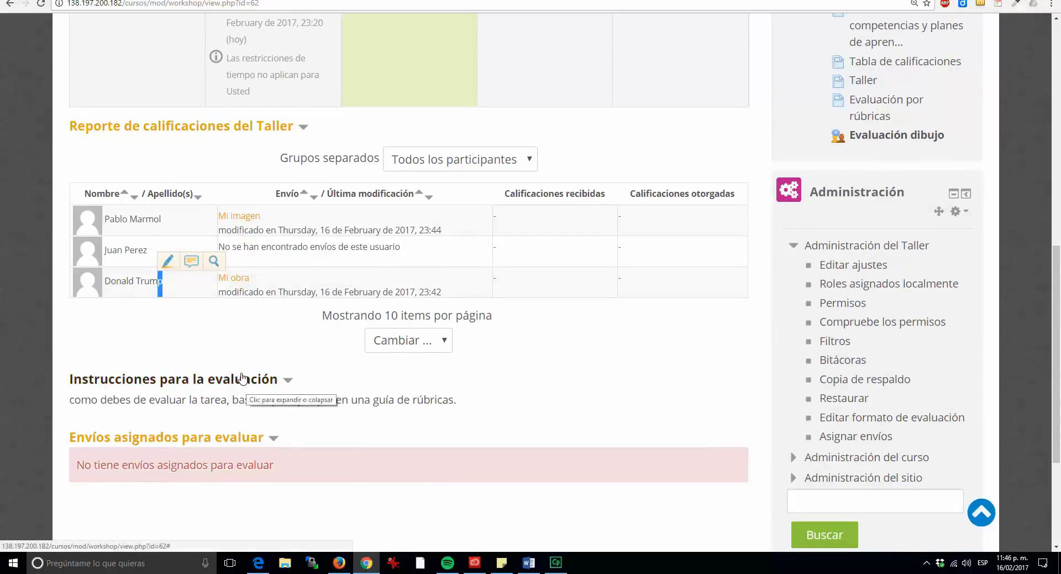
pyautogui.scroll(-1, 244, 386)
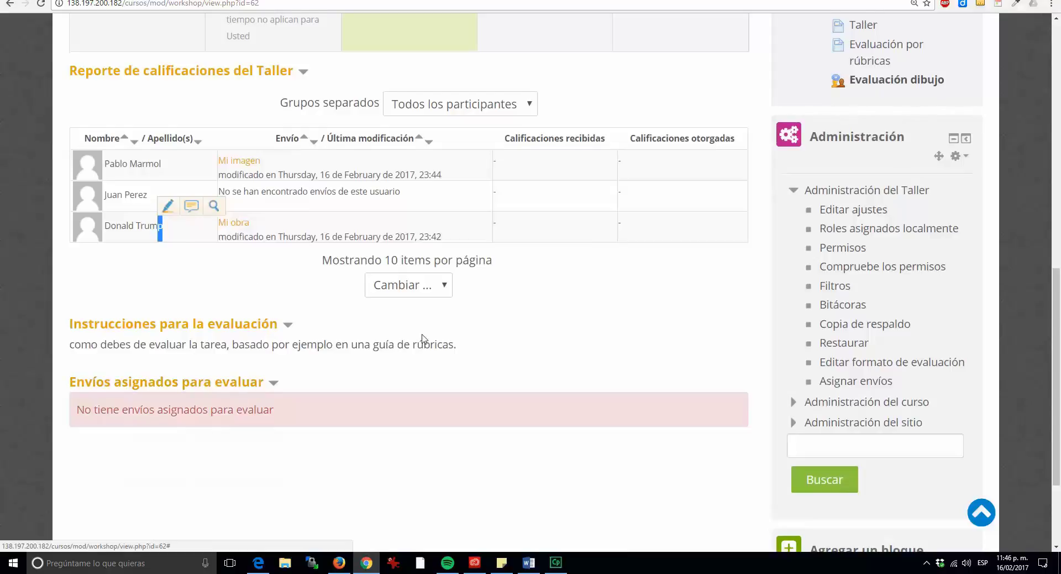
pyautogui.scroll(7, 423, 332)
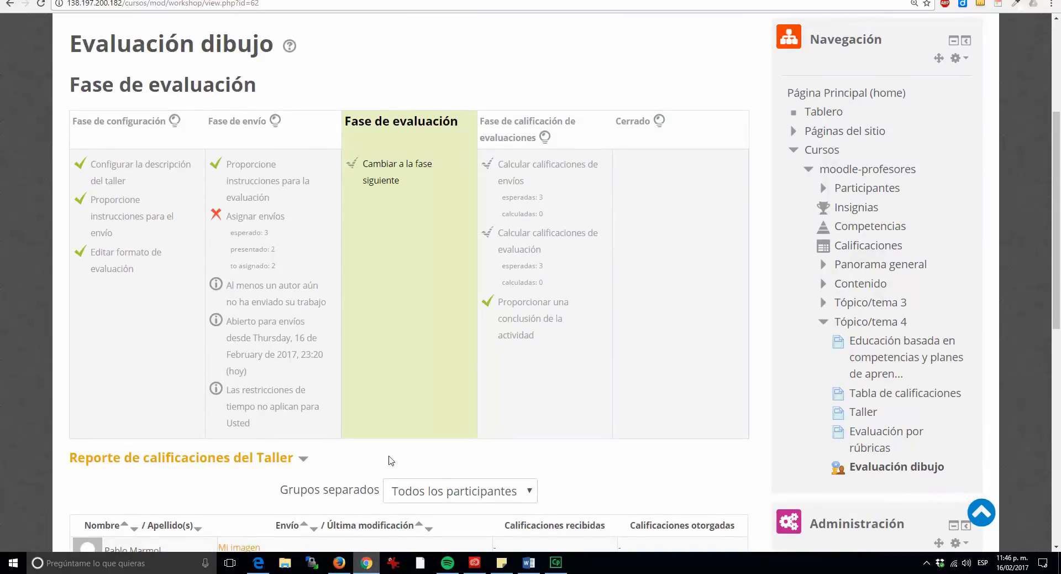
# Switch to the student's Firefox session, reload the Mi envío page and review its submission instructions and the Mi obra submission
pyautogui.click(339, 562)
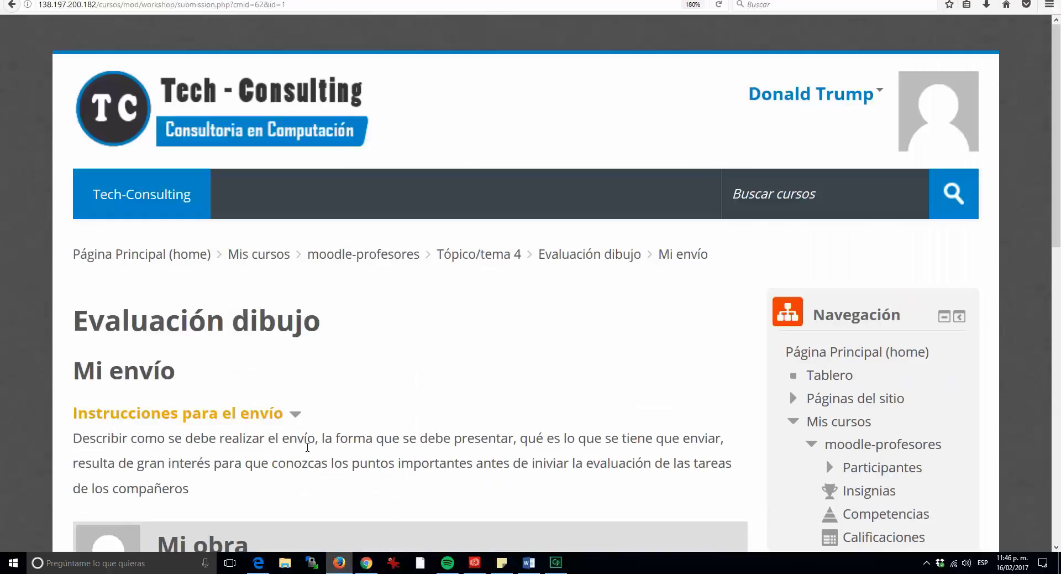
pyautogui.scroll(4, 280, 168)
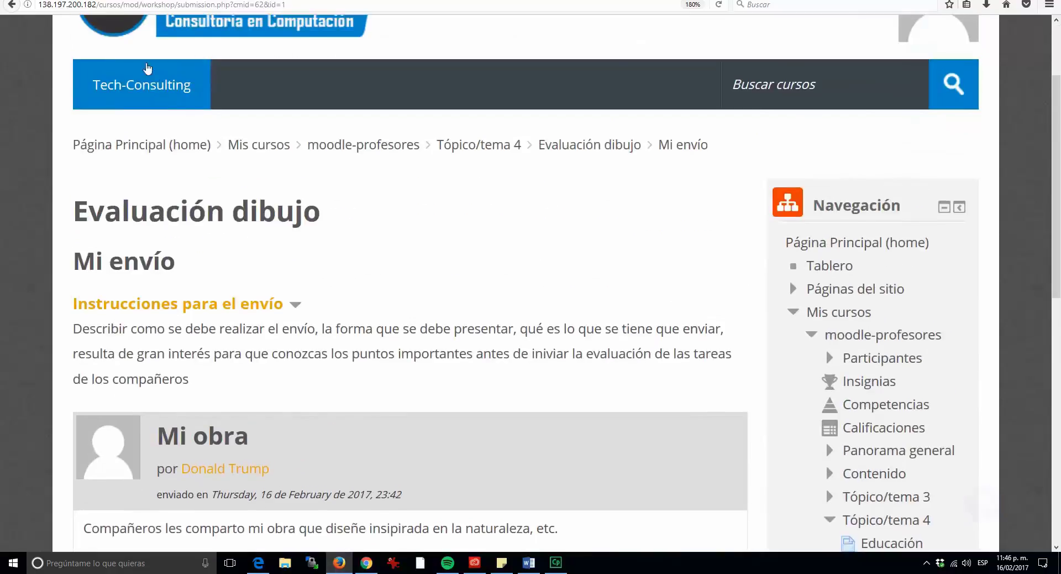
pyautogui.click(718, 5)
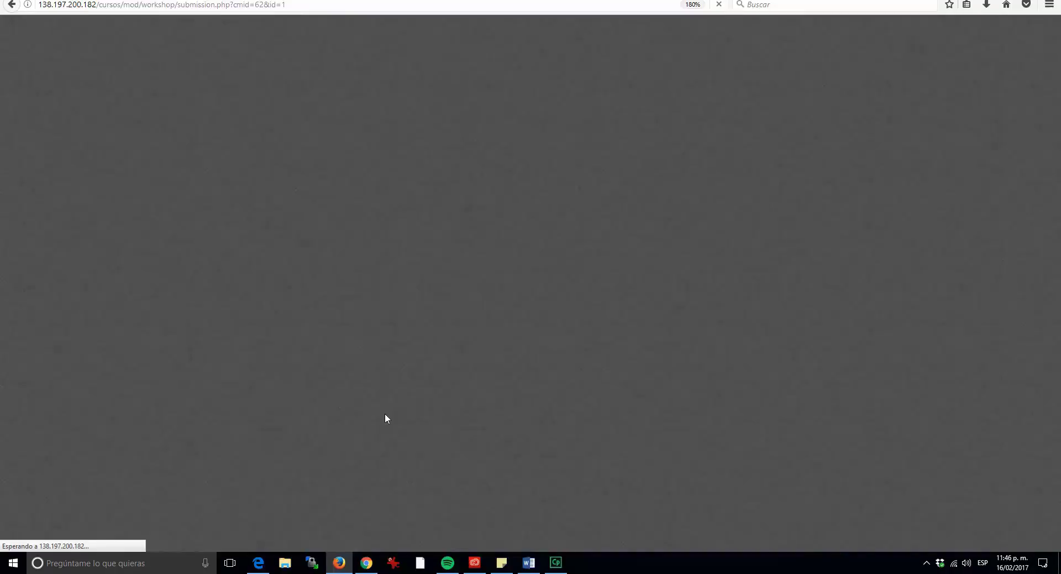
pyautogui.scroll(-4, 469, 386)
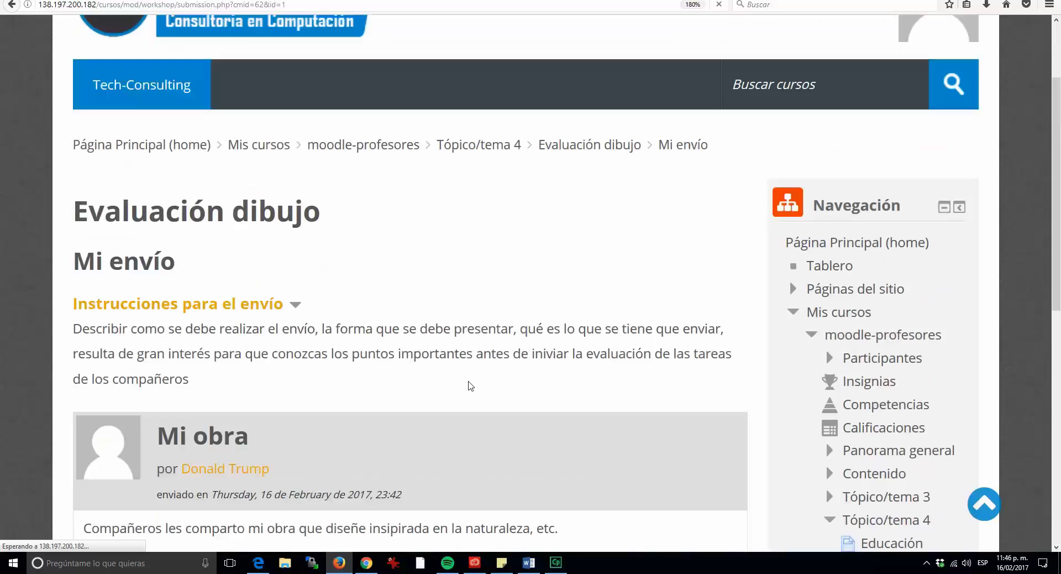
pyautogui.scroll(-5, 467, 385)
pyautogui.scroll(-2, 467, 387)
pyautogui.scroll(8, 467, 387)
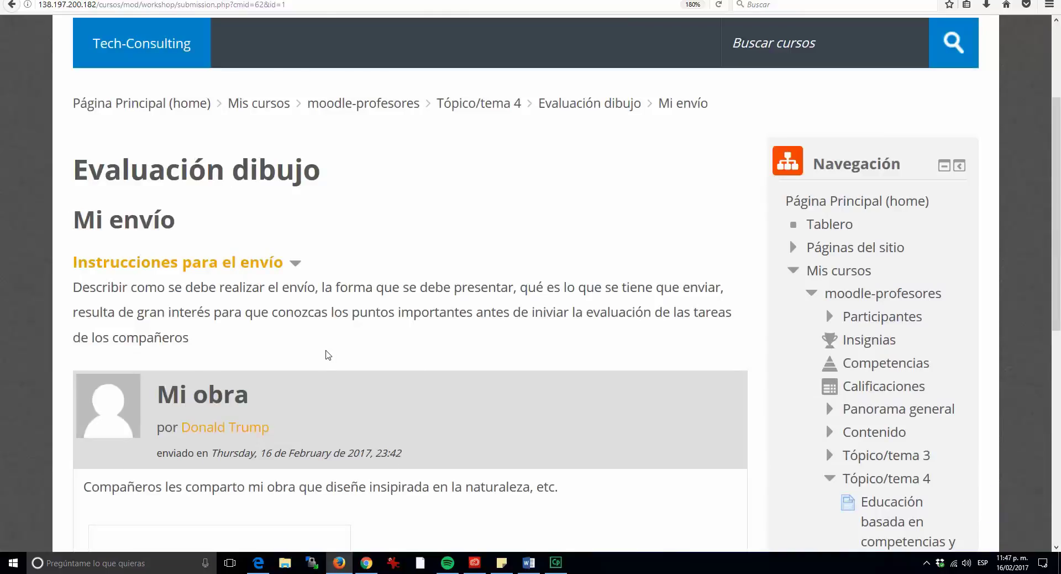
pyautogui.moveTo(153, 282); pyautogui.dragTo(243, 338)
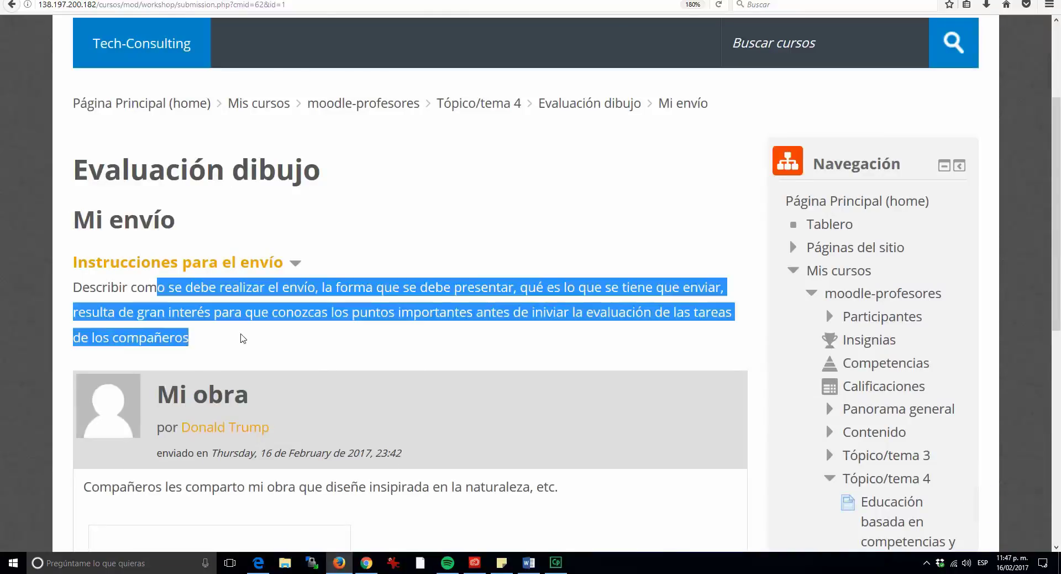
pyautogui.scroll(-3, 372, 356)
pyautogui.scroll(3, 456, 409)
pyautogui.scroll(3, 456, 409)
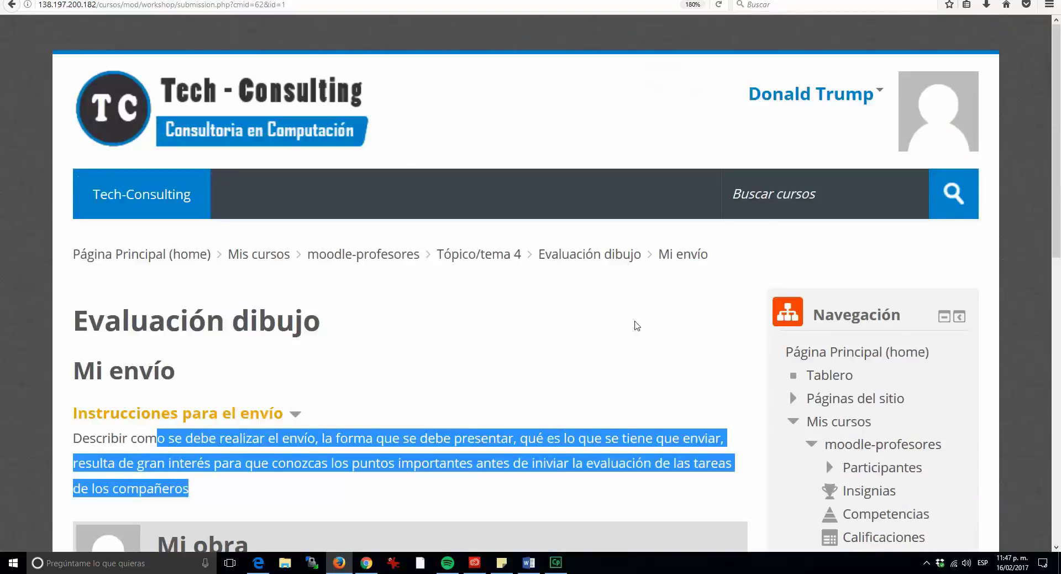
pyautogui.scroll(-4, 427, 407)
# Return to the teacher's Chrome session and switch the Evaluación dibujo workshop to the Fase de calificación de evaluaciones
pyautogui.click(368, 562)
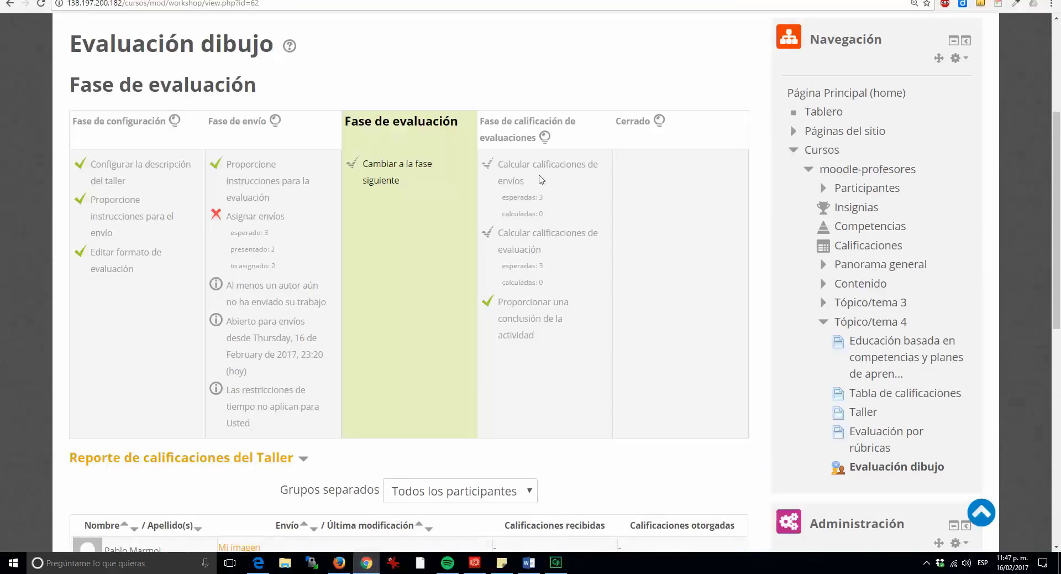
pyautogui.click(377, 182)
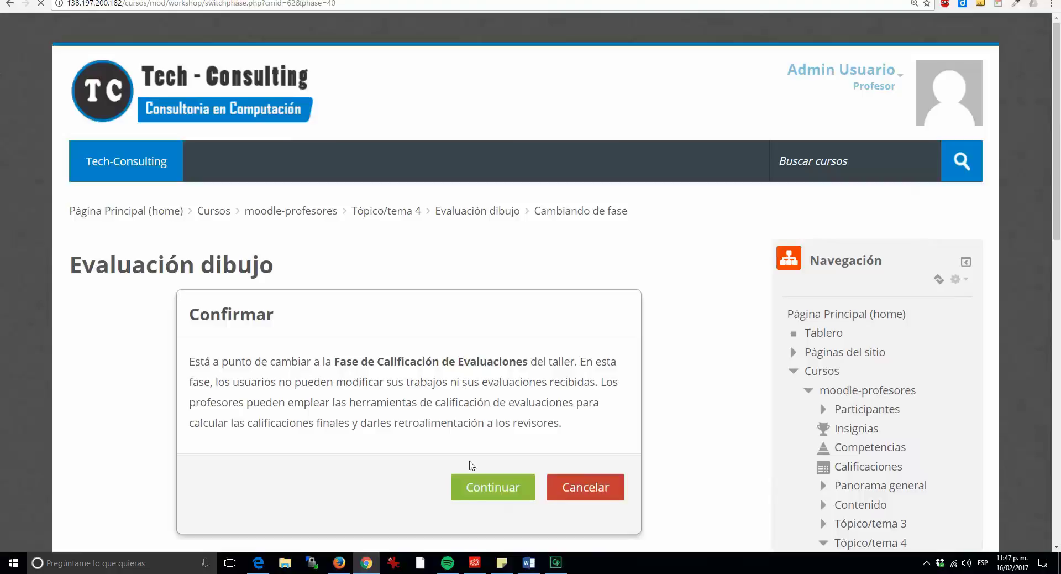
pyautogui.click(481, 486)
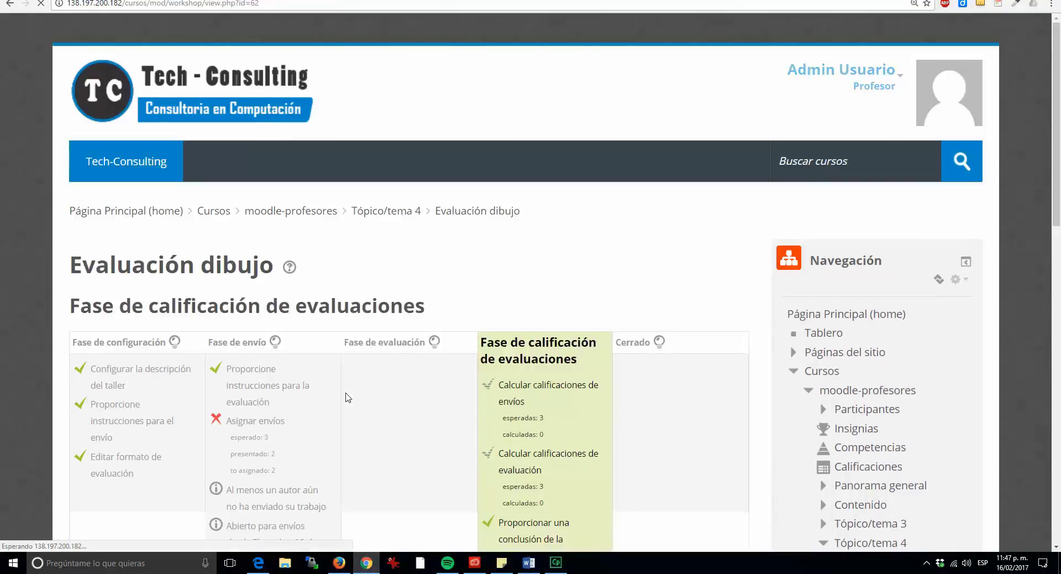
pyautogui.scroll(-2, 347, 397)
pyautogui.scroll(-1, 348, 397)
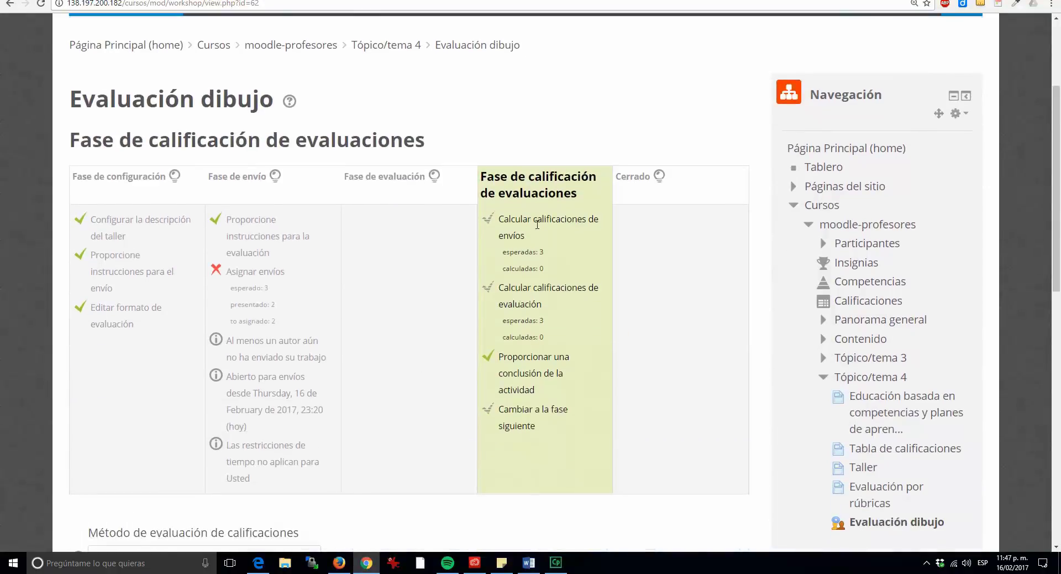
# Check the student's Mi obra submission page again in Firefox
pyautogui.click(340, 563)
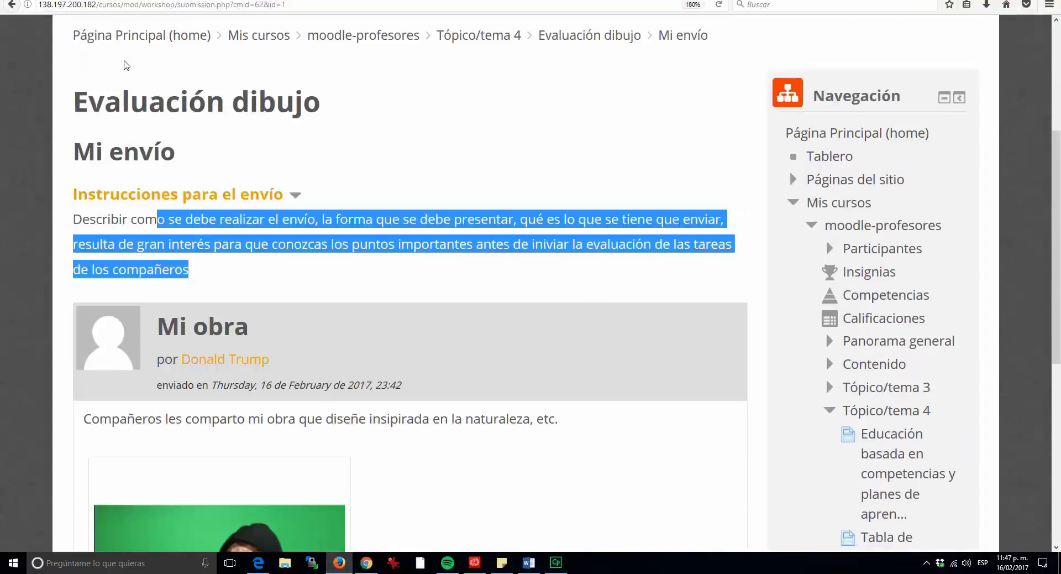
pyautogui.scroll(4, 580, 147)
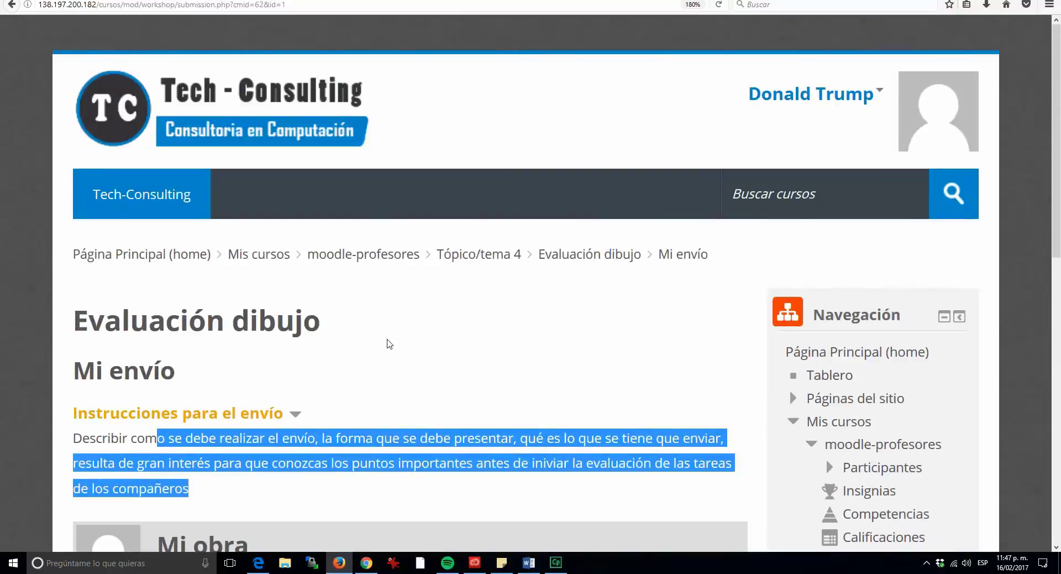
pyautogui.scroll(-4, 229, 267)
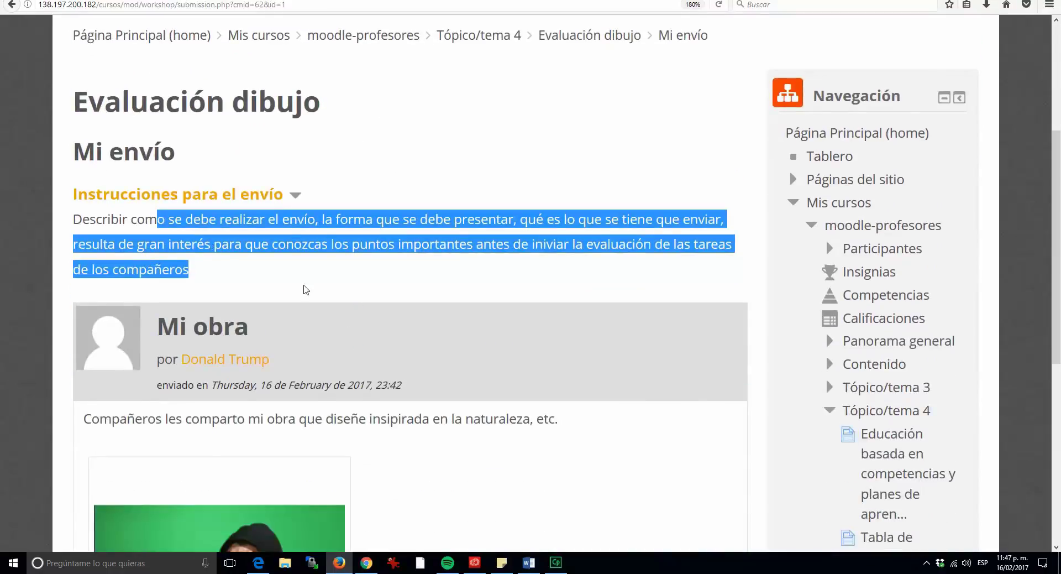
pyautogui.scroll(-4, 310, 336)
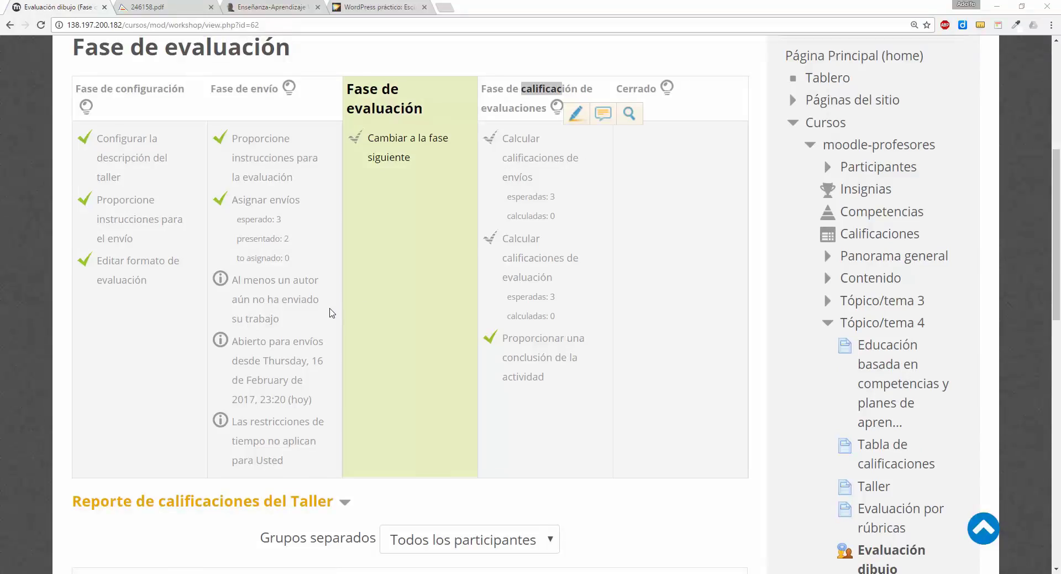
# Review the teacher's phase plan in Chrome, focusing on the Asignar envíos figures under Fase de envío
pyautogui.scroll(2, 334, 314)
pyautogui.scroll(-1, 339, 313)
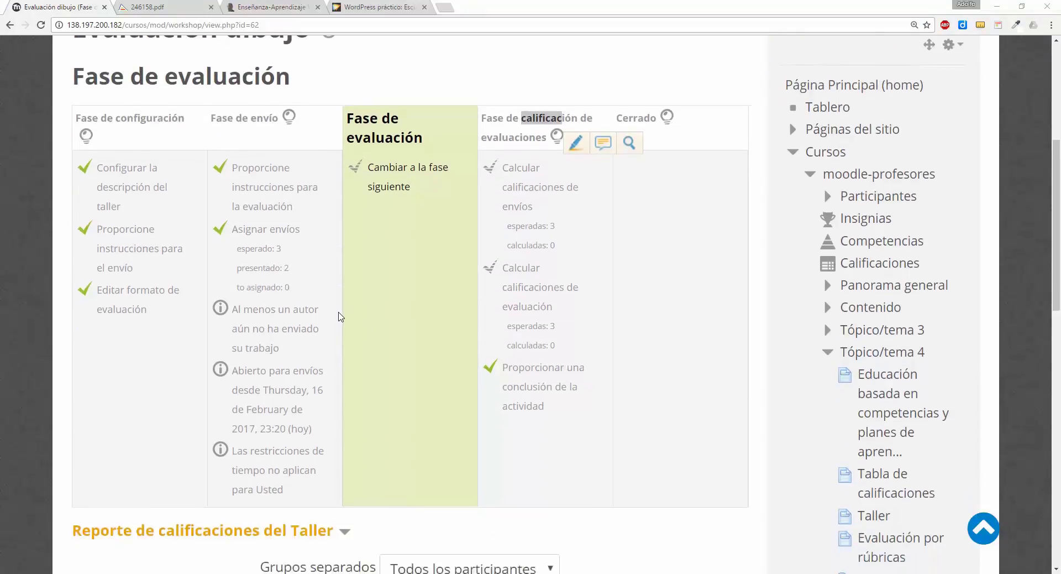
pyautogui.scroll(-1, 339, 316)
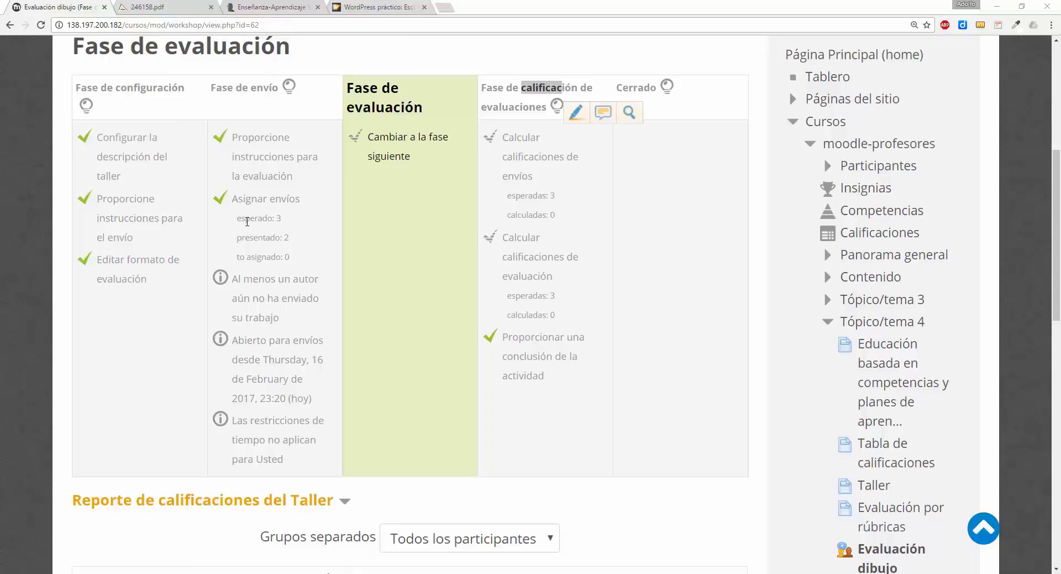
pyautogui.moveTo(241, 218); pyautogui.dragTo(255, 218)
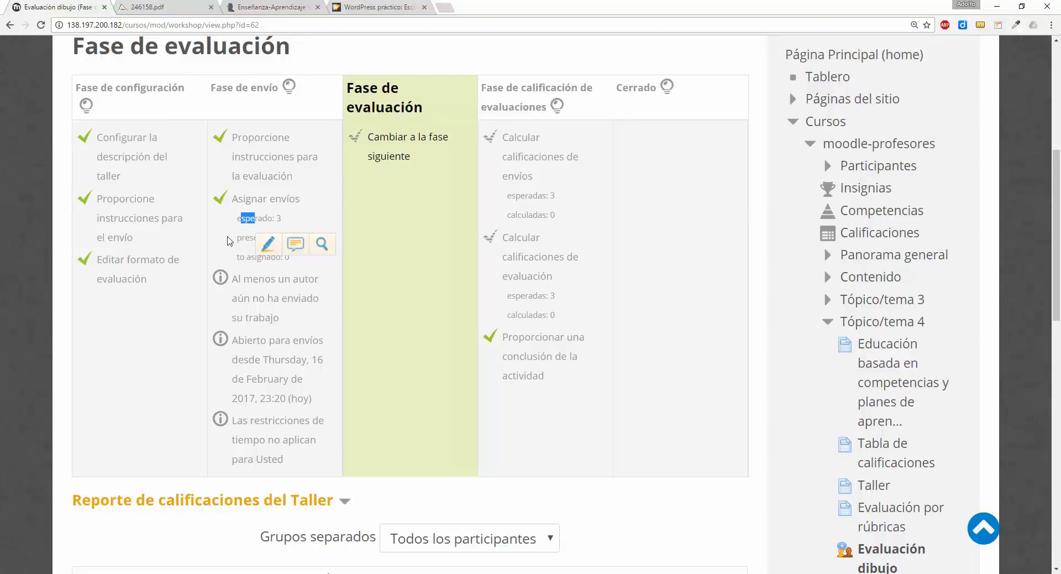
pyautogui.scroll(1, 228, 241)
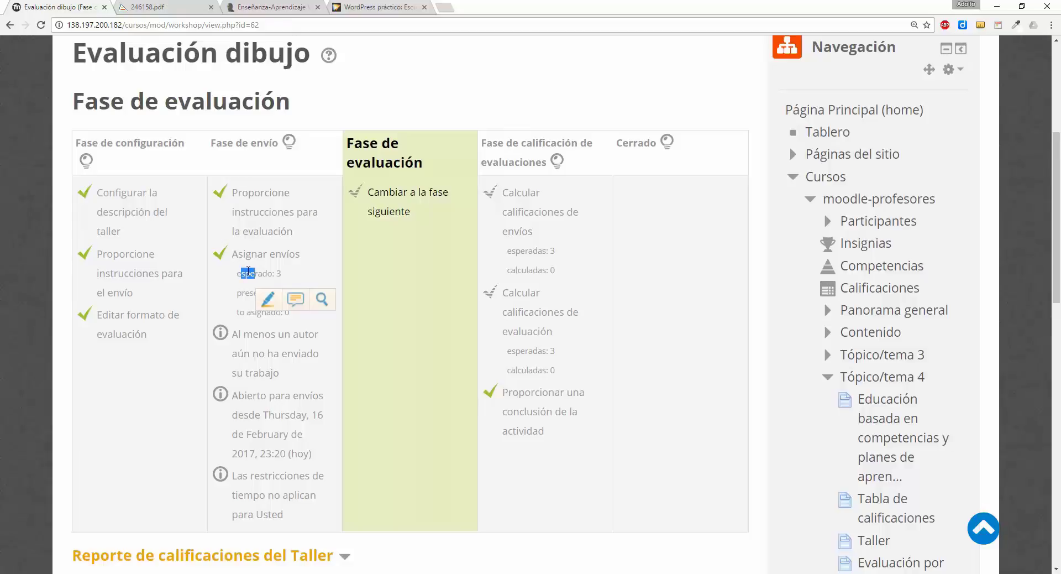
# View the student's Fase de evaluación in Firefox and check the Evaluar a compañeros task
pyautogui.click(268, 372)
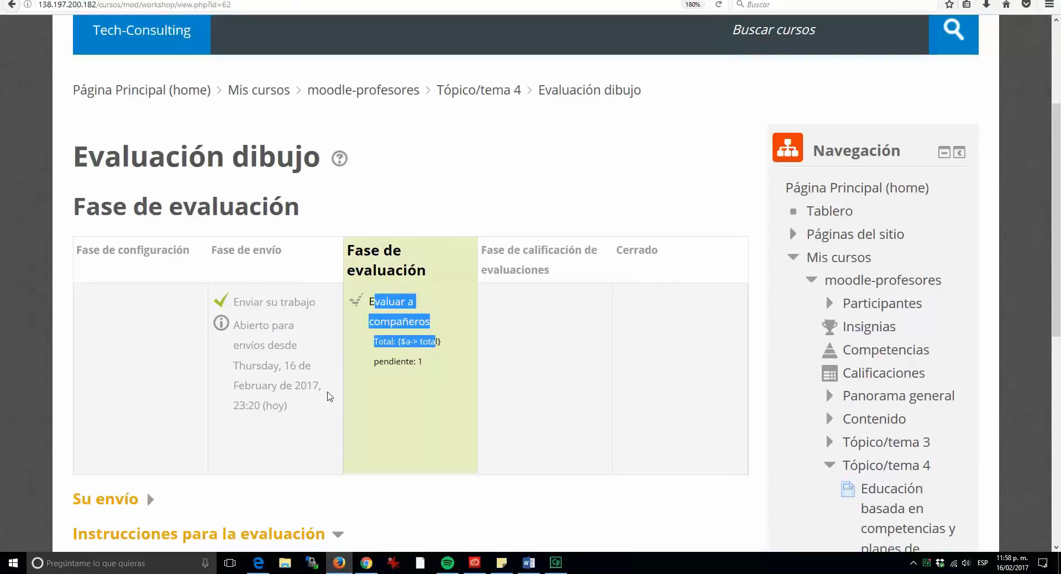
pyautogui.scroll(-2, 329, 395)
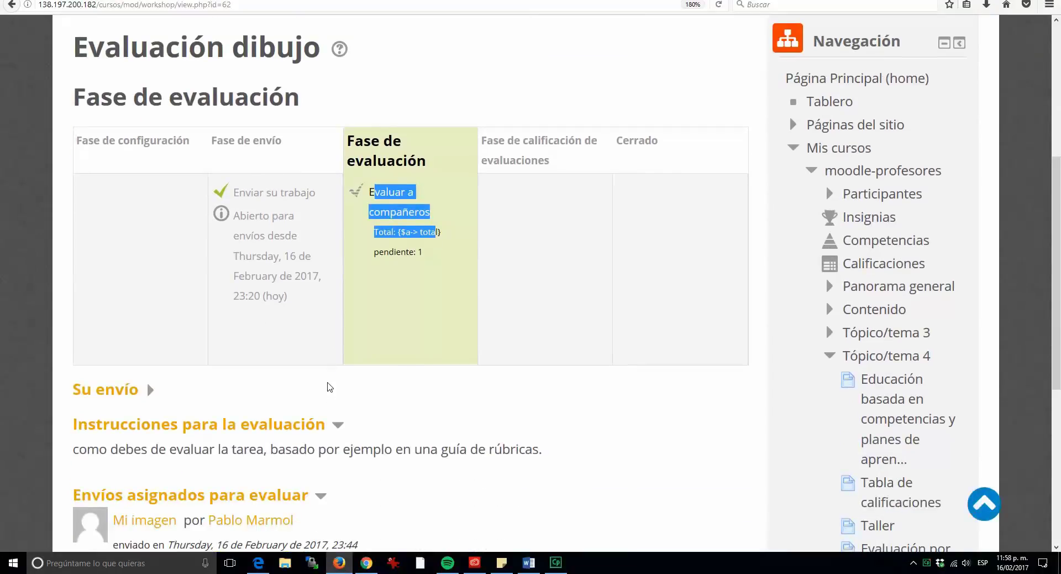
pyautogui.click(374, 375)
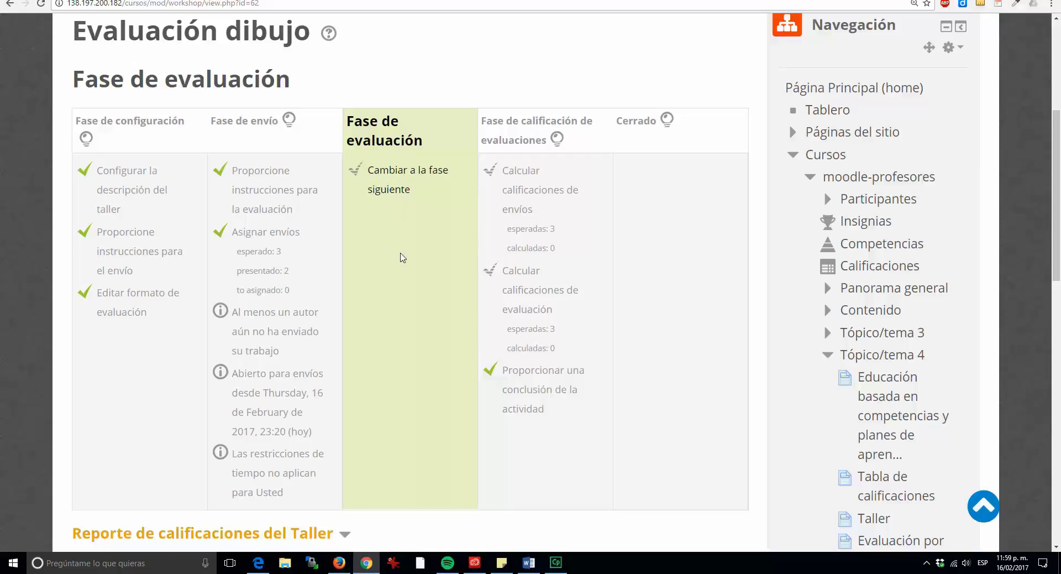
# In the student's Firefox session, examine the pending peer evaluation, the assigned Mi imagen submission's grade status and the Instrucciones para la evaluación
pyautogui.click(340, 563)
pyautogui.scroll(-4, 340, 348)
pyautogui.scroll(-2, 340, 342)
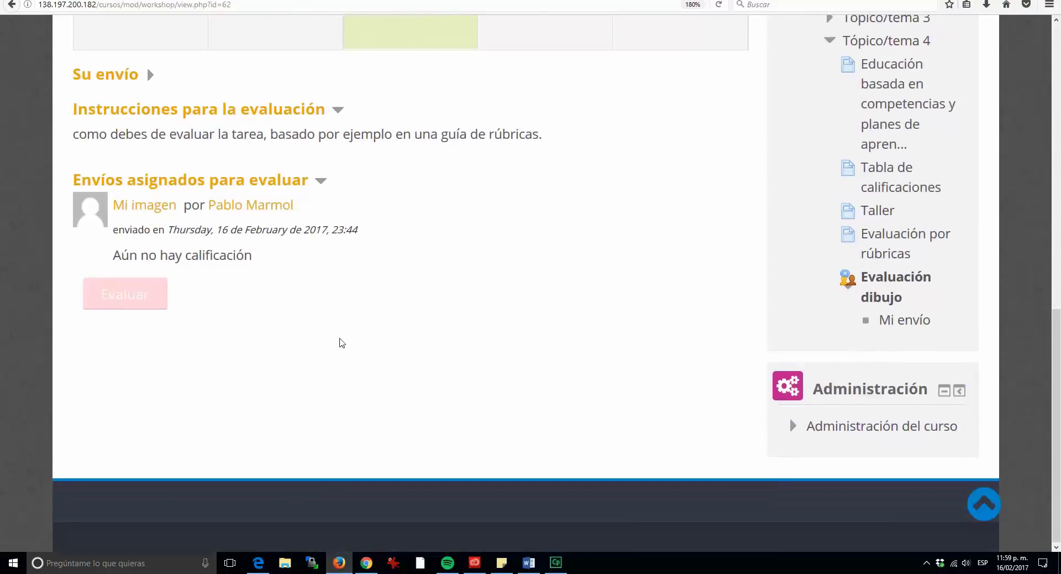
pyautogui.scroll(2, 340, 342)
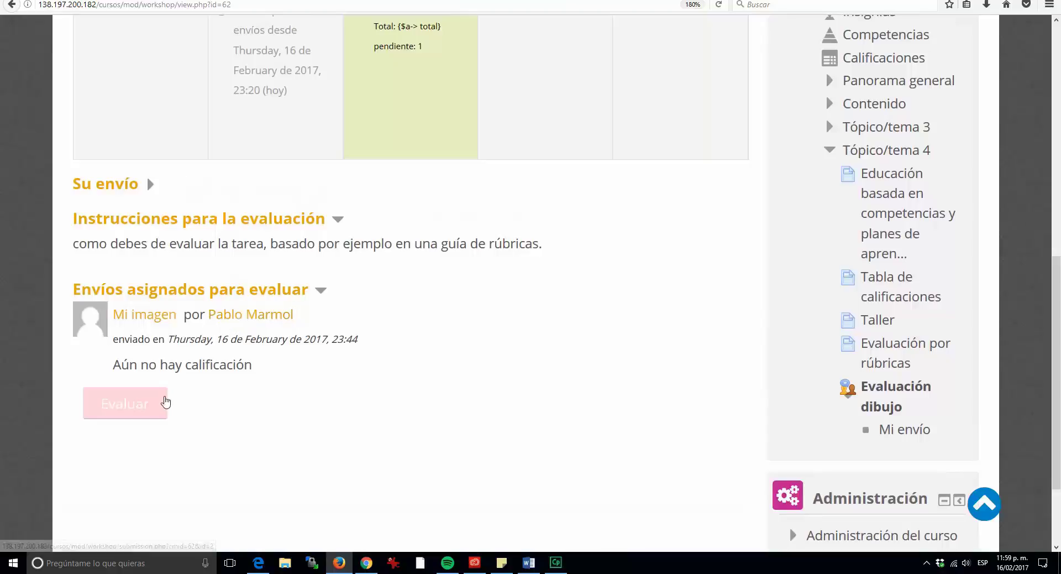
pyautogui.scroll(1, 365, 213)
pyautogui.scroll(2, 365, 213)
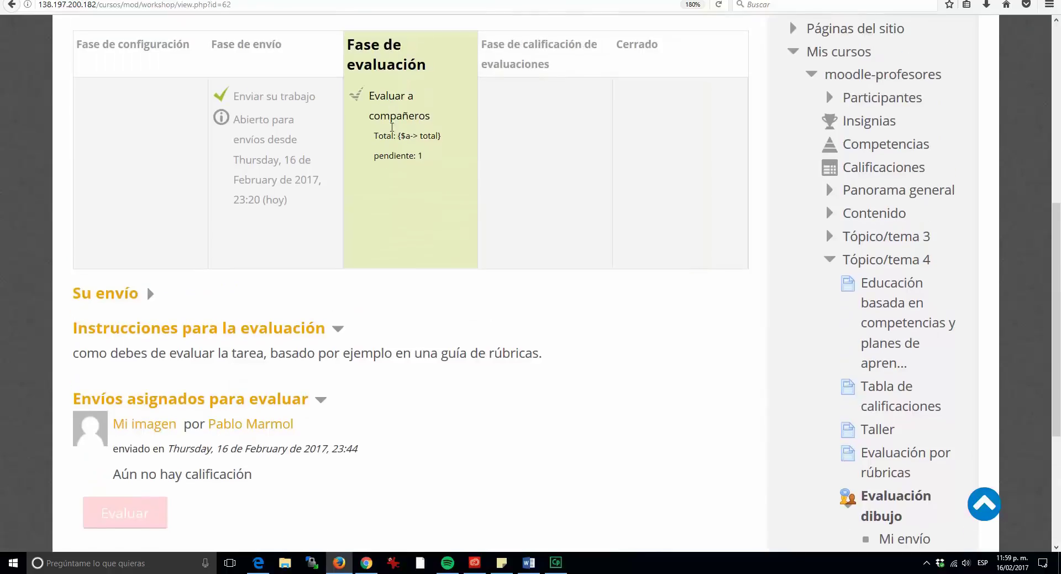
pyautogui.scroll(-3, 247, 363)
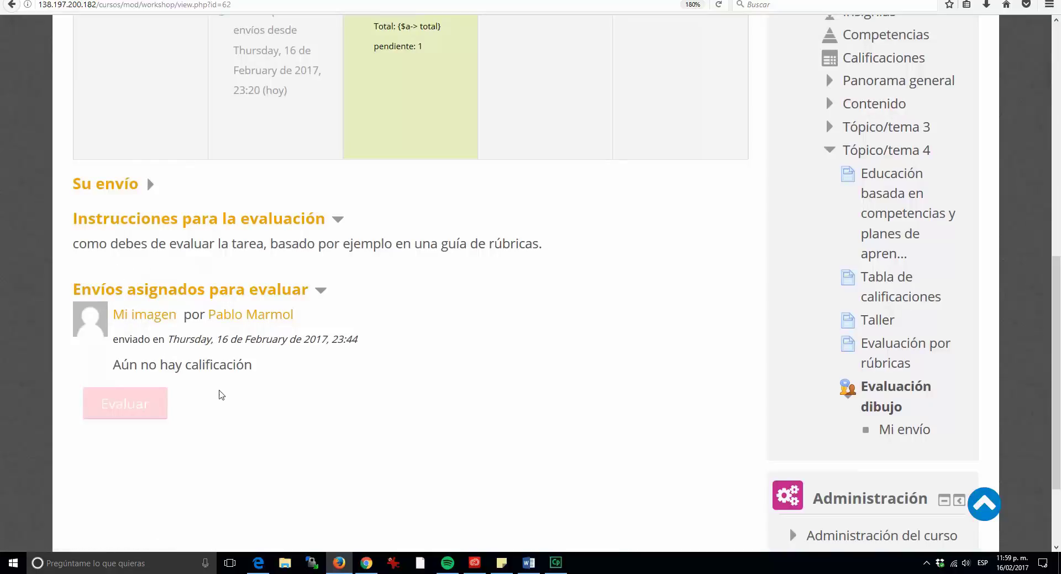
pyautogui.moveTo(241, 365); pyautogui.dragTo(120, 365)
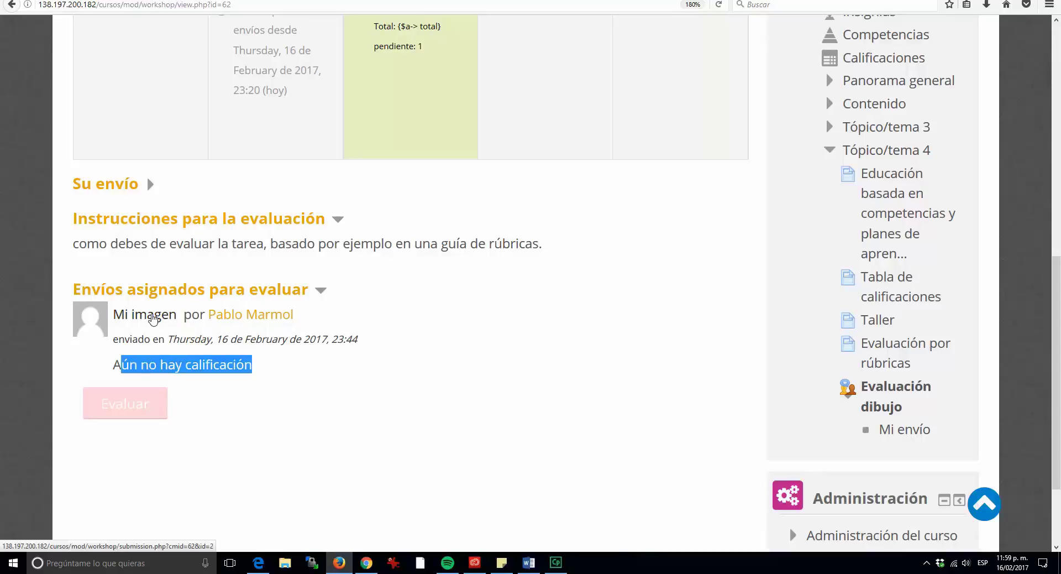
pyautogui.moveTo(87, 243); pyautogui.dragTo(551, 257)
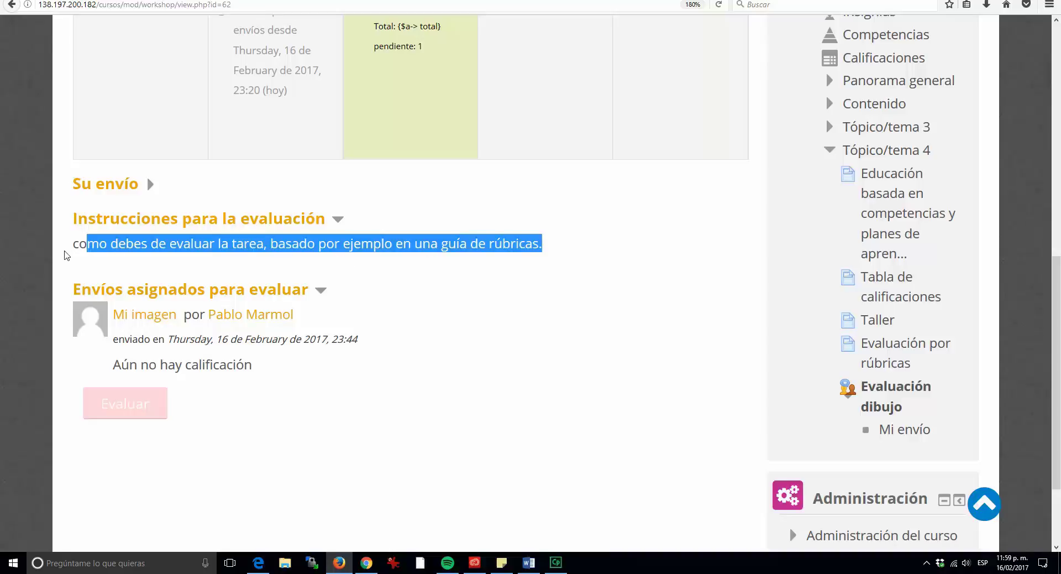
pyautogui.moveTo(79, 244); pyautogui.dragTo(552, 269)
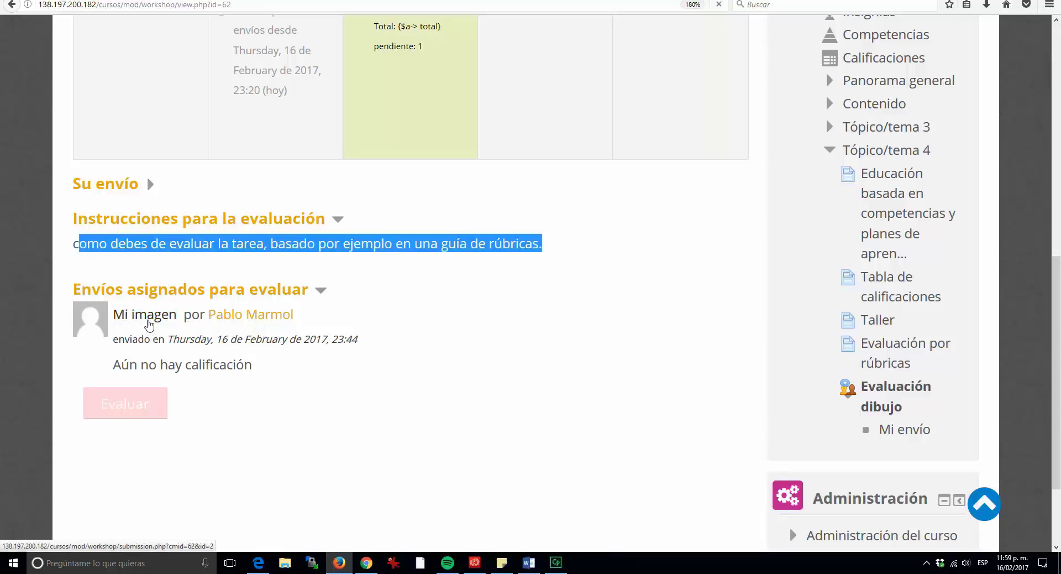
# Open the assigned Mi imagen submission and start its assessment, going to the Formato de evaluación section
pyautogui.click(149, 325)
pyautogui.scroll(-5, 258, 358)
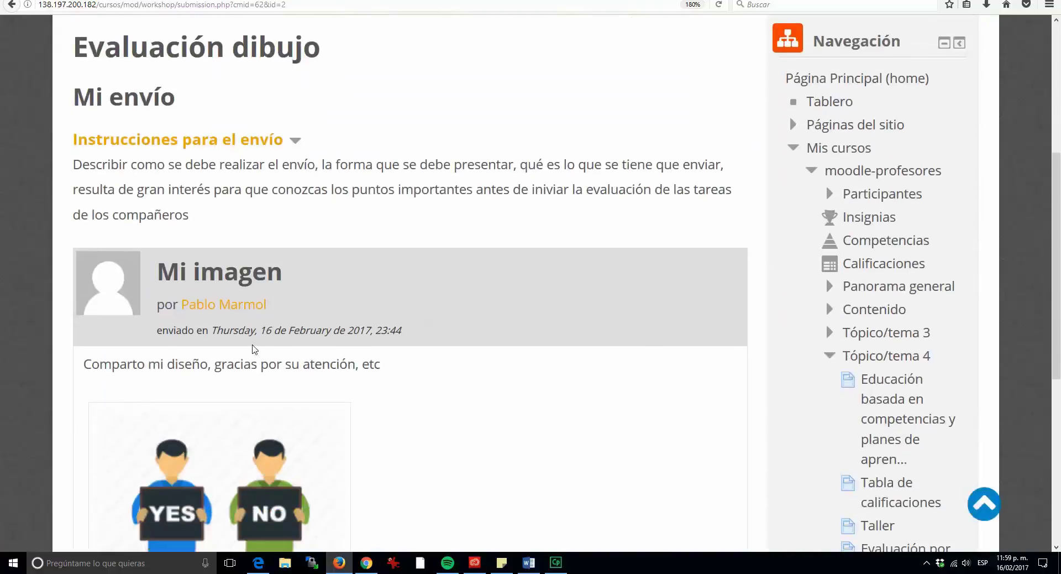
pyautogui.scroll(-6, 322, 327)
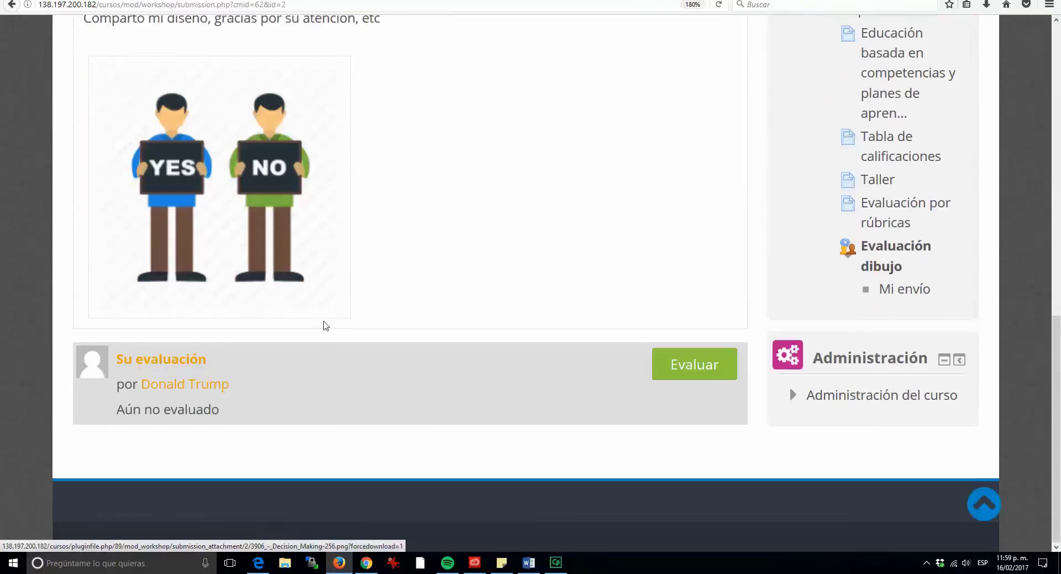
pyautogui.click(681, 369)
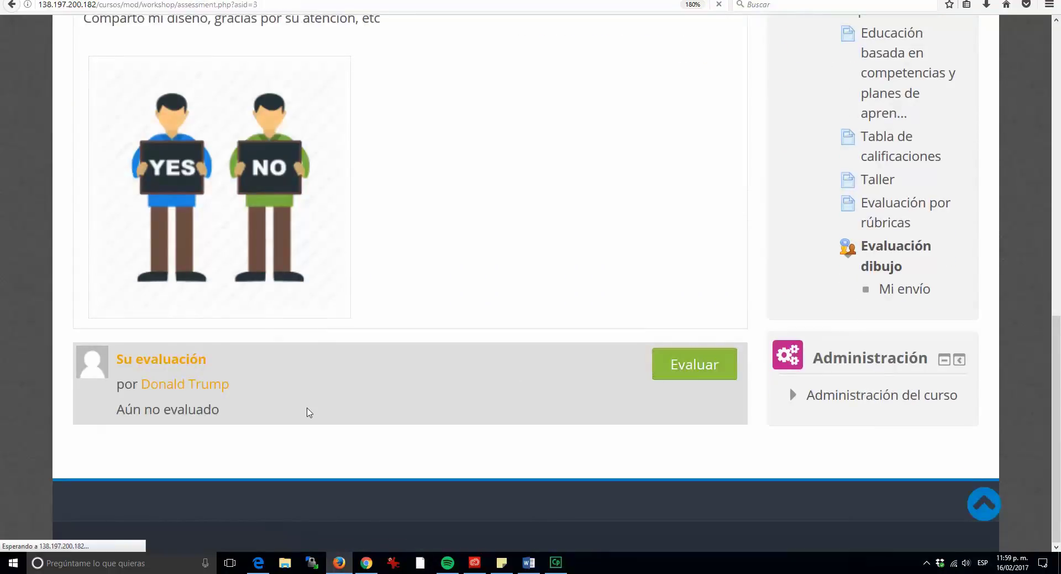
pyautogui.scroll(-14, 308, 412)
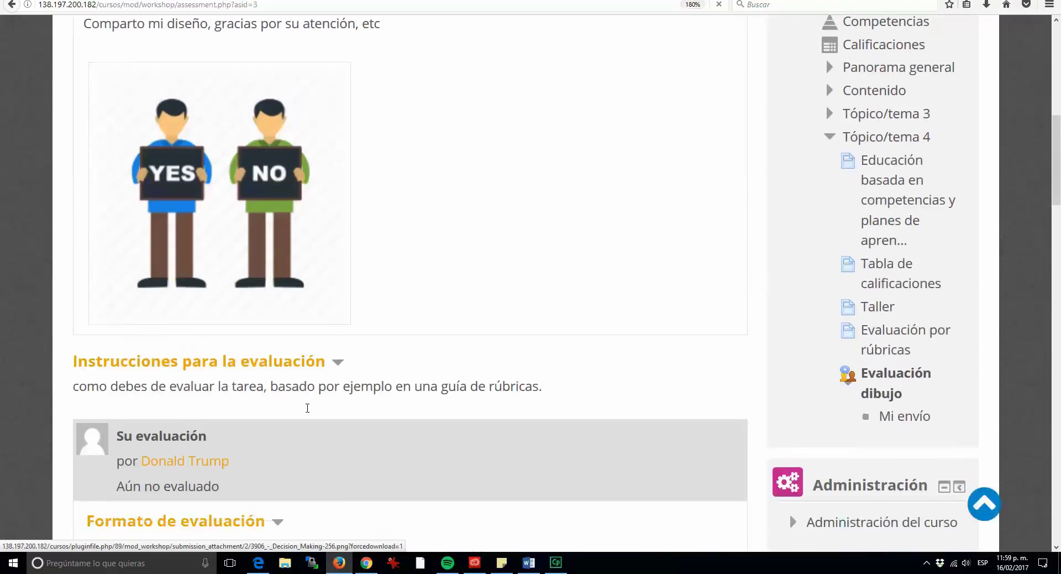
pyautogui.scroll(-2, 308, 412)
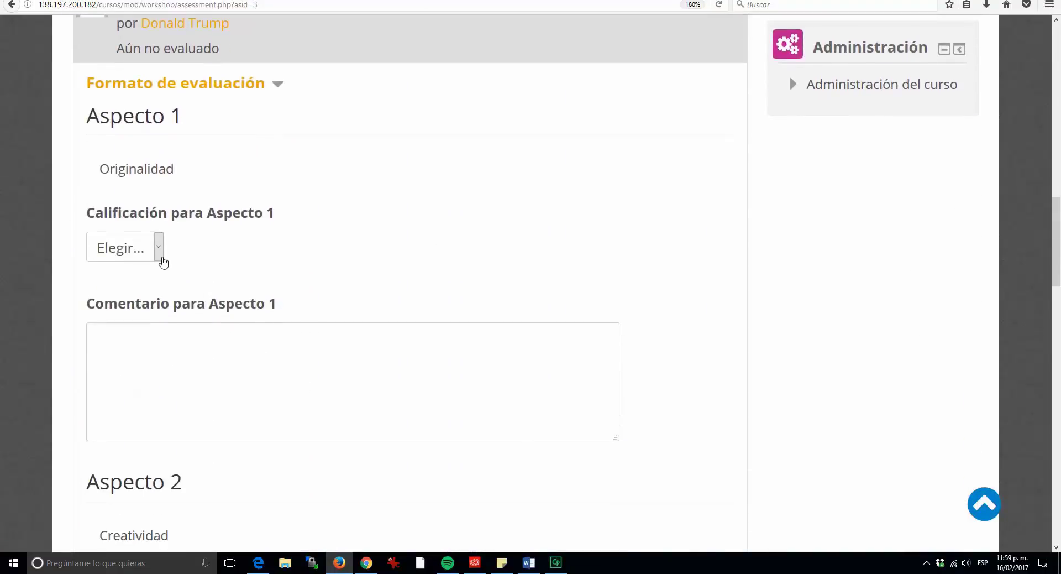
# Grade Aspecto 1 (Originalidad) 10 / 10 with the comment "Excelente muy buena la idea, unica, etc."
pyautogui.moveTo(117, 169); pyautogui.dragTo(201, 177)
pyautogui.moveTo(134, 133); pyautogui.dragTo(192, 124)
pyautogui.moveTo(103, 169); pyautogui.dragTo(213, 175)
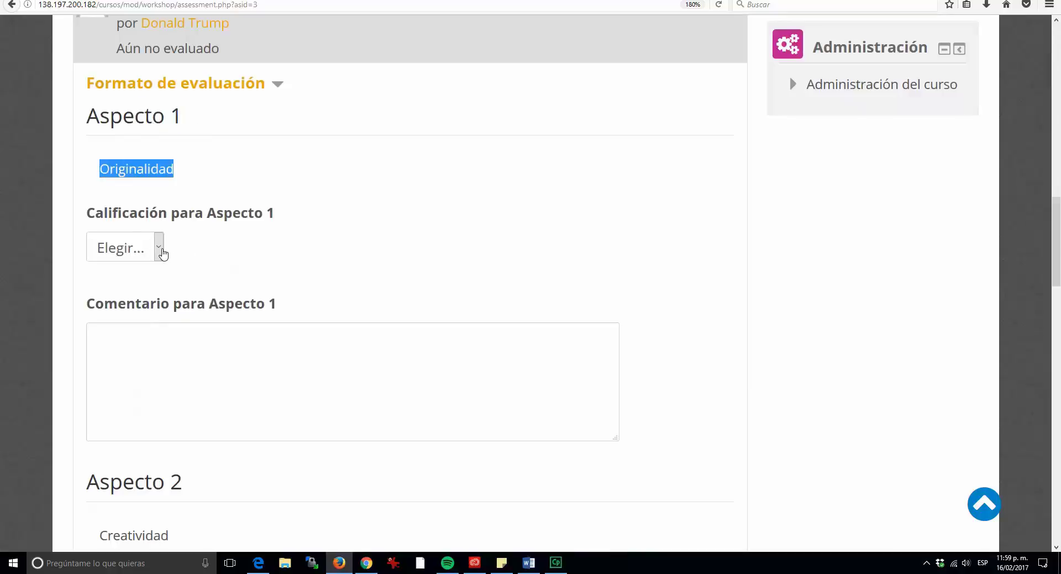
pyautogui.click(157, 247)
pyautogui.click(109, 292)
pyautogui.click(203, 368)
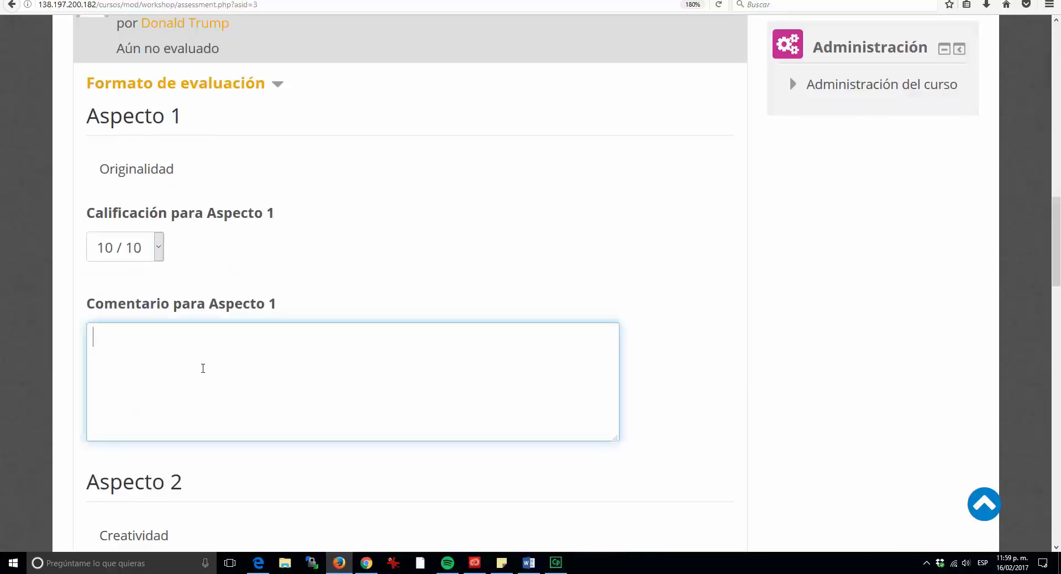
pyautogui.write('Excelnte')
pyautogui.press('BackSpace')
pyautogui.press('BackSpace')
pyautogui.press('BackSpace')
pyautogui.write('ente muy ')
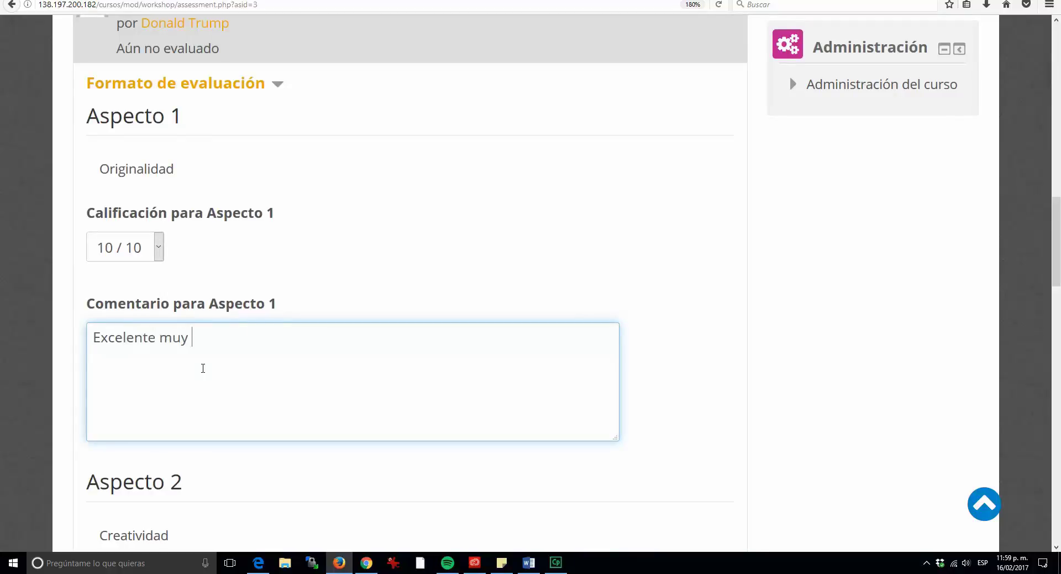
pyautogui.write('buena la idea, unica, etc.')
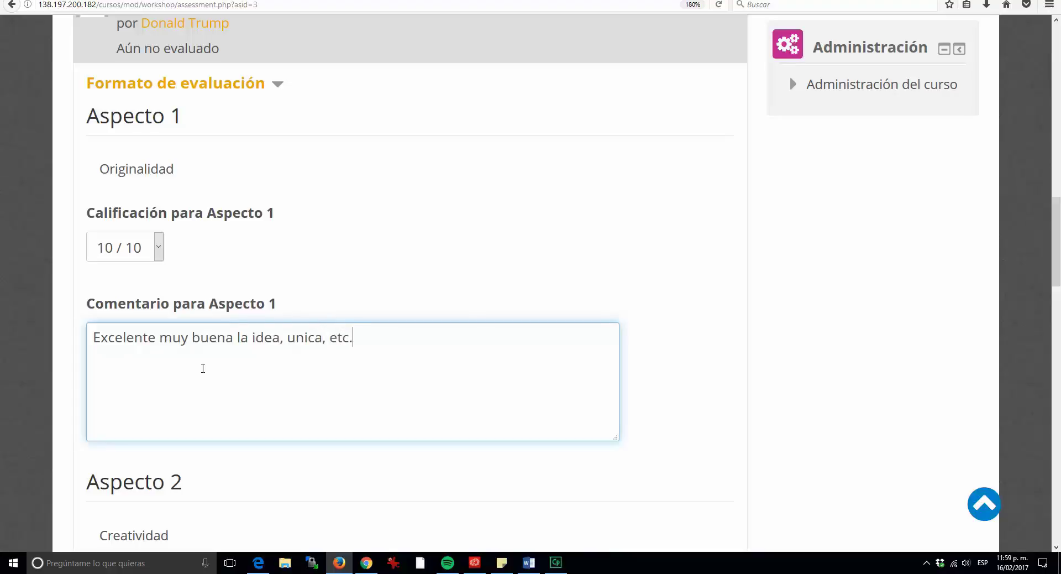
# Grade both Aspecto 2 (Creatividad) and Aspecto 3 (Calidad) 10 / 10, leaving their comments empty
pyautogui.scroll(-5, 203, 368)
pyautogui.click(153, 176)
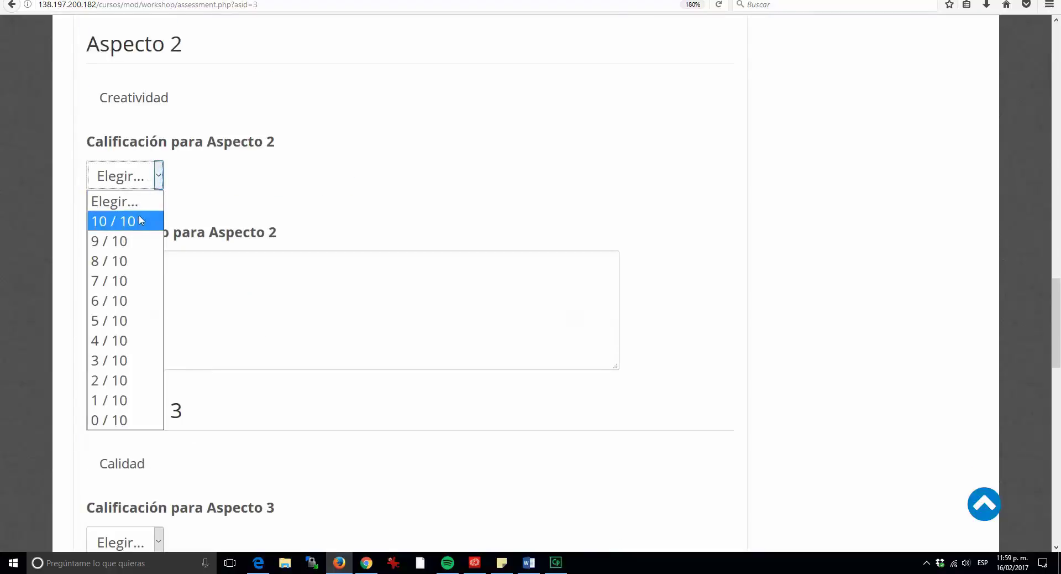
pyautogui.click(139, 221)
pyautogui.click(194, 276)
pyautogui.scroll(-1, 230, 299)
pyautogui.scroll(-3, 229, 299)
pyautogui.click(159, 213)
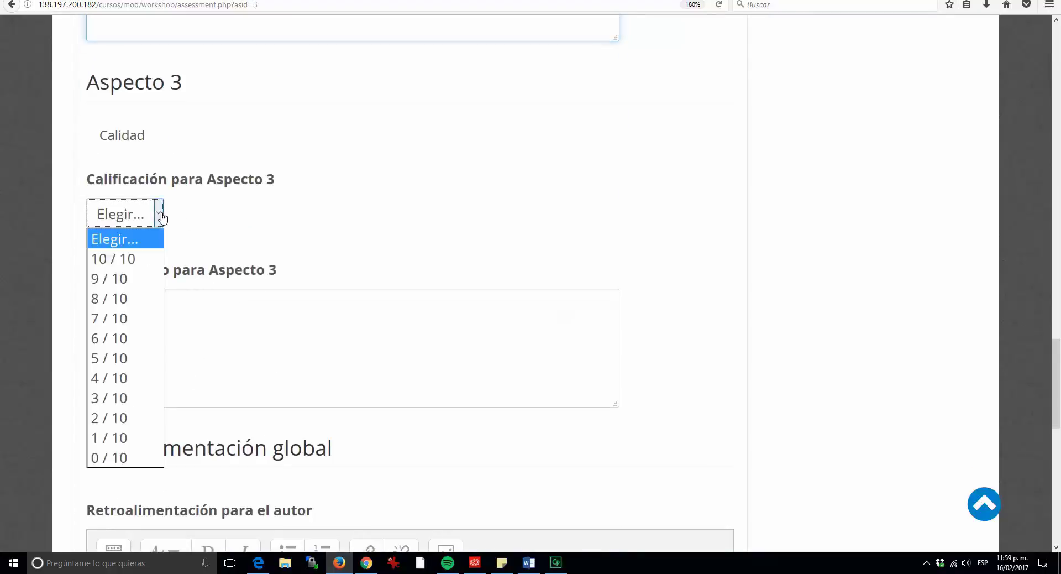
pyautogui.click(146, 258)
# Enter the author feedback "Del anterior trabajo se concluye que es una excelente obra etc, etc. etc." and save and close the assessment
pyautogui.scroll(-4, 183, 291)
pyautogui.scroll(-4, 197, 244)
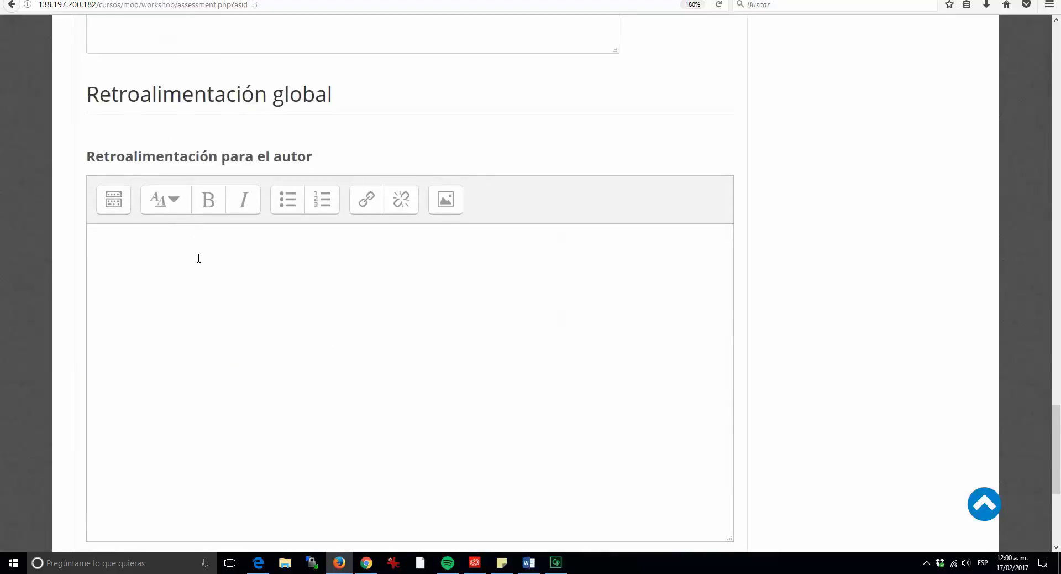
pyautogui.scroll(5, 196, 245)
pyautogui.moveTo(120, 166); pyautogui.dragTo(370, 174)
pyautogui.moveTo(189, 225); pyautogui.dragTo(346, 215)
pyautogui.click(244, 370)
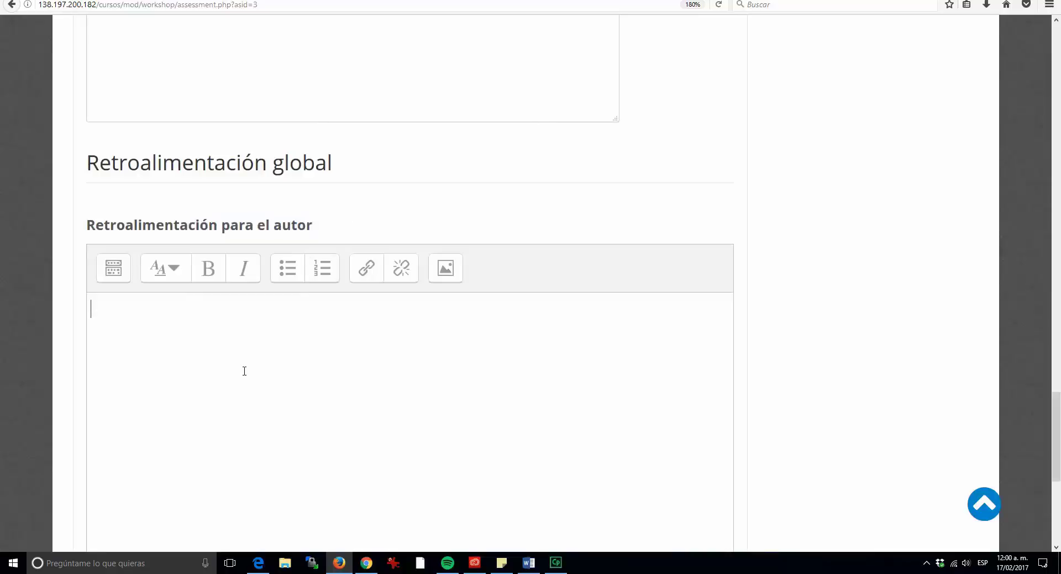
pyautogui.write('Del anterior tra')
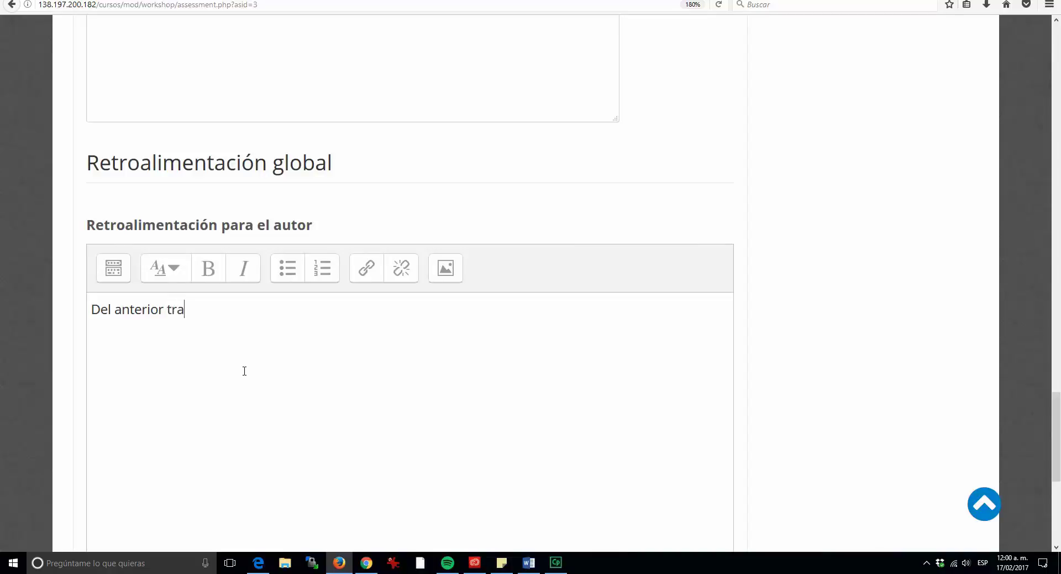
pyautogui.write('bajo se conclu')
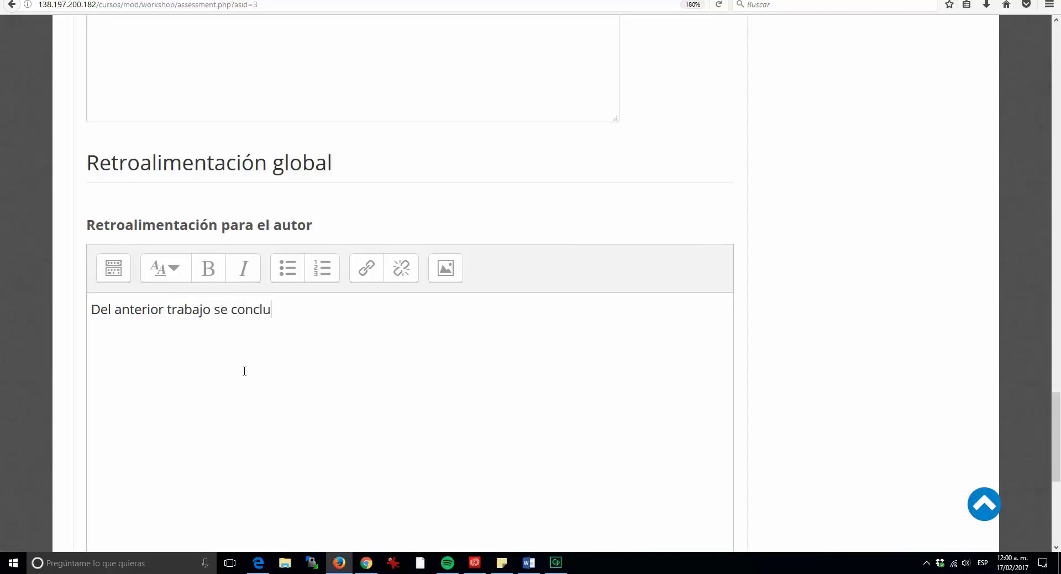
pyautogui.write('ye que es una excle')
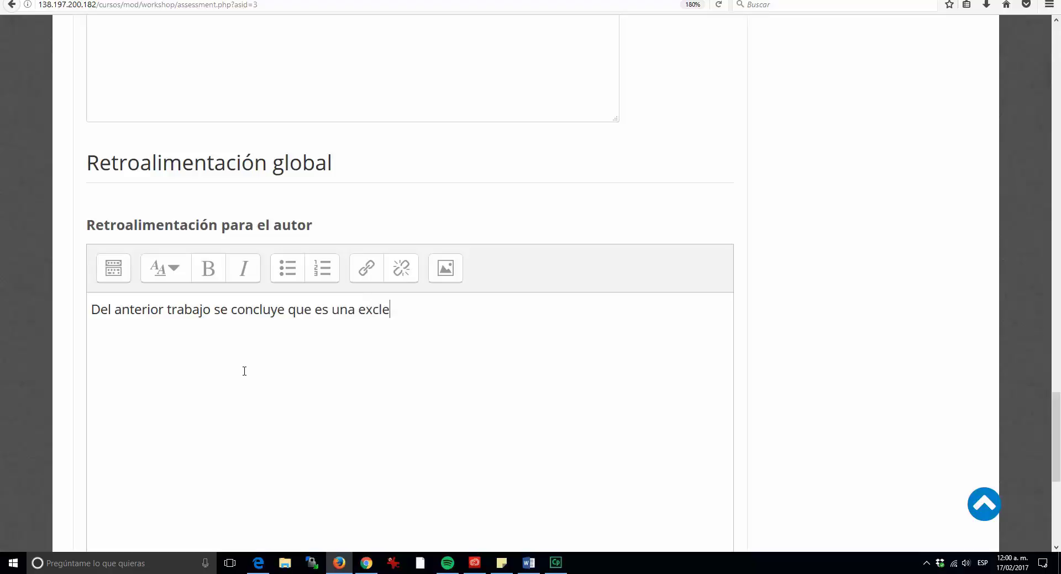
pyautogui.press('BackSpace')
pyautogui.press('BackSpace')
pyautogui.write('elente obra etc, etc. etc.')
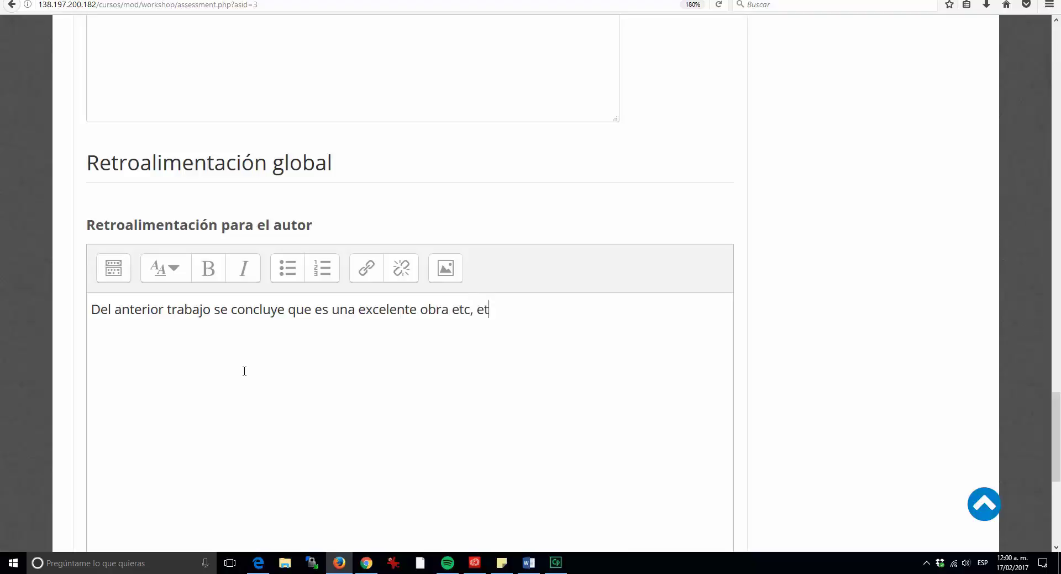
pyautogui.scroll(-5, 244, 370)
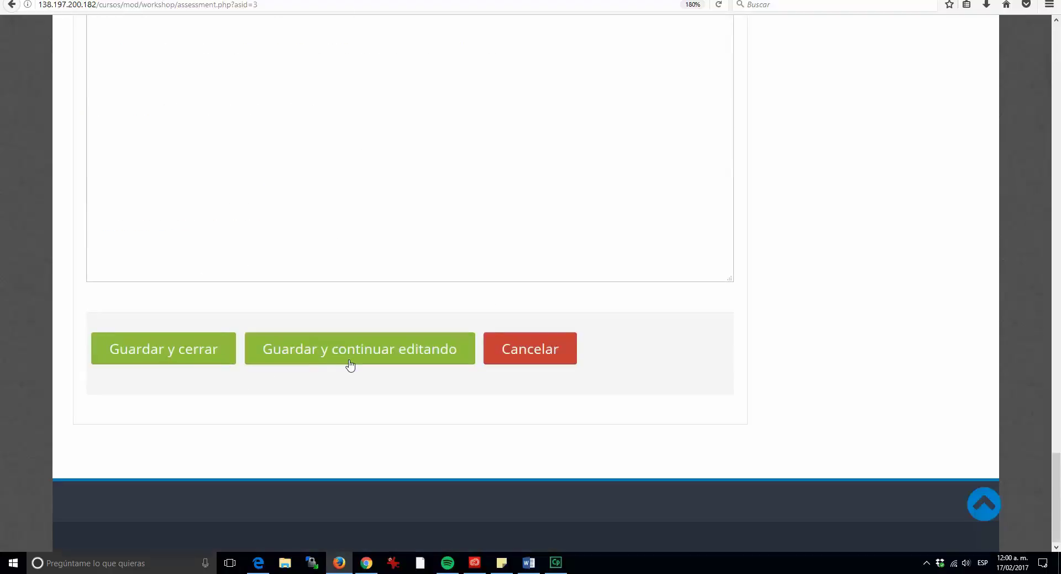
pyautogui.click(175, 350)
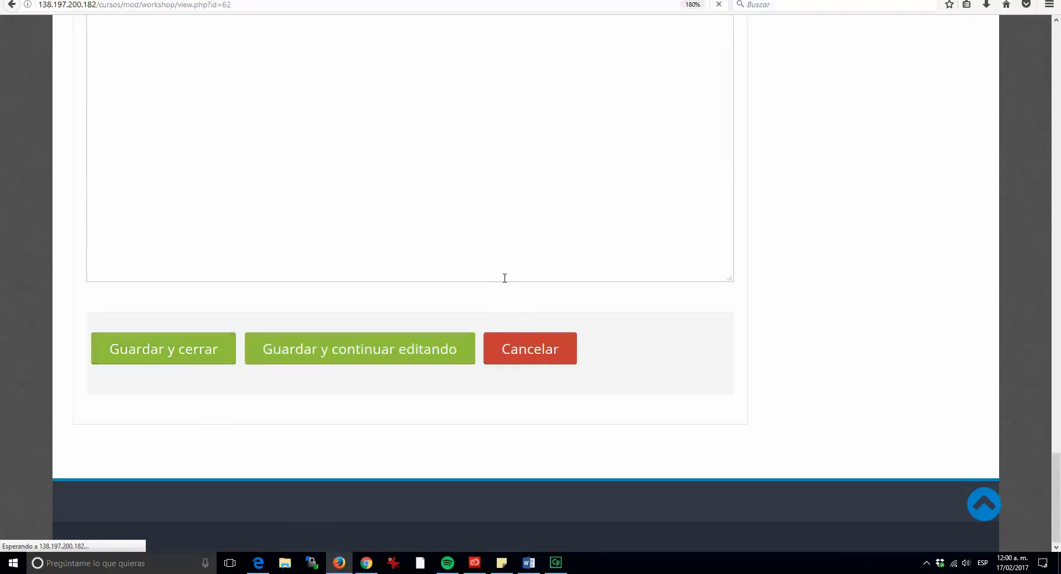
# Check the grading status of the Mi imagen submission under Envíos asignados para evaluar
pyautogui.scroll(-5, 441, 305)
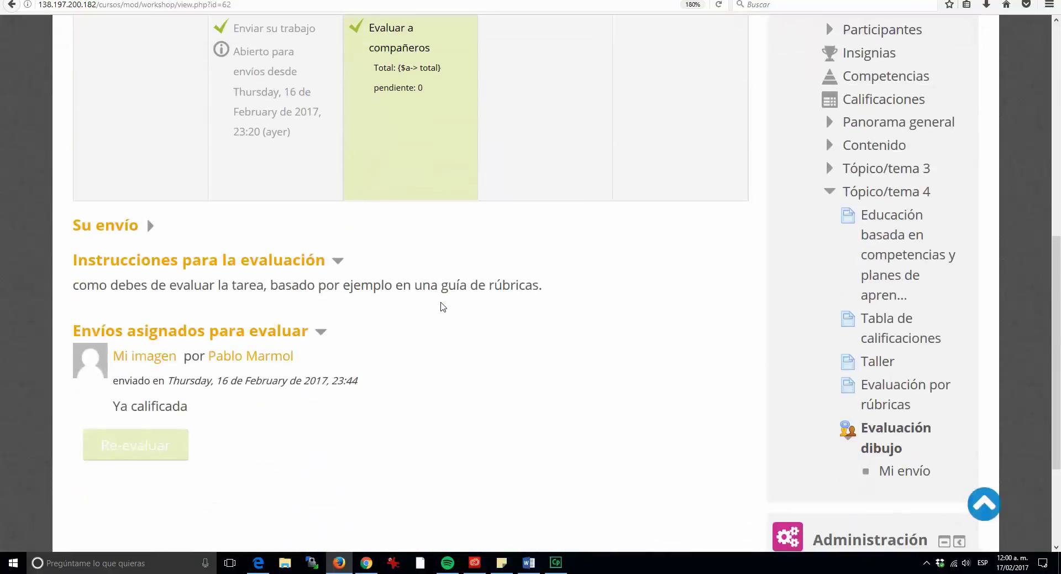
pyautogui.moveTo(187, 406); pyautogui.dragTo(121, 383)
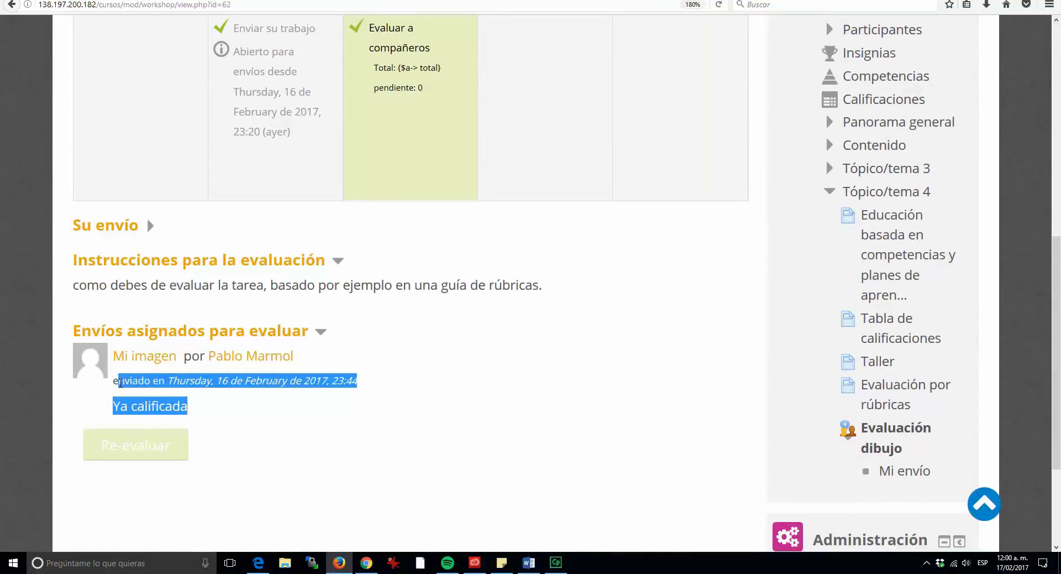
pyautogui.click(228, 402)
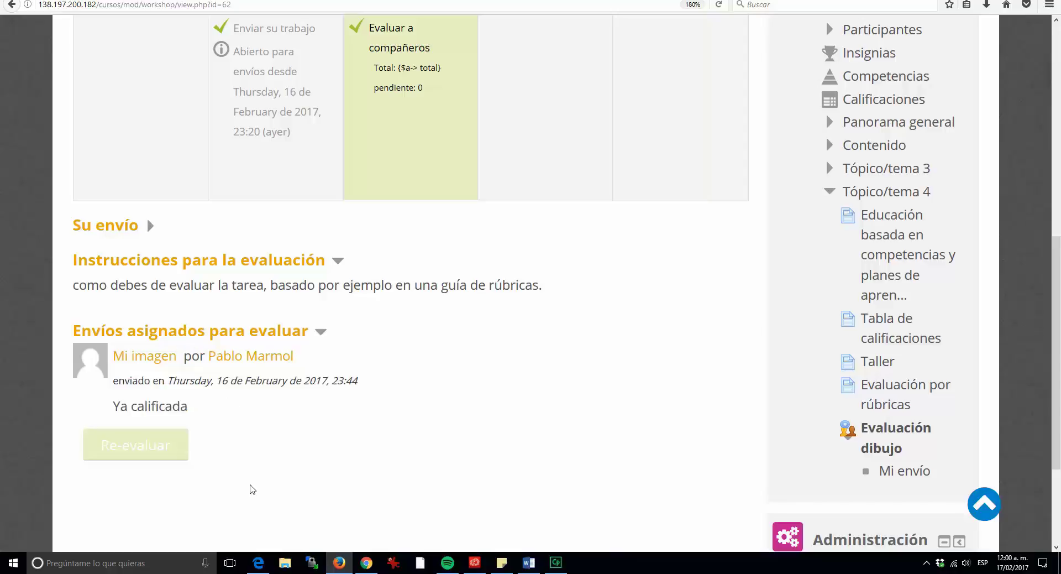
# Switch to the other student's session in Edge, return to the Evaluación dibujo workshop and start assessing the assigned Mi obra submission
pyautogui.click(258, 562)
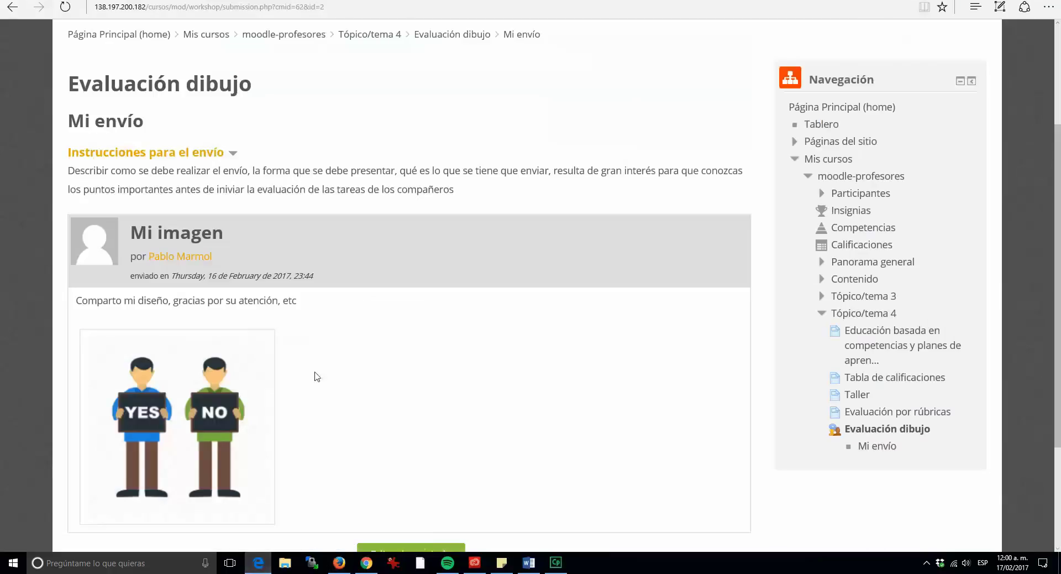
pyautogui.click(439, 34)
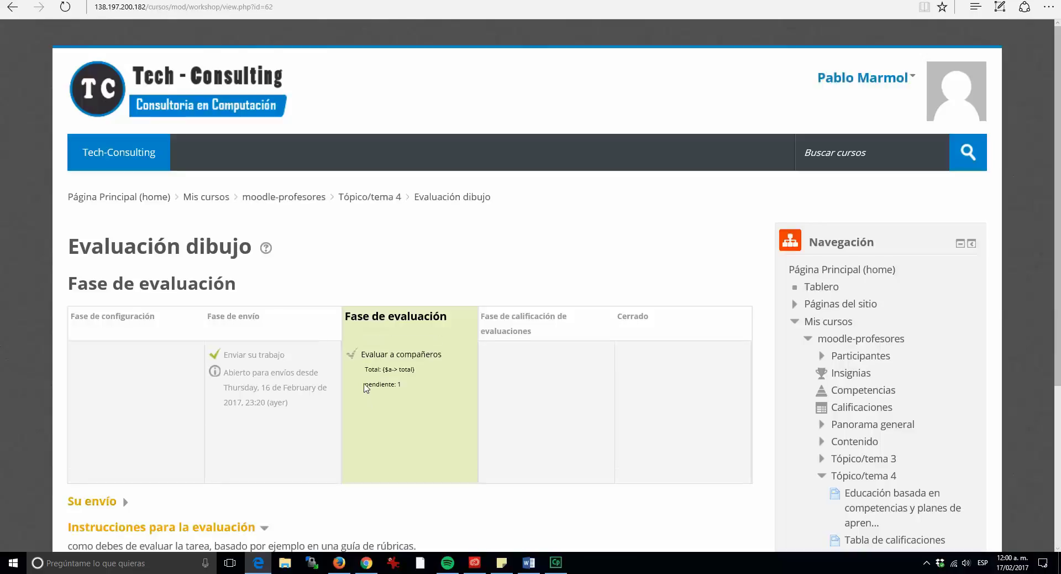
pyautogui.scroll(-5, 363, 387)
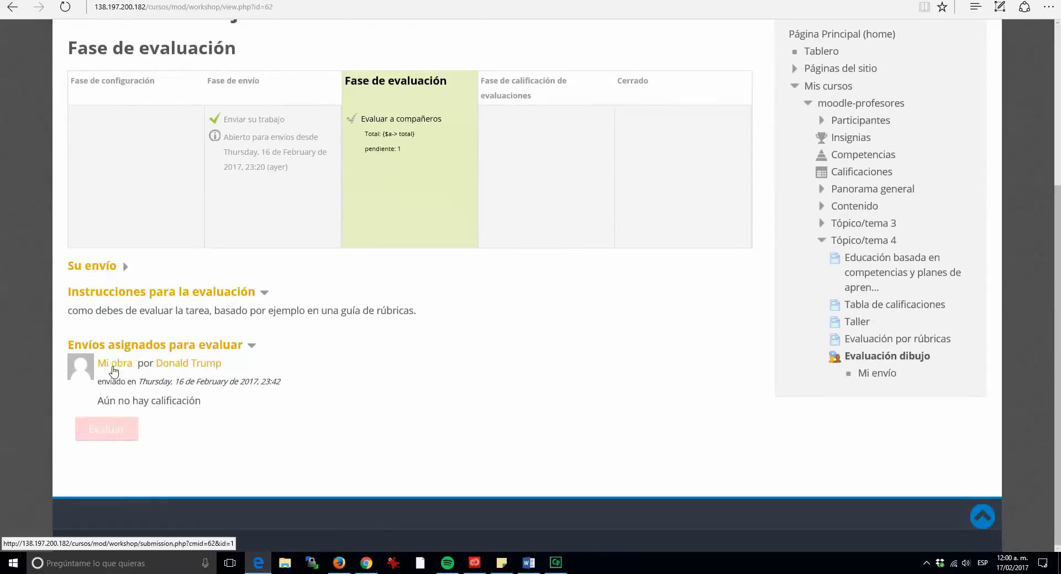
pyautogui.click(126, 434)
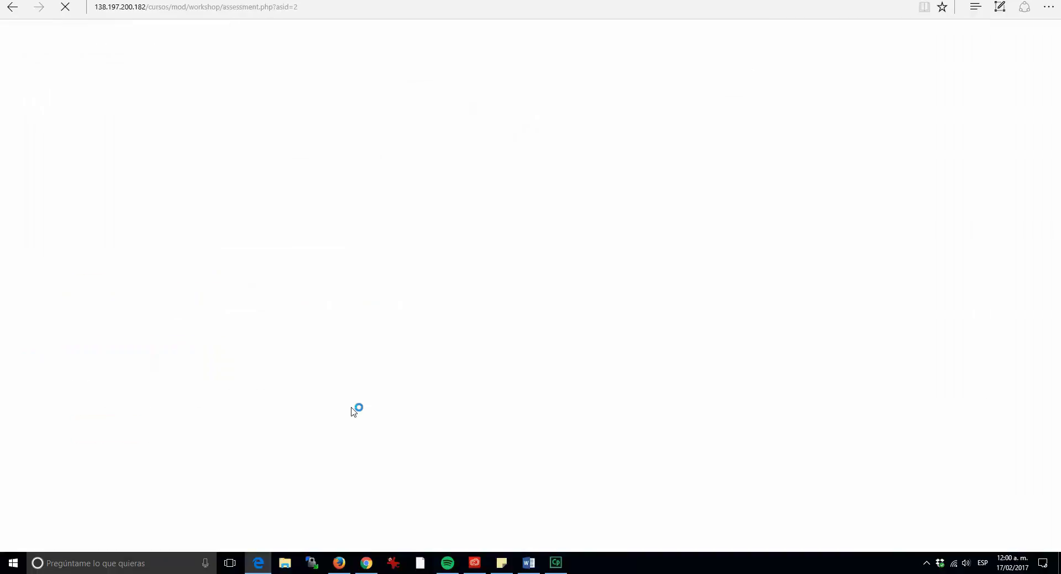
pyautogui.scroll(-8, 358, 375)
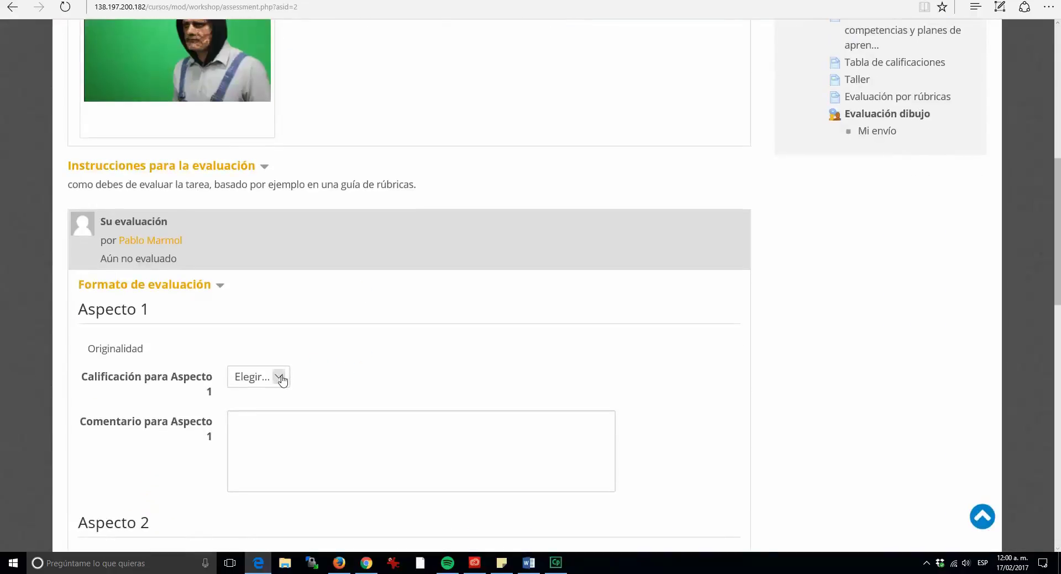
# Grade Aspecto 1, Aspecto 2 and Aspecto 3 of the Mi obra submission 10 / 10 each
pyautogui.click(281, 378)
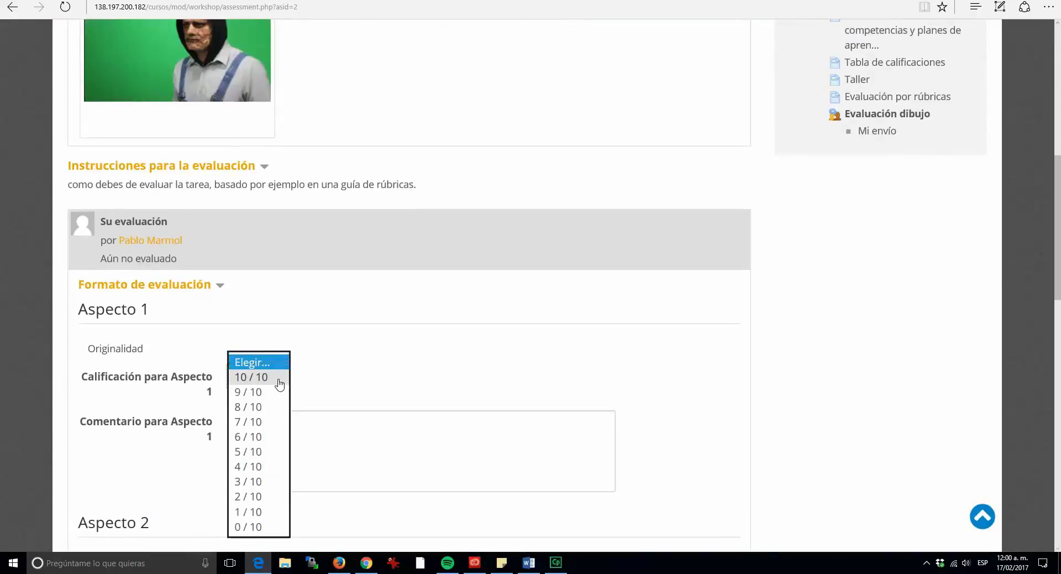
pyautogui.click(280, 376)
pyautogui.scroll(-4, 332, 360)
pyautogui.click(279, 352)
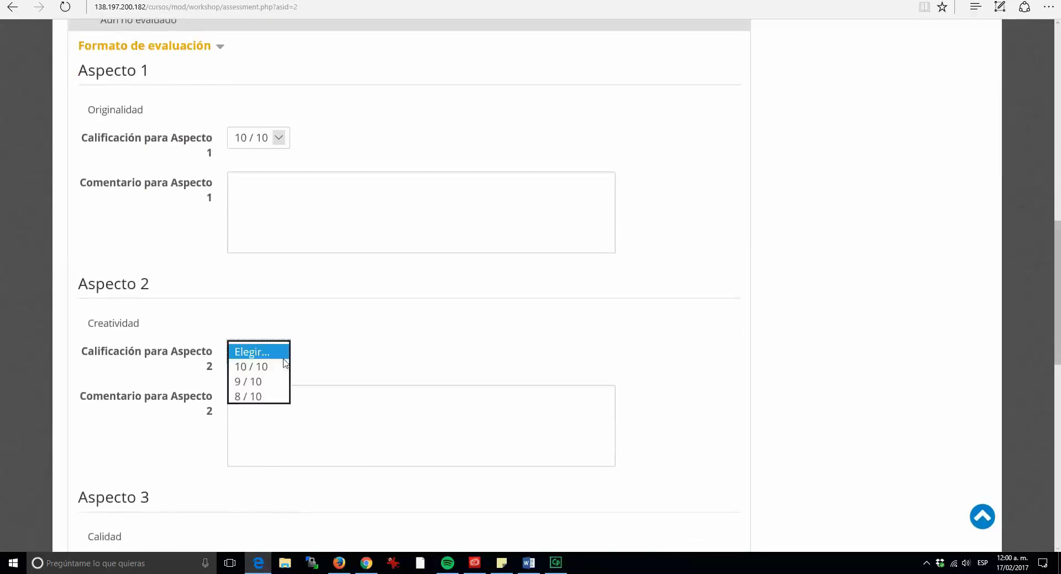
pyautogui.click(267, 365)
pyautogui.scroll(-5, 345, 363)
pyautogui.click(279, 247)
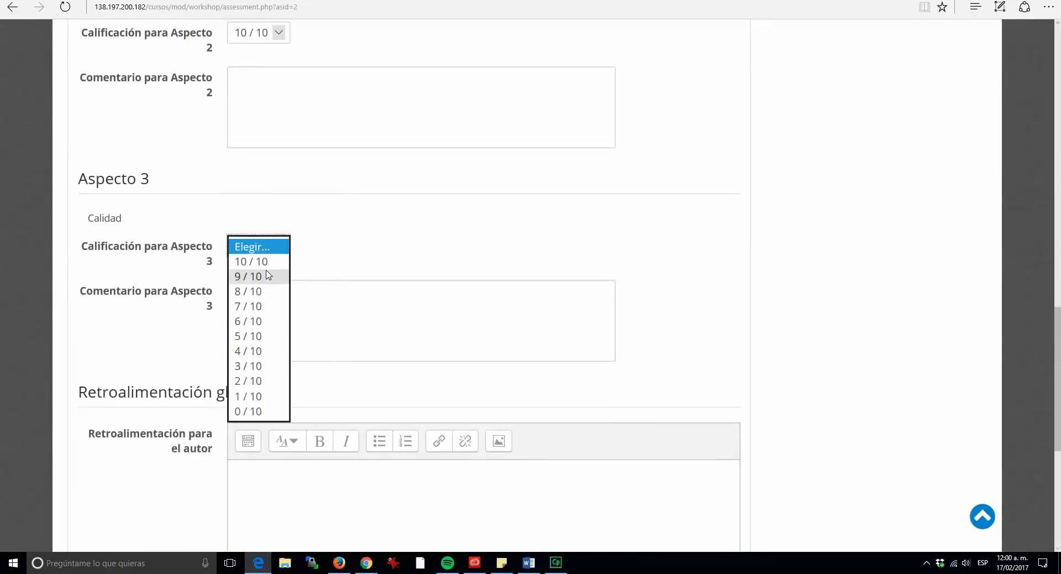
pyautogui.click(276, 261)
# Leave the global feedback for the author empty and save and close the Mi obra assessment
pyautogui.scroll(-3, 358, 310)
pyautogui.scroll(-3, 358, 311)
pyautogui.click(297, 213)
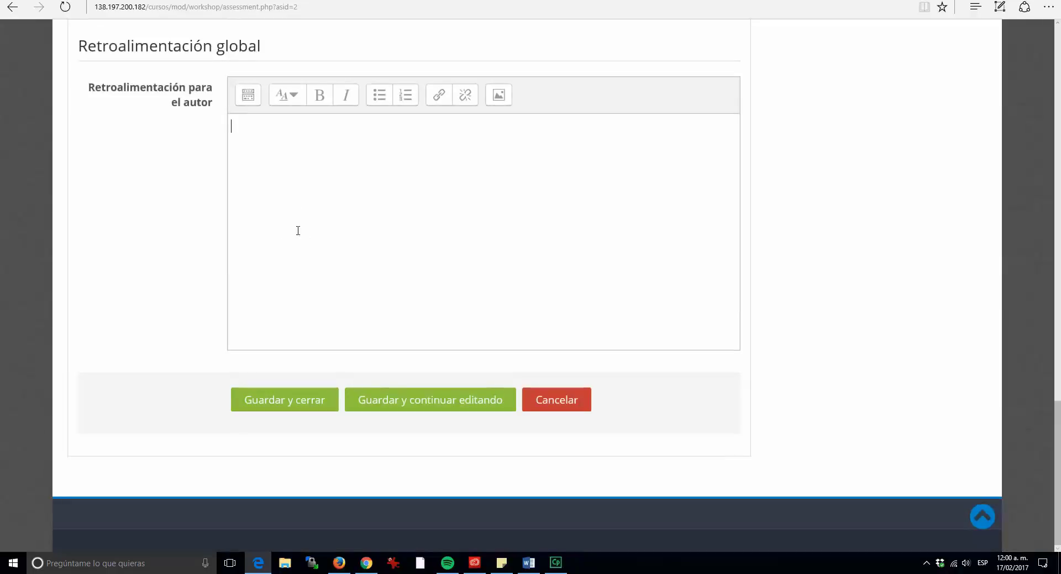
pyautogui.click(310, 403)
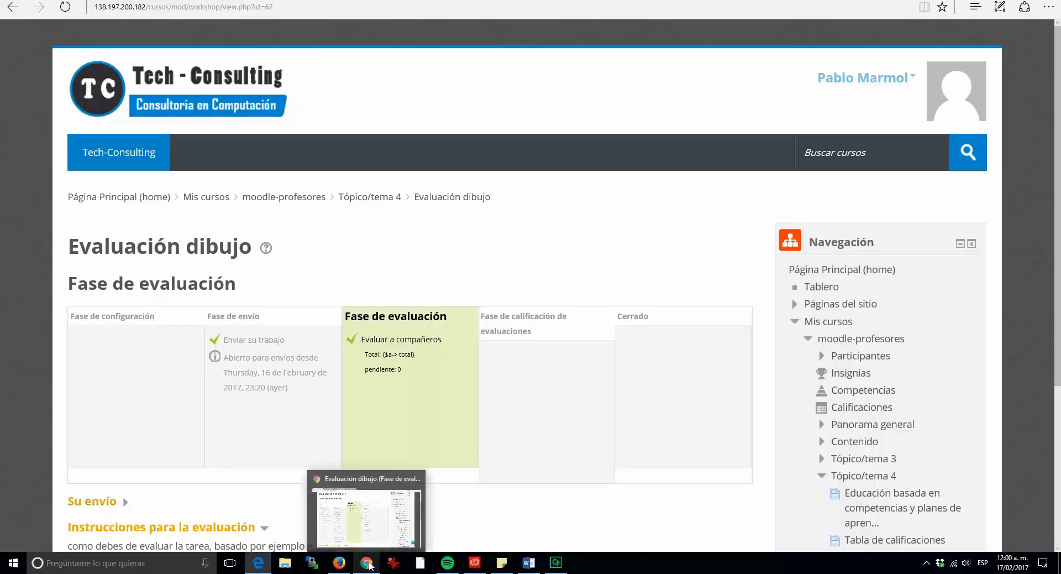
# Switch to the teacher's Chrome session and review the received and given grades in the Reporte de calificaciones del Taller
pyautogui.click(366, 563)
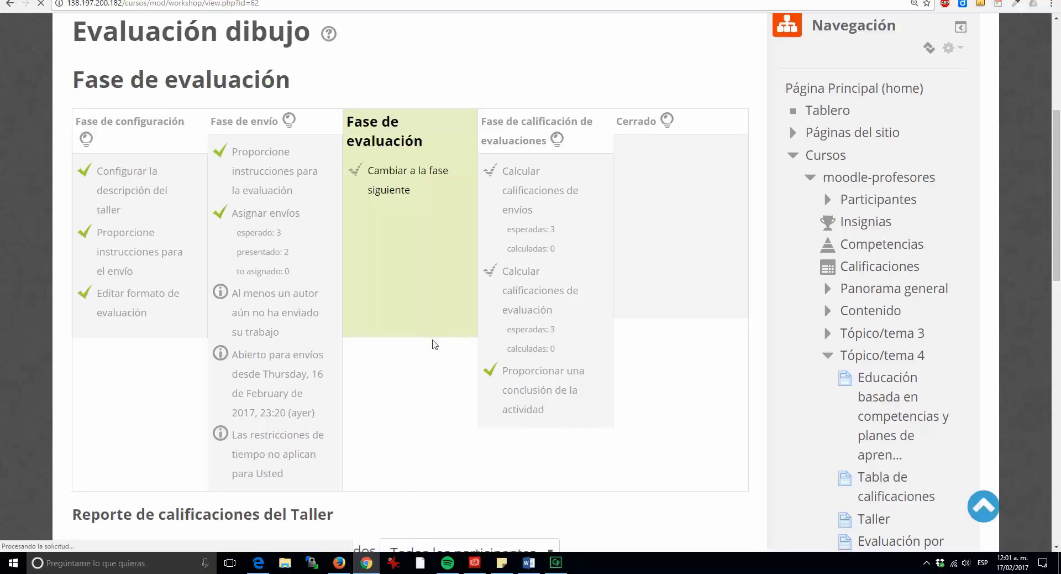
pyautogui.scroll(-5, 434, 344)
pyautogui.scroll(-2, 434, 344)
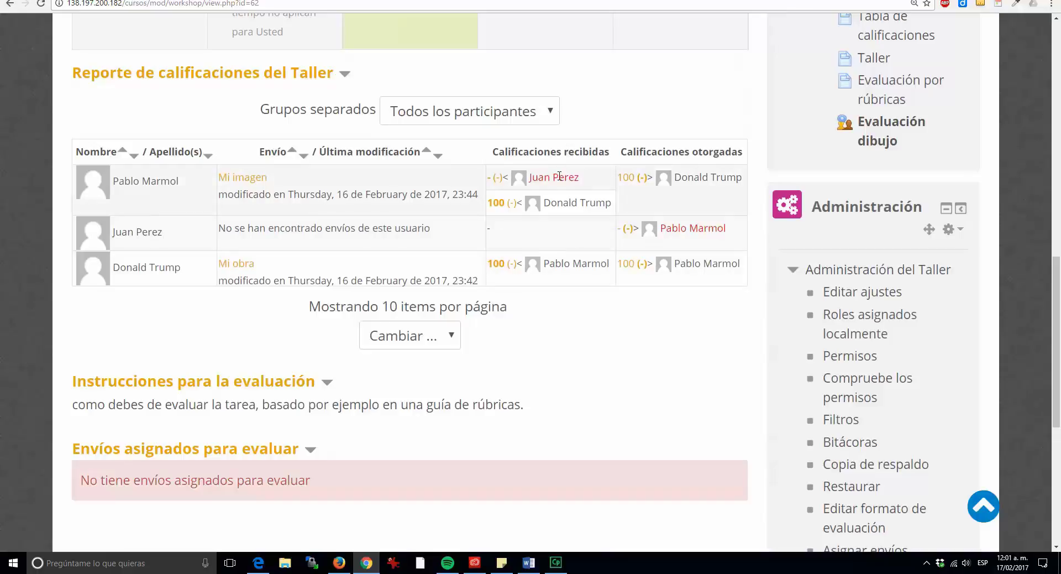
pyautogui.moveTo(321, 174); pyautogui.dragTo(175, 179)
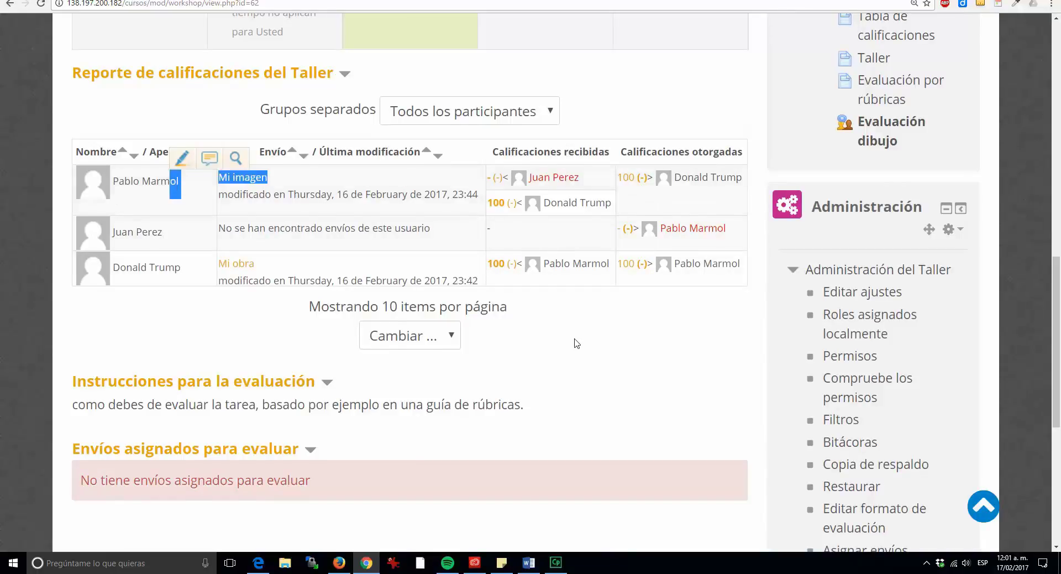
# Switch the Evaluación dibujo workshop to the Fase de calificación de evaluaciones and confirm the phase change
pyautogui.scroll(-1, 575, 342)
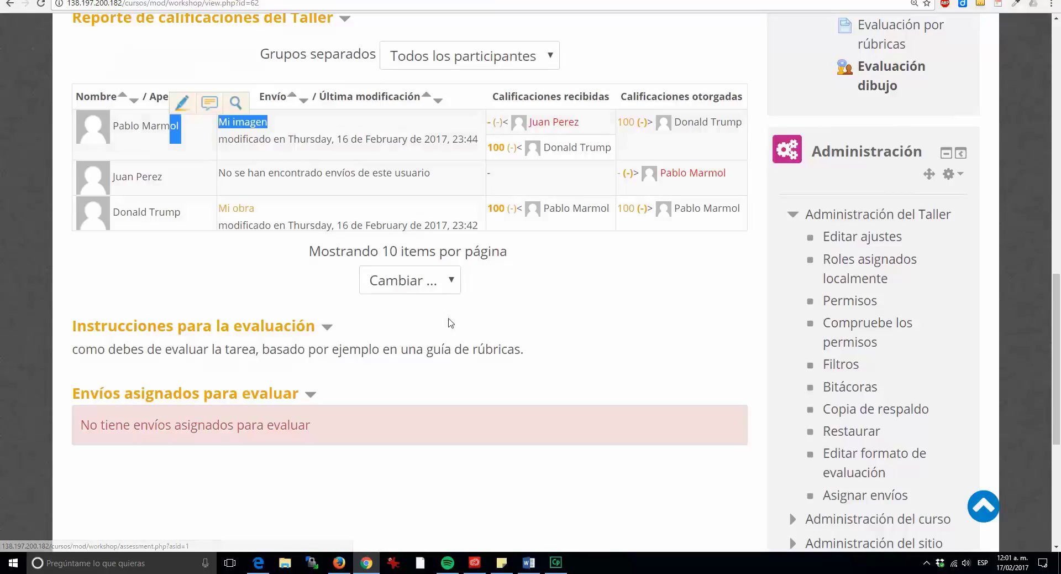
pyautogui.scroll(3, 451, 326)
pyautogui.scroll(7, 451, 326)
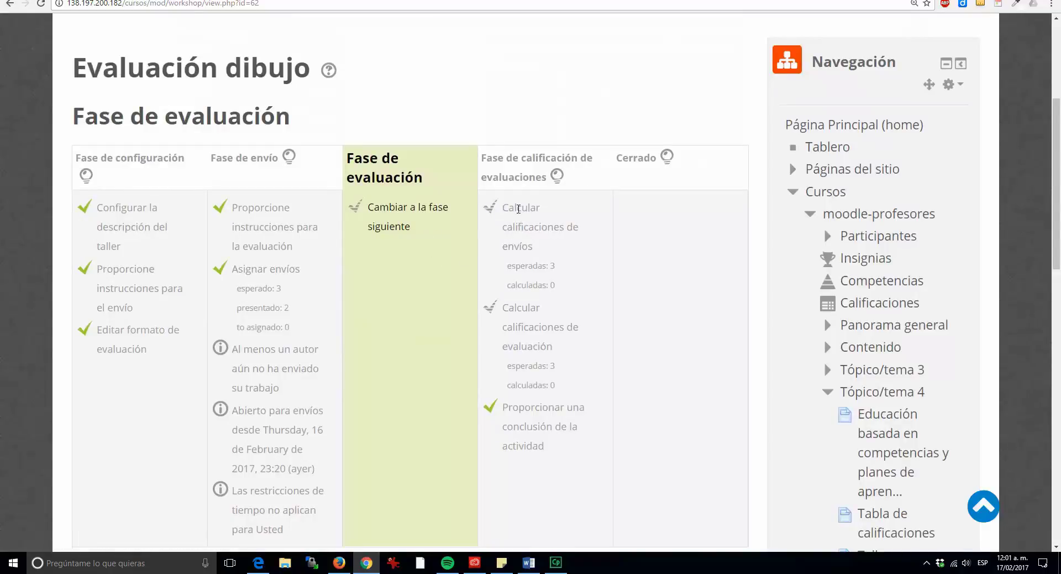
pyautogui.moveTo(506, 224); pyautogui.dragTo(536, 246)
pyautogui.moveTo(506, 326); pyautogui.dragTo(551, 346)
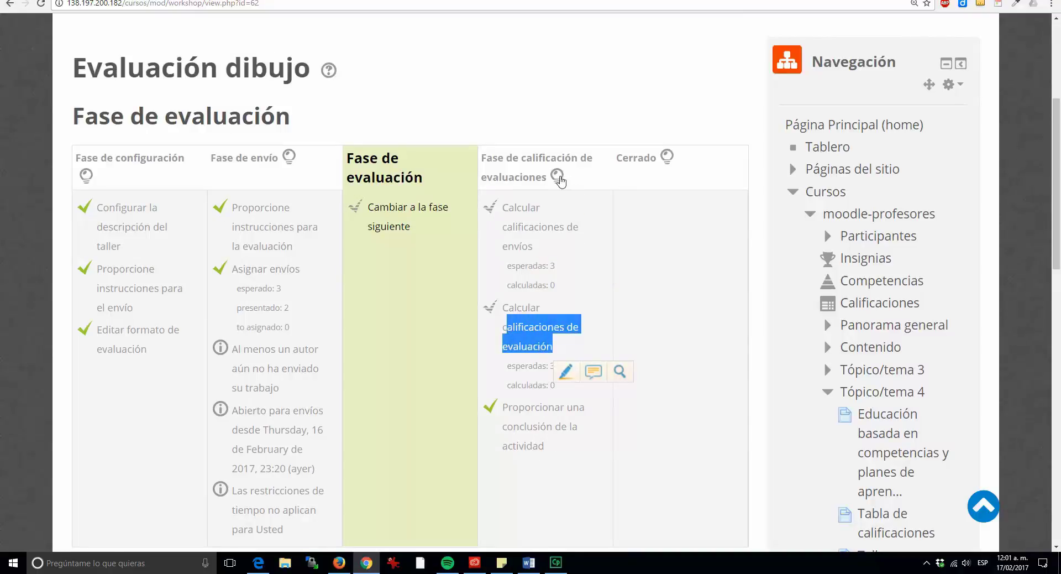
pyautogui.click(559, 176)
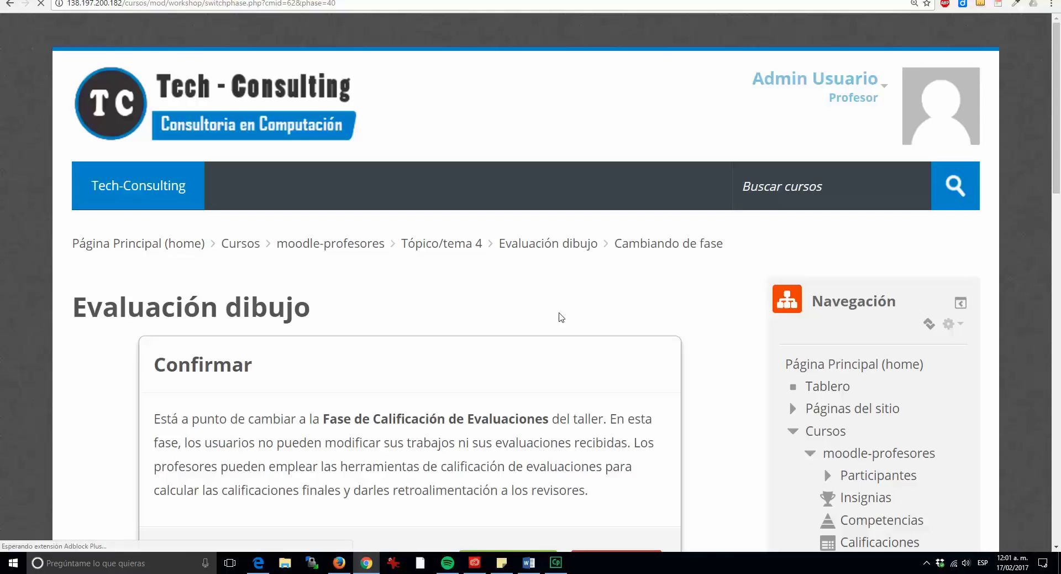
pyautogui.scroll(-3, 560, 307)
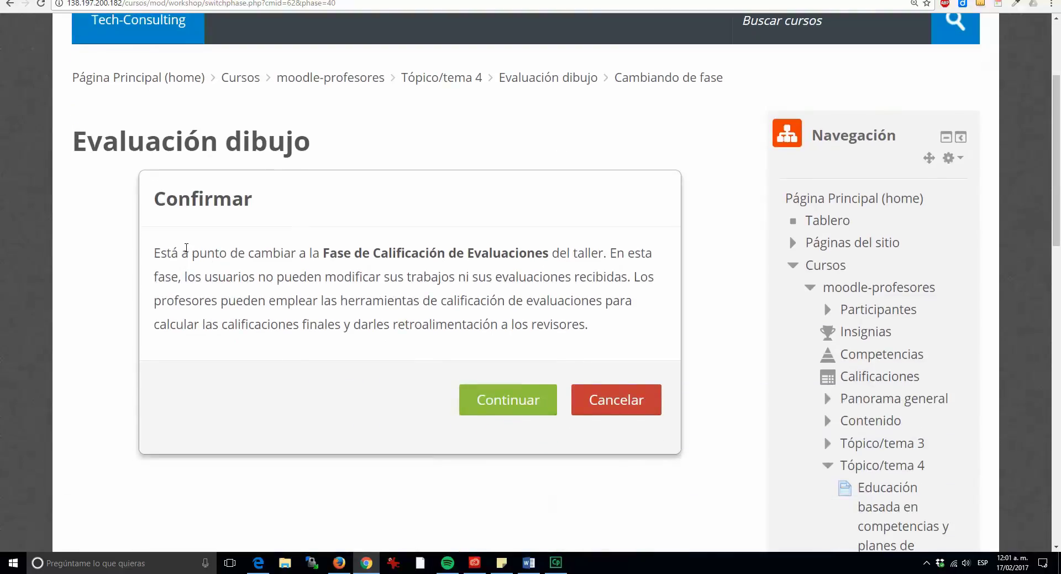
pyautogui.moveTo(190, 253); pyautogui.dragTo(363, 253)
pyautogui.click(503, 399)
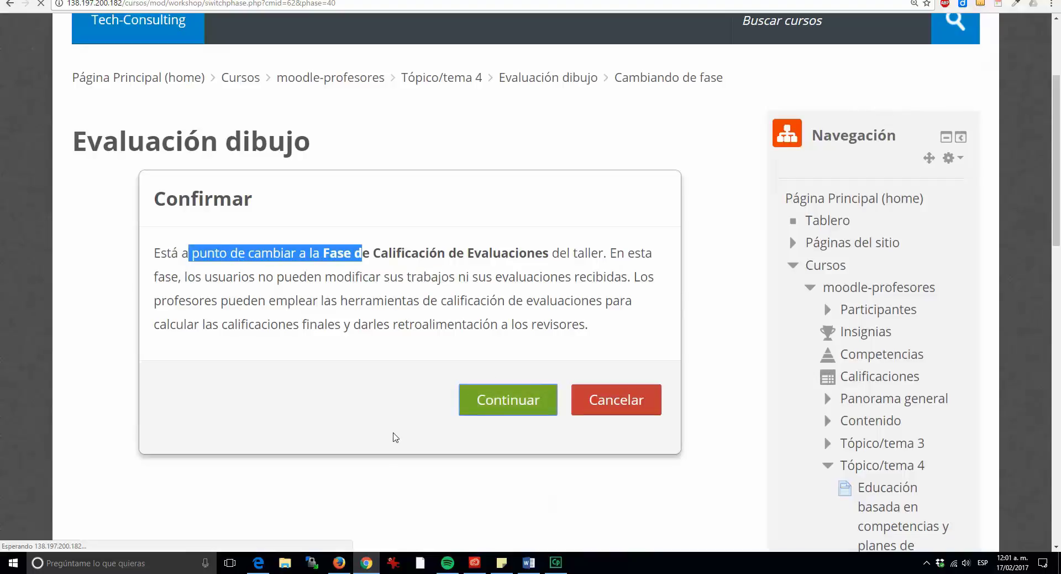
# Review the grading phase's tasks, the grade evaluation settings and the columns of the Reporte de calificaciones del Taller
pyautogui.scroll(-1, 396, 437)
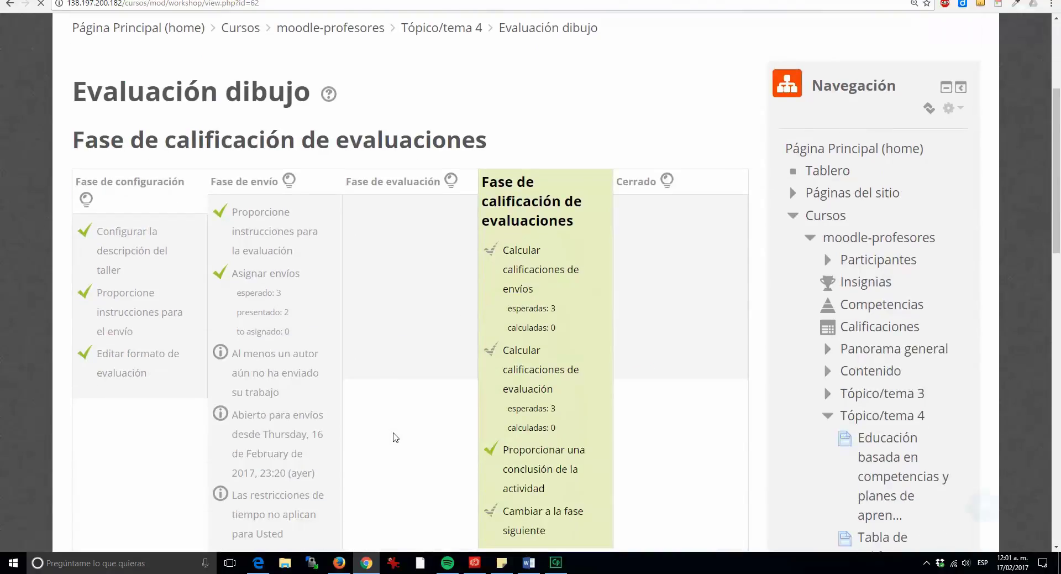
pyautogui.scroll(-4, 395, 437)
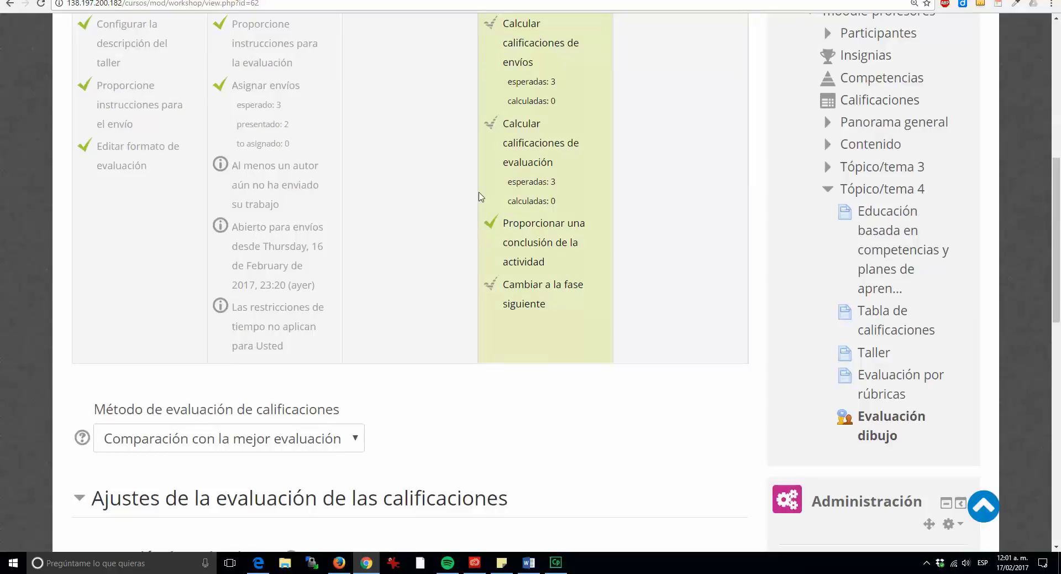
pyautogui.scroll(1, 489, 163)
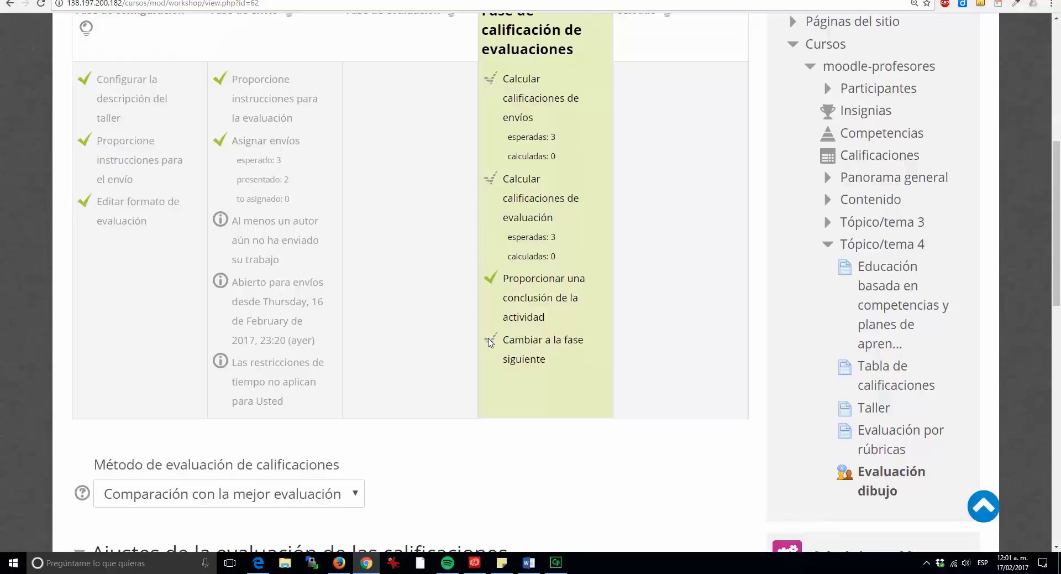
pyautogui.scroll(-7, 497, 351)
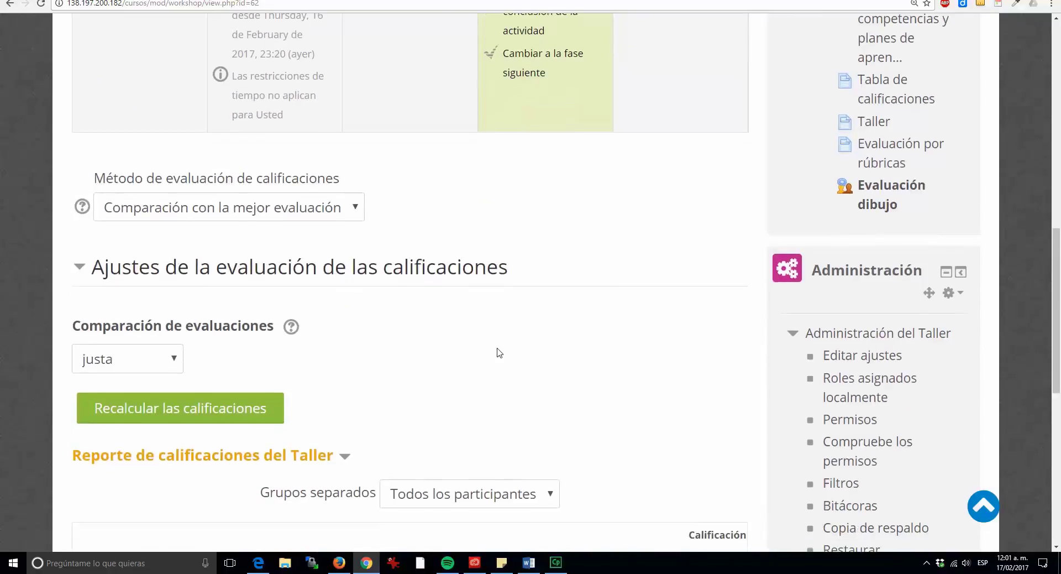
pyautogui.scroll(-4, 499, 352)
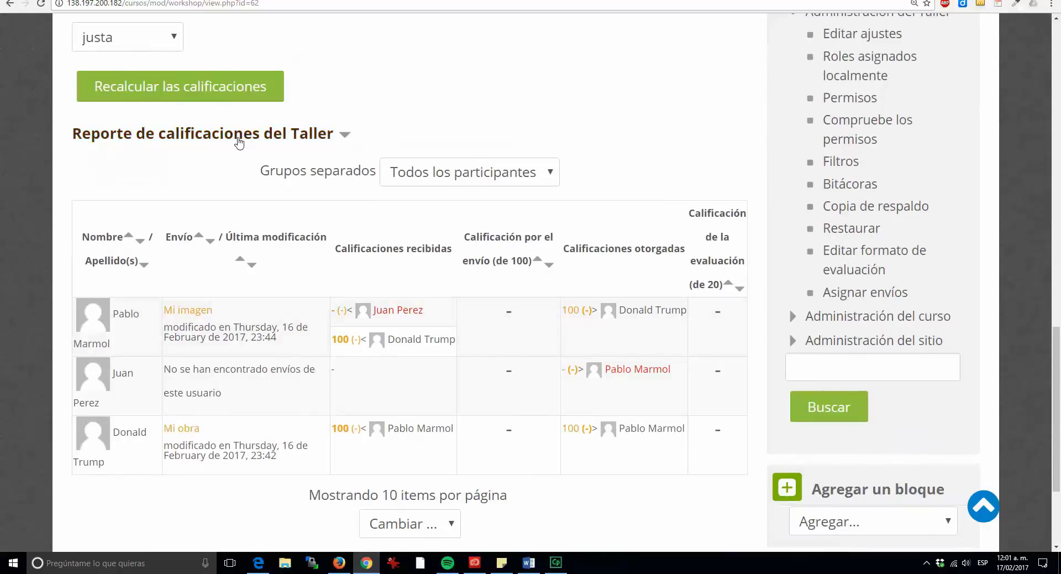
pyautogui.scroll(-1, 448, 227)
pyautogui.scroll(-1, 449, 227)
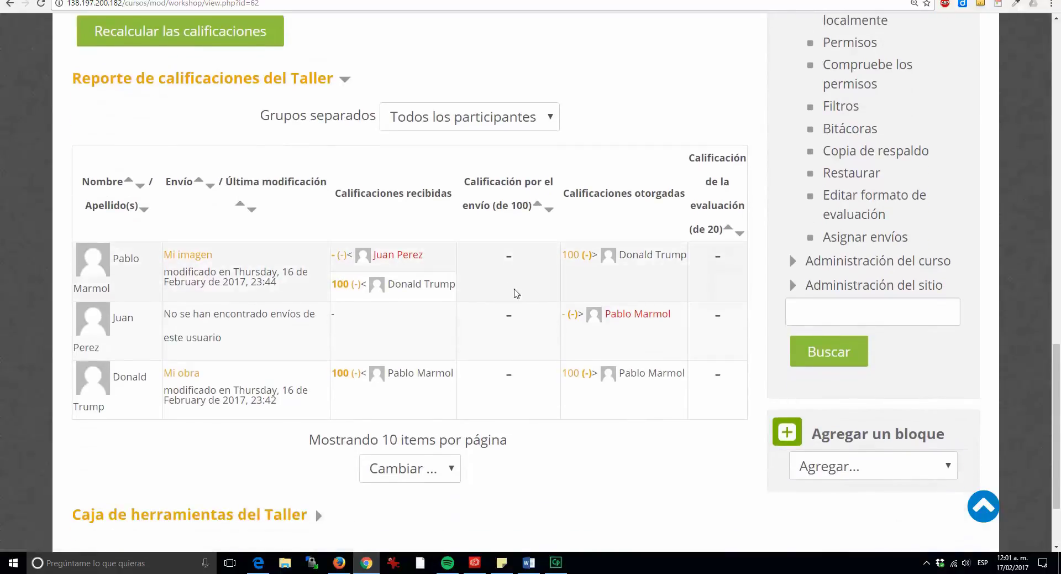
pyautogui.scroll(-2, 405, 281)
pyautogui.scroll(4, 411, 293)
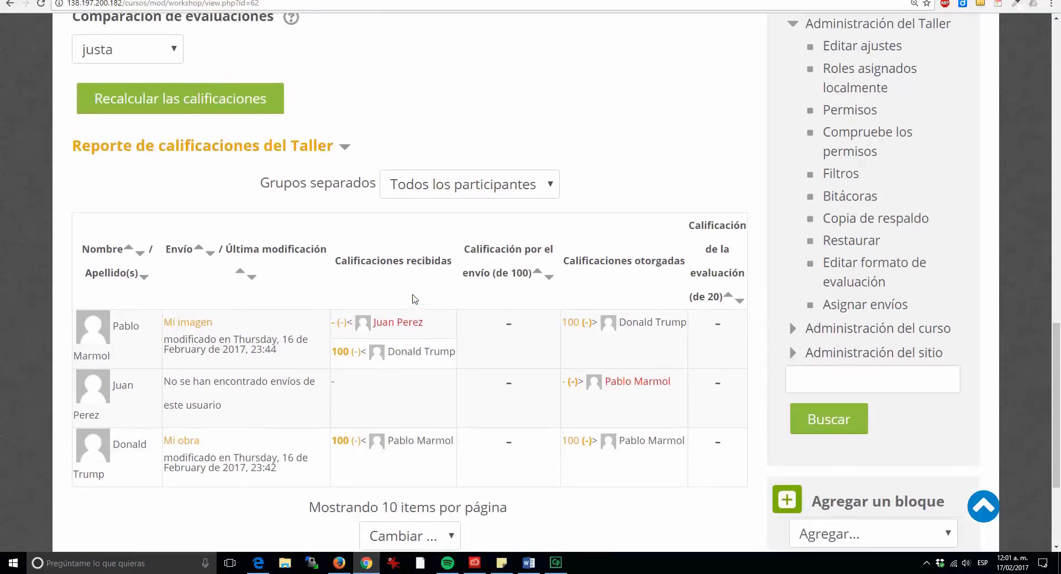
pyautogui.scroll(5, 413, 299)
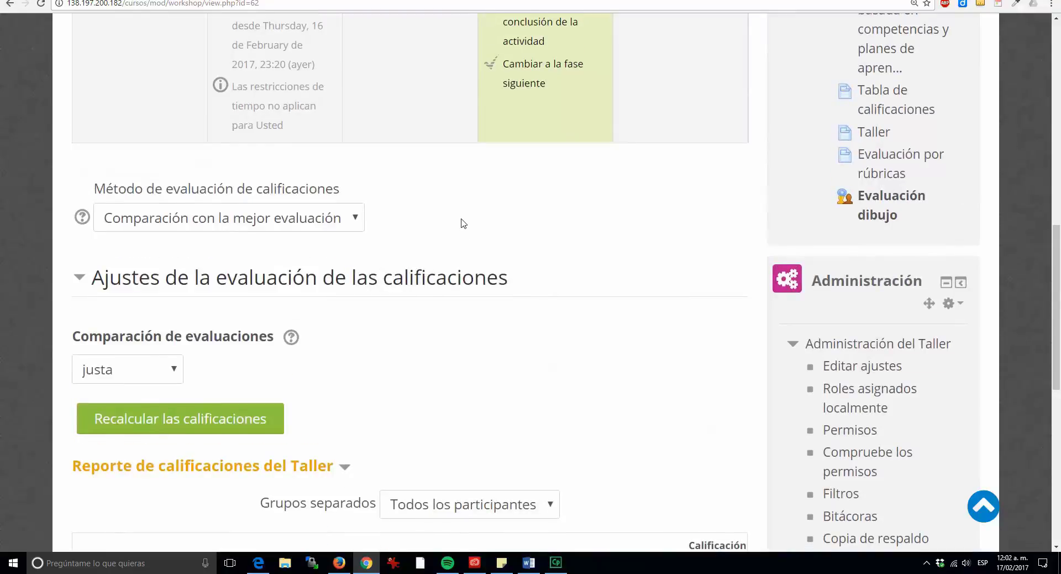
pyautogui.scroll(1, 463, 223)
pyautogui.scroll(-2, 463, 223)
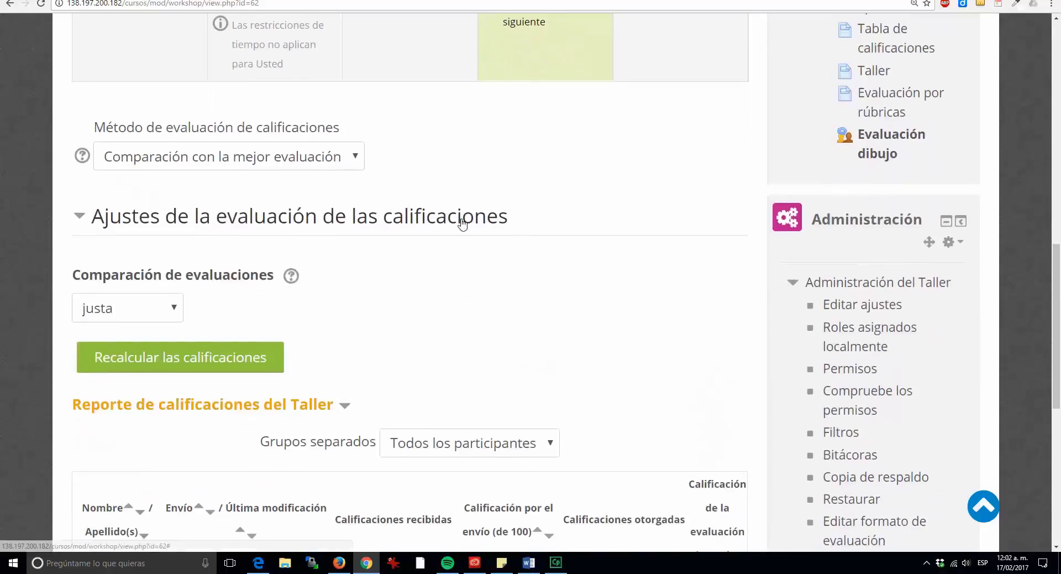
pyautogui.scroll(-3, 463, 223)
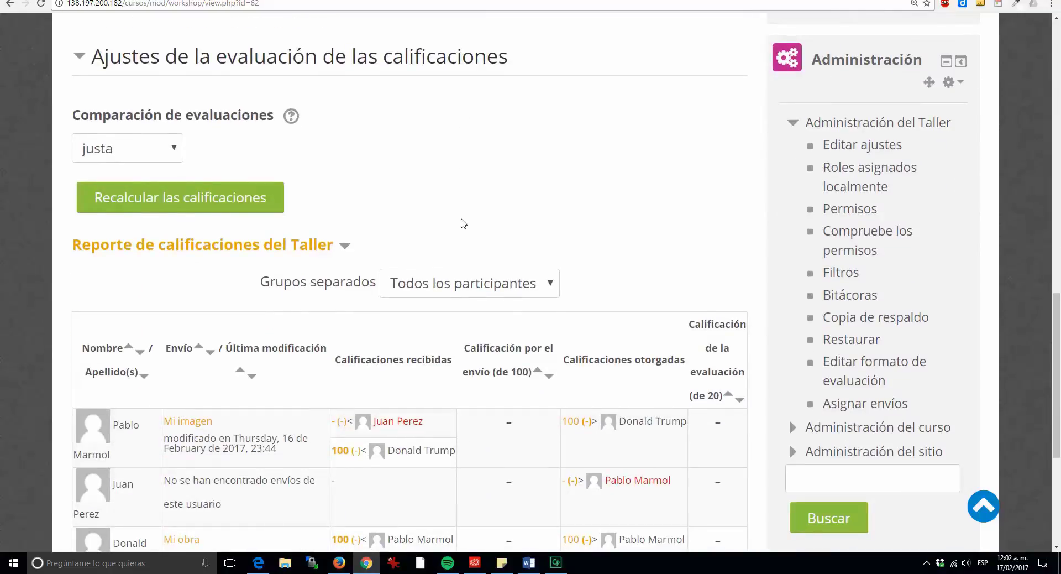
pyautogui.scroll(-2, 426, 334)
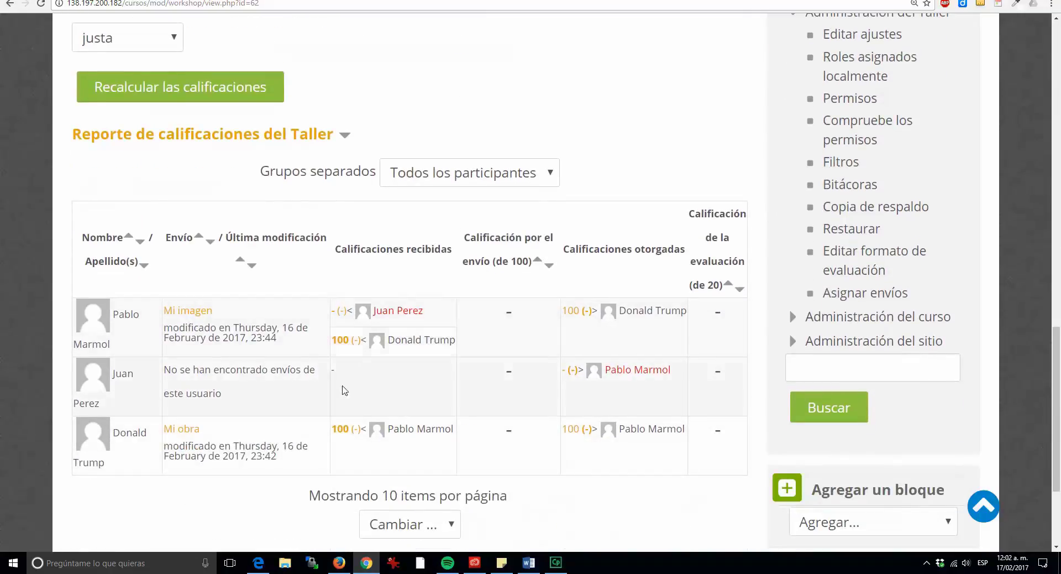
pyautogui.moveTo(353, 249); pyautogui.dragTo(453, 249)
pyautogui.scroll(3, 268, 145)
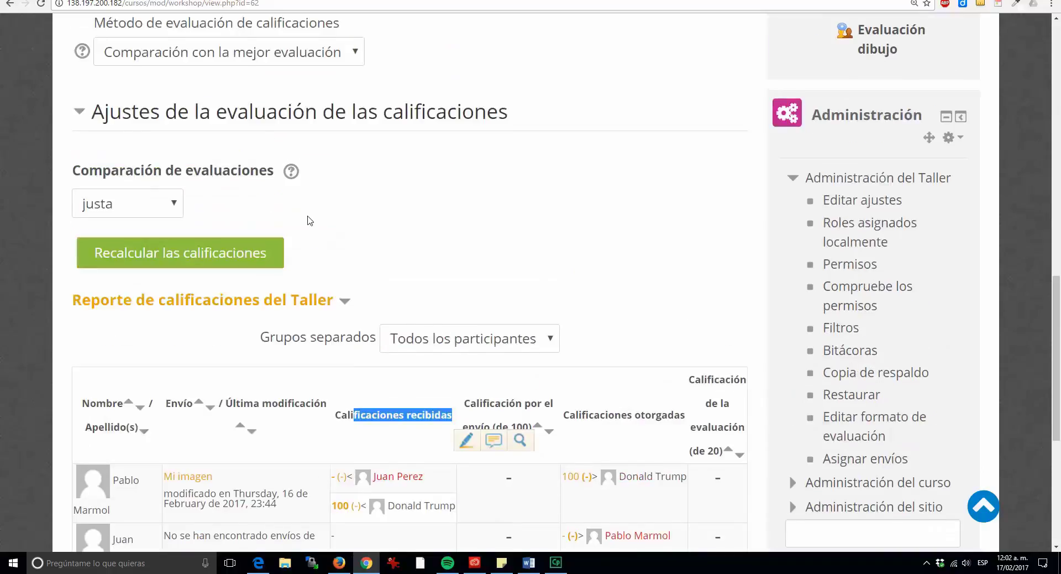
# Return to the moodle-profesores course and open the settings of the Evaluación dibujo workshop in Tópico/tema 4 for editing
pyautogui.scroll(10, 325, 251)
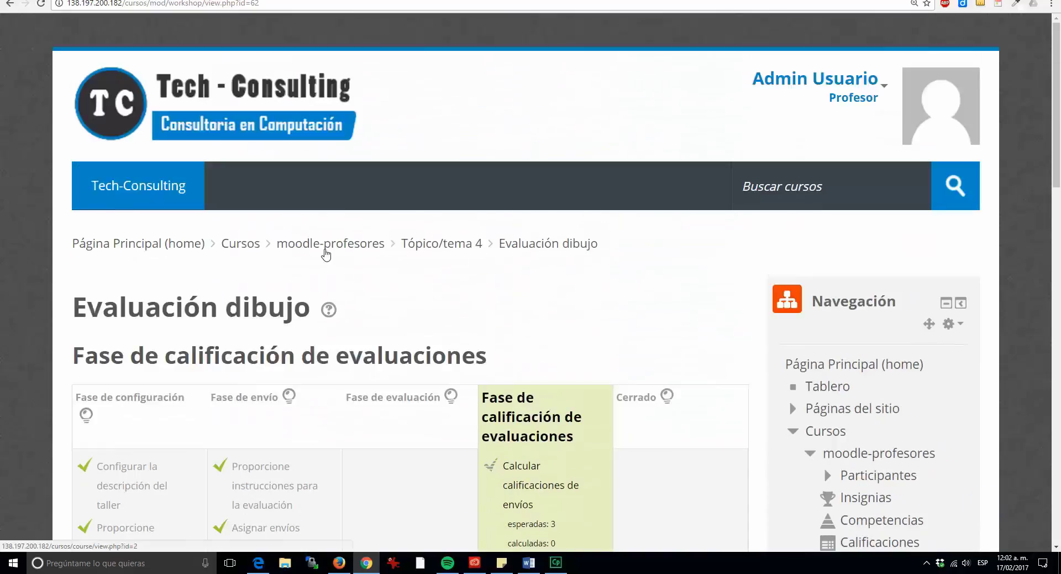
pyautogui.click(343, 250)
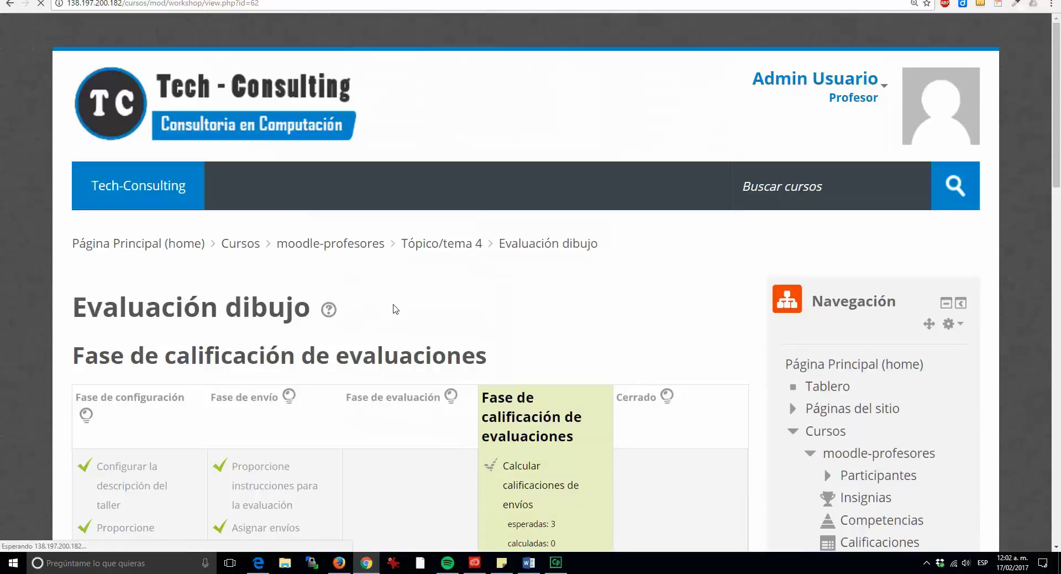
pyautogui.scroll(-20, 365, 359)
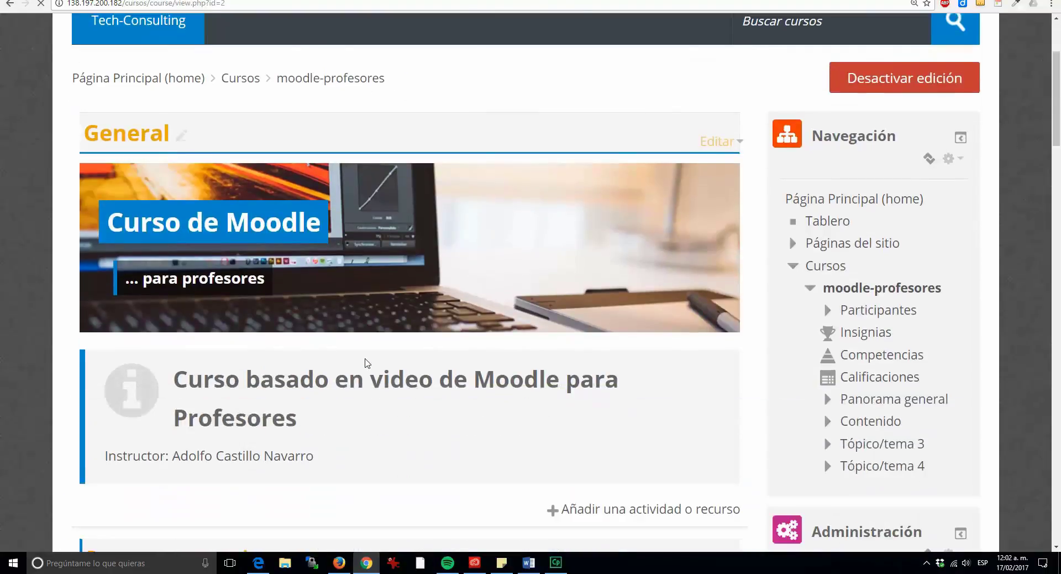
pyautogui.scroll(-20, 293, 368)
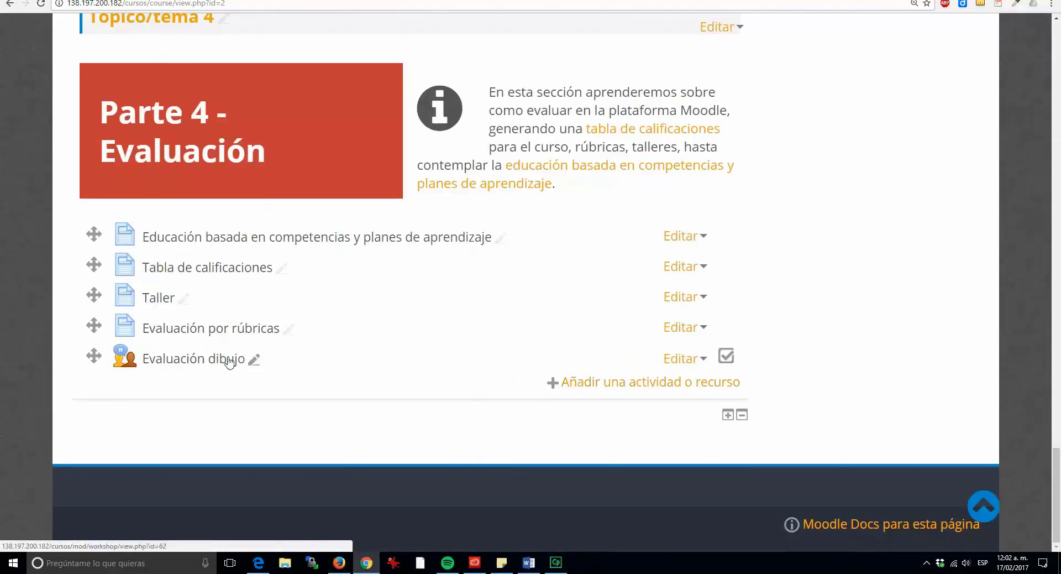
pyautogui.click(684, 358)
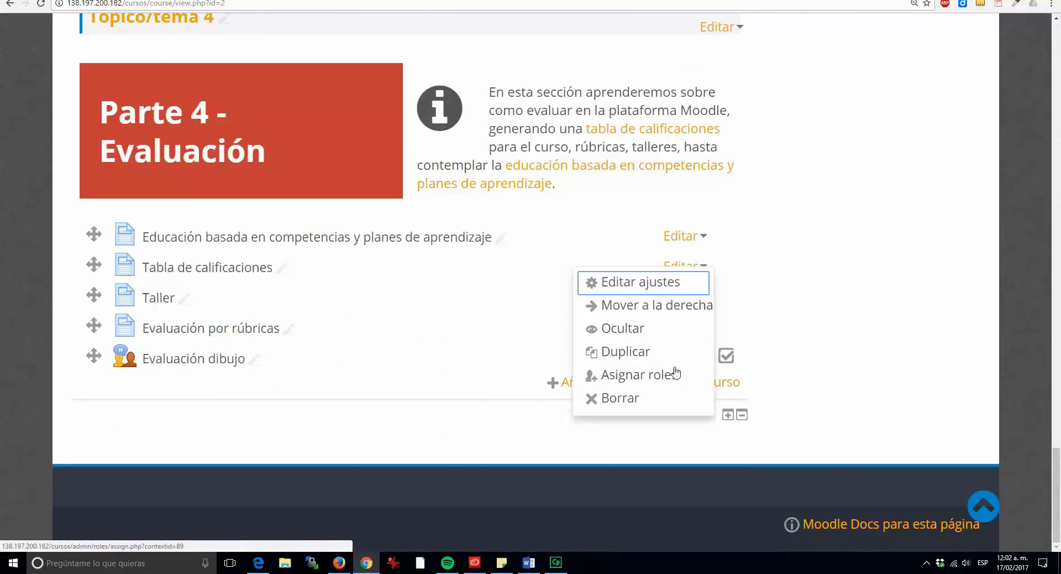
pyautogui.click(636, 284)
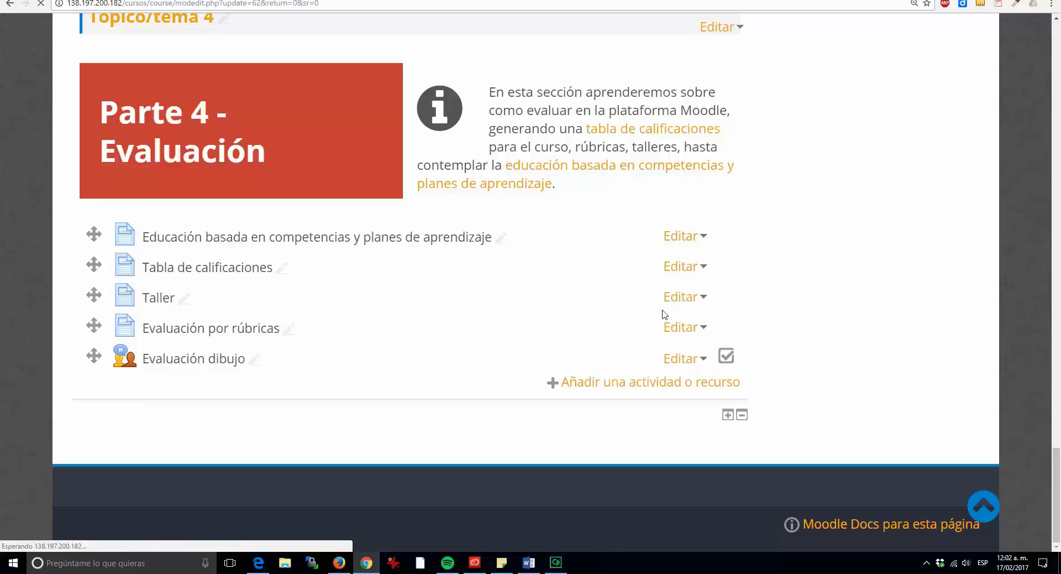
# Review the workshop's Descripción and its Ajustes de calificación, including the grades for the submission and the assessment
pyautogui.scroll(-2, 465, 302)
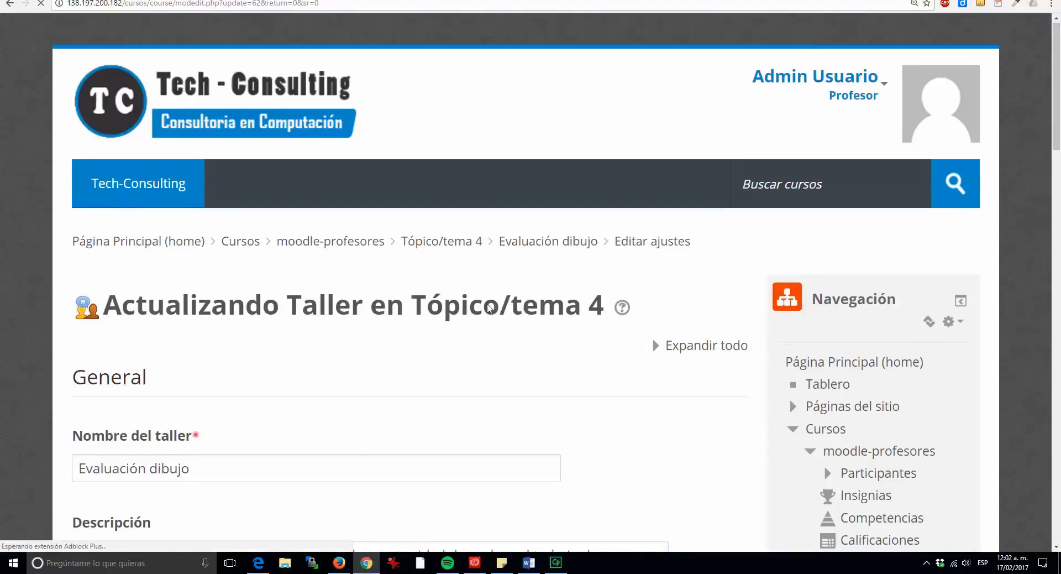
pyautogui.scroll(-5, 448, 294)
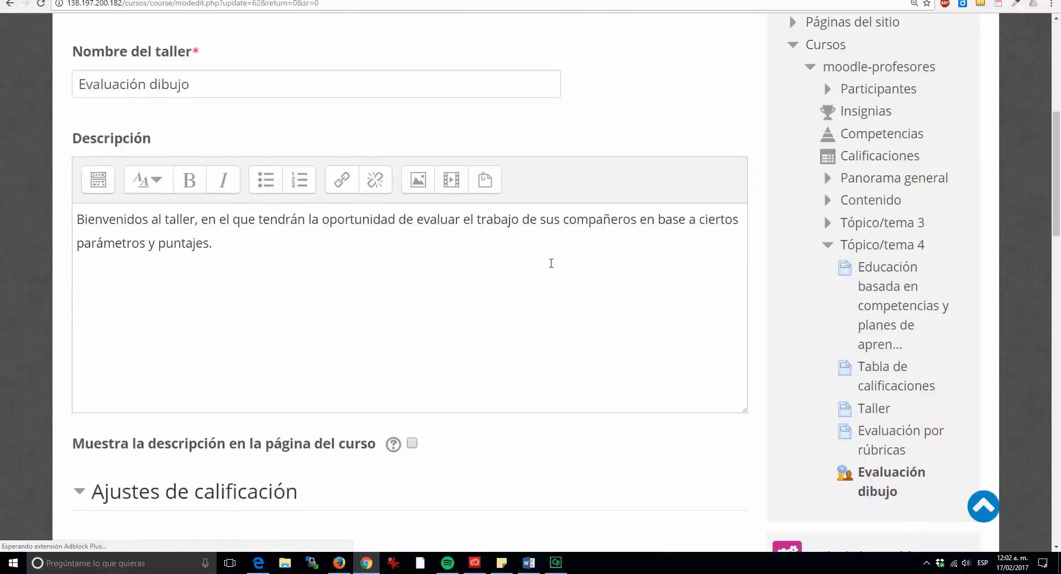
pyautogui.scroll(-3, 297, 294)
pyautogui.scroll(-2, 303, 298)
pyautogui.scroll(-8, 307, 301)
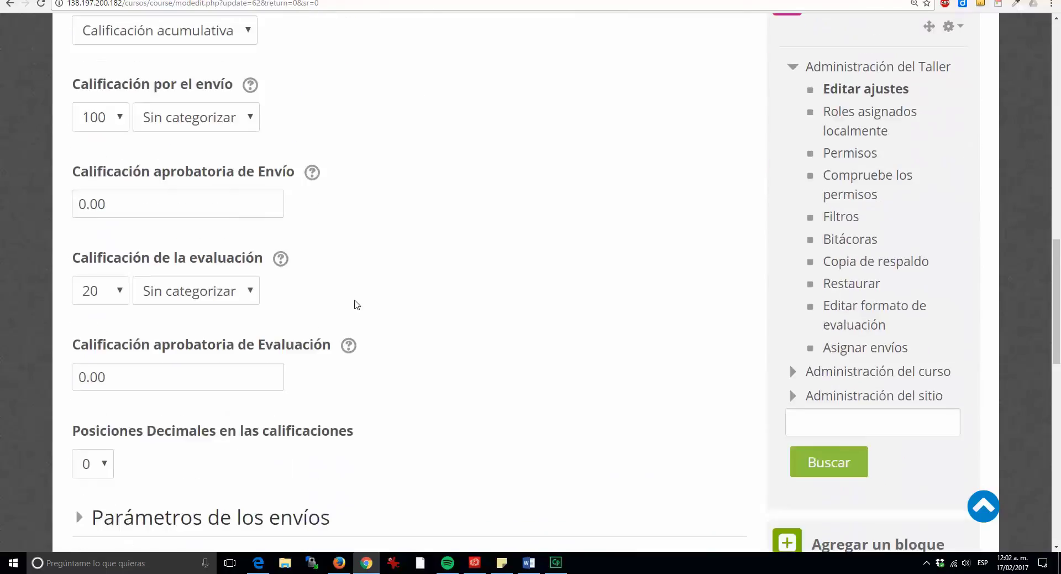
pyautogui.scroll(-1, 358, 327)
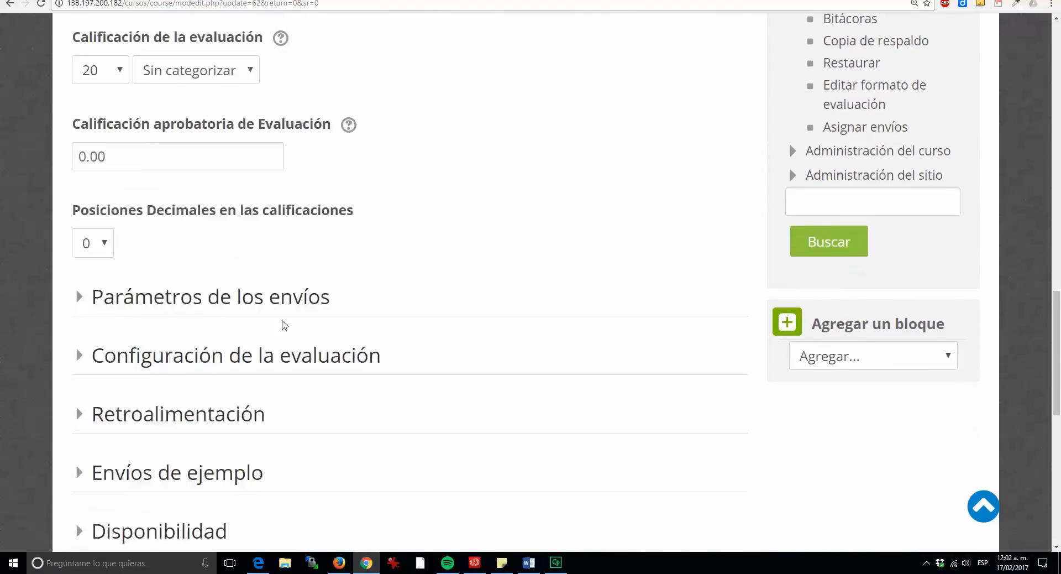
pyautogui.scroll(6, 188, 263)
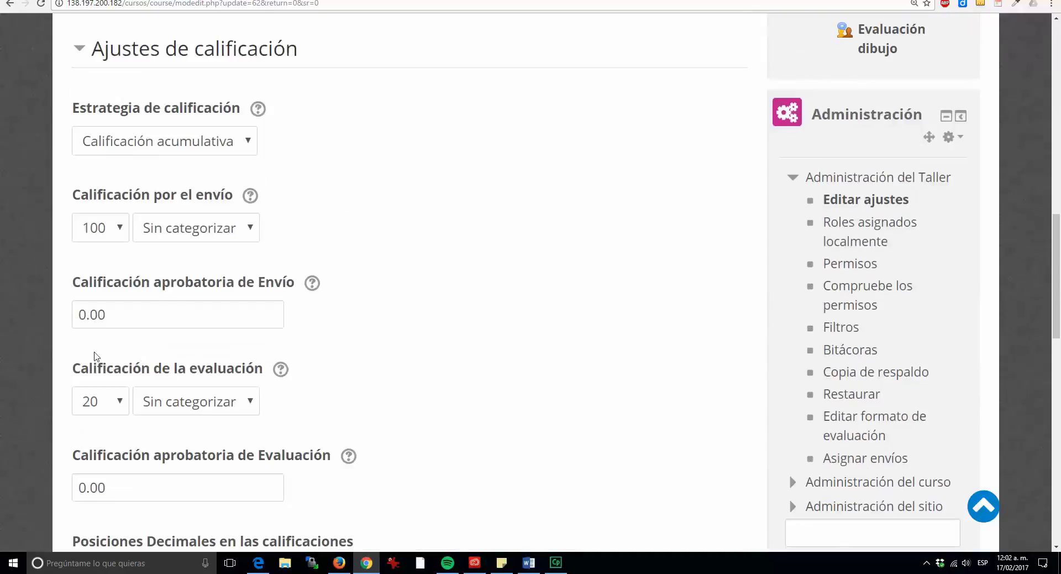
pyautogui.scroll(12, 240, 255)
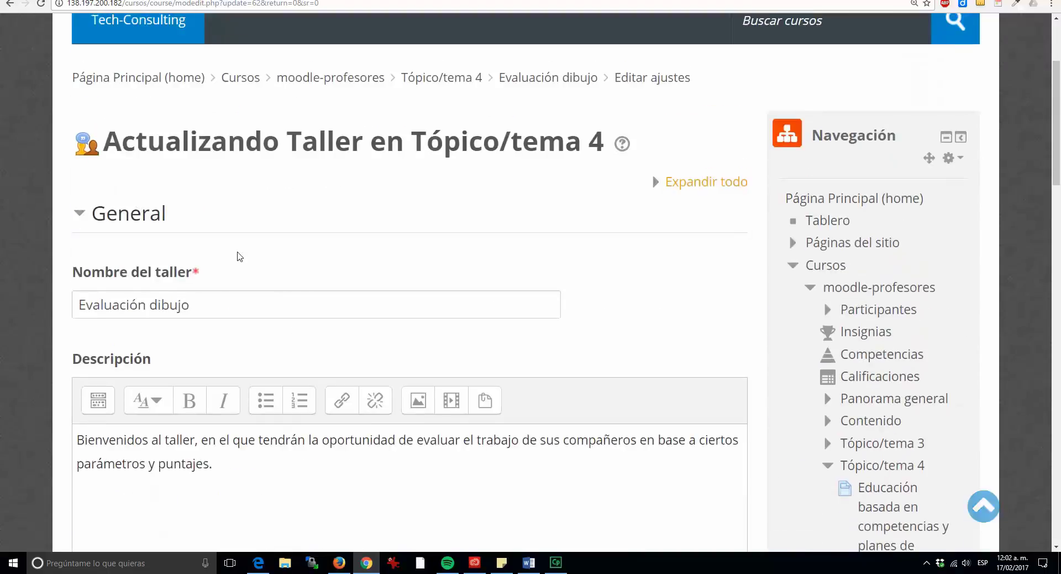
pyautogui.scroll(-3, 221, 387)
pyautogui.moveTo(264, 393); pyautogui.dragTo(69, 289)
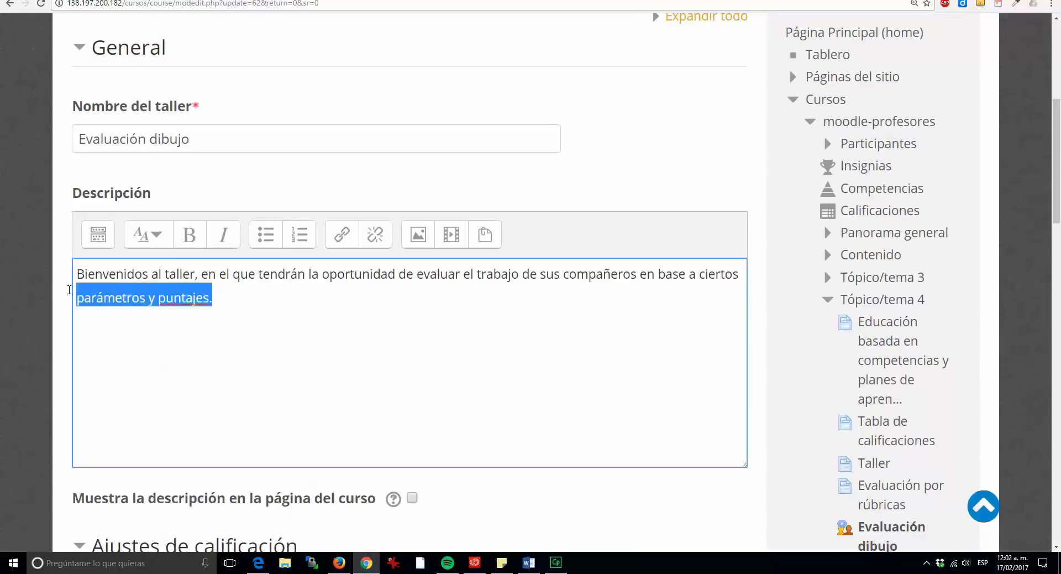
# Expand Configuración de la evaluación and review the assessment instructions and the Usar auto-evaluación option
pyautogui.scroll(-20, 206, 311)
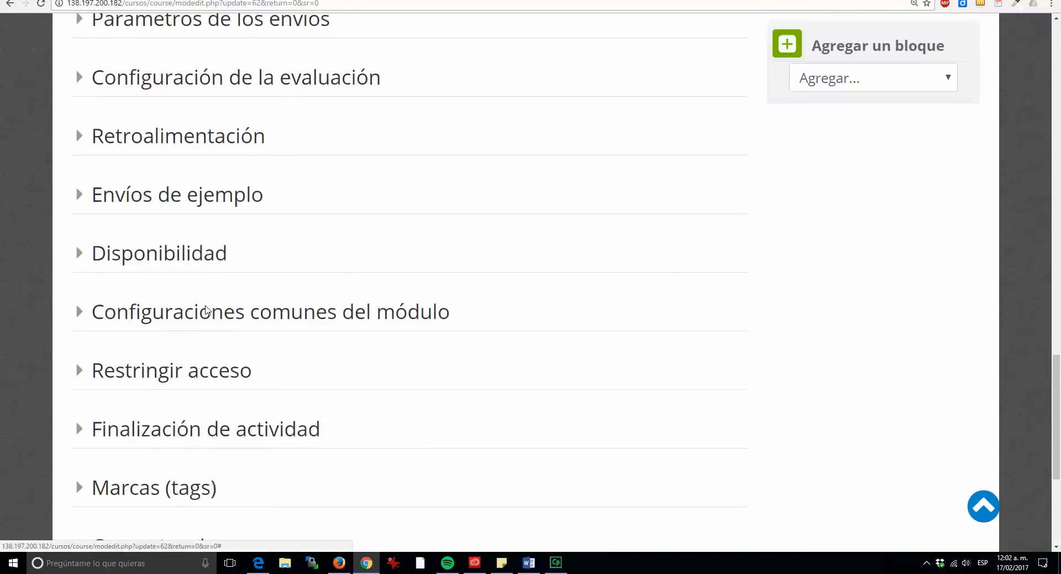
pyautogui.scroll(-2, 206, 311)
pyautogui.scroll(3, 206, 307)
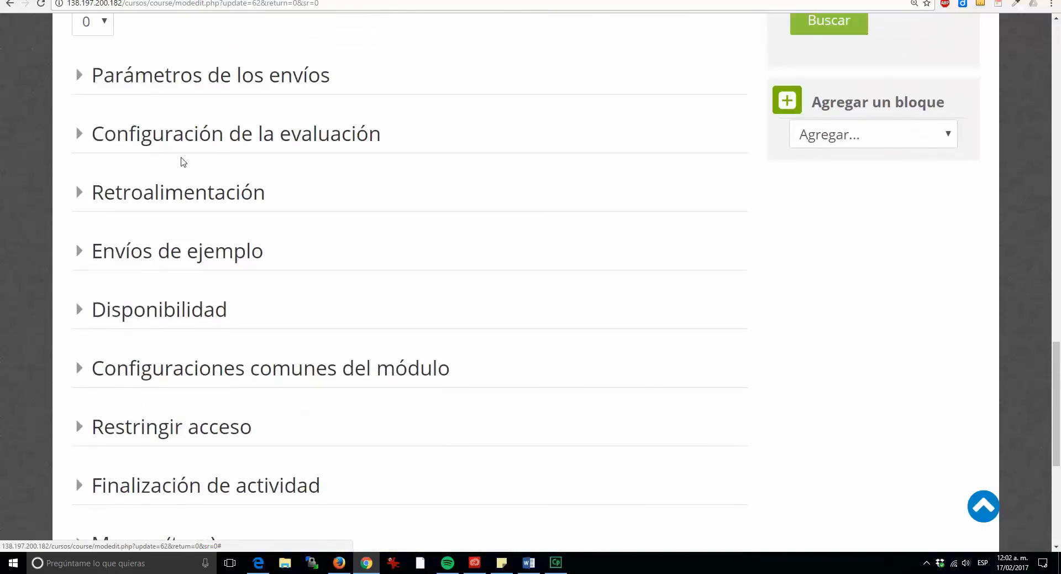
pyautogui.click(178, 135)
pyautogui.scroll(-1, 298, 254)
pyautogui.moveTo(560, 228); pyautogui.dragTo(148, 222)
pyautogui.moveTo(202, 136); pyautogui.dragTo(291, 137)
pyautogui.click(422, 249)
pyautogui.scroll(-1, 368, 269)
pyautogui.scroll(-12, 368, 270)
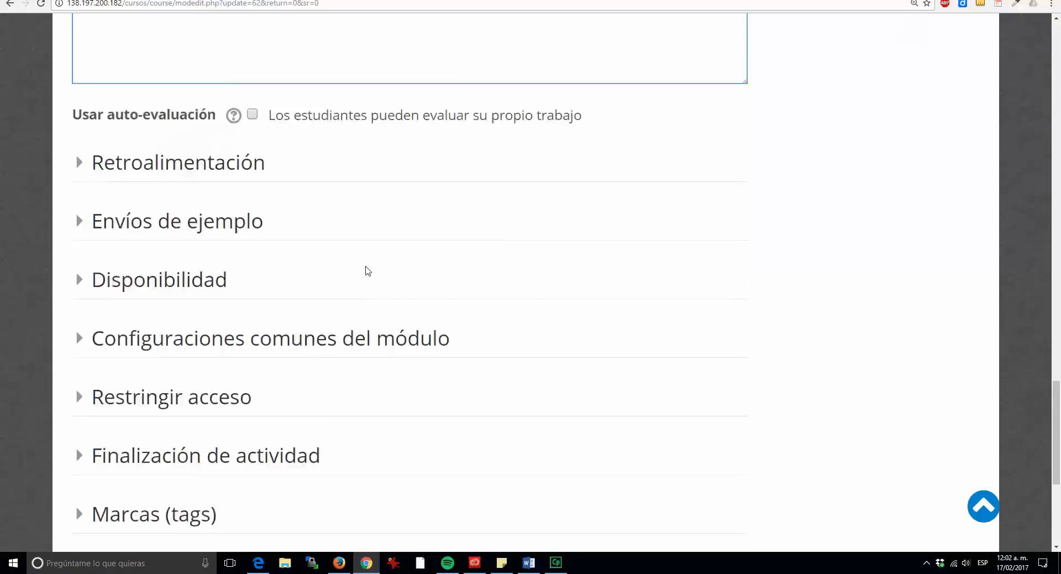